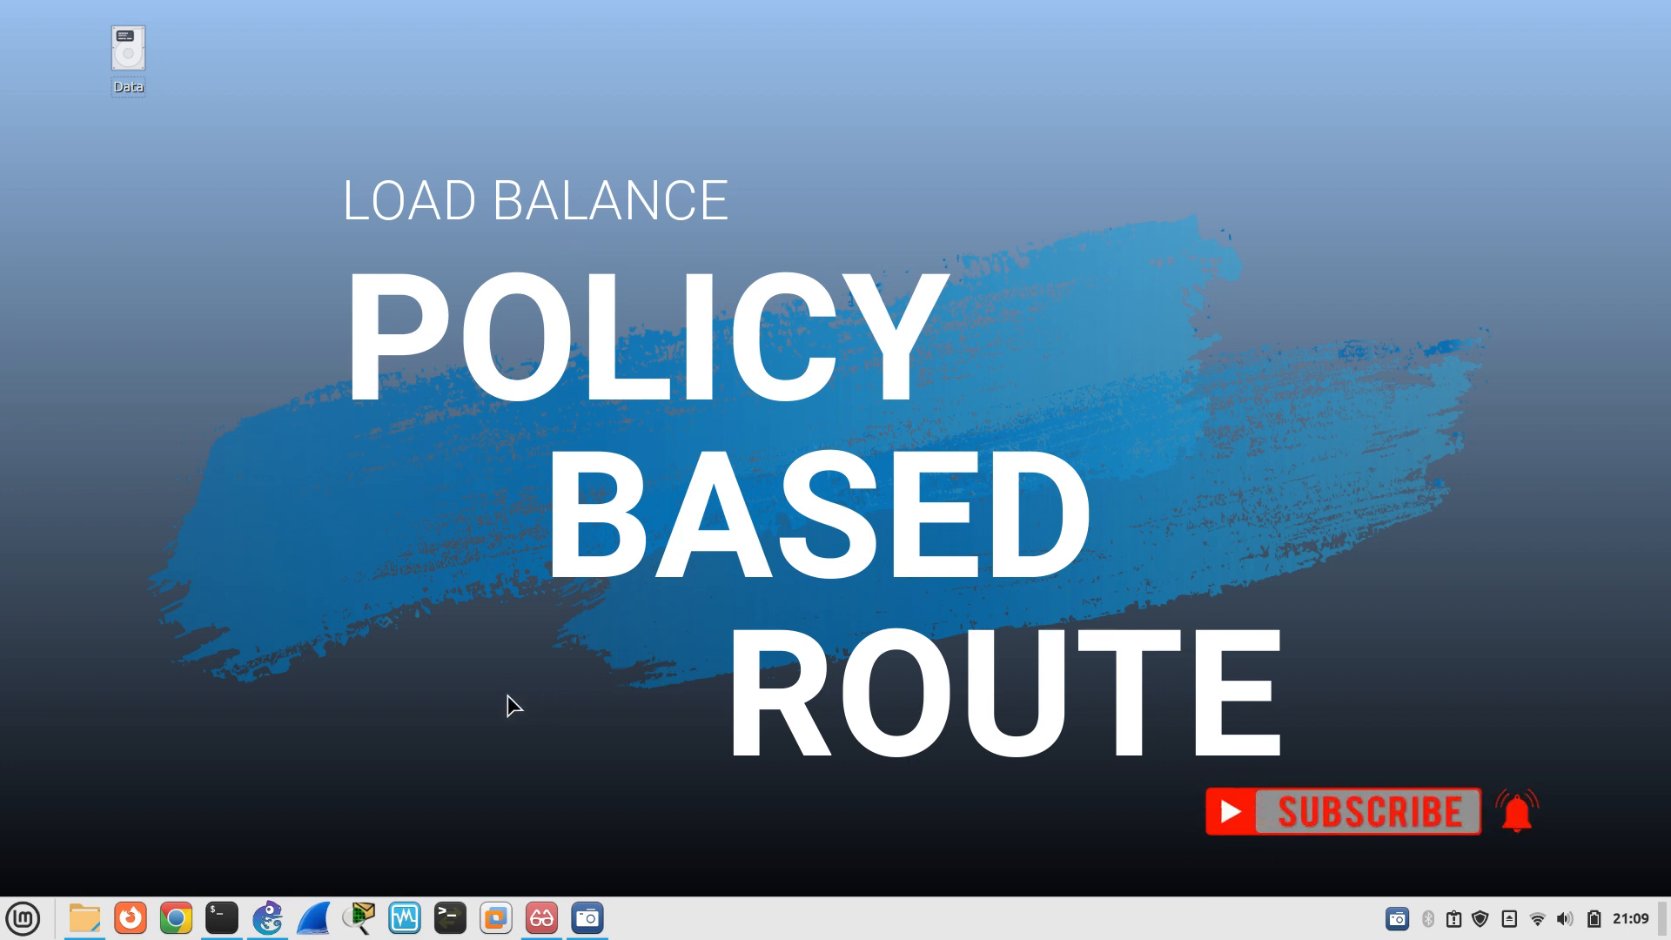
Restore the GNS3 'load balance' project window from the Linux Mint taskbar
click(267, 917)
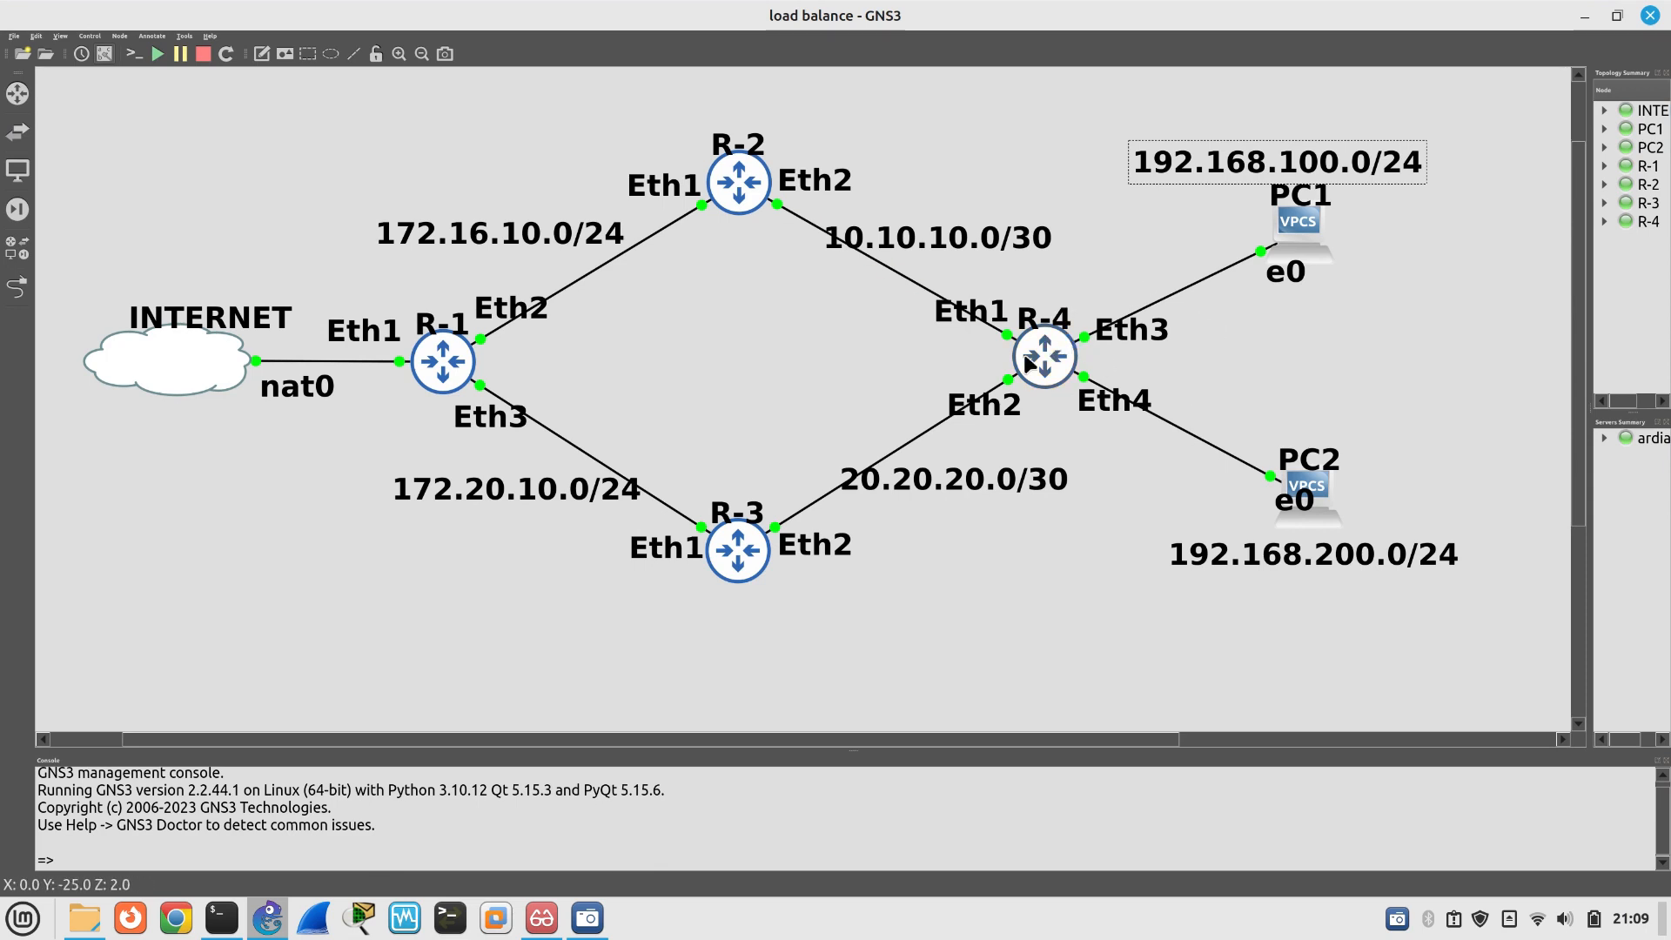
mouse_move(1045, 376)
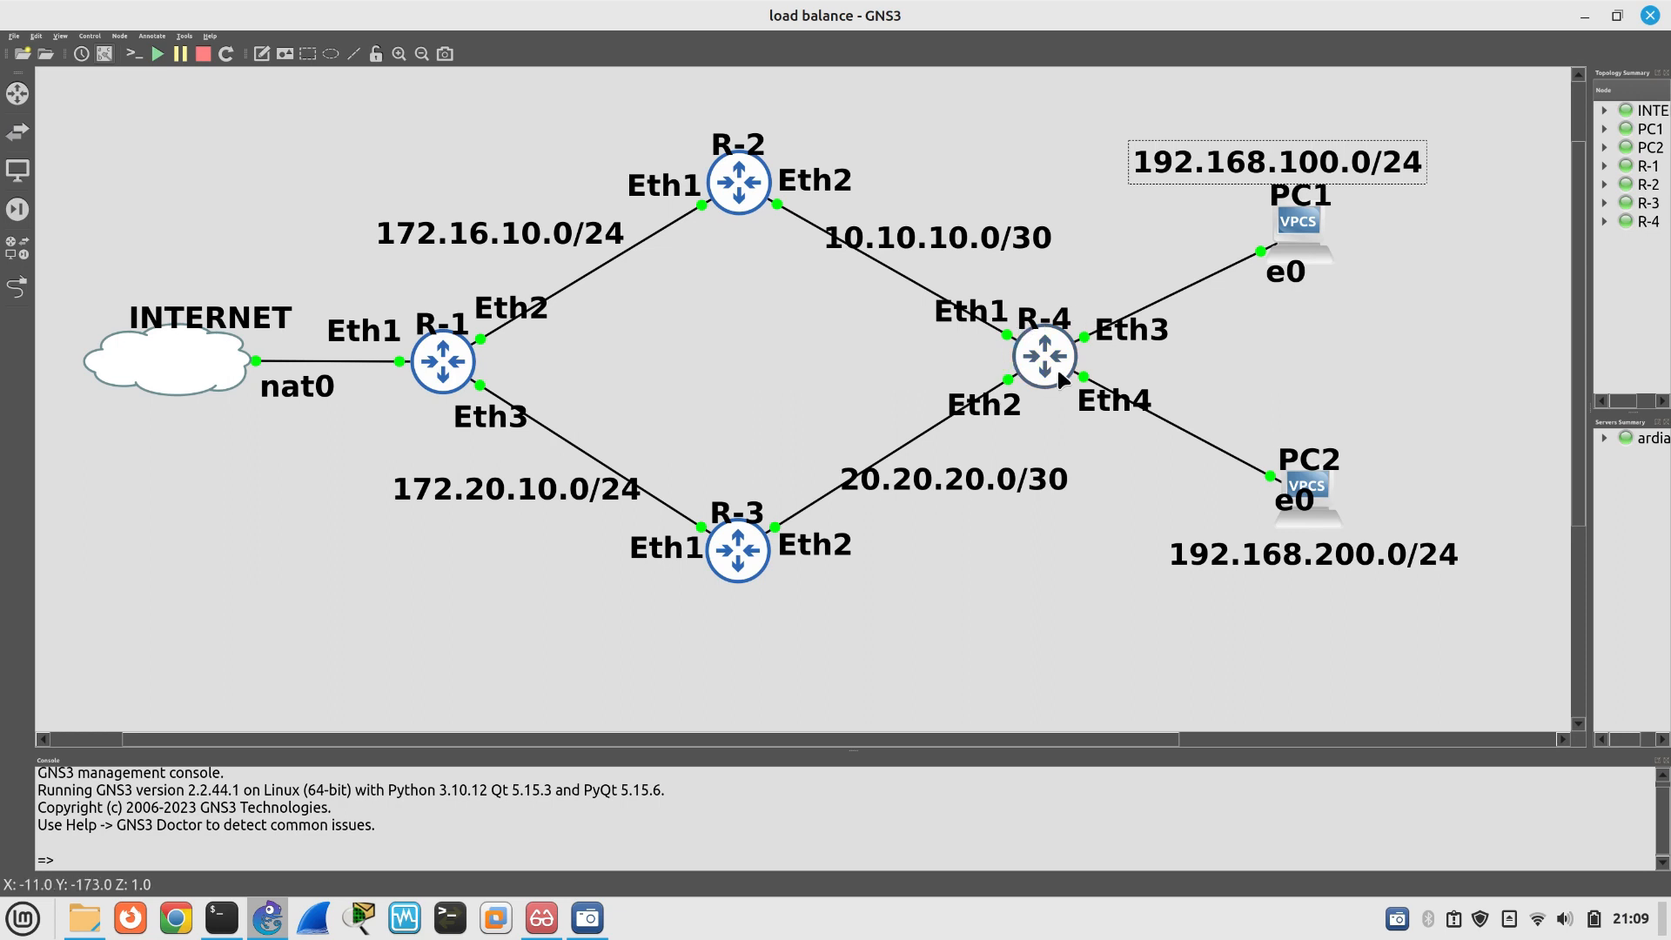
mouse_move(763, 554)
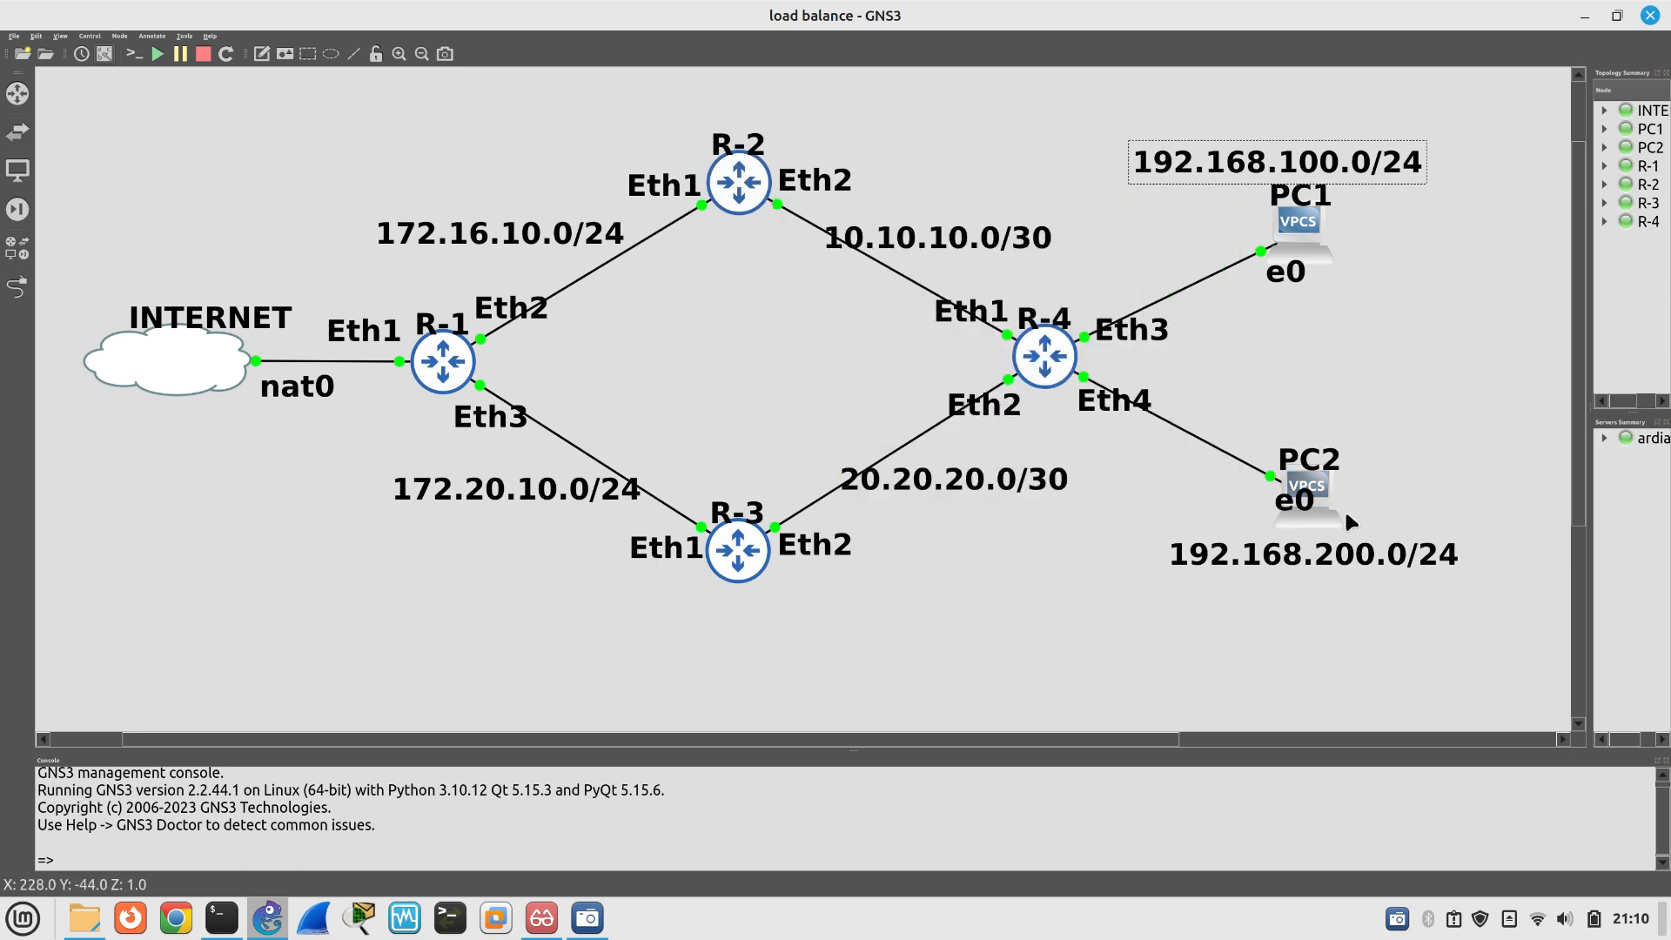
mouse_move(1329, 496)
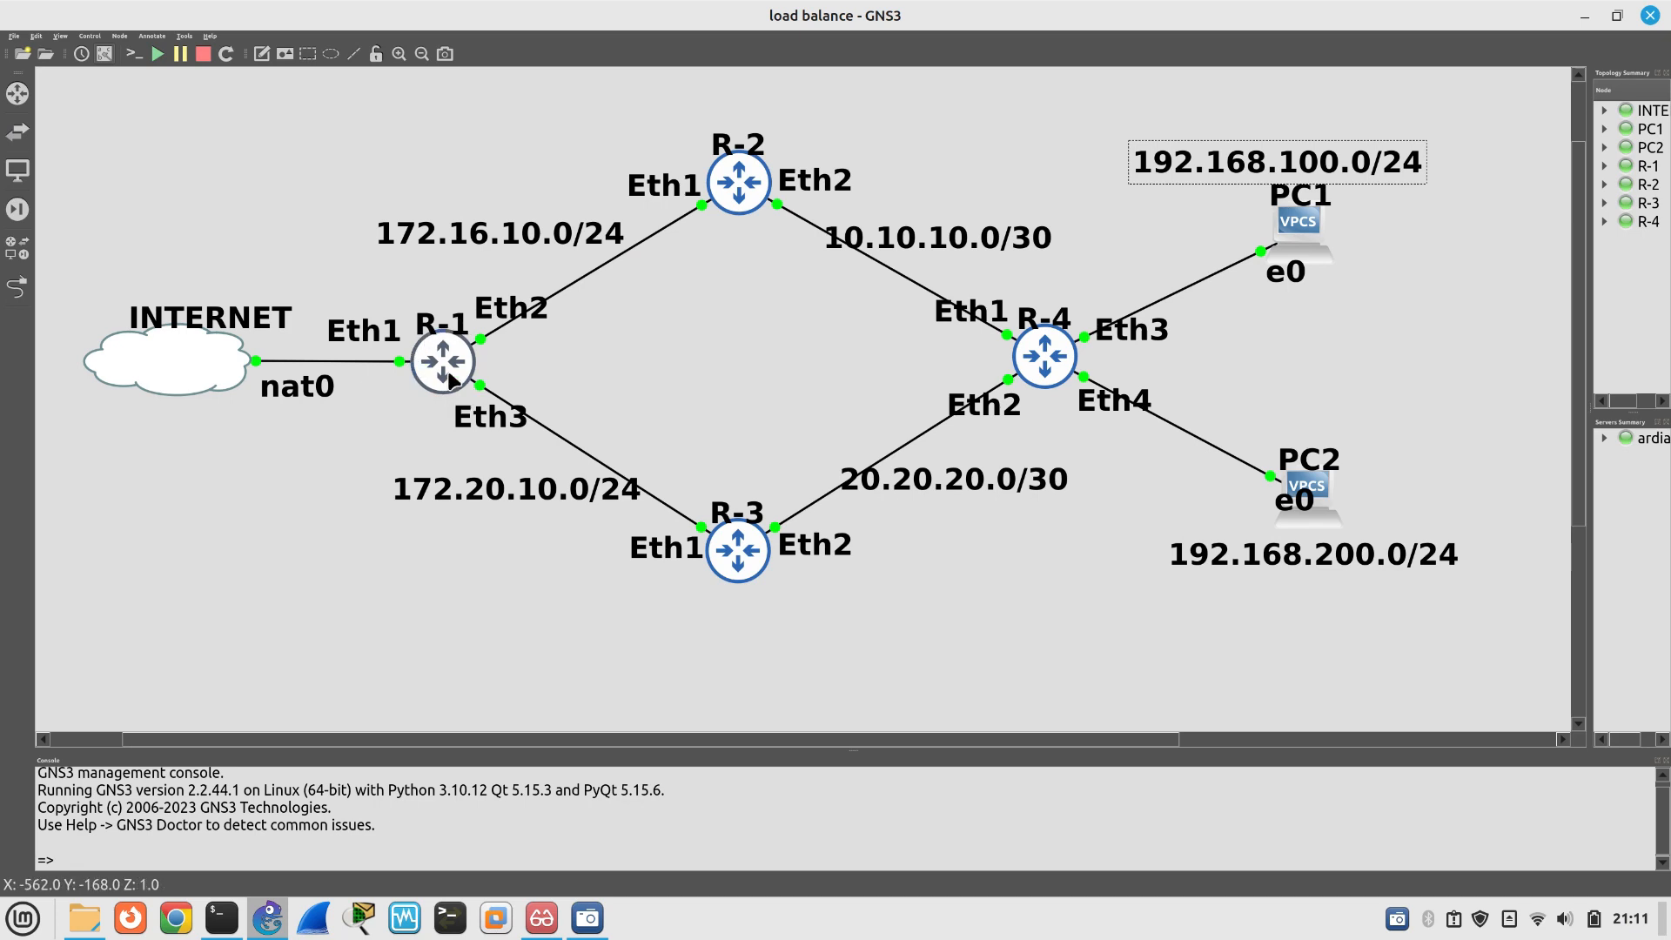
mouse_move(450, 380)
mouse_move(755, 202)
mouse_move(740, 557)
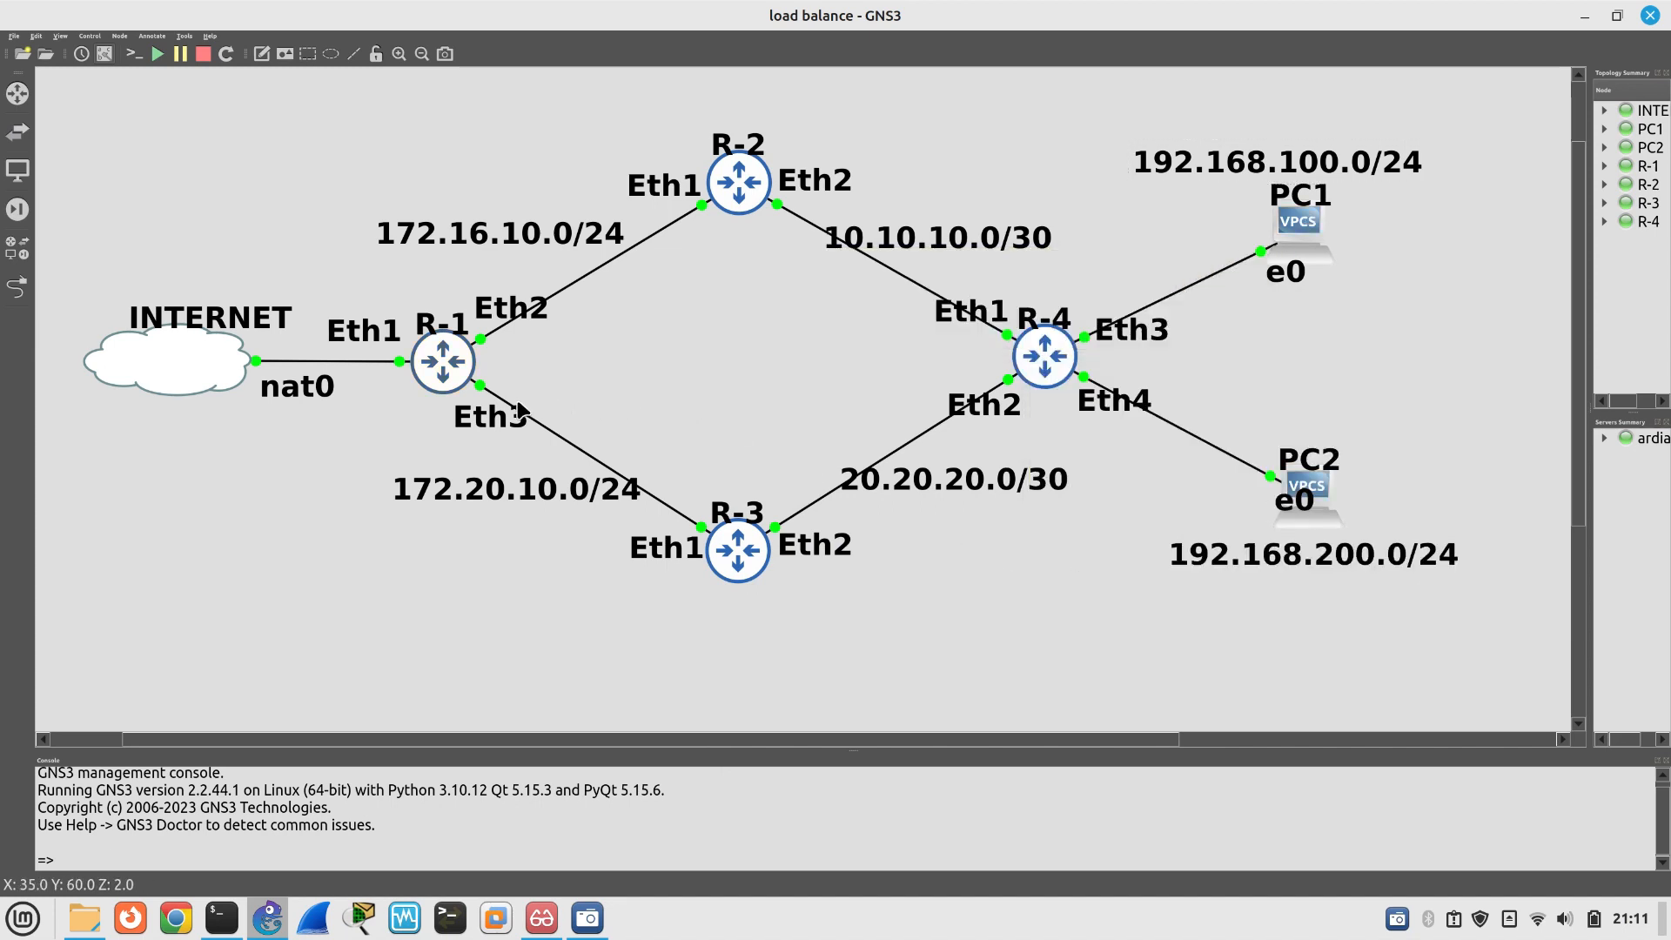
Log in to R-1's console and list its addresses, showing 192.168.122.7/24 on ether1
key(alt+Tab)
key(alt+Tab)
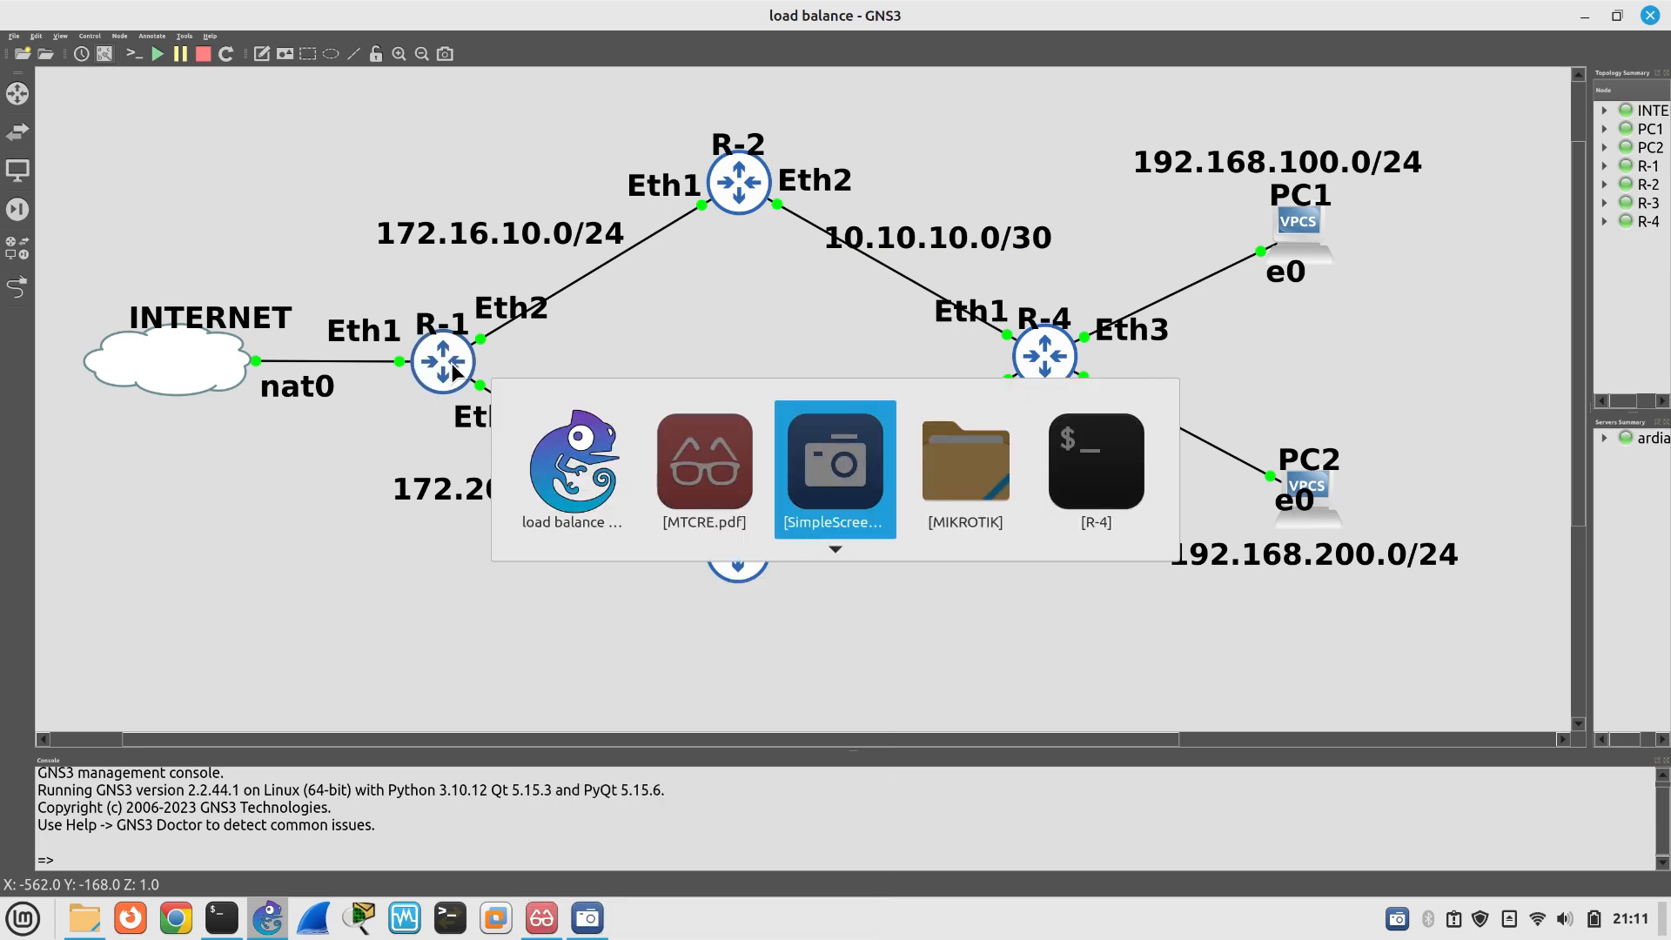
key(alt+Tab)
key(alt+Tab)
click(498, 111)
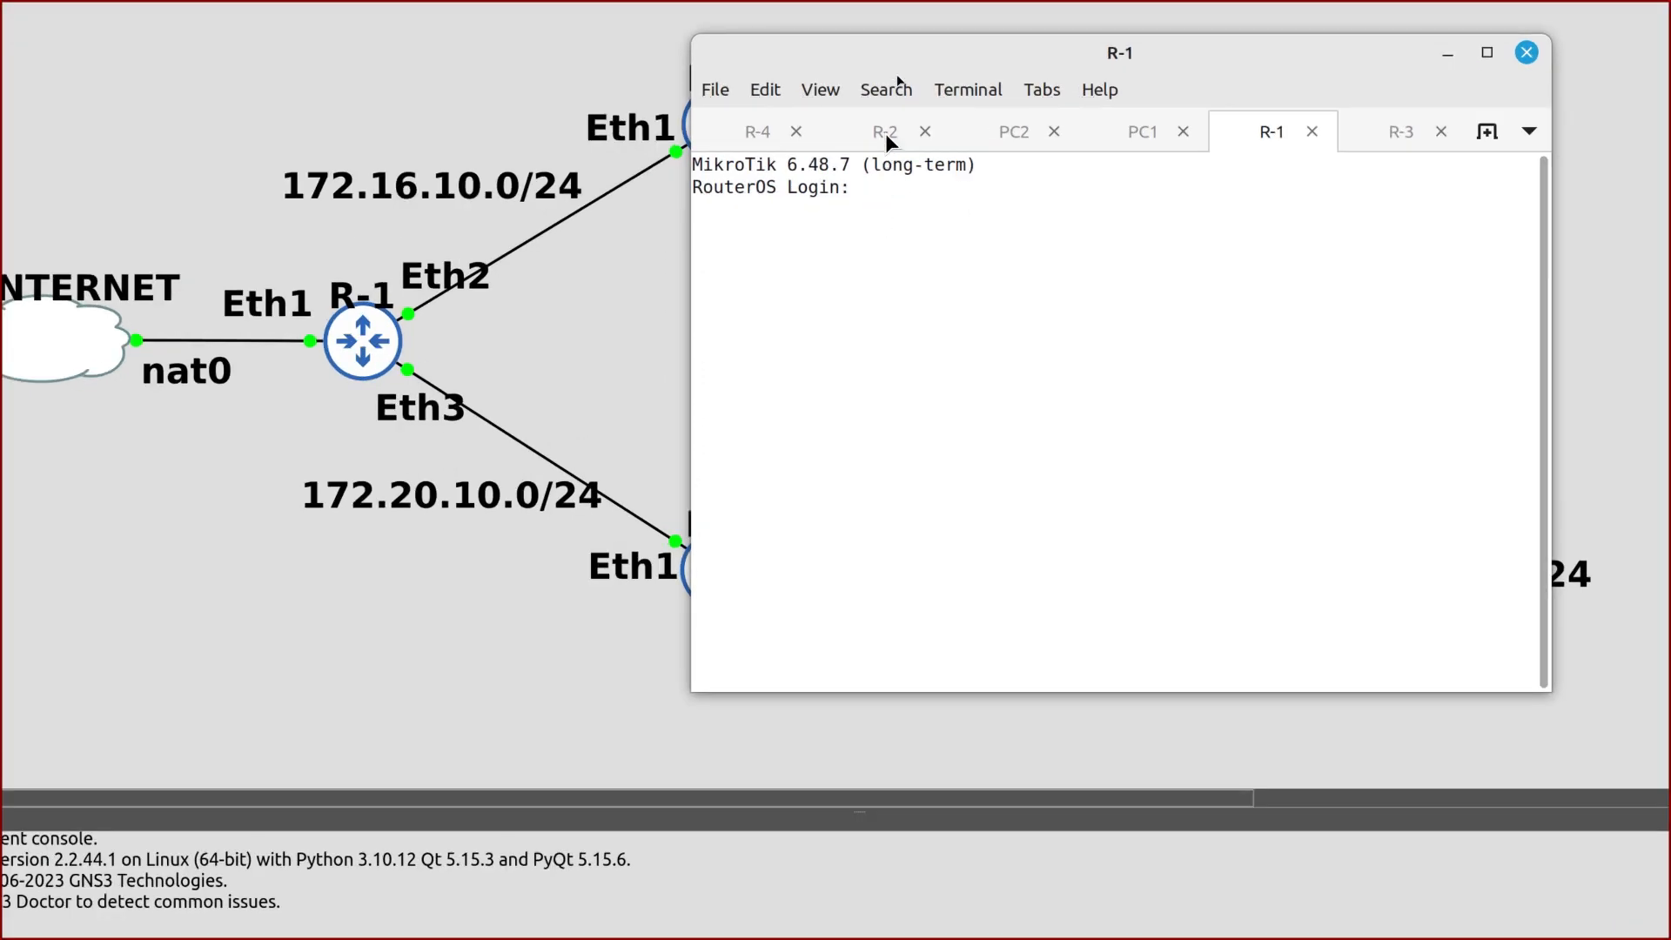
text(admin)
key(Return)
key(Return)
text(ip add print)
key(Return)
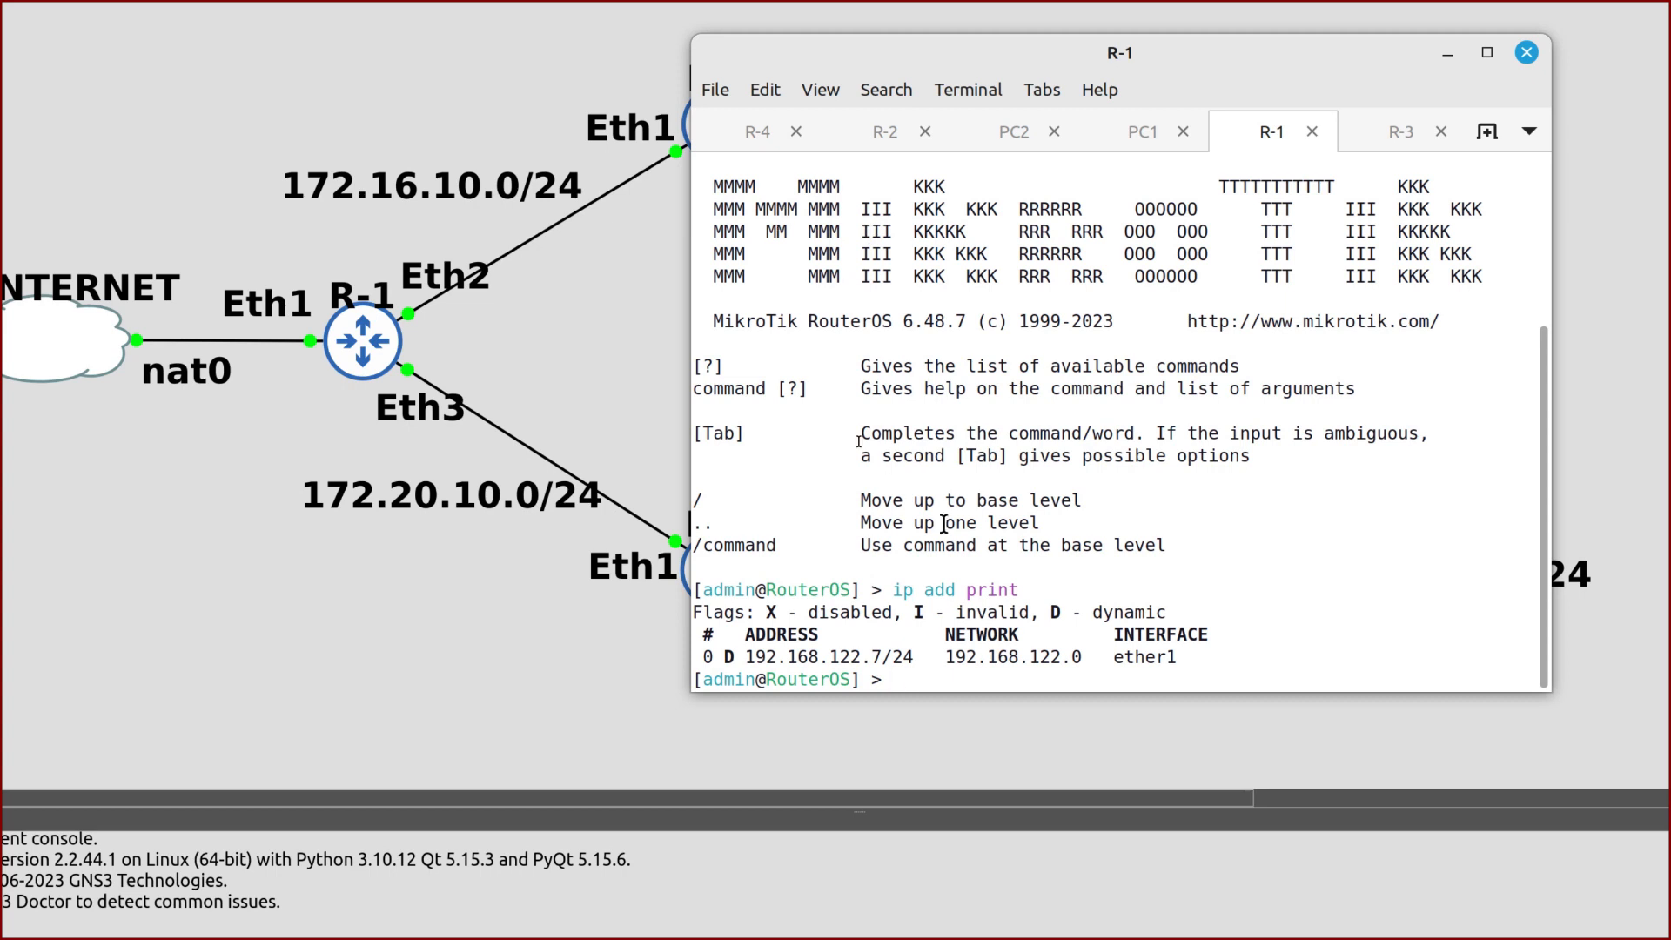
drag(1198, 659, 755, 659)
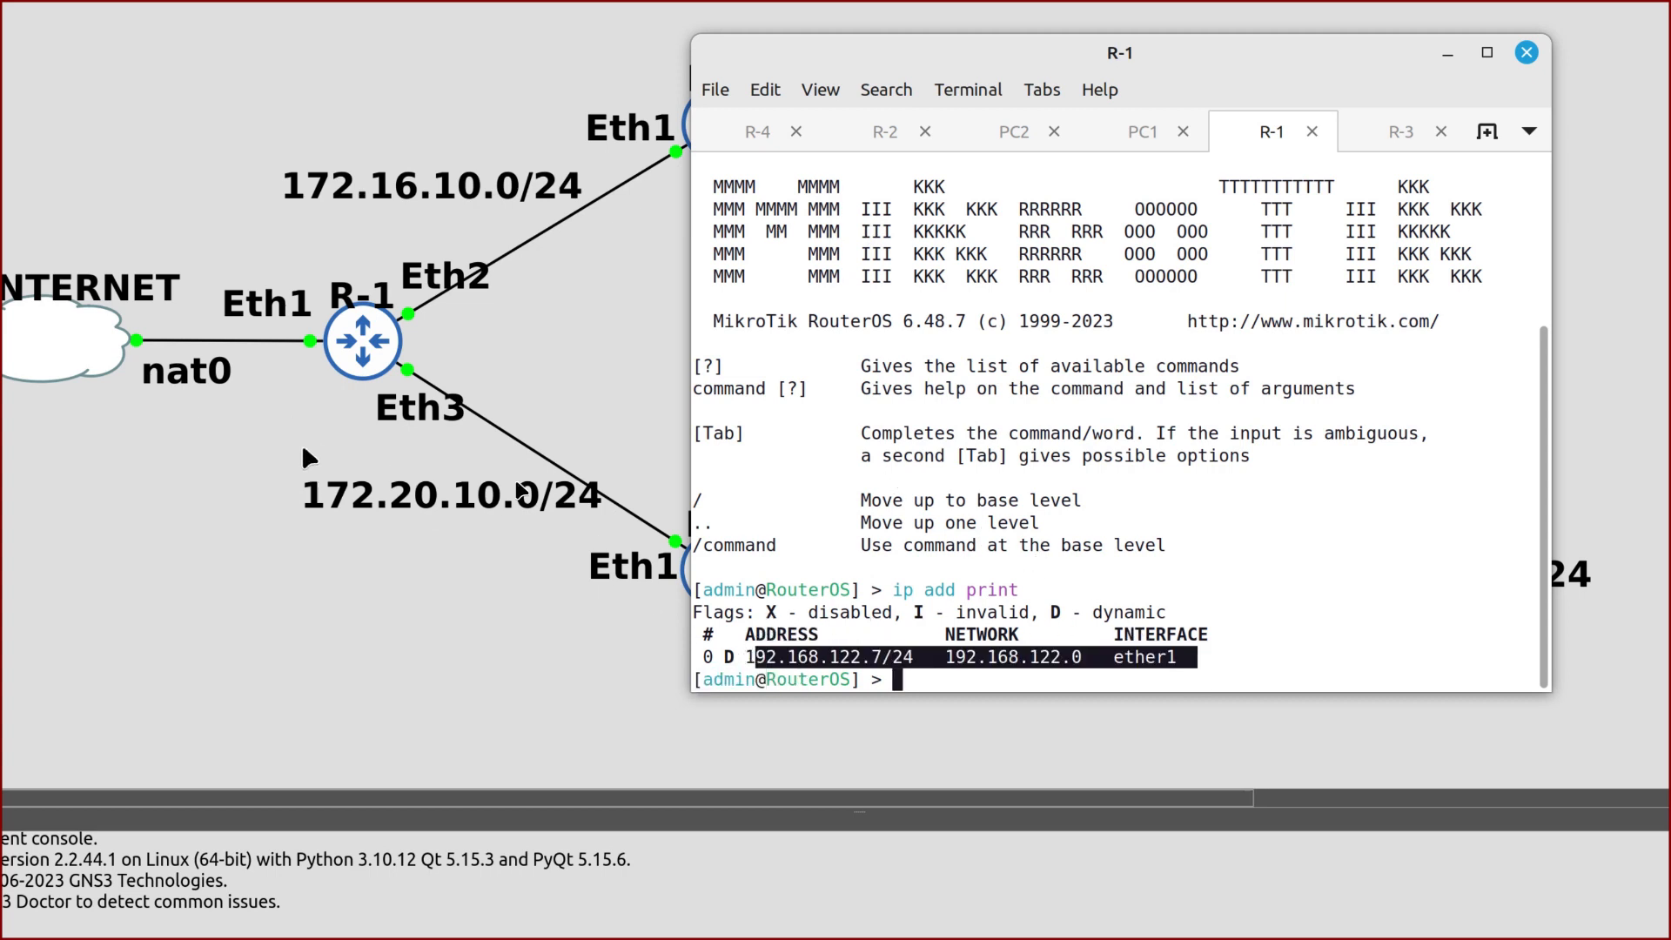
Add 172.16.10.1/24 on ether2 and 172.20.10.1/24 on ether3 to R-1
click(902, 657)
text(ip add)
key(Tab)
text(add ad)
key(Tab)
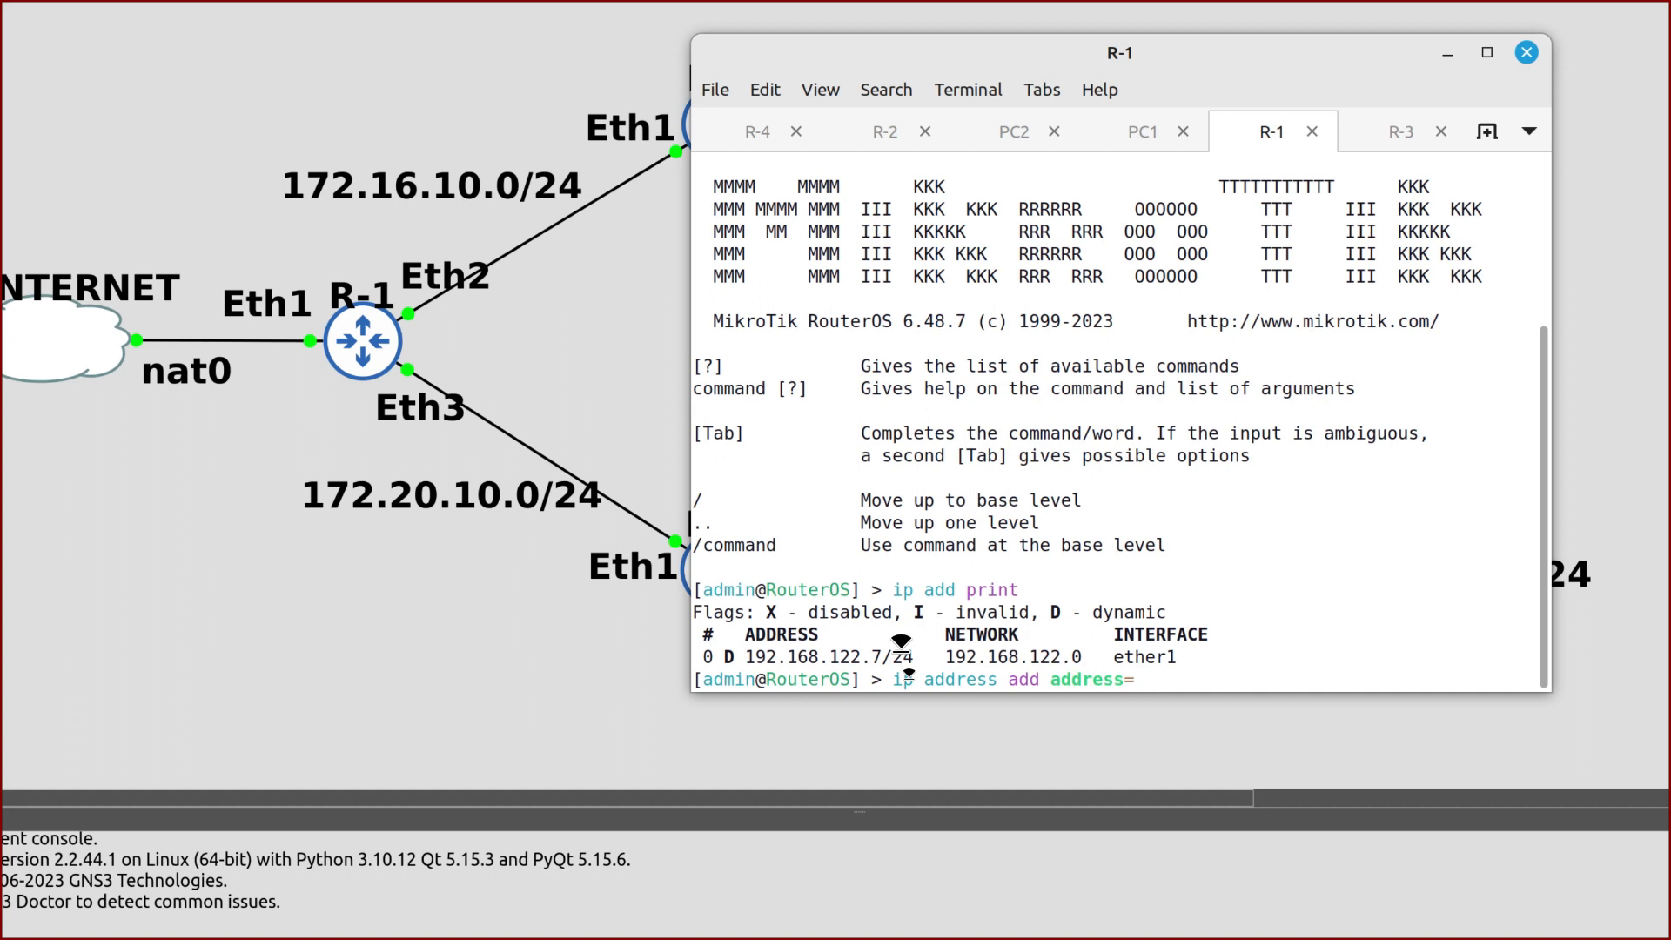
text(172.16.10.1/24 interface=)
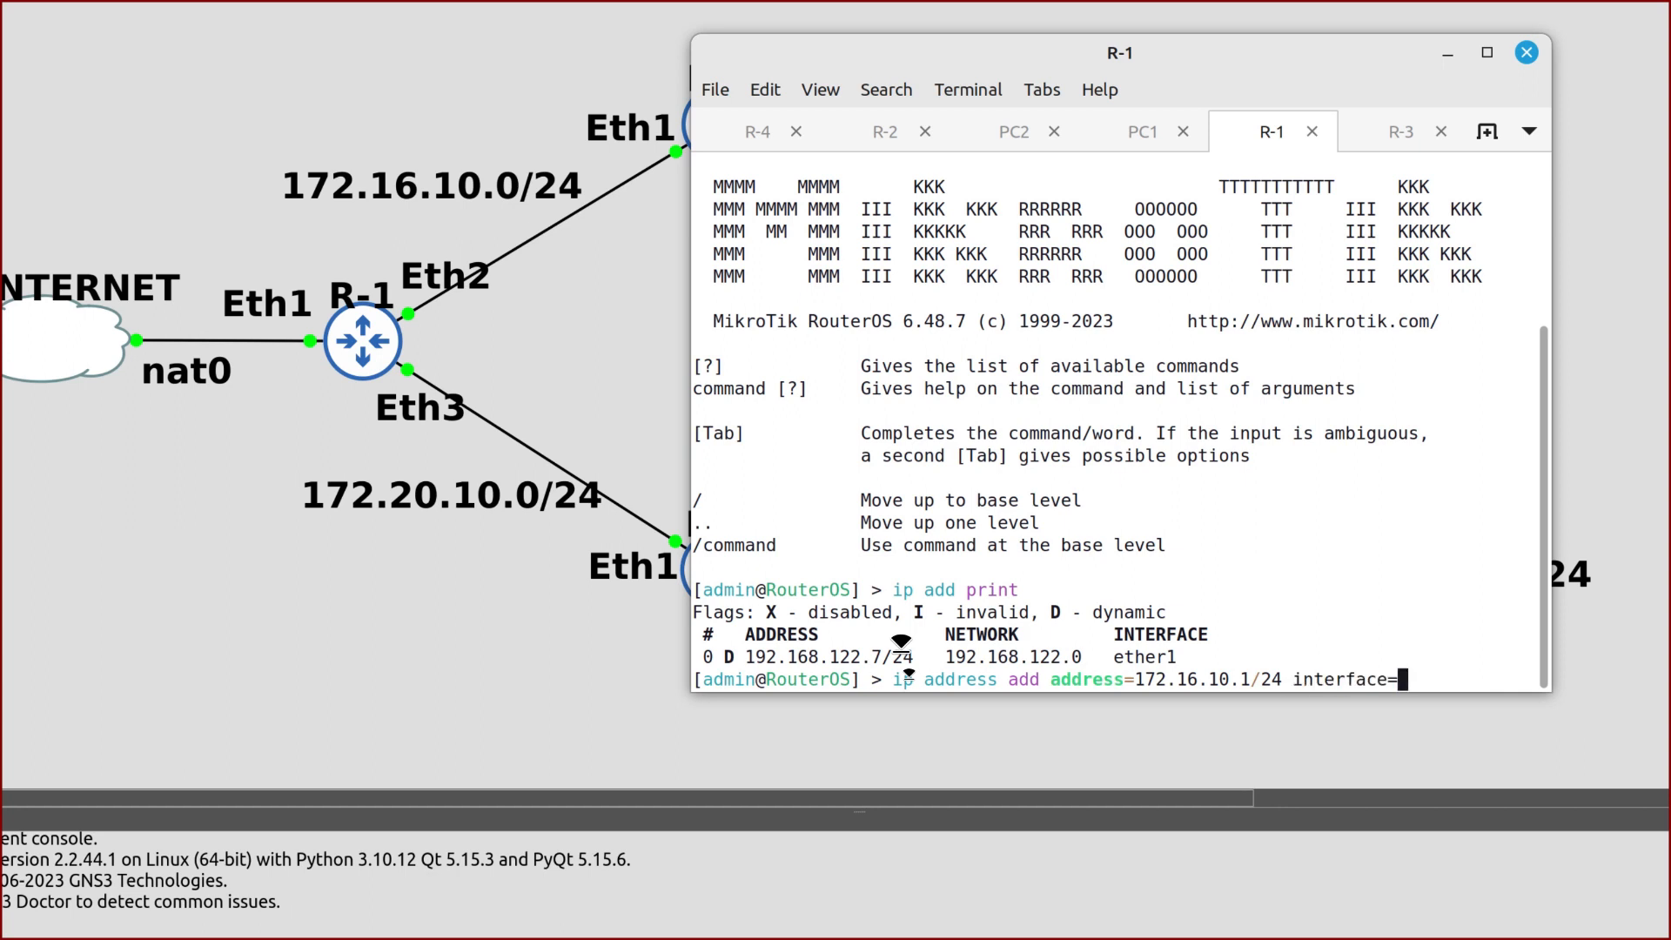
text(ether2)
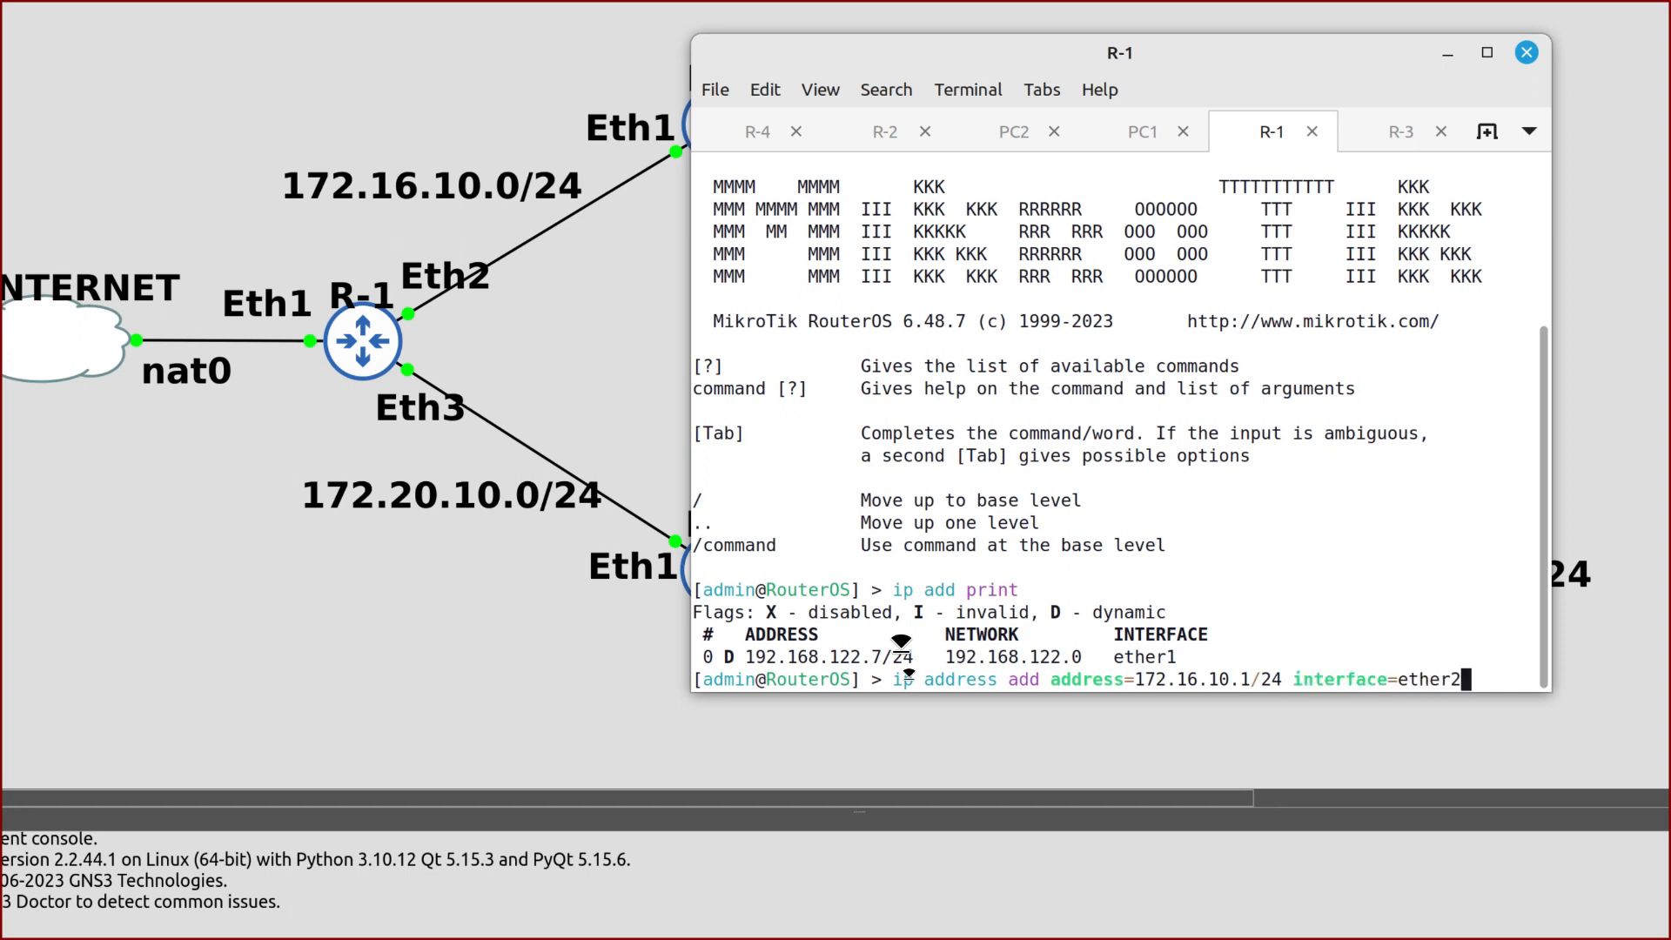
key(Return)
text(ip address )
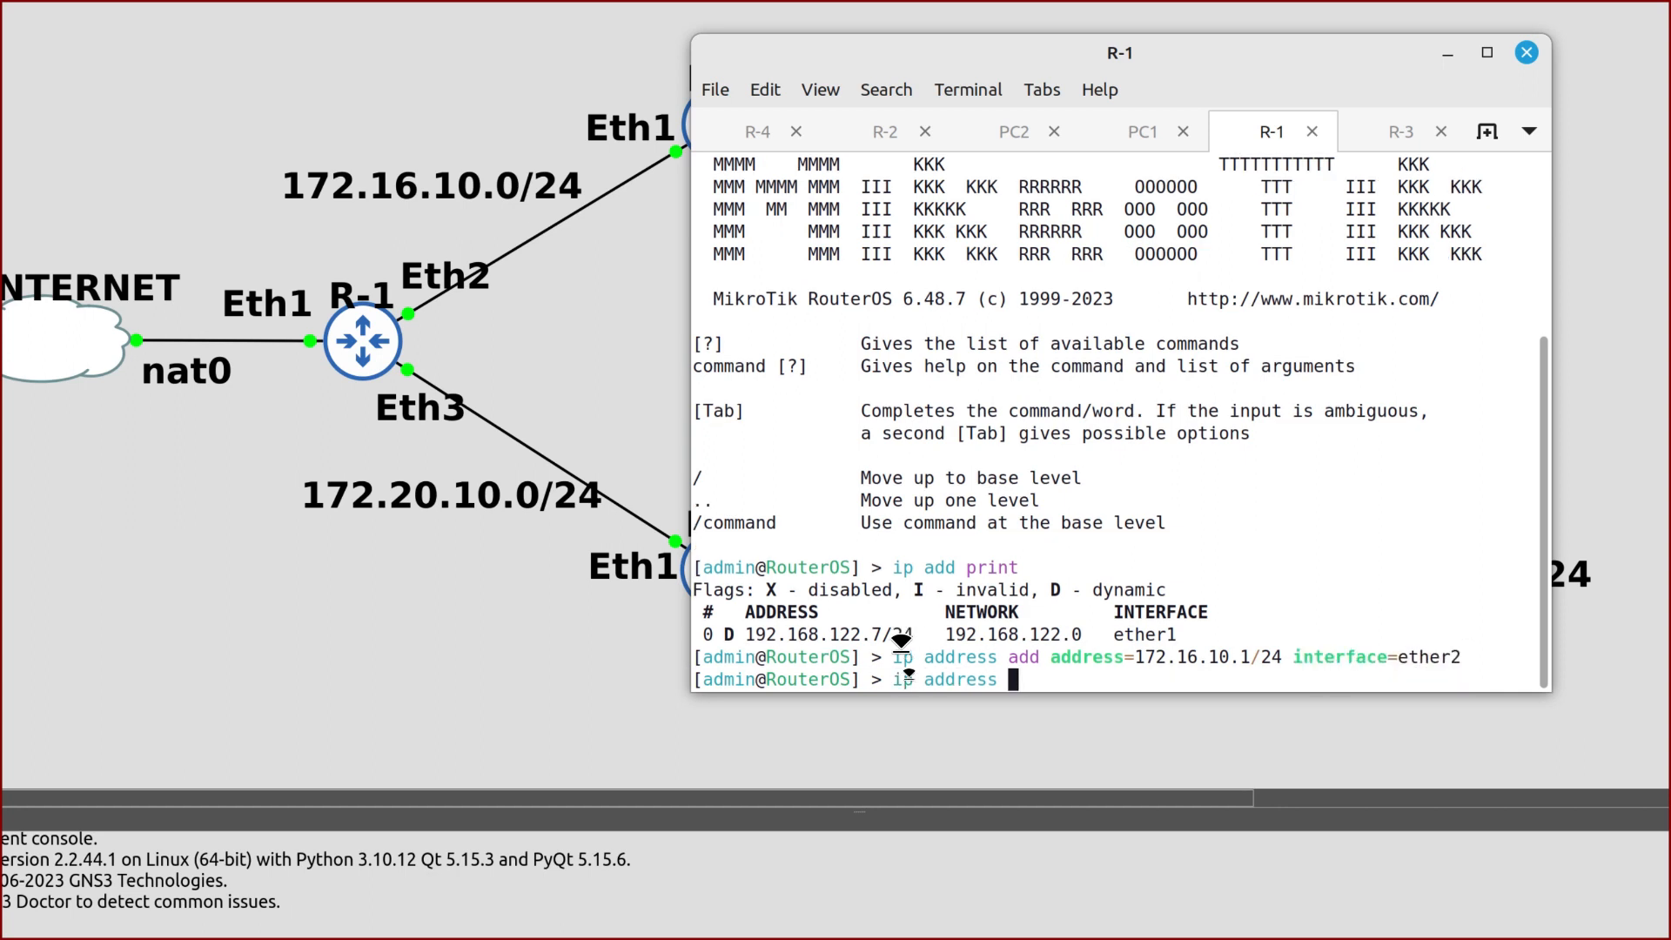
text(add address=)
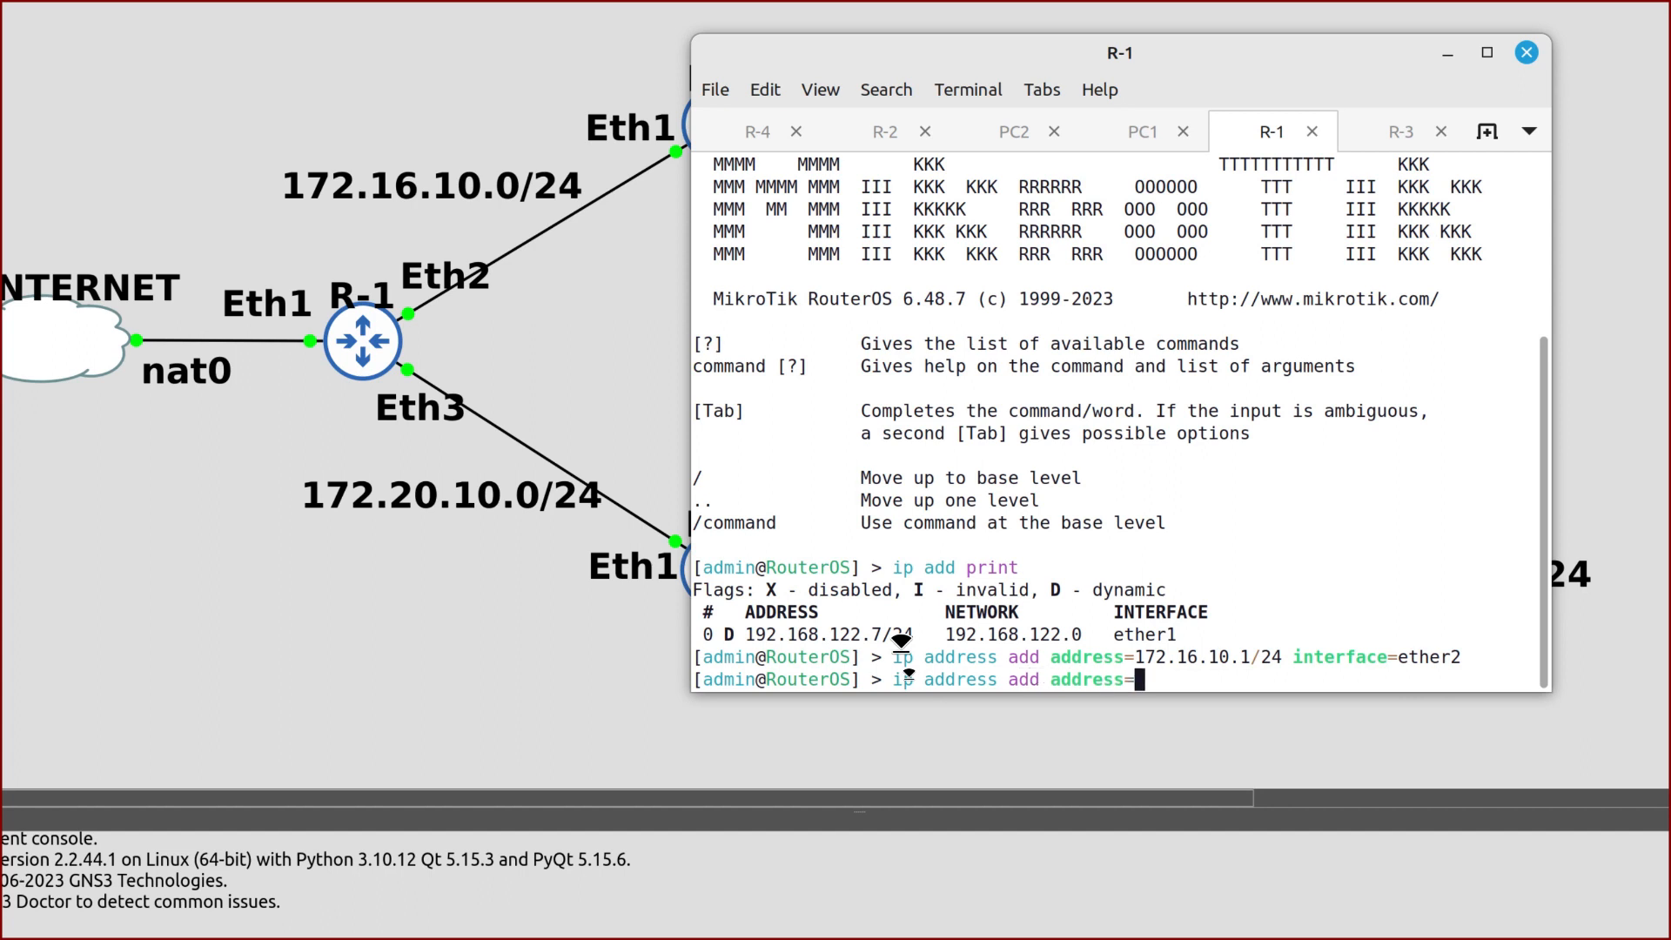
text(172.1)
text(0.10.)
text(1/24 )
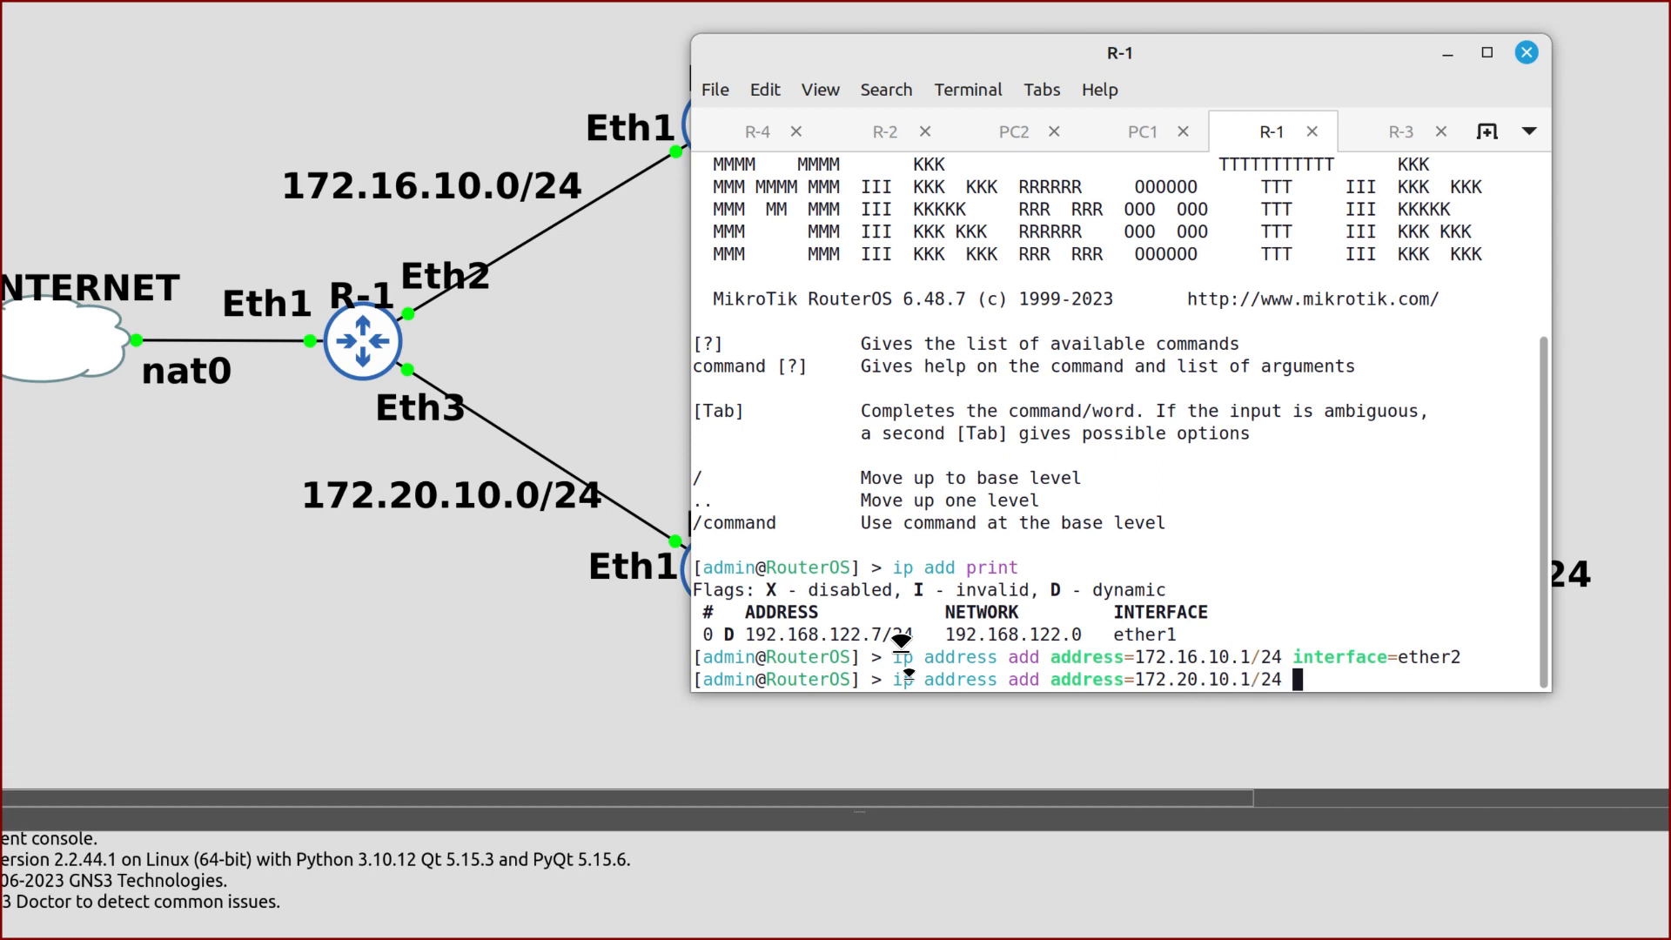
text(interface=ethe)
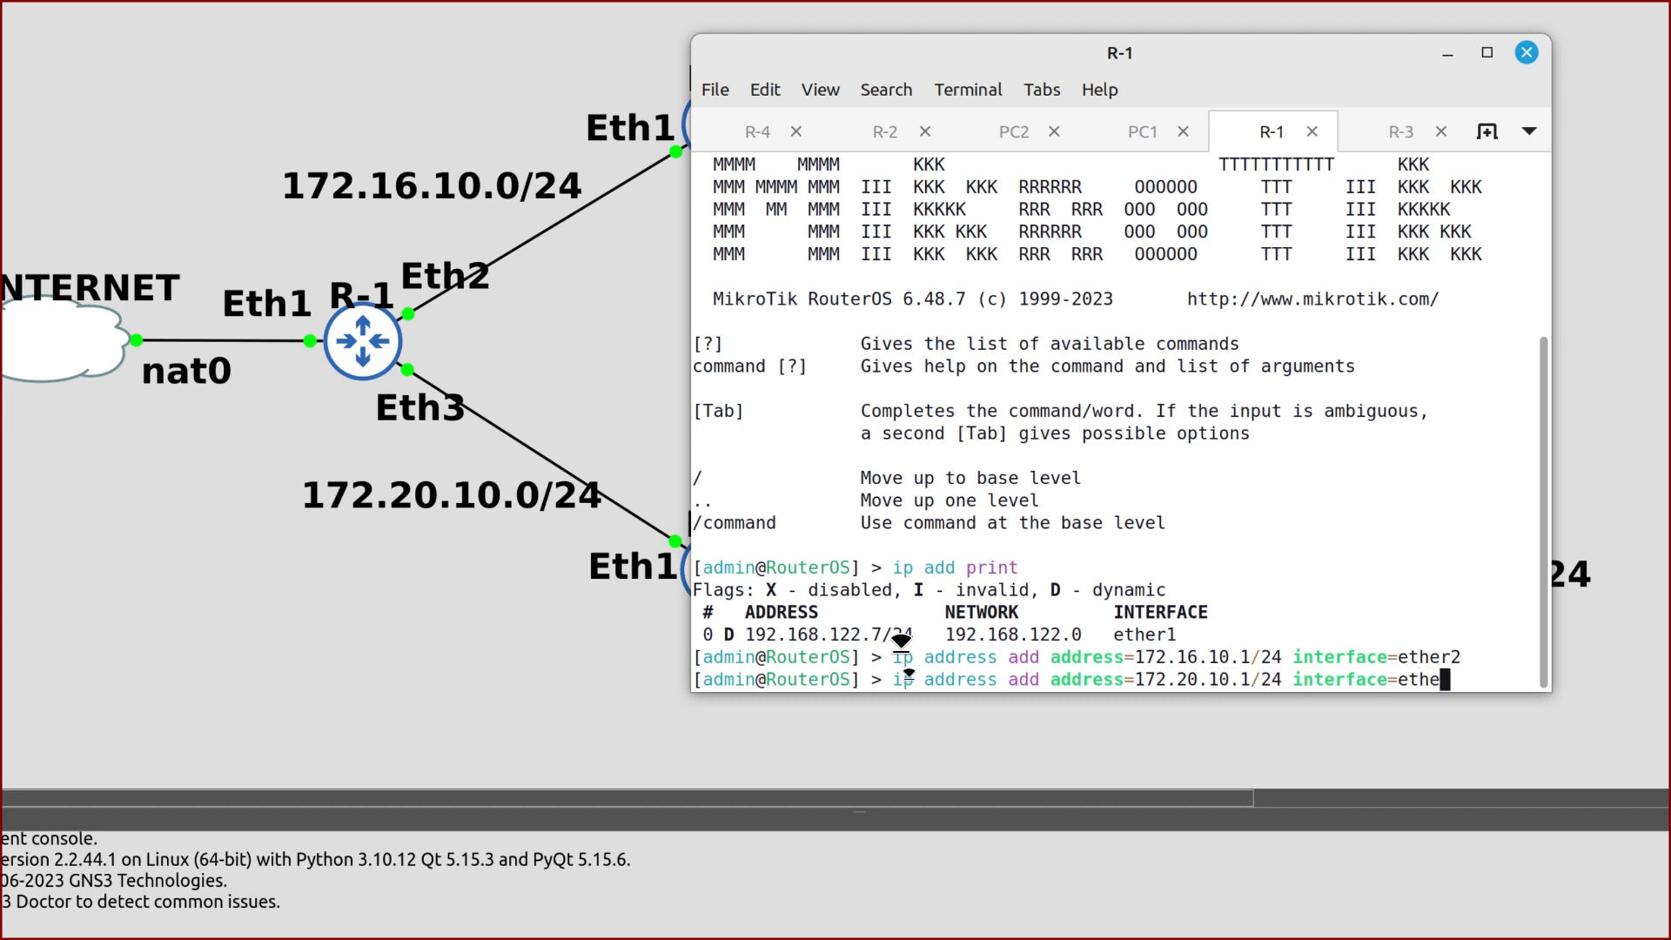
text(r3)
key(Return)
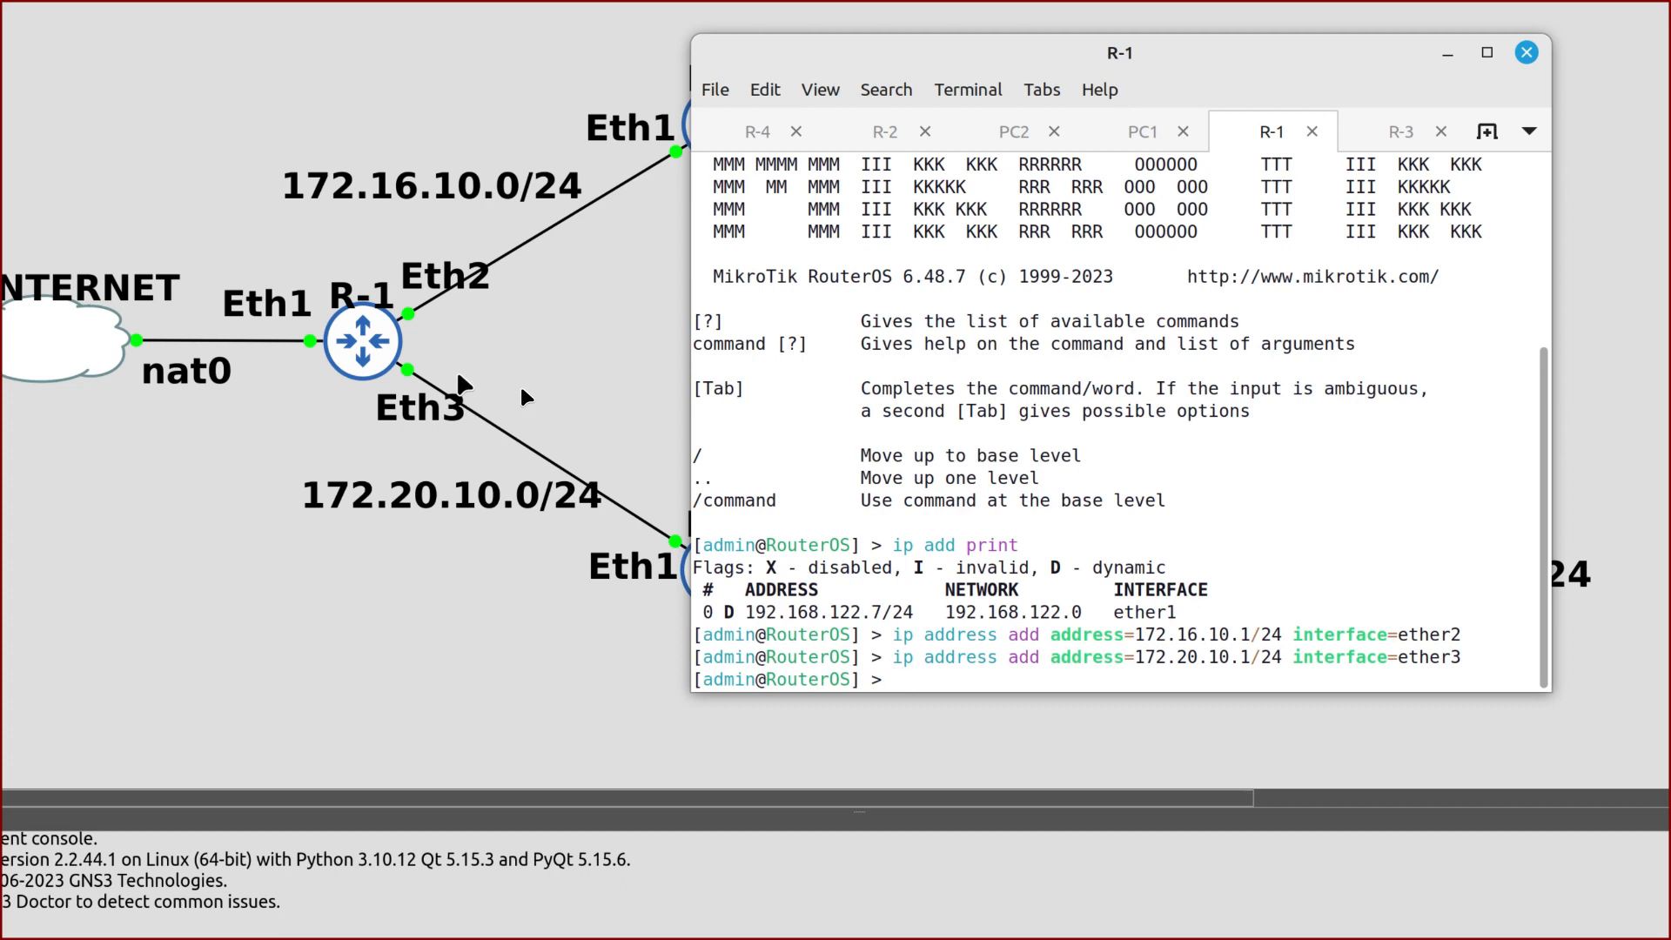
scroll(522, 390, right, 3)
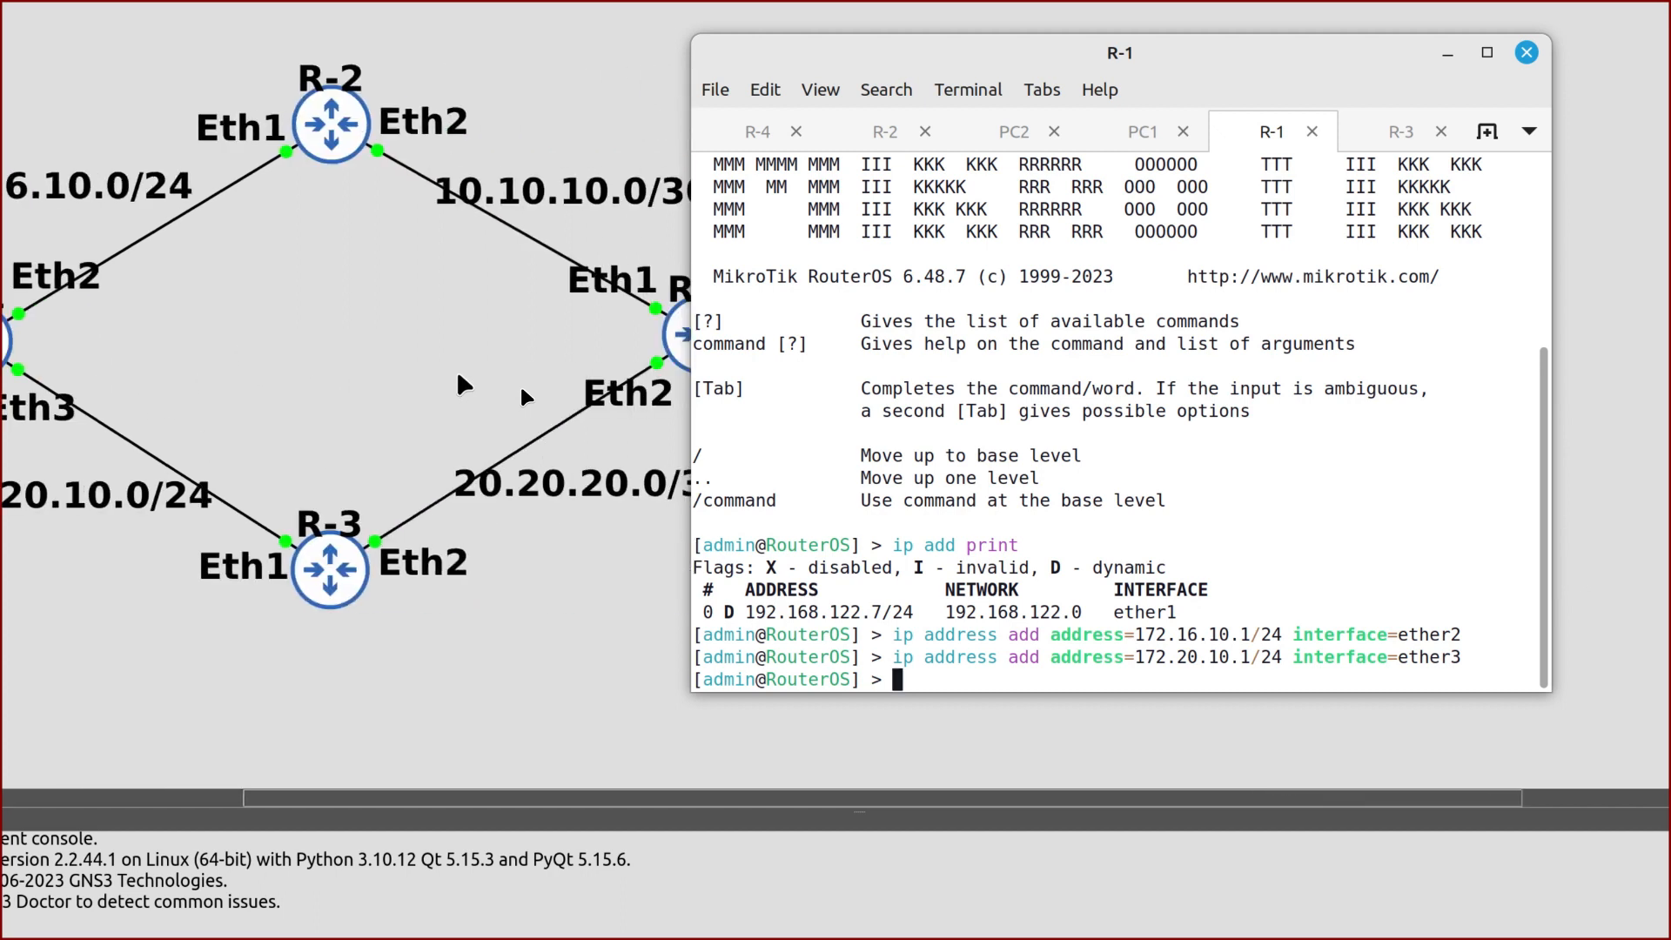
Run R-1's DHCP server setup on ether2 (172.16.10.0/24), then on ether3, accepting defaults
text(ip dhcp-server setup)
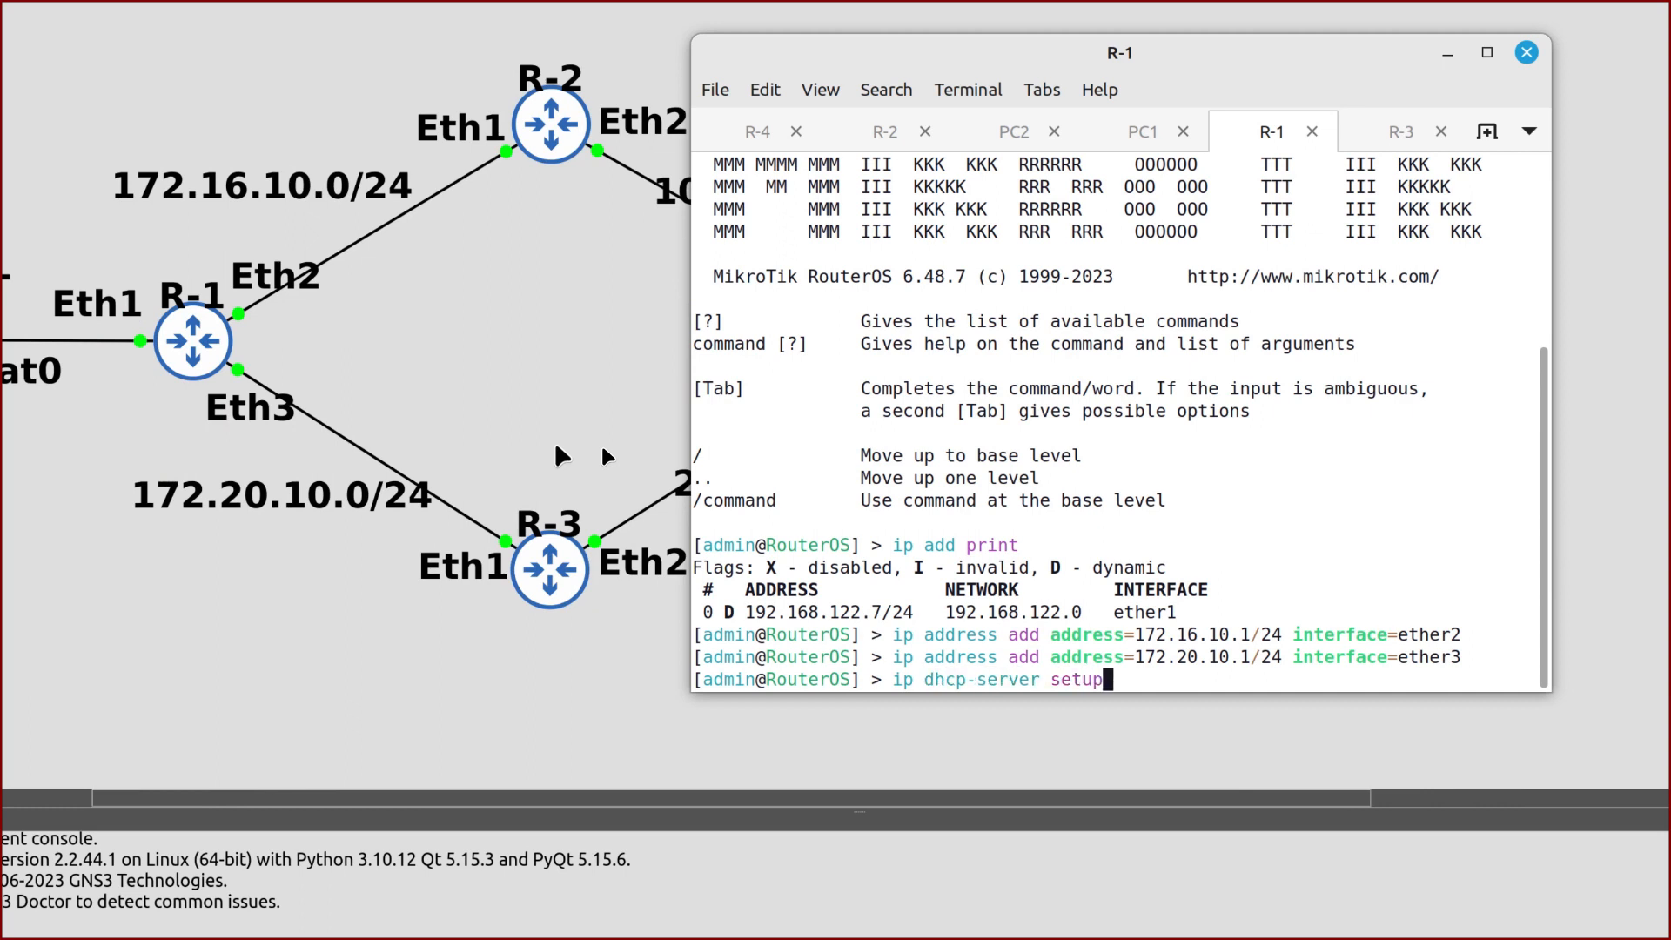
key(Return)
text(ether)
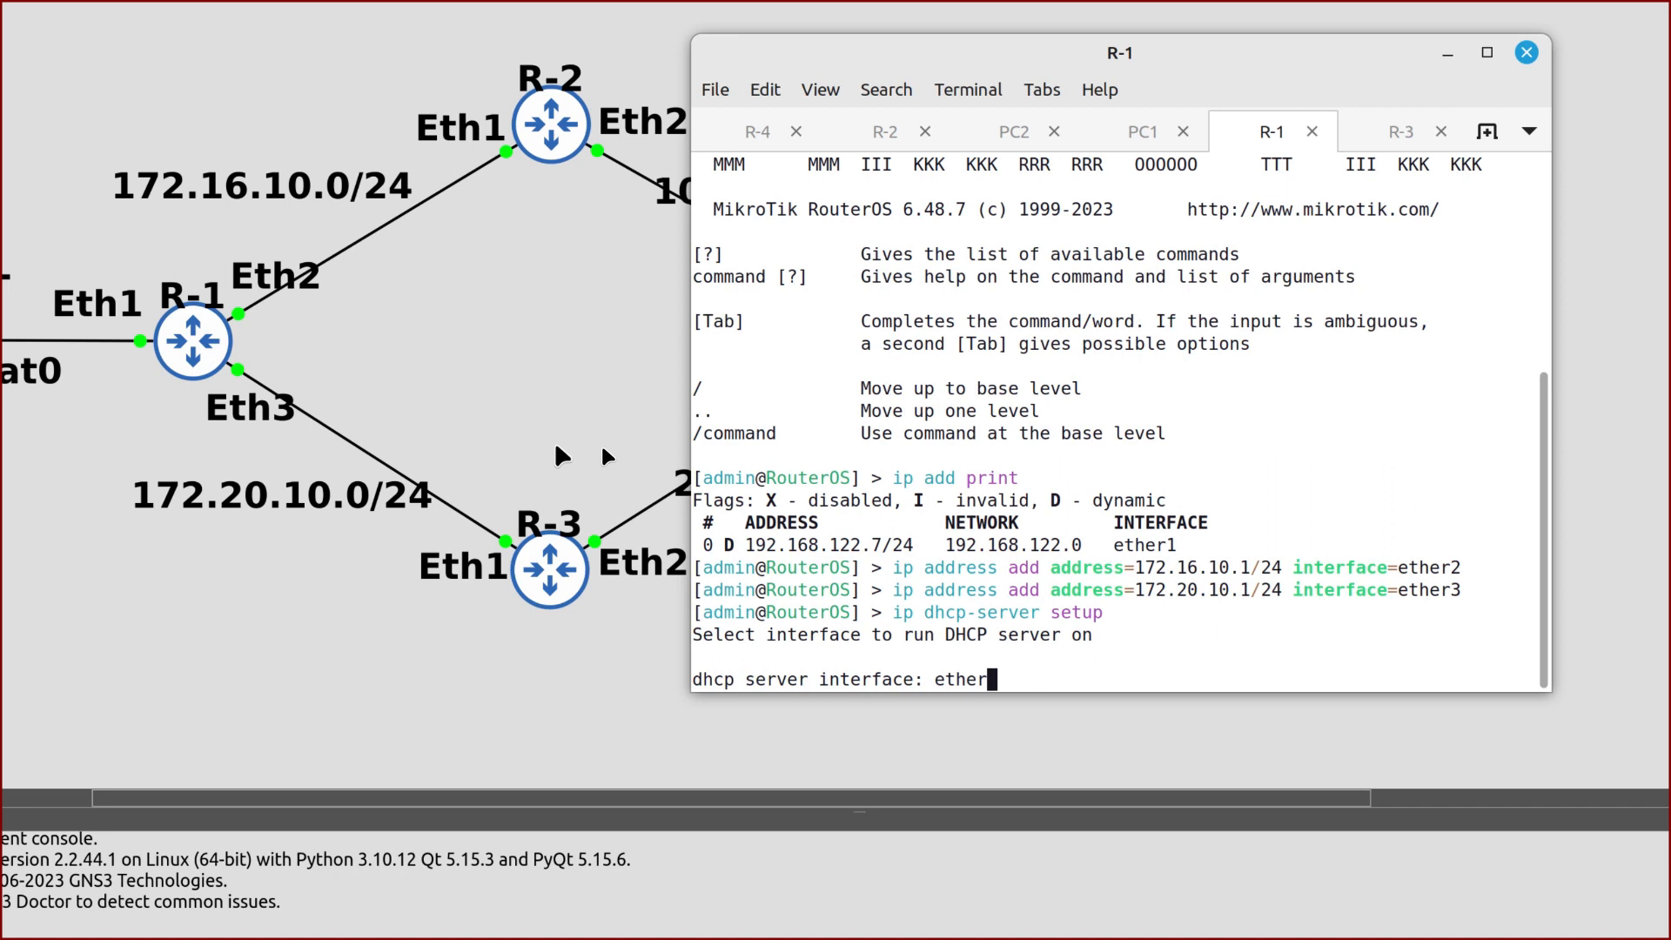
text(2)
key(Return)
key(Return)
key(Return)
key(Return)
key(Return)
key(Return)
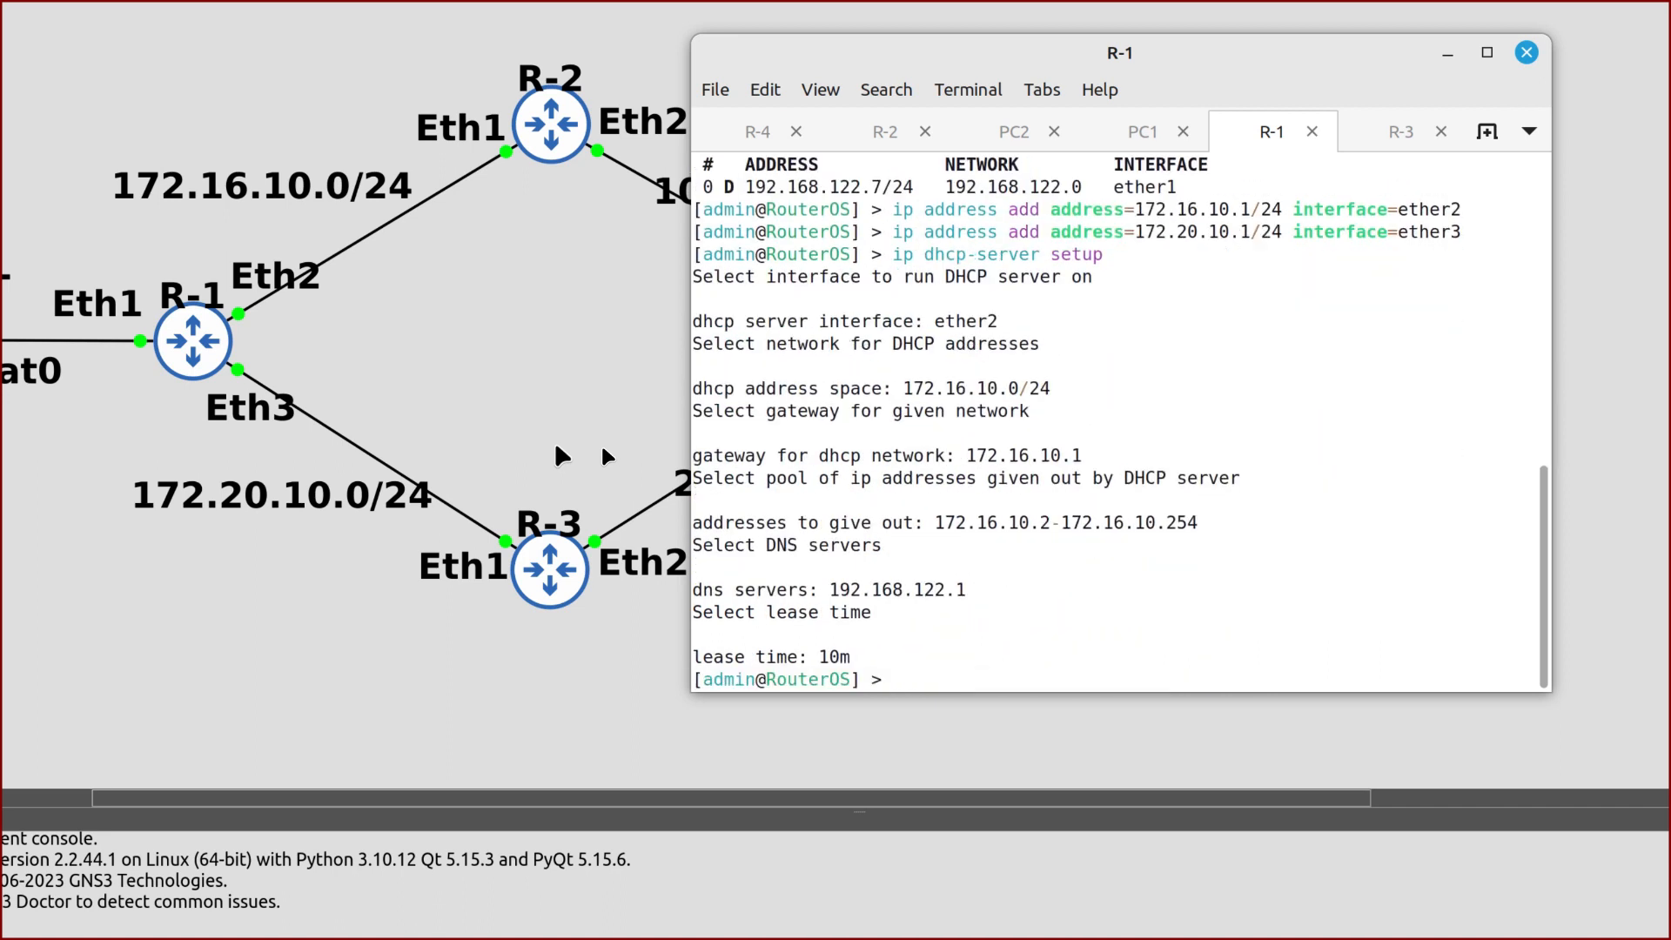
key(Up)
key(Return)
text(ether3)
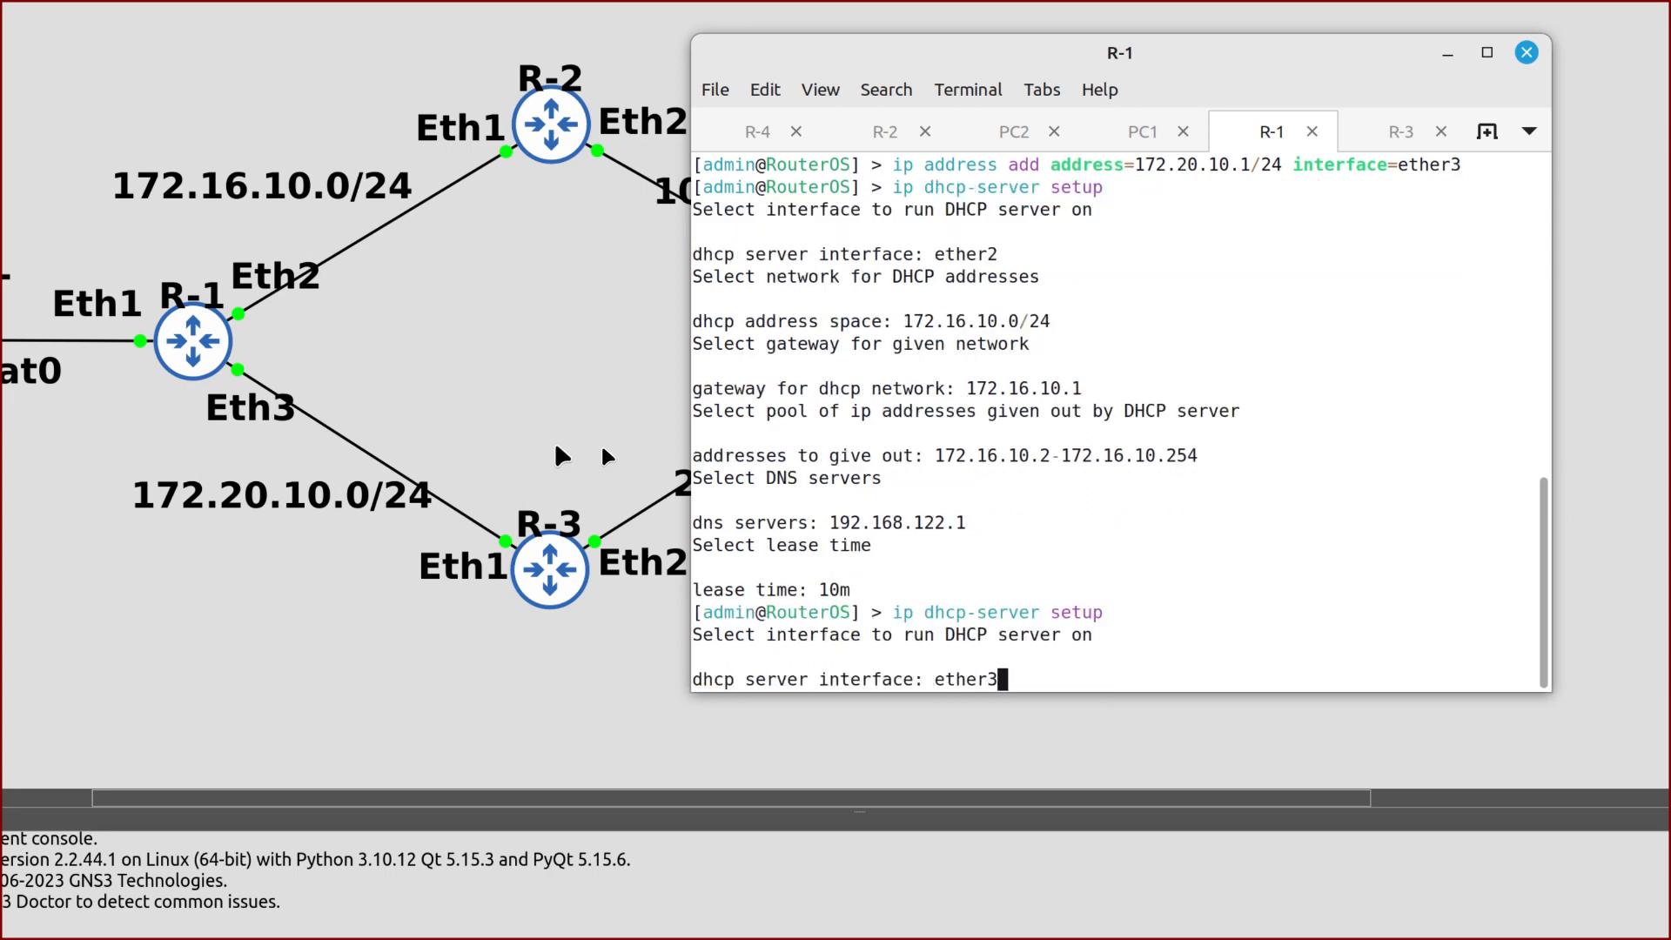
key(Return)
key(Return)
key(Return)
key(Return)
key(Return)
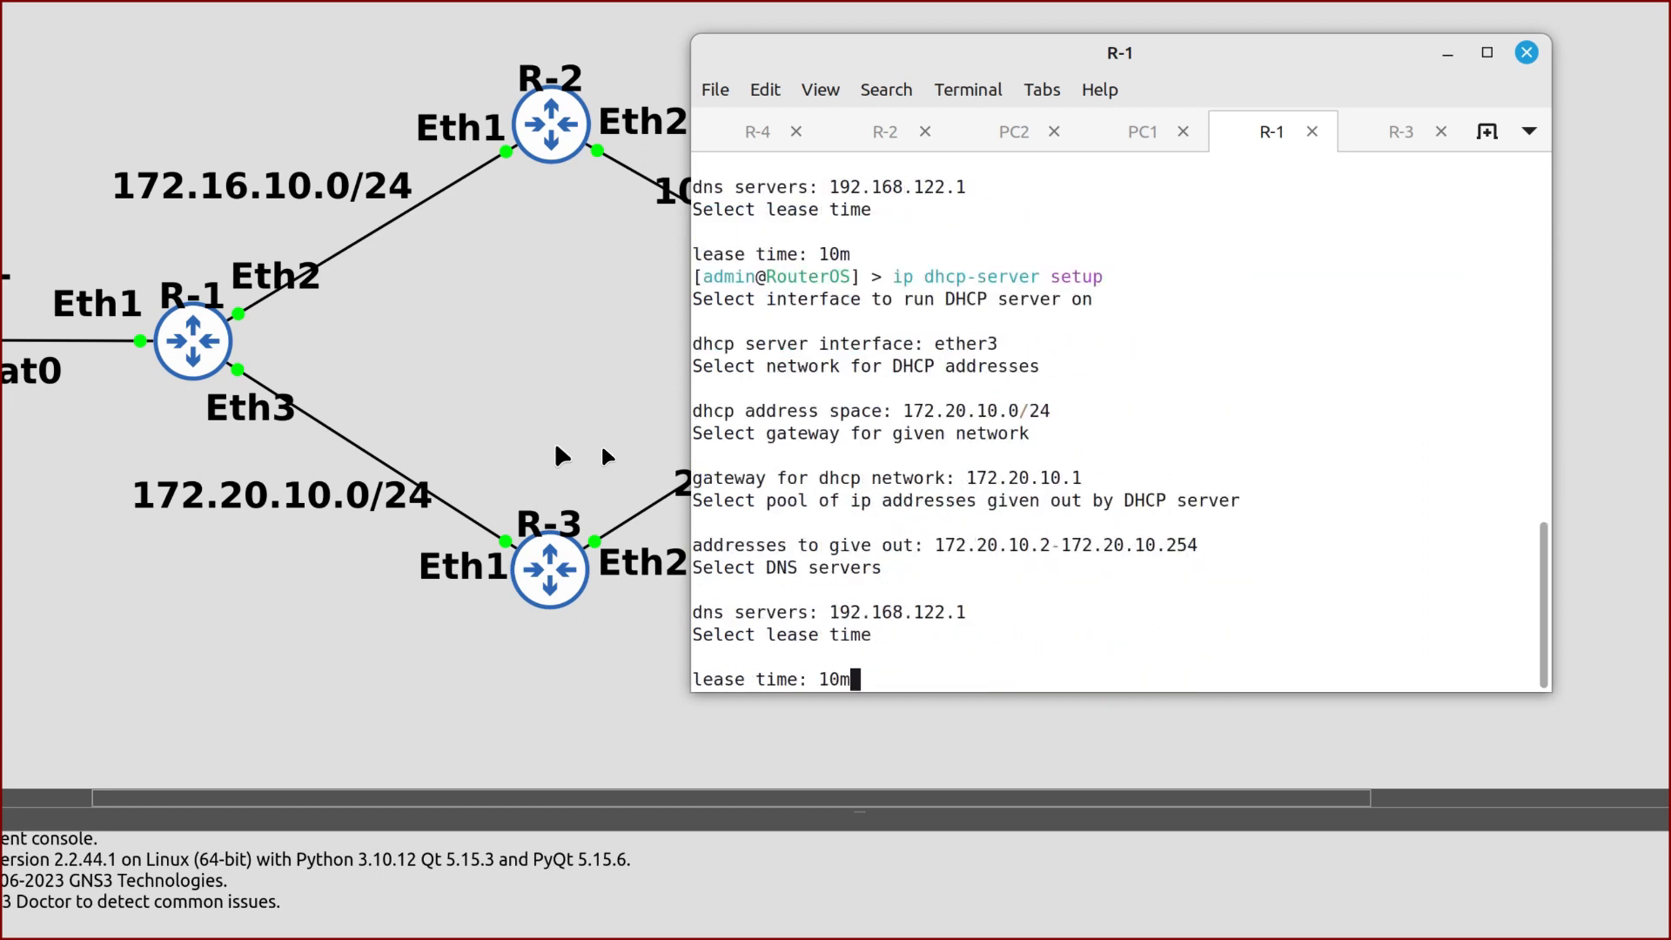
key(Return)
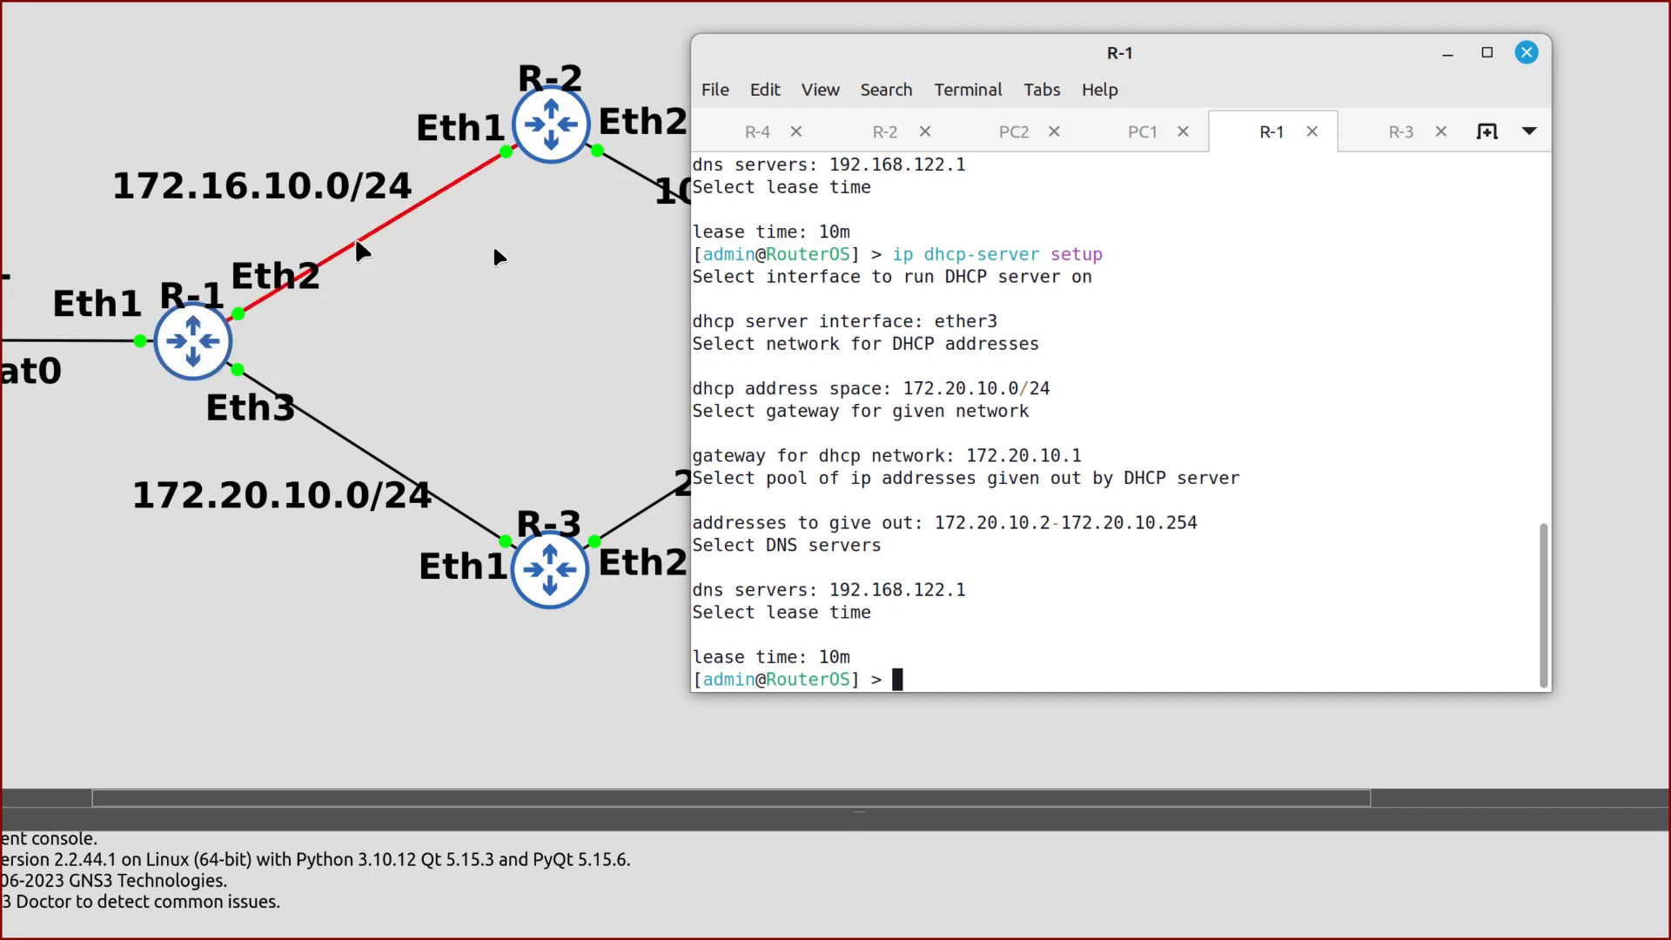
Add a srcnat masquerade NAT rule on R-1 for traffic leaving ether1
text(ip firewall nat add c)
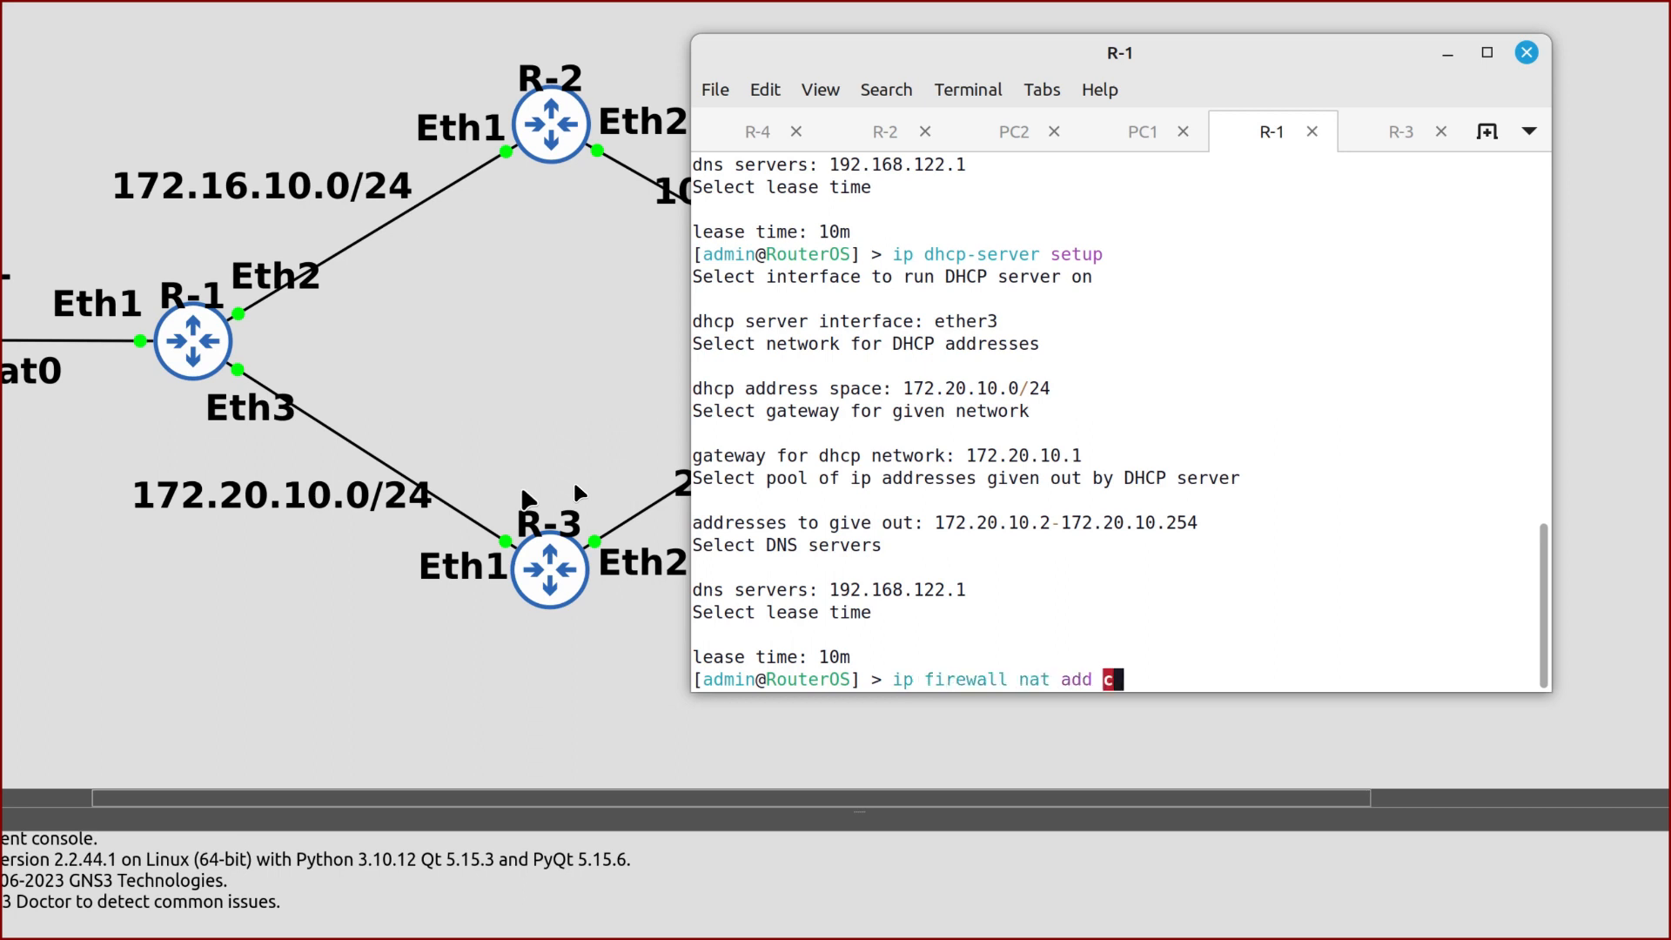
text(h)
key(Tab)
text(s)
key(Tab)
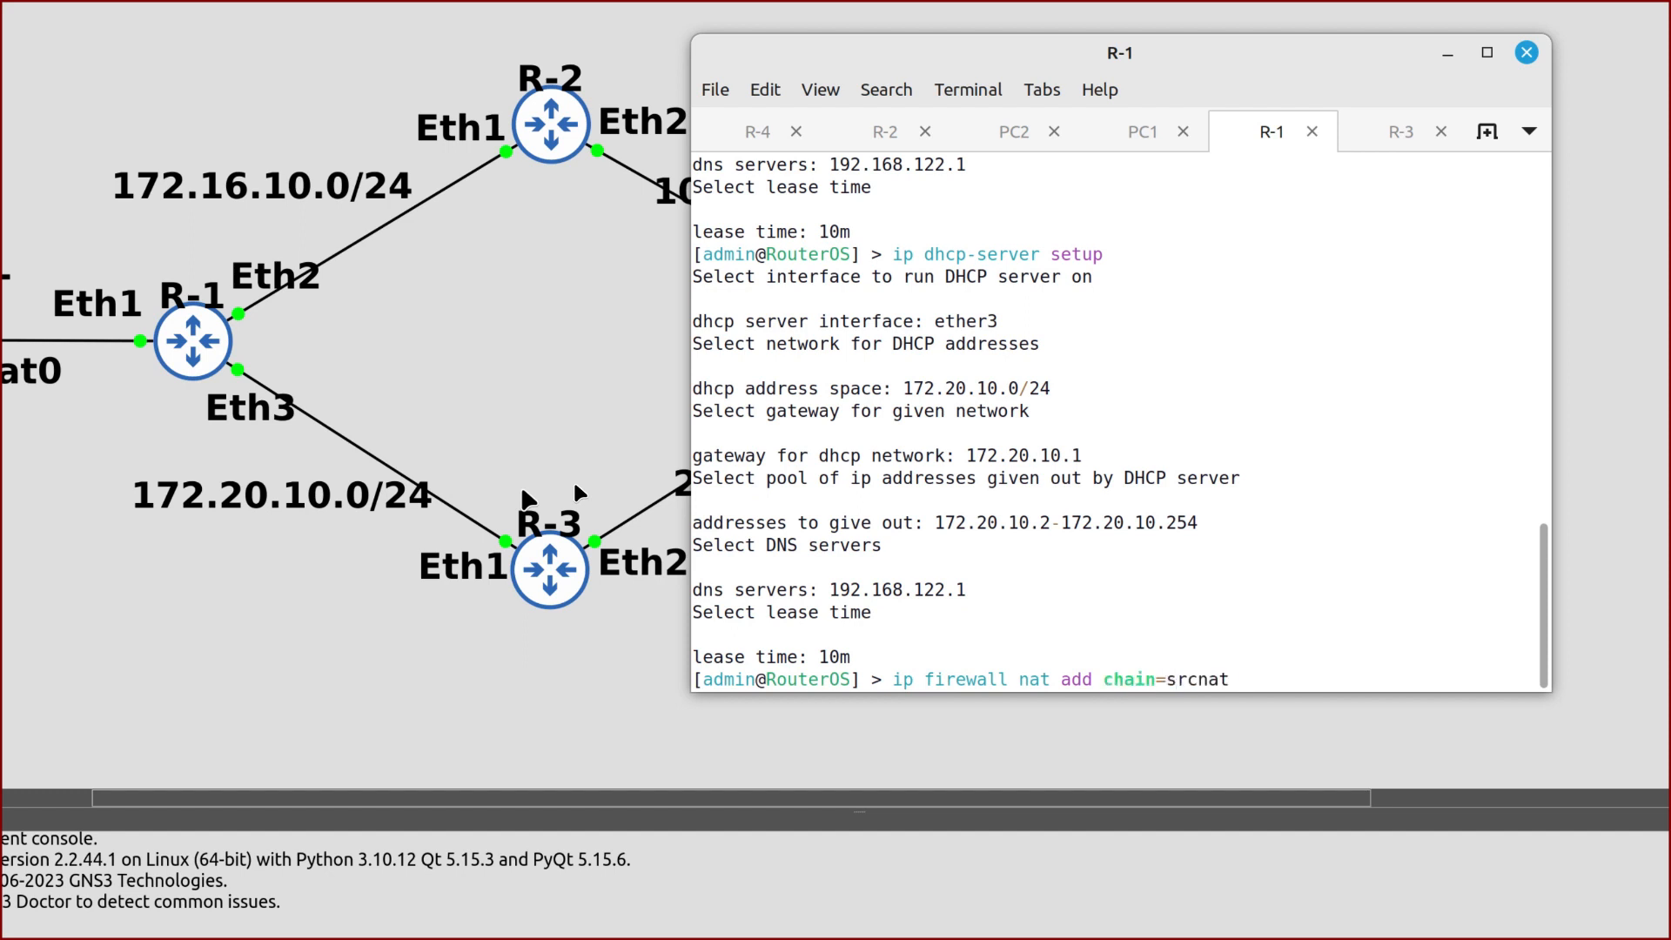
text(out-inter)
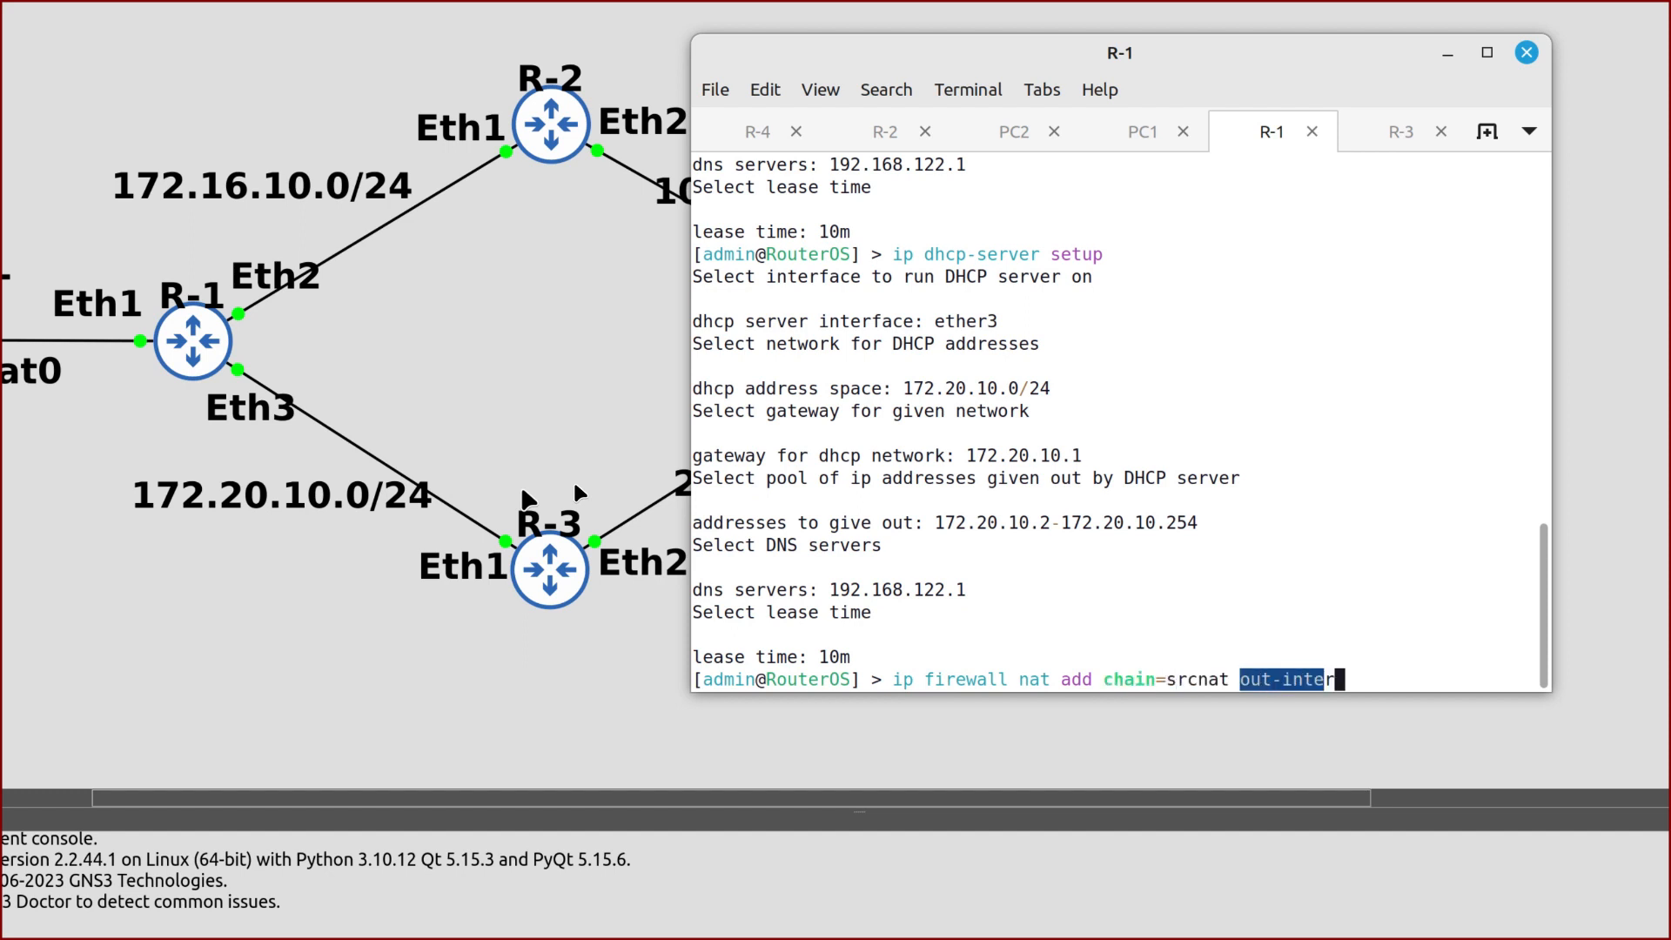
text(face=)
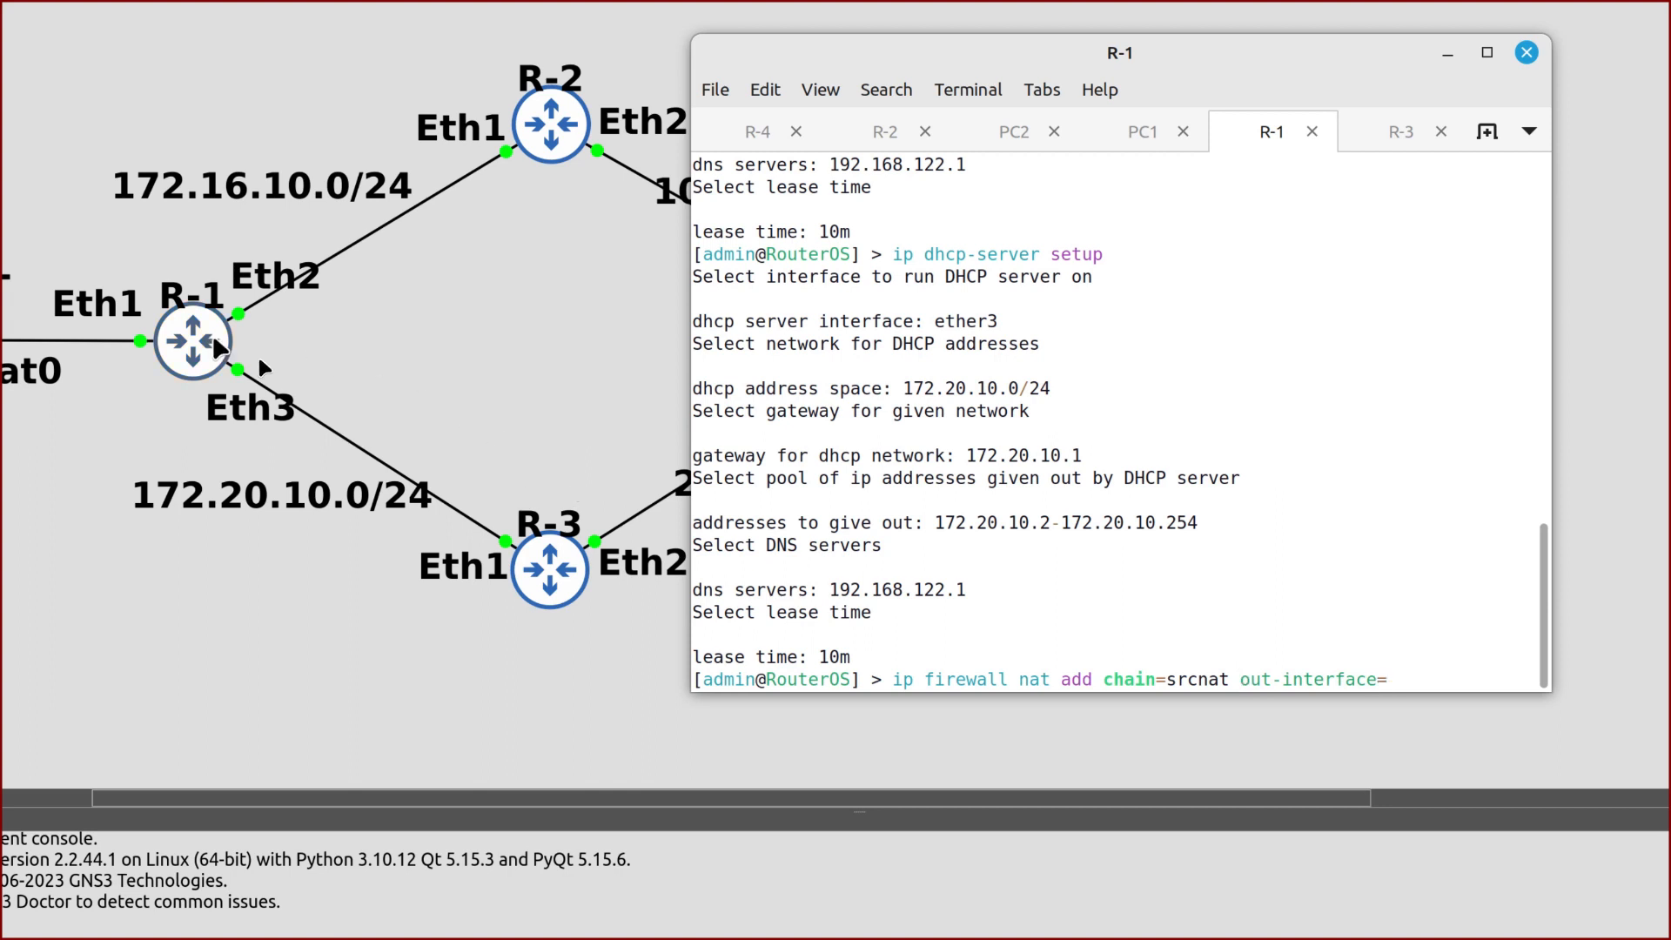
text(ether1 action=masquerade)
key(Return)
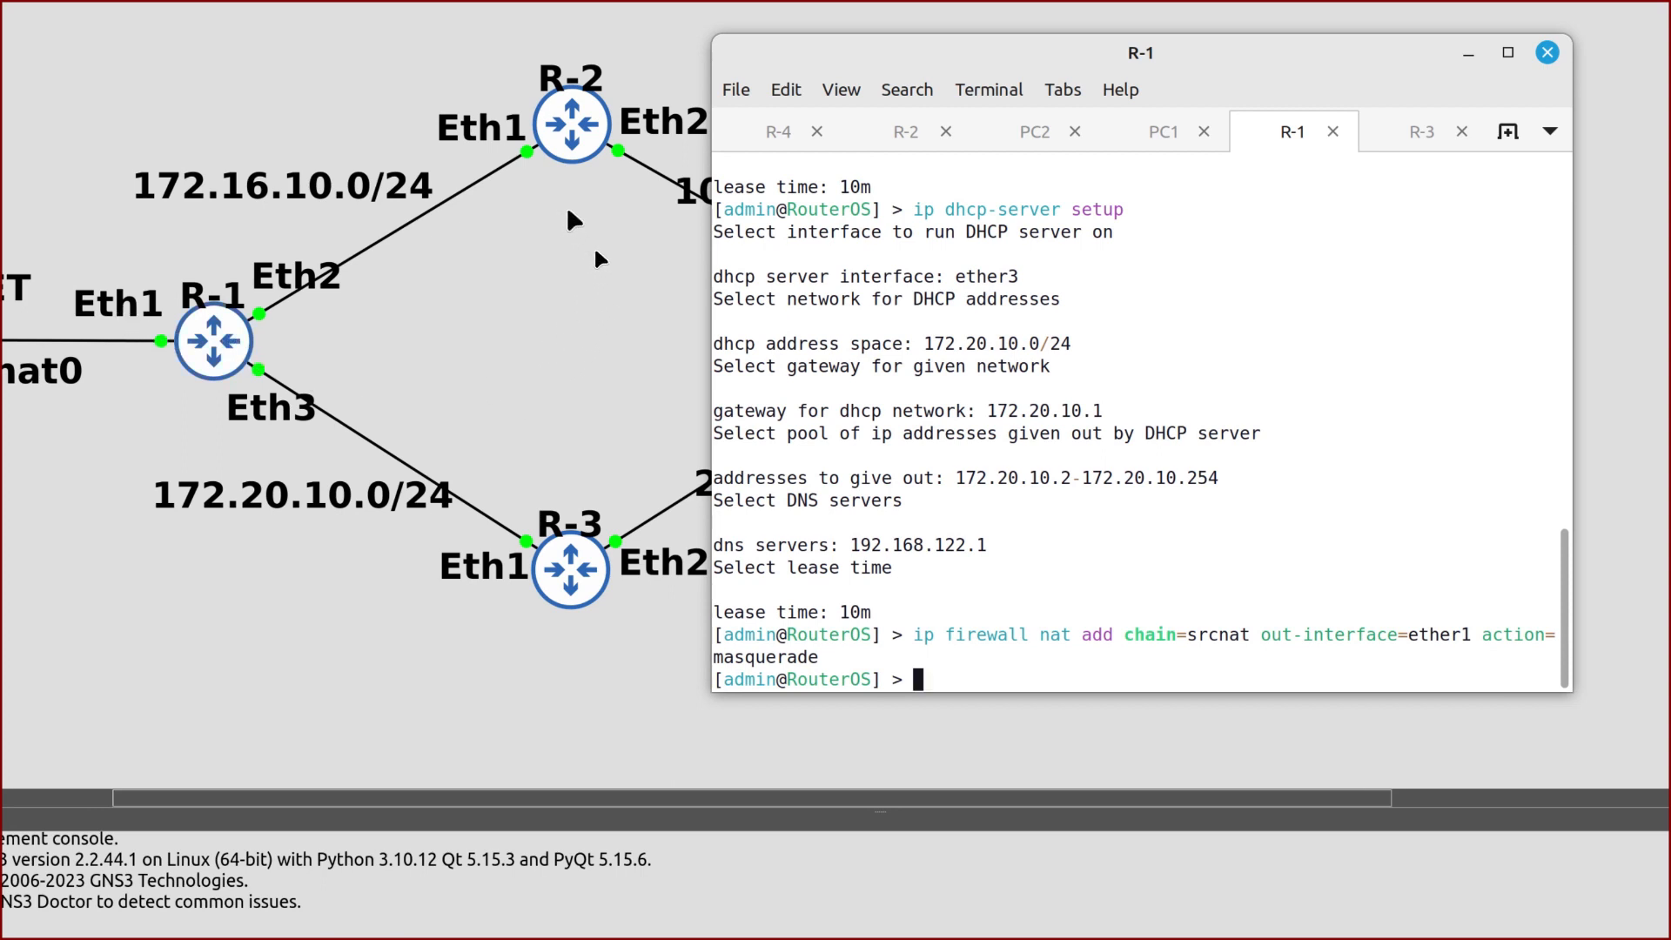
Log in to R-2 and list its addresses, showing 172.16.10.254/24 on ether1
click(907, 136)
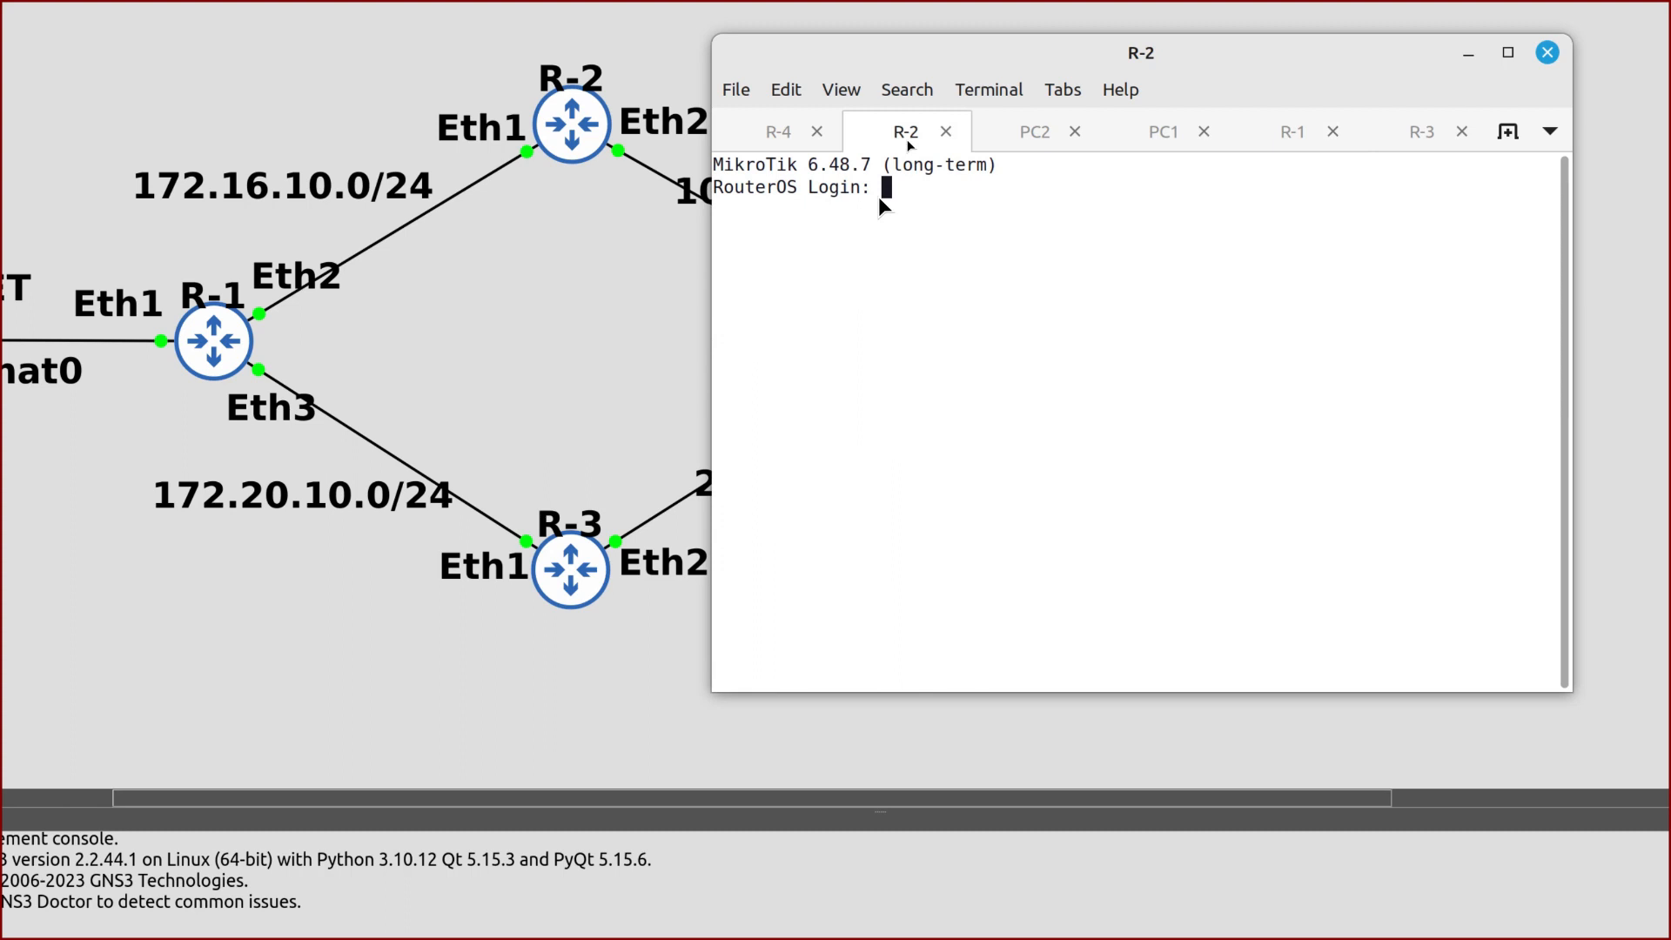
text(admin)
key(Return)
key(Return)
text(ip add print)
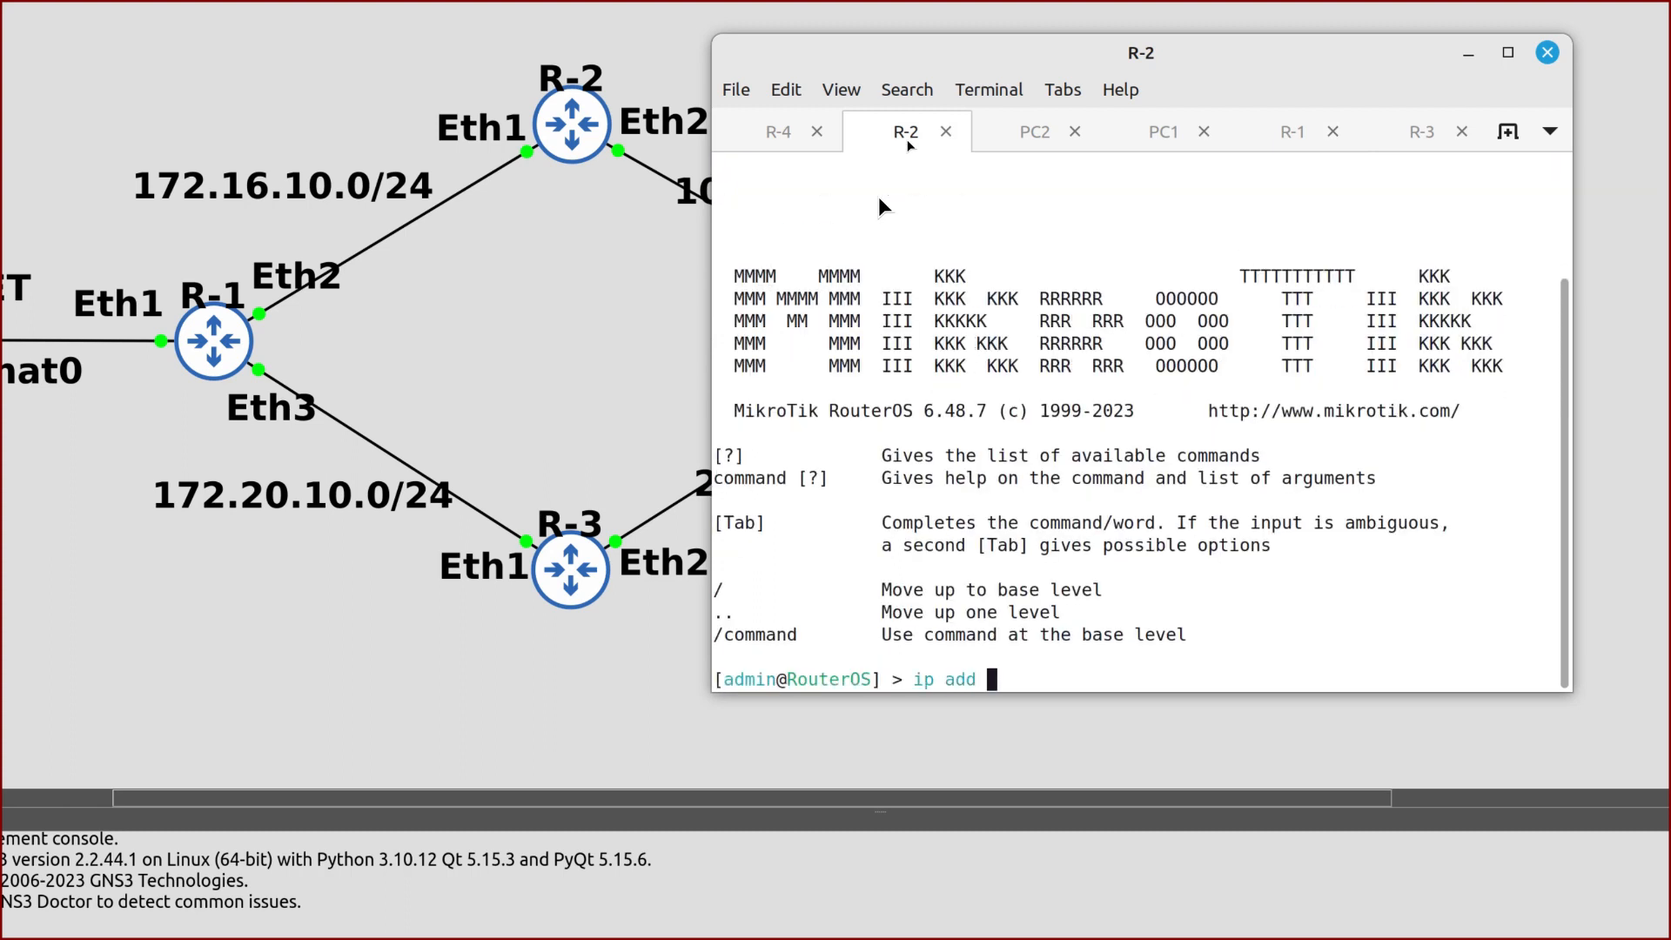
key(Return)
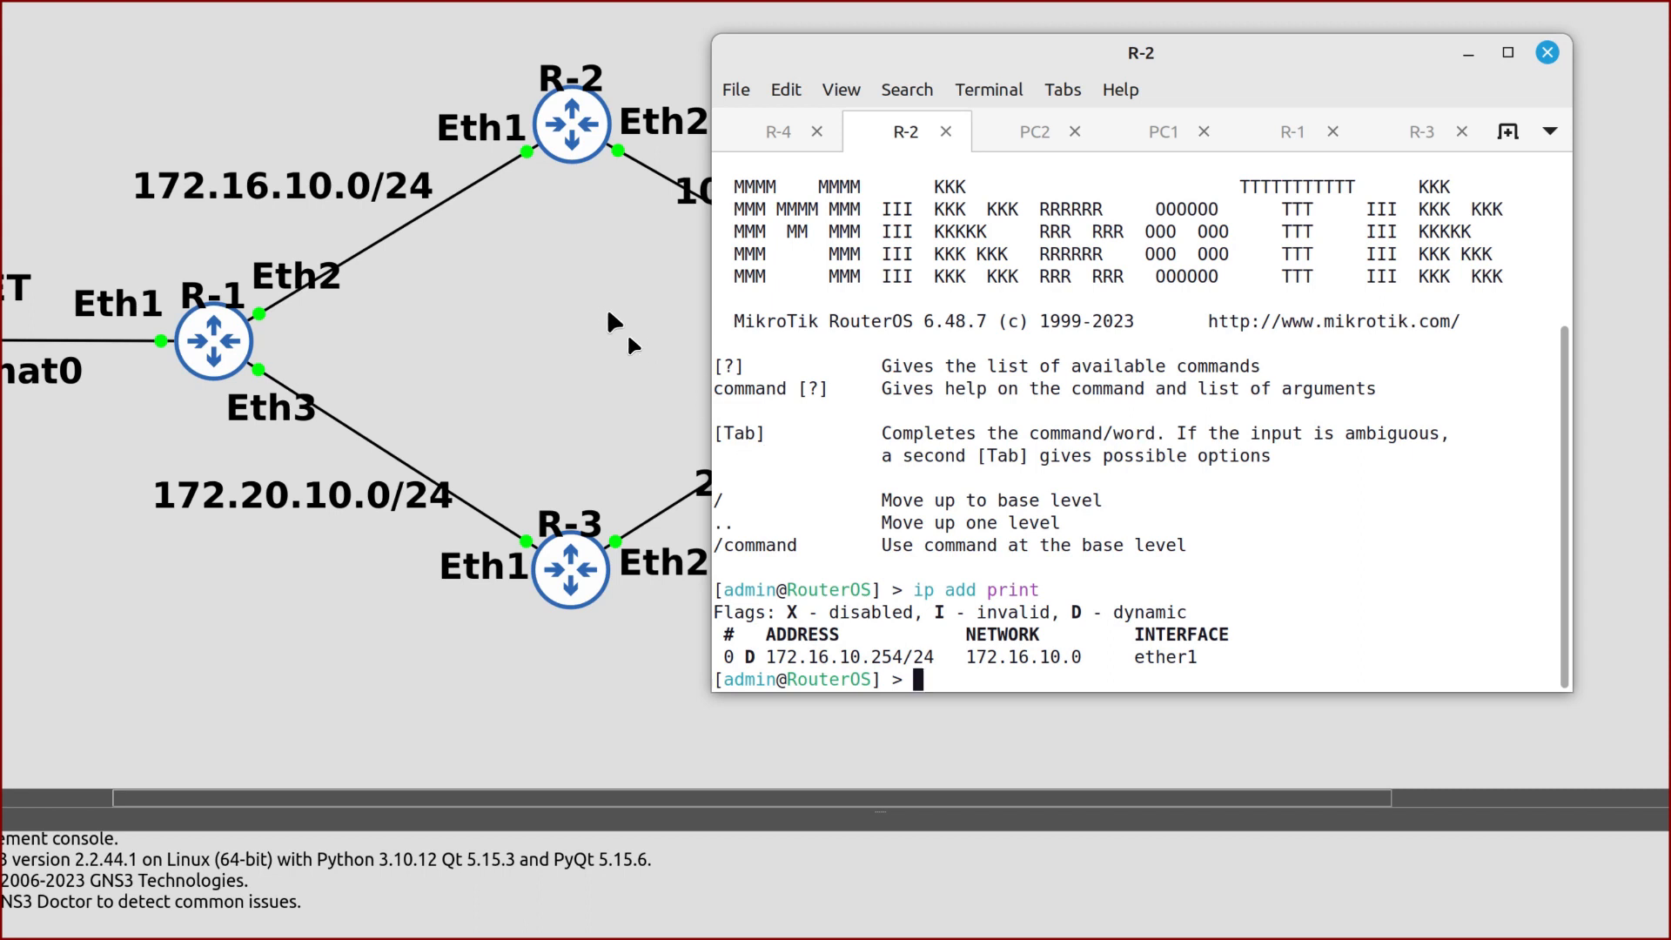
scroll(628, 338, right, 5)
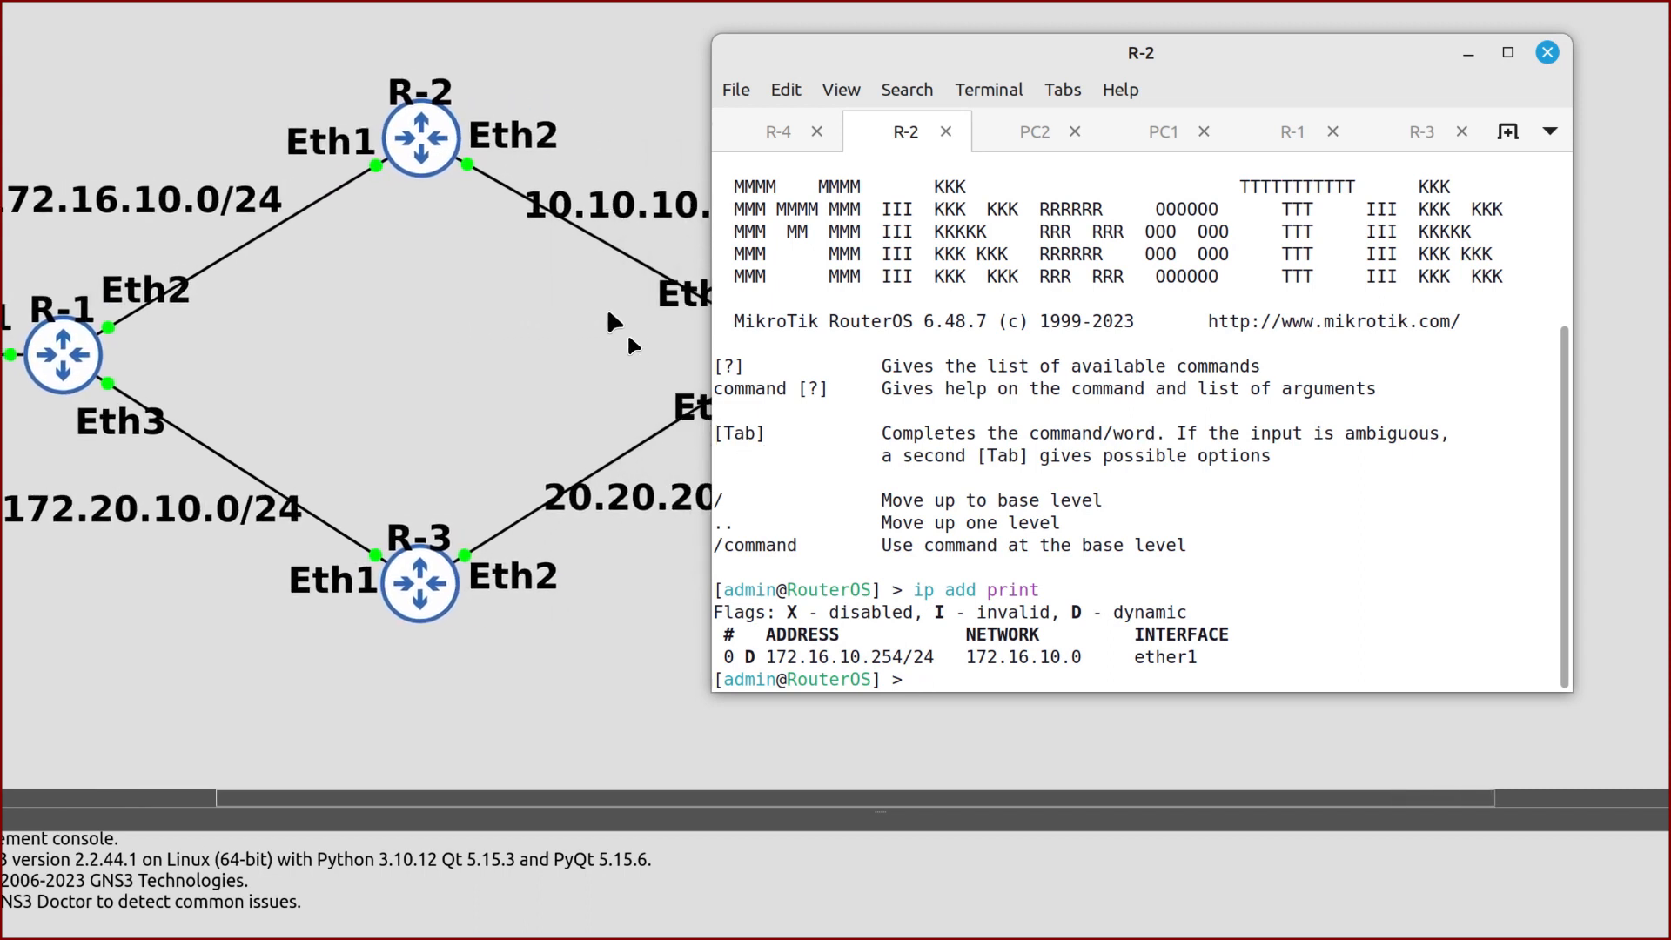
scroll(628, 346, right, 5)
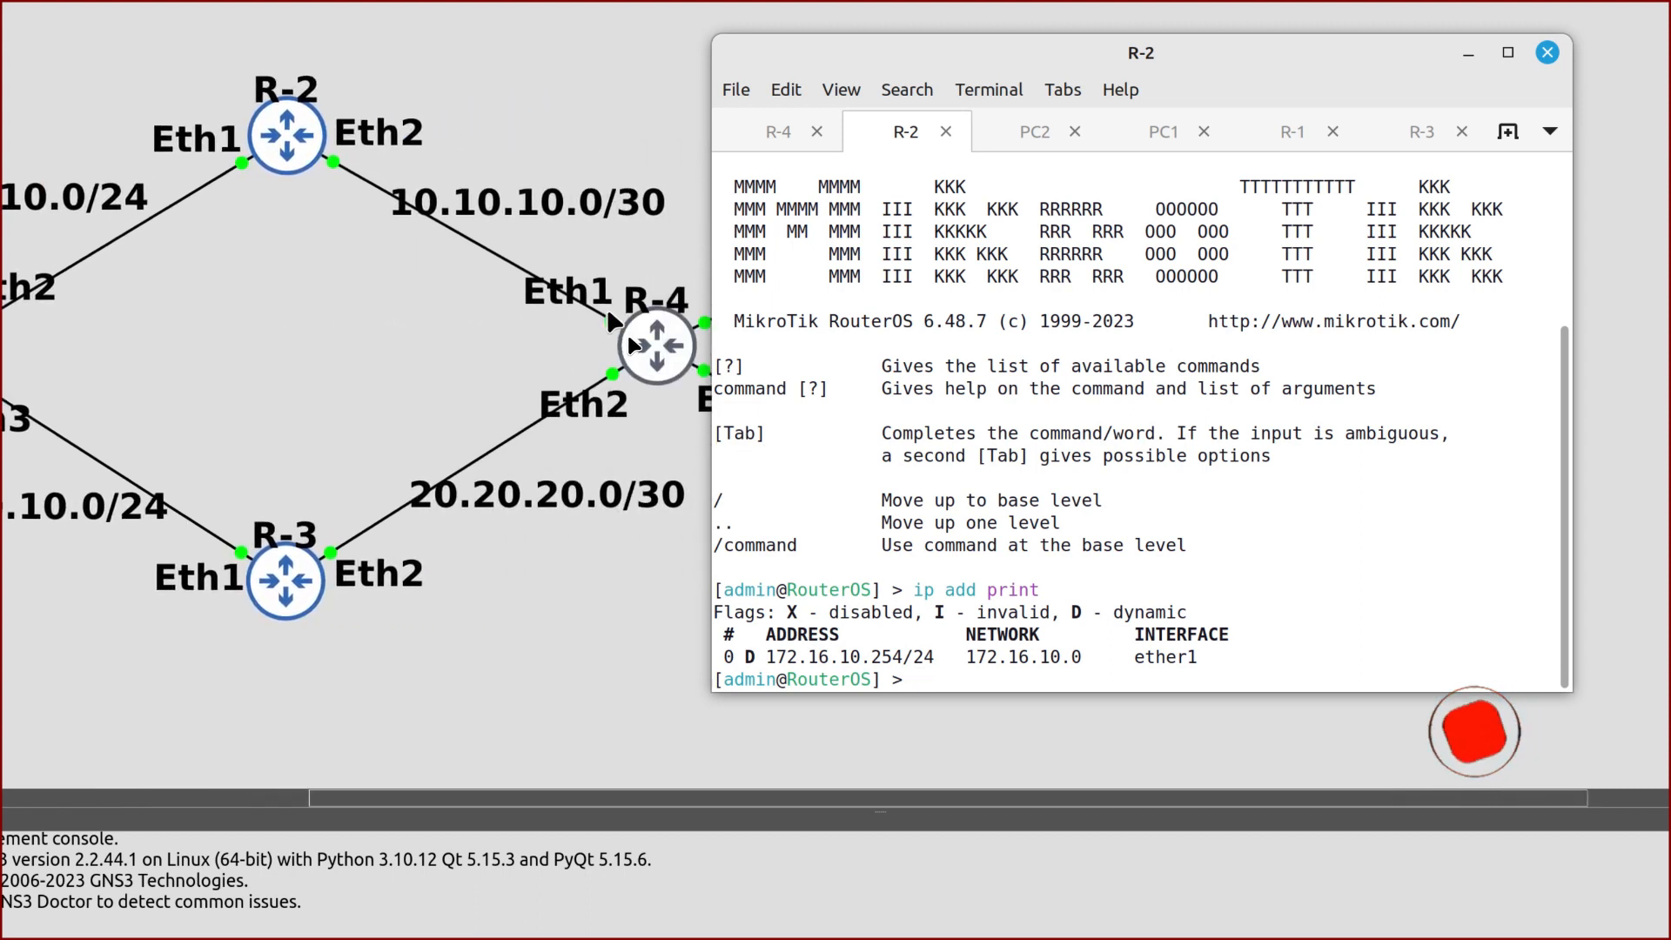
Give R-2 10.10.10.1/30 on ether2 and a default DHCP server on ether2
text(ip address add address=10.10.10.1/30)
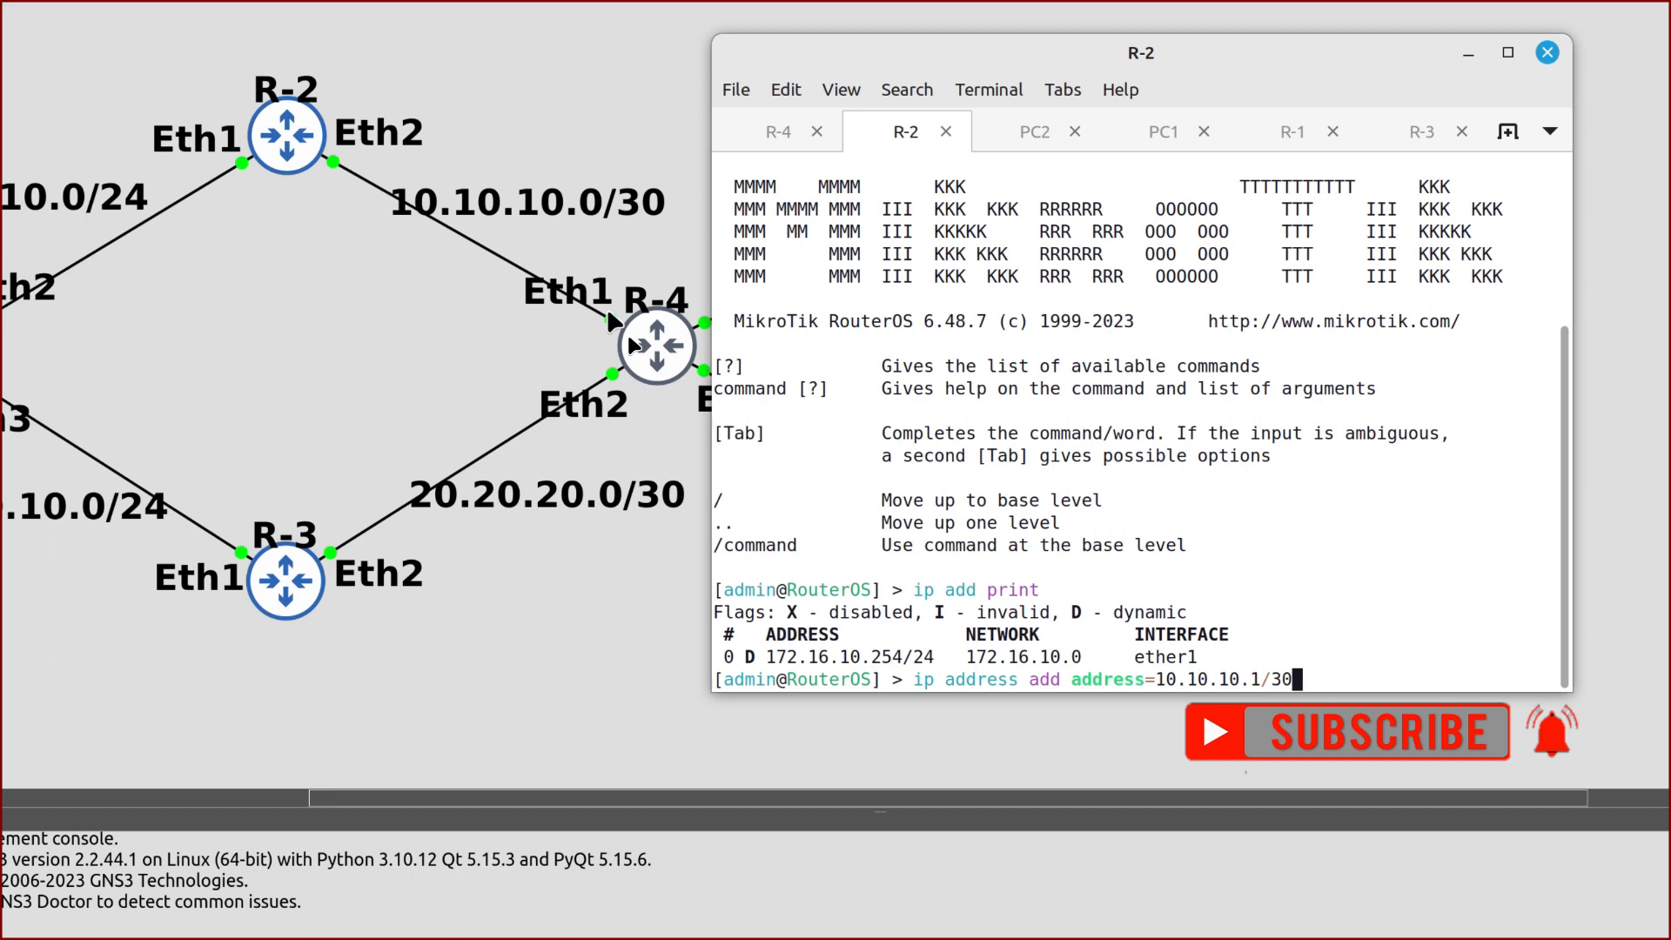
text( interface=ether2)
key(Return)
text(ip dhcp-ser)
key(Tab)
text(setup)
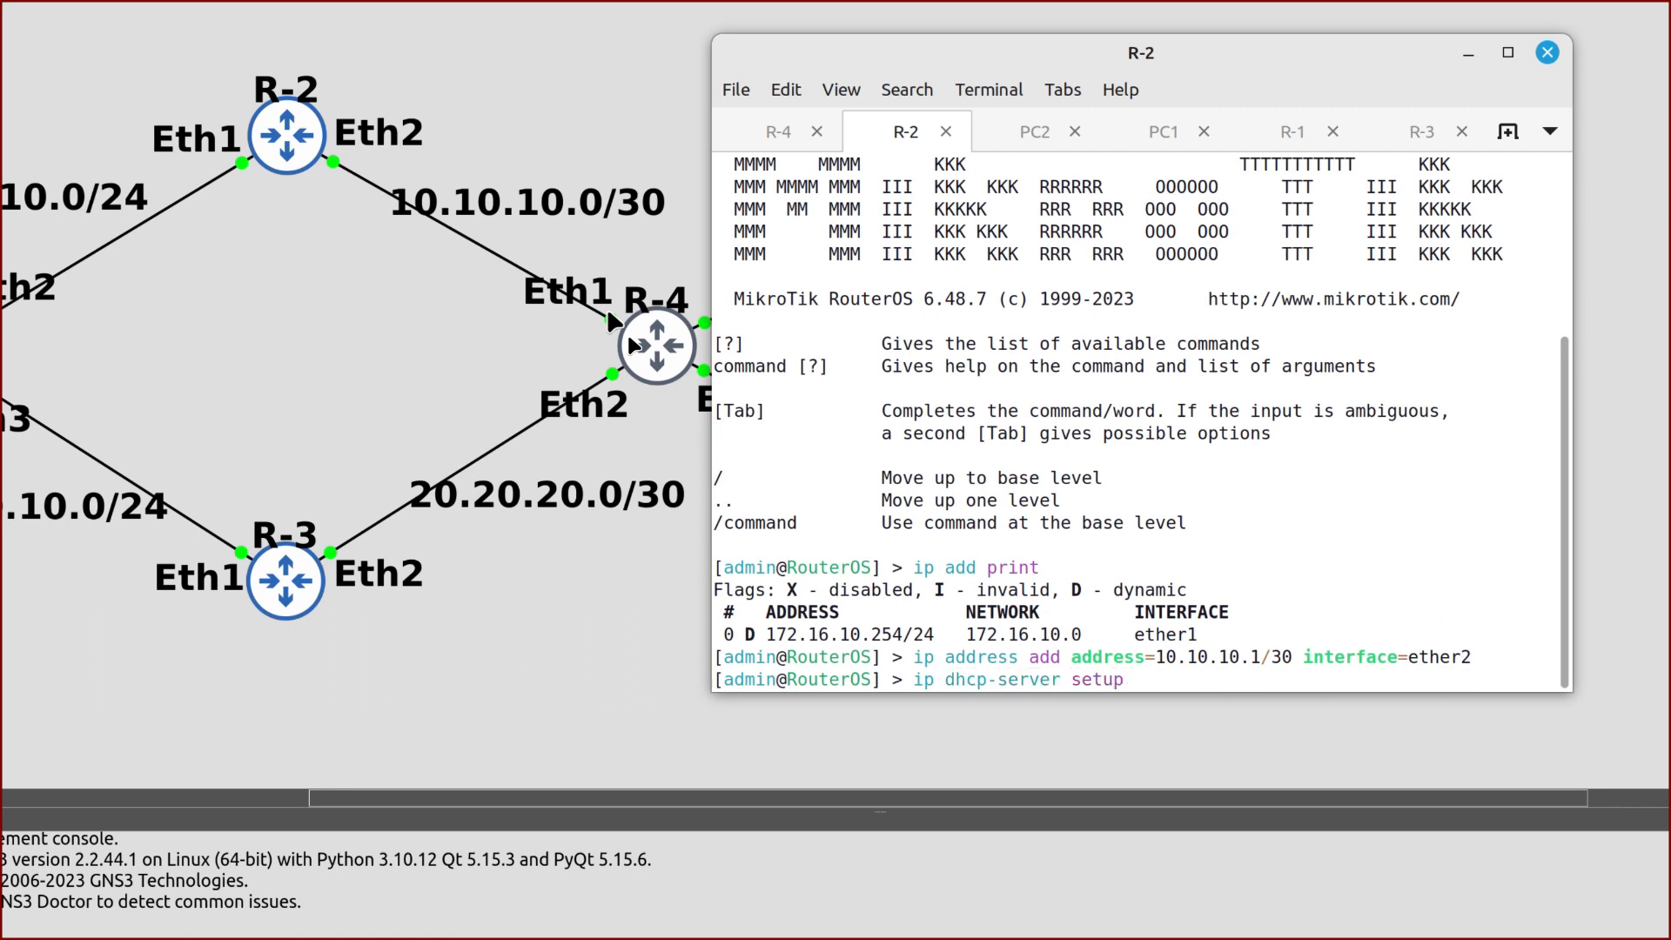
key(Return)
text(et)
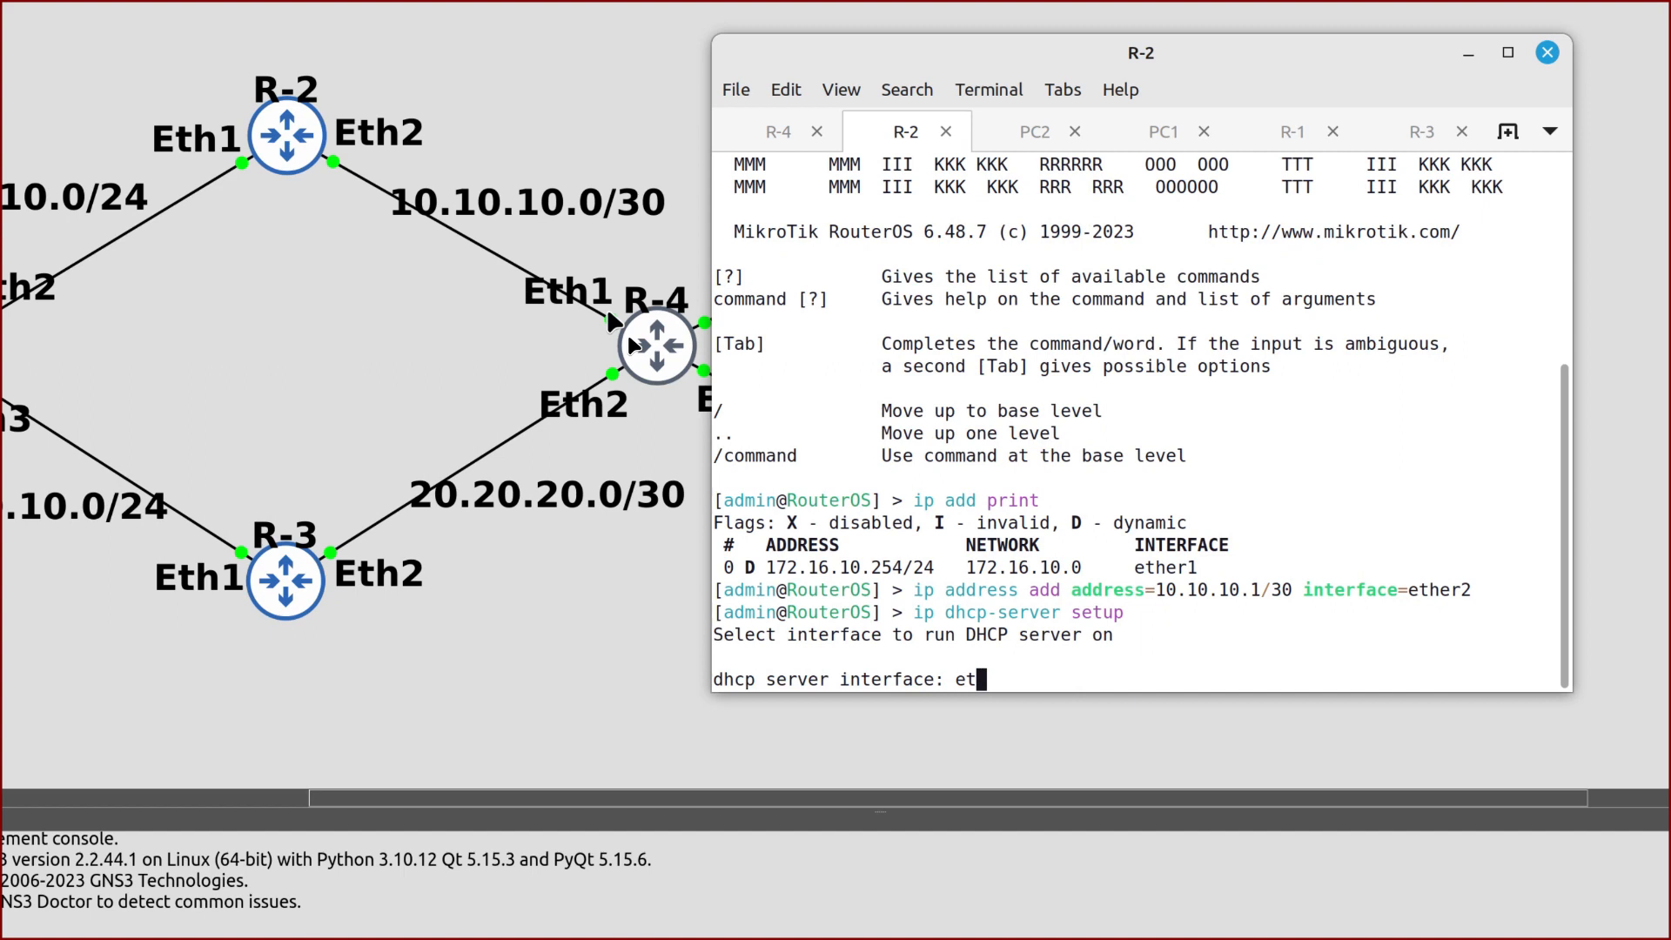
text(her2)
key(Return)
key(Return)
key(Return)
key(Return)
key(Return)
key(Return)
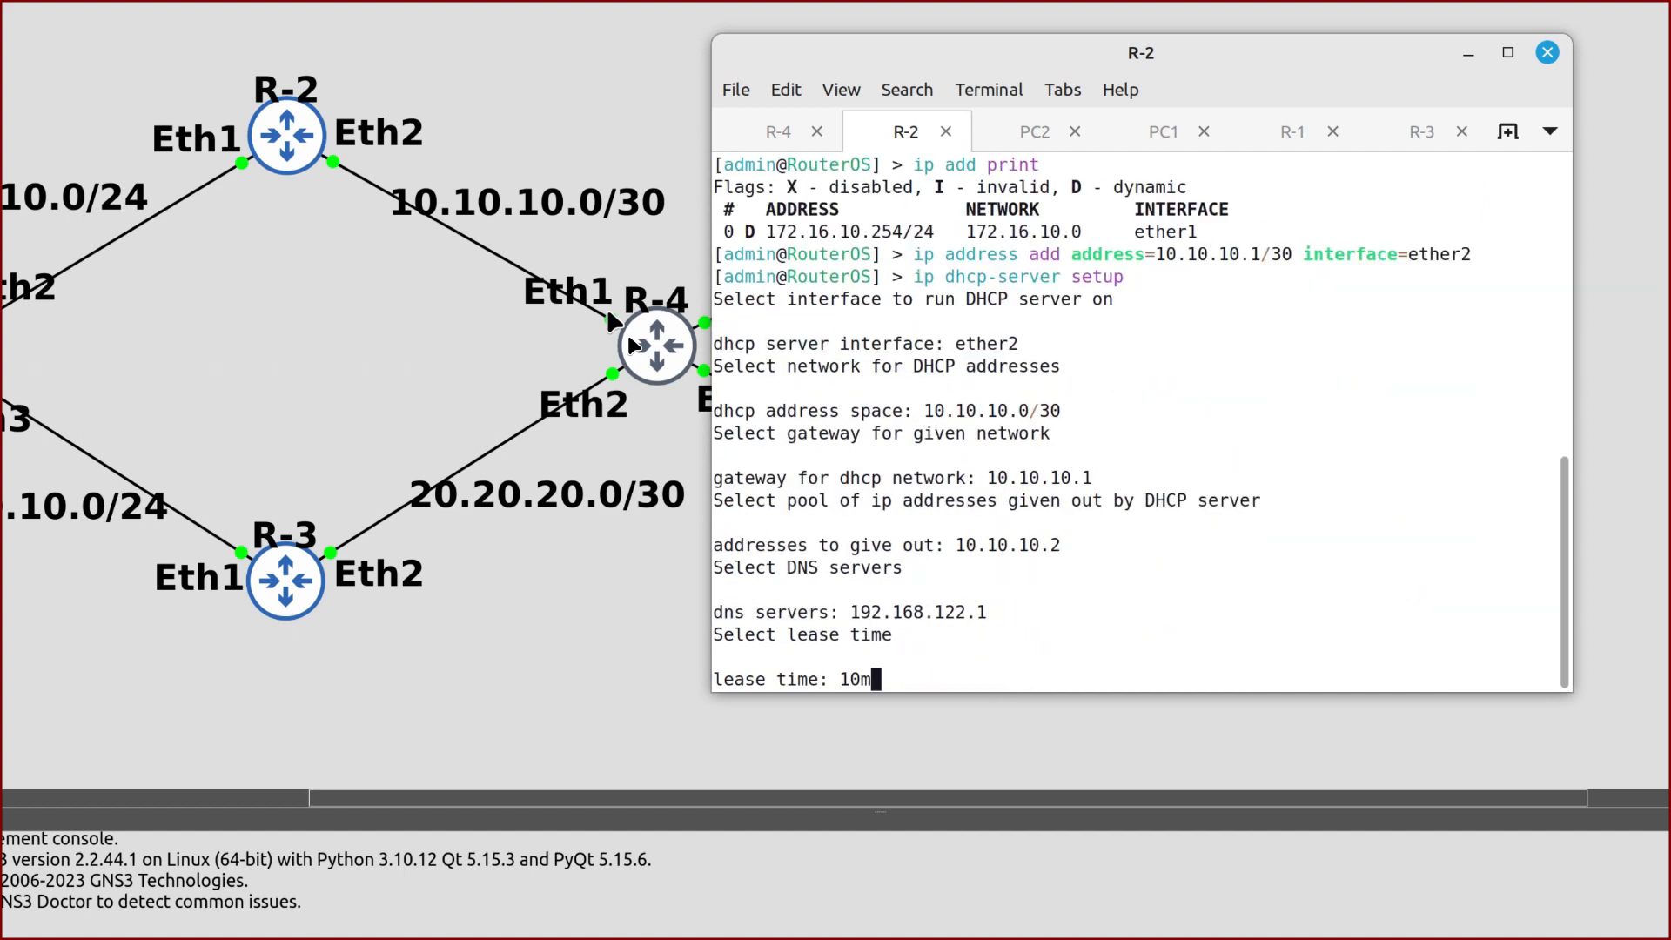
text(ip fir)
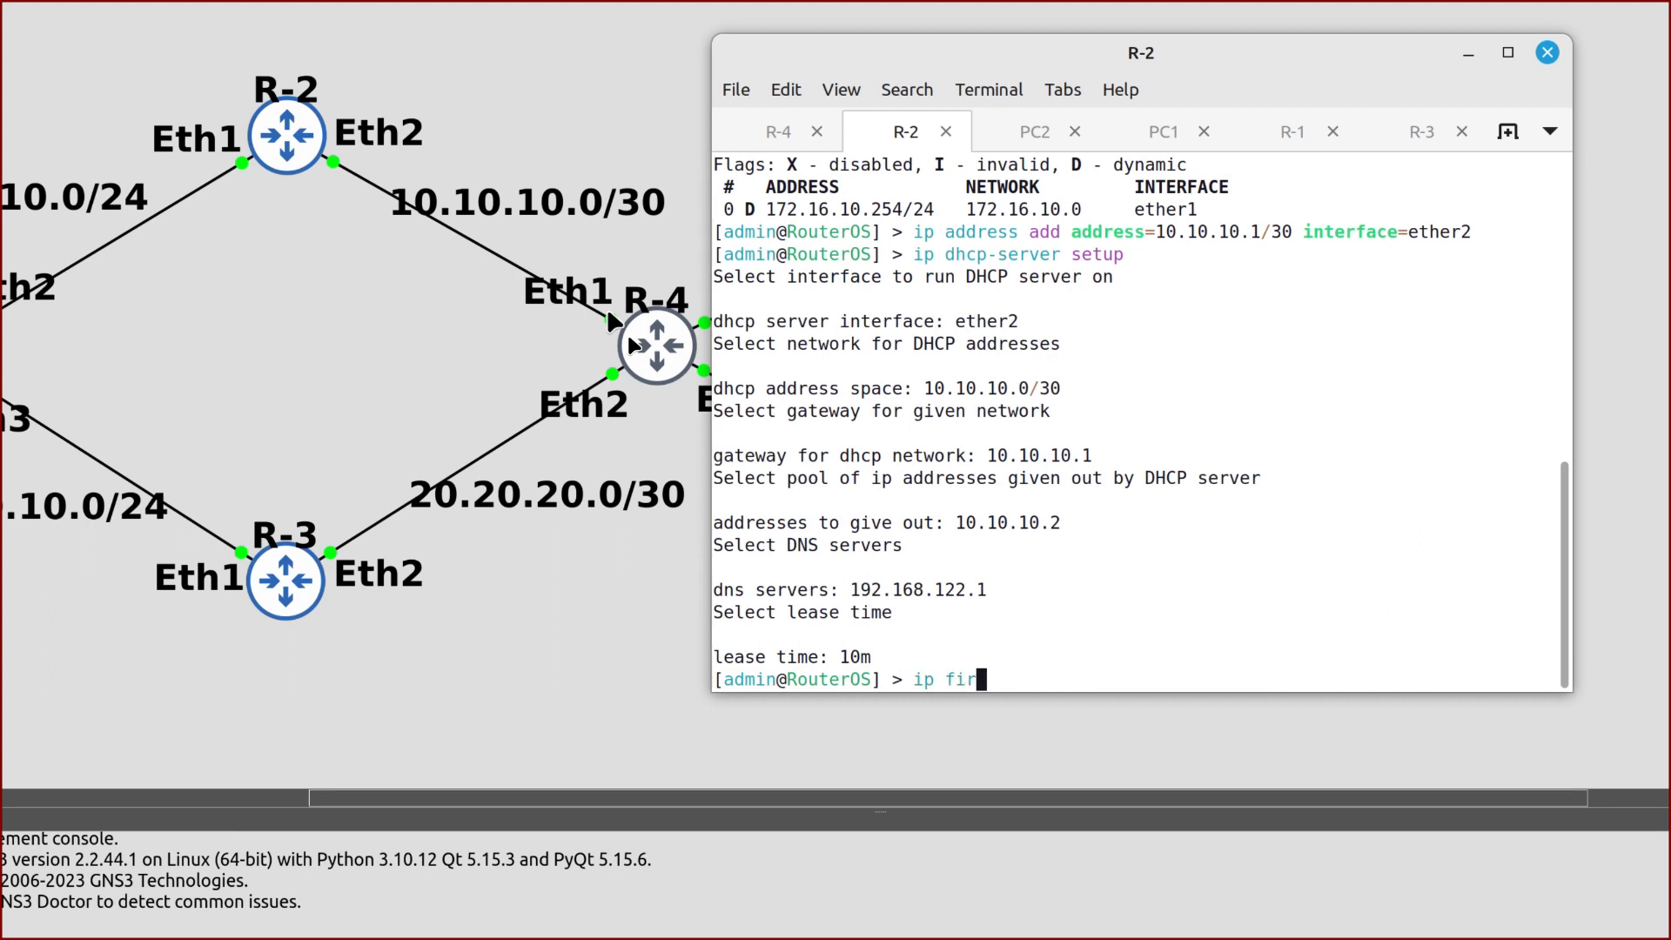
text(ewall nat add )
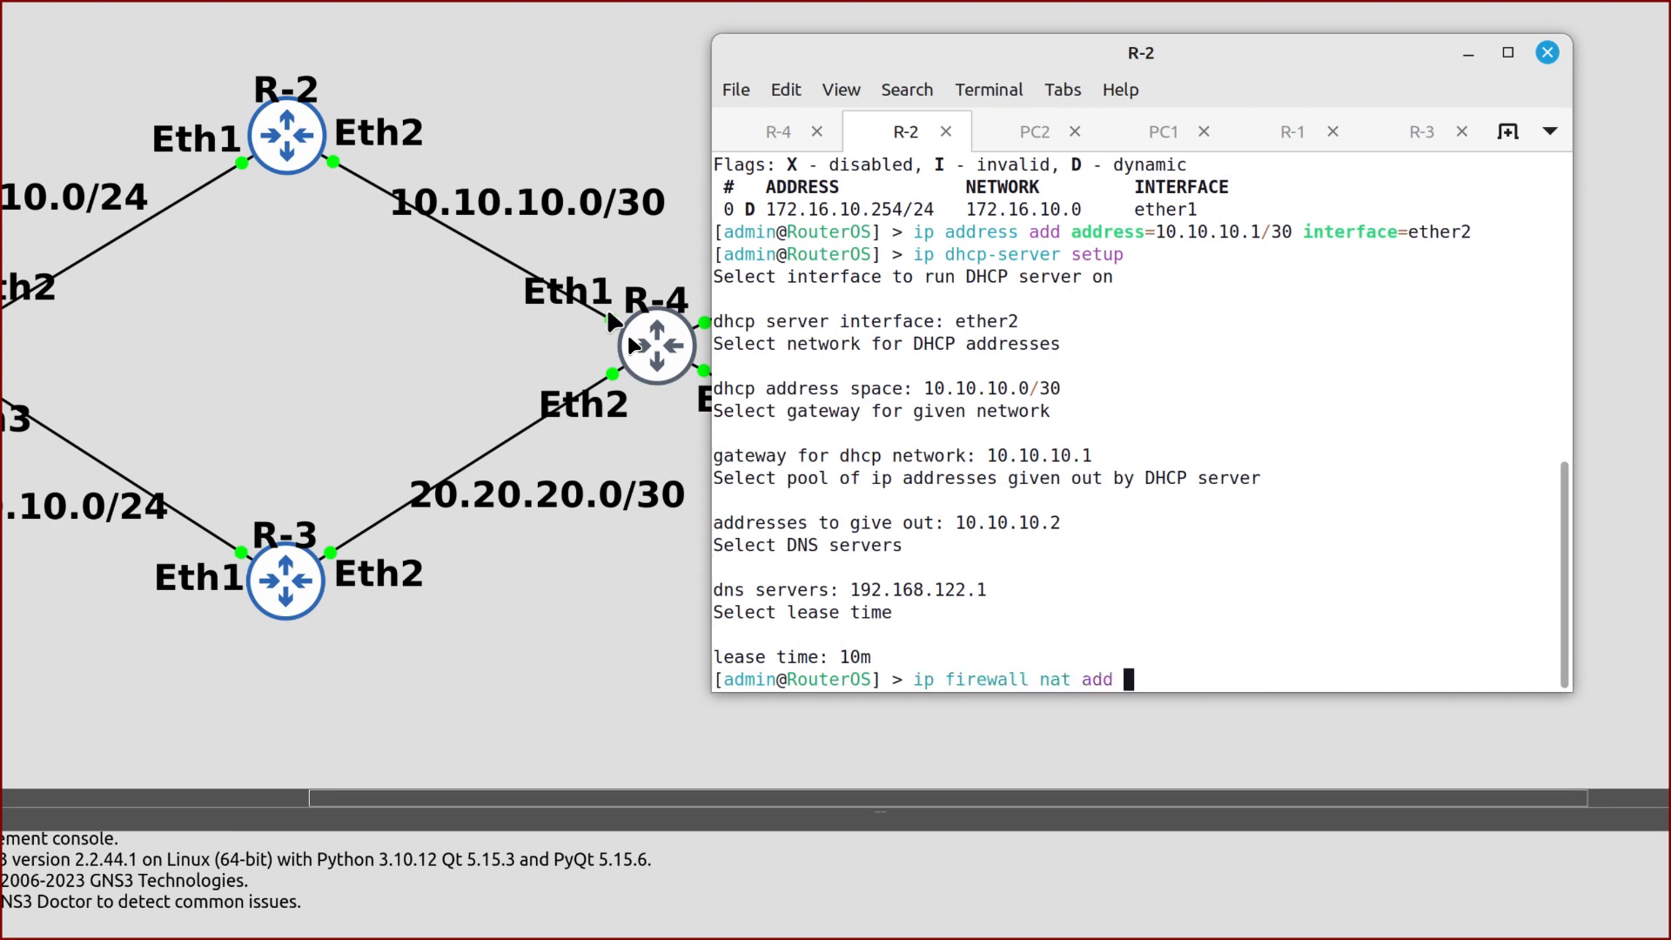
text(chain=srcnat )
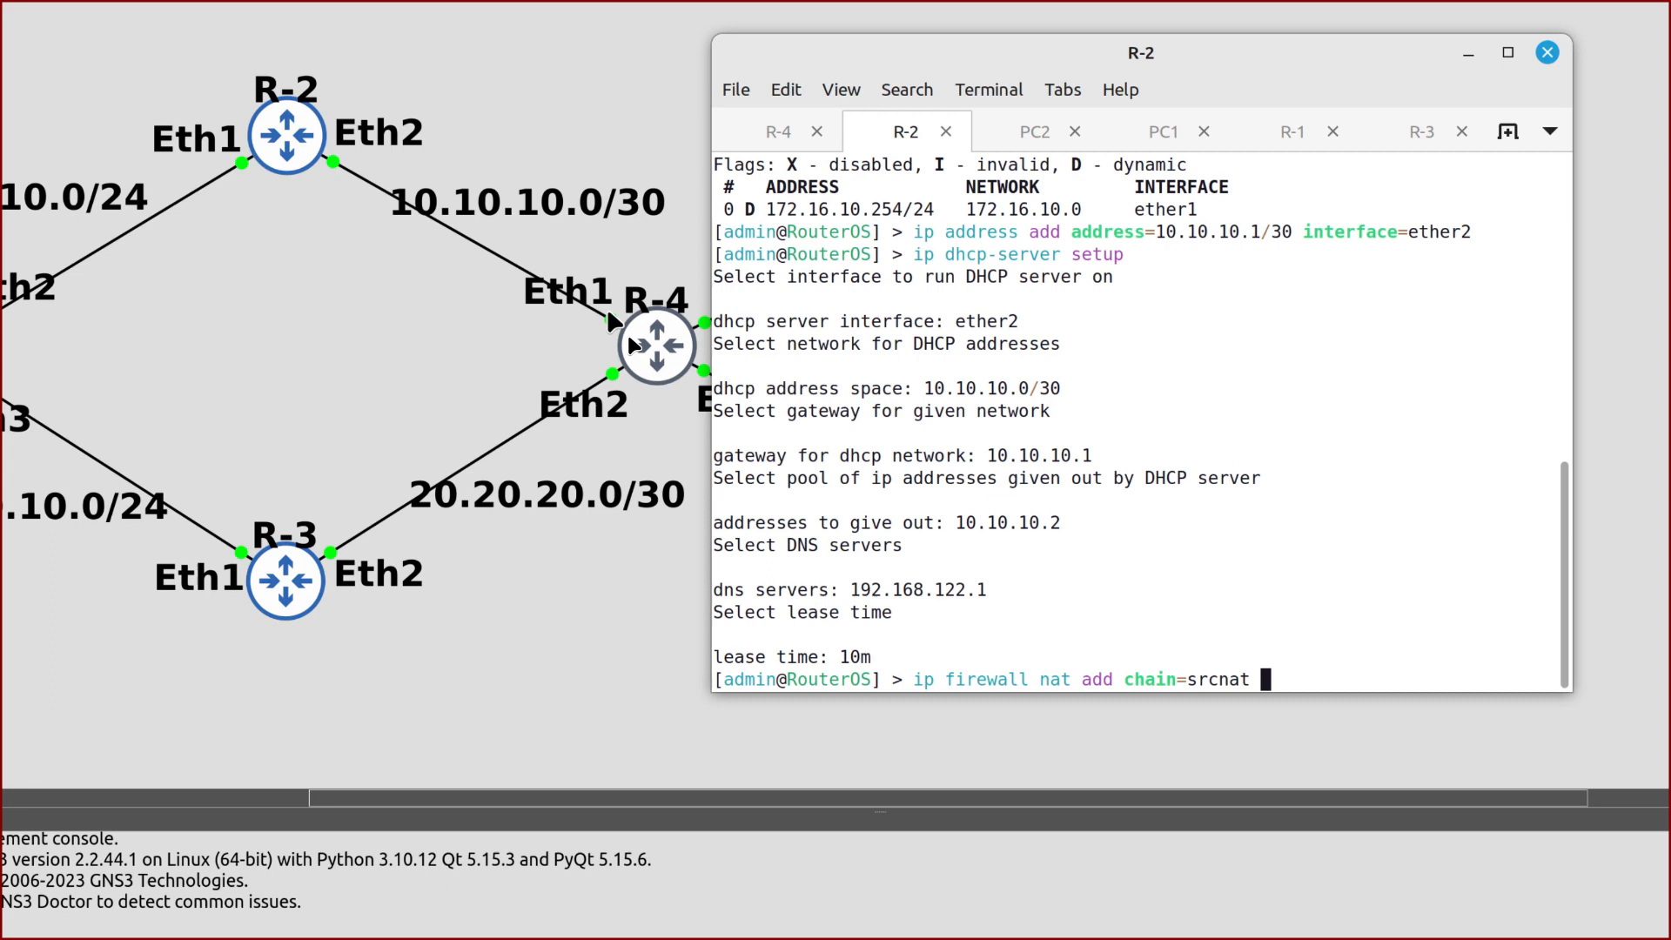
text(out-interface=)
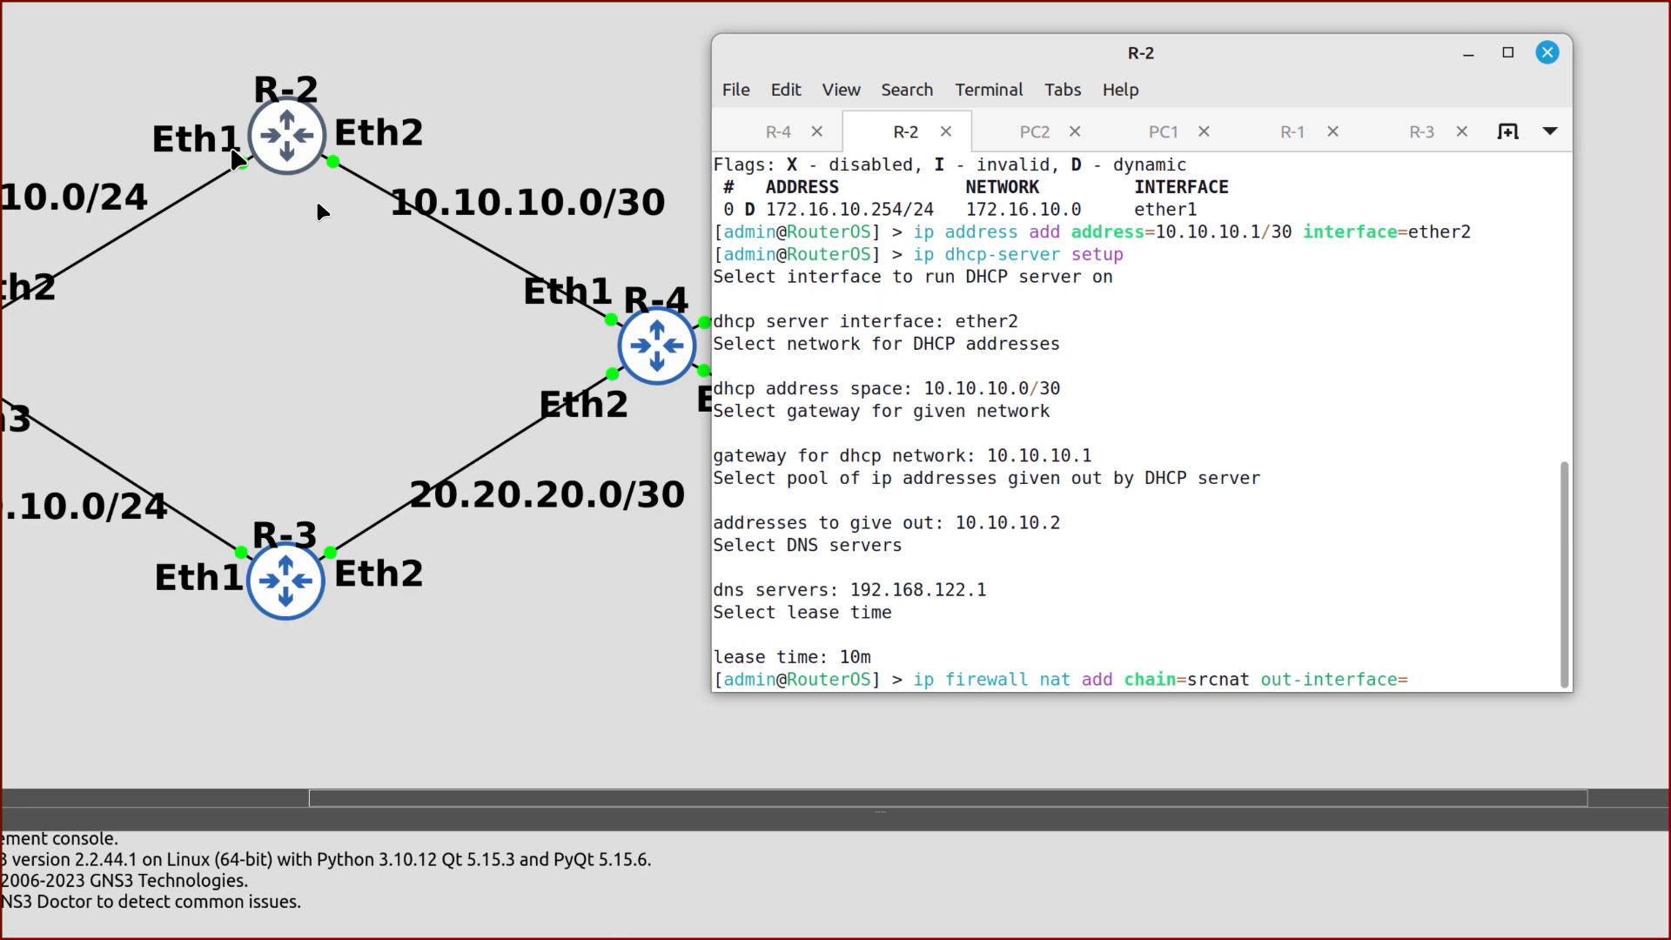
Finish R-2's srcnat masquerade rule out ether1, then log in to R-3's console
text(ether1 action=masquerade)
key(Return)
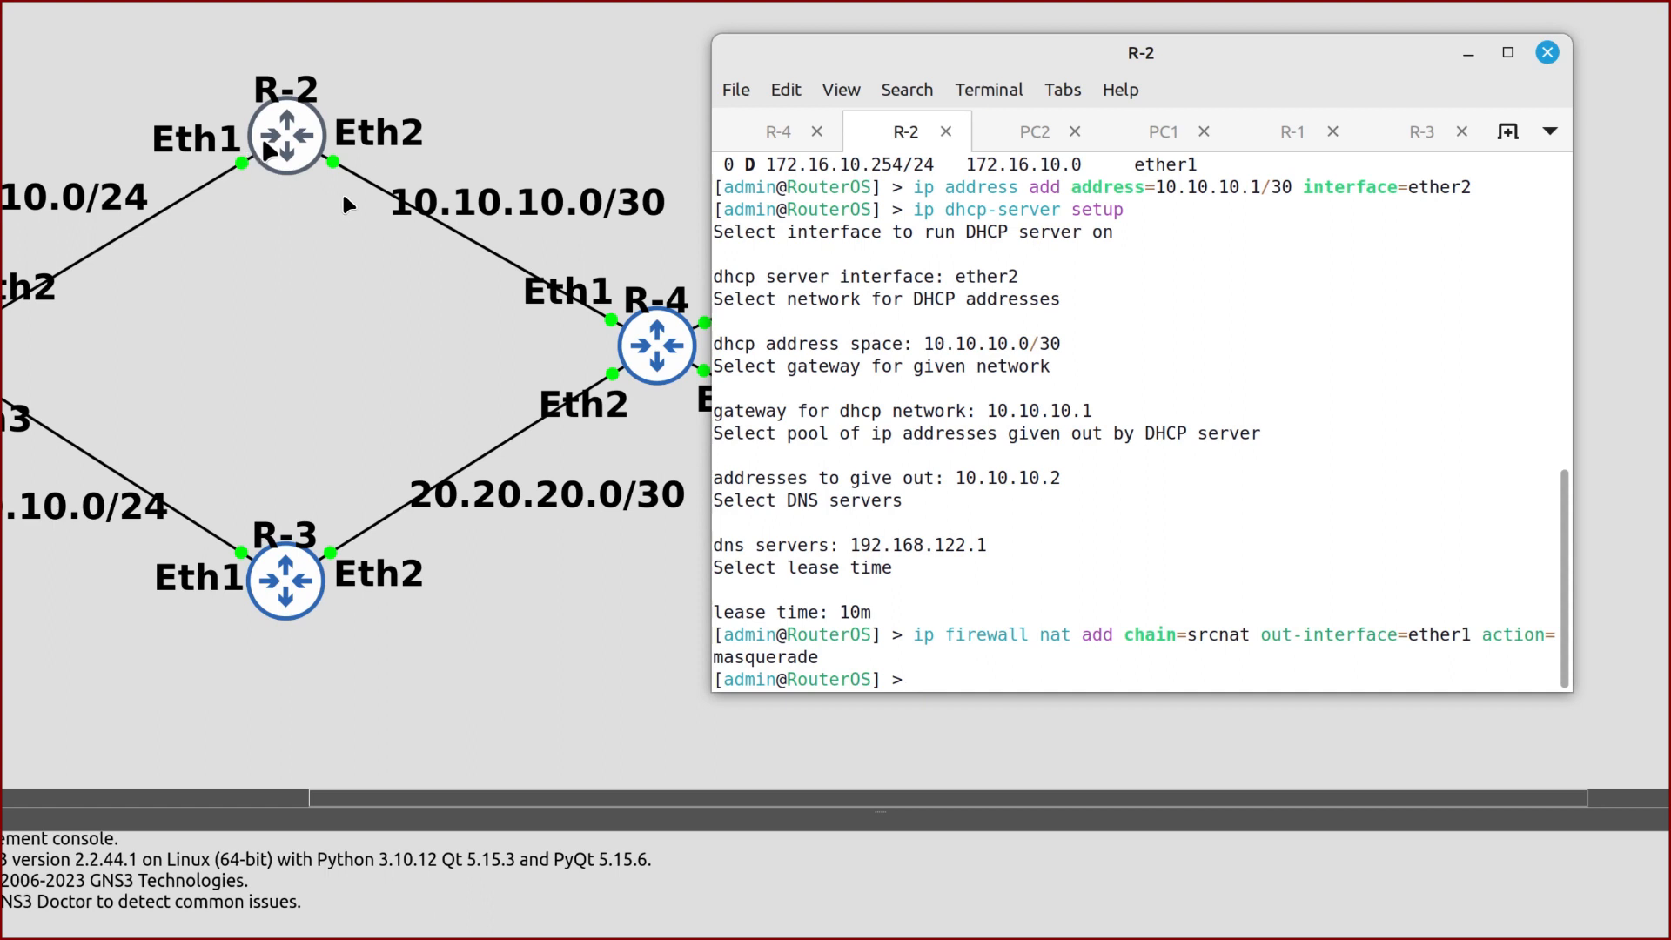
click(1365, 149)
text(admin)
key(Return)
key(Return)
List R-3's addresses and add 20.20.20.1/30 on ether2
text(ip add print)
key(Return)
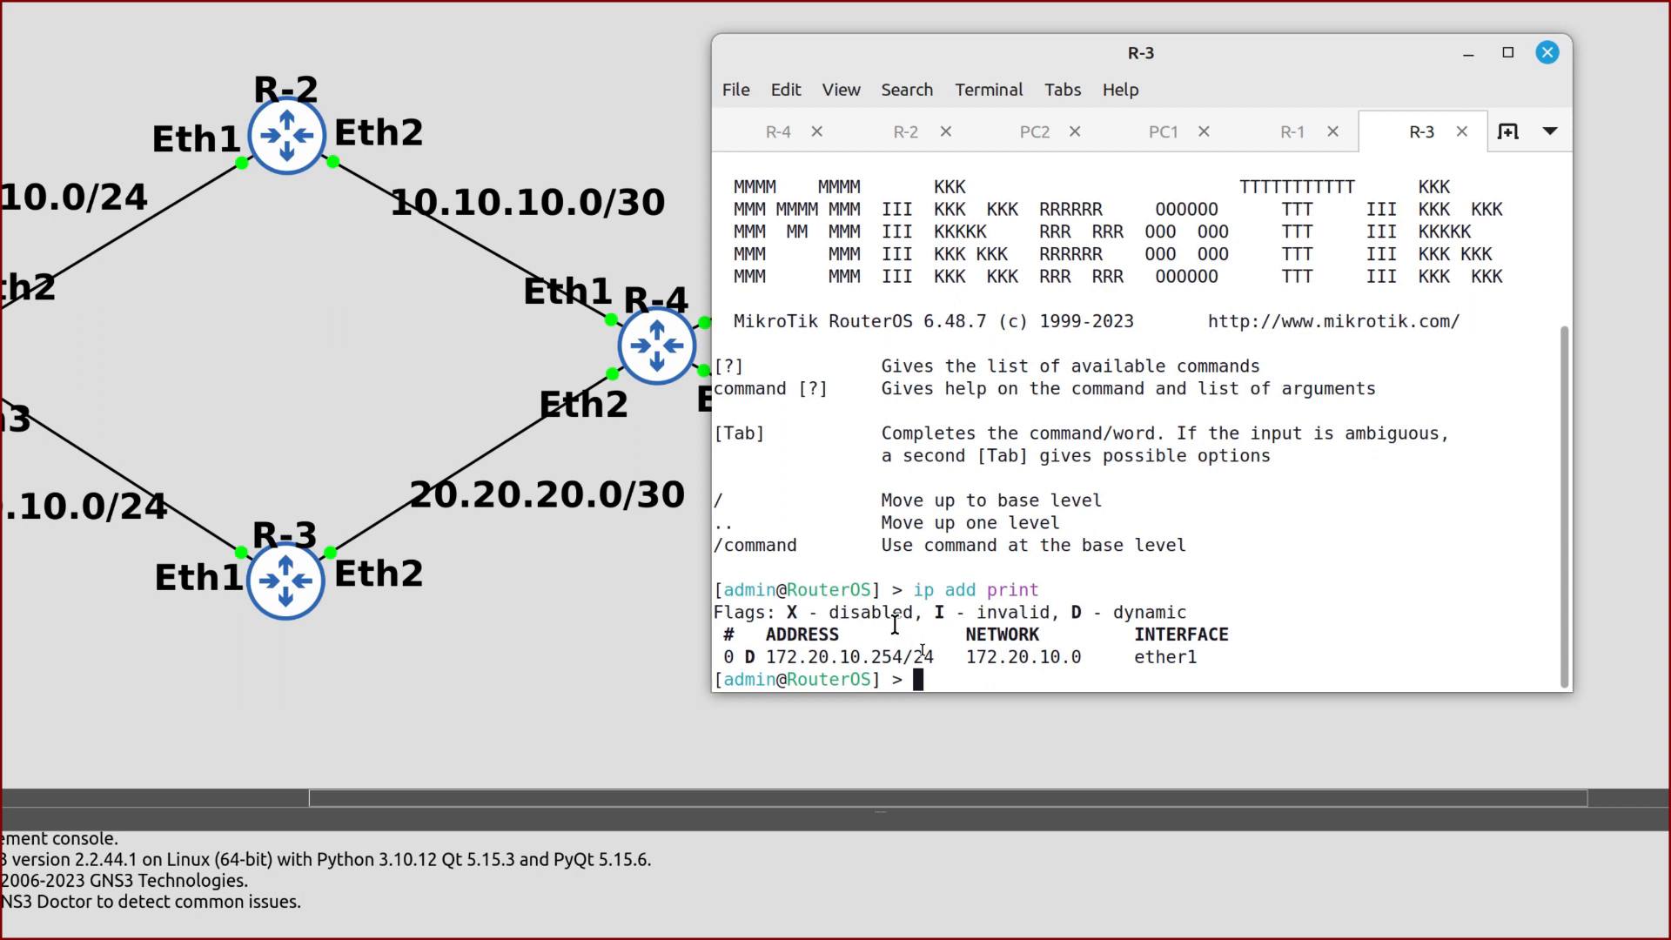
text(ip address )
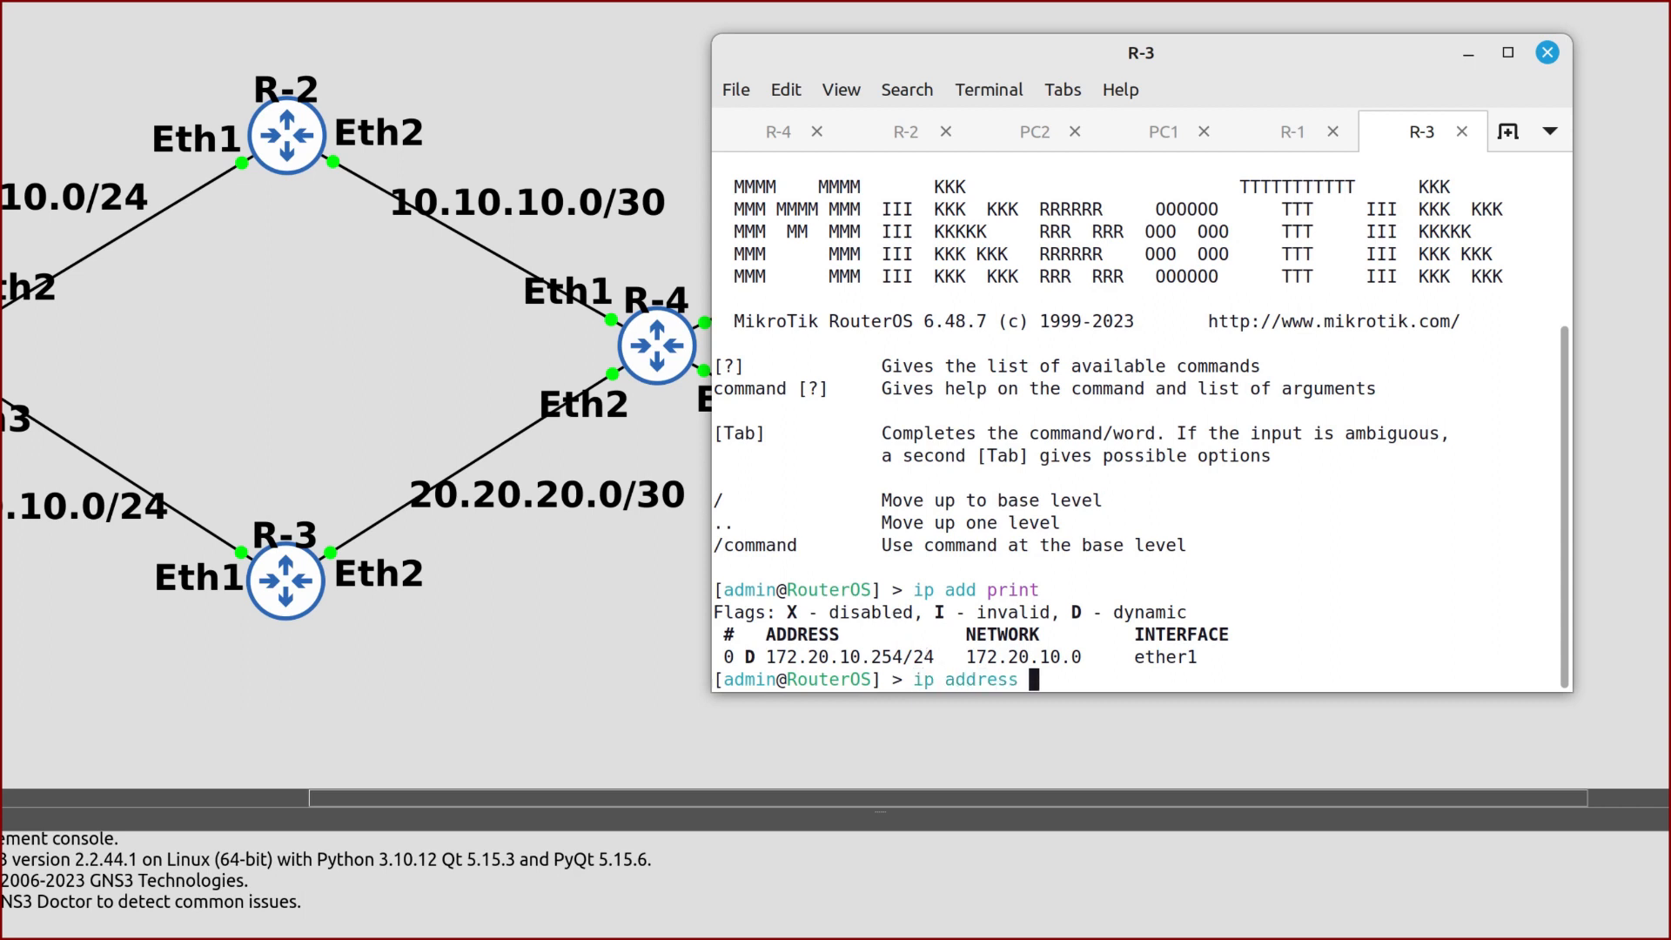
text(add address=)
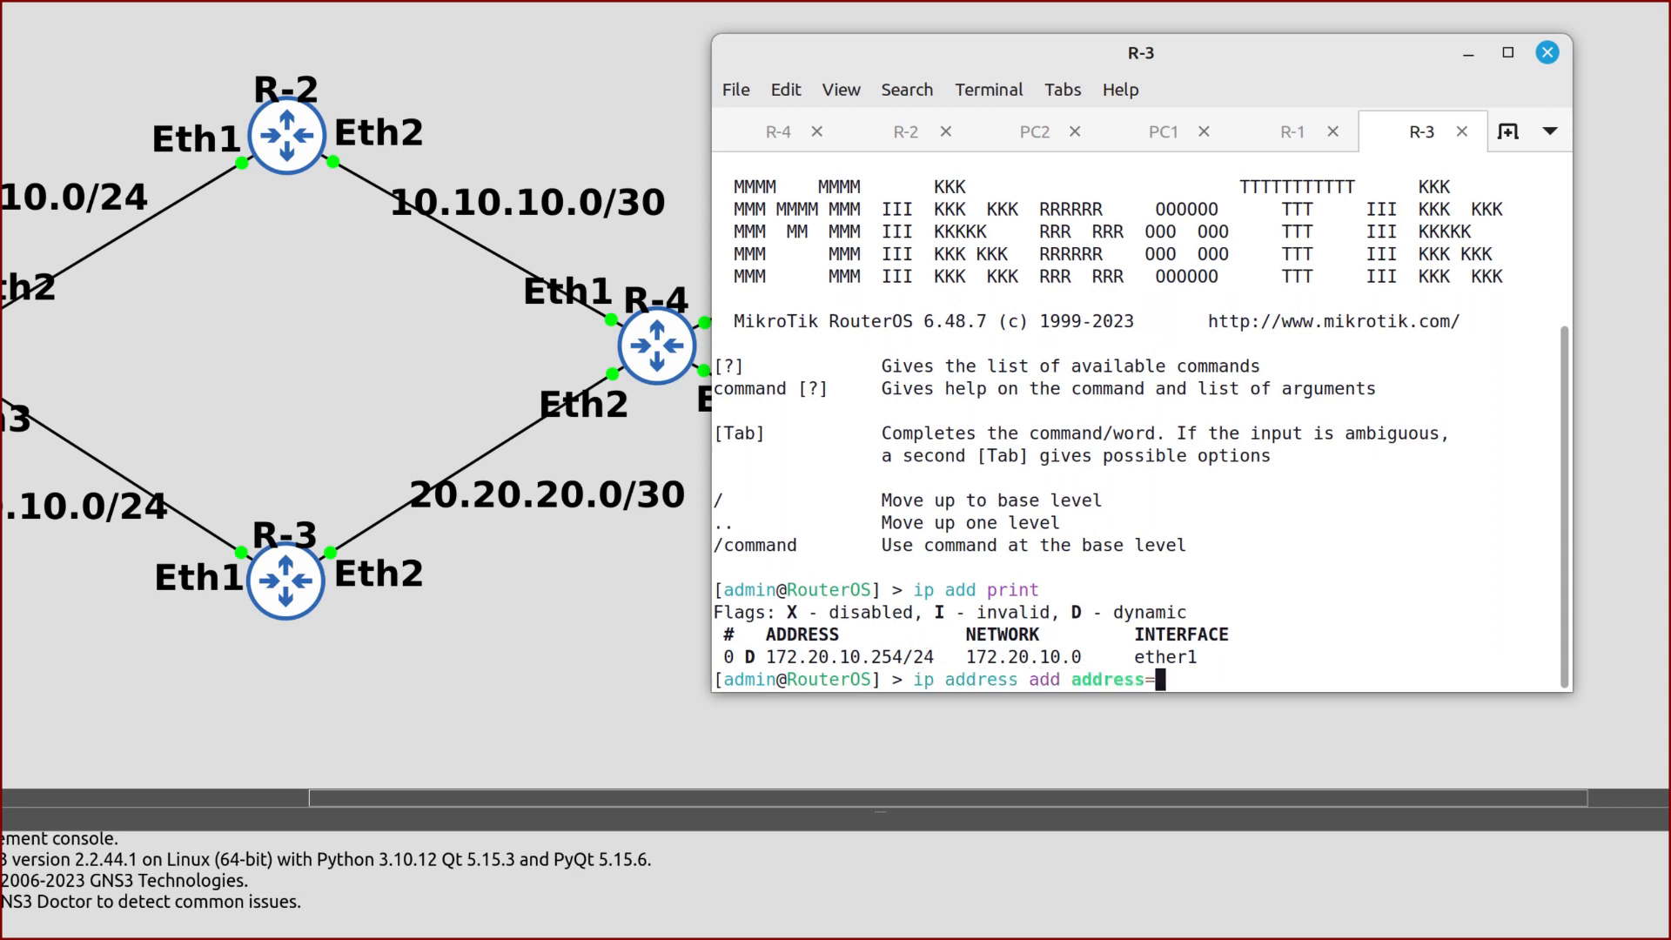
text(20.20.20.1/3)
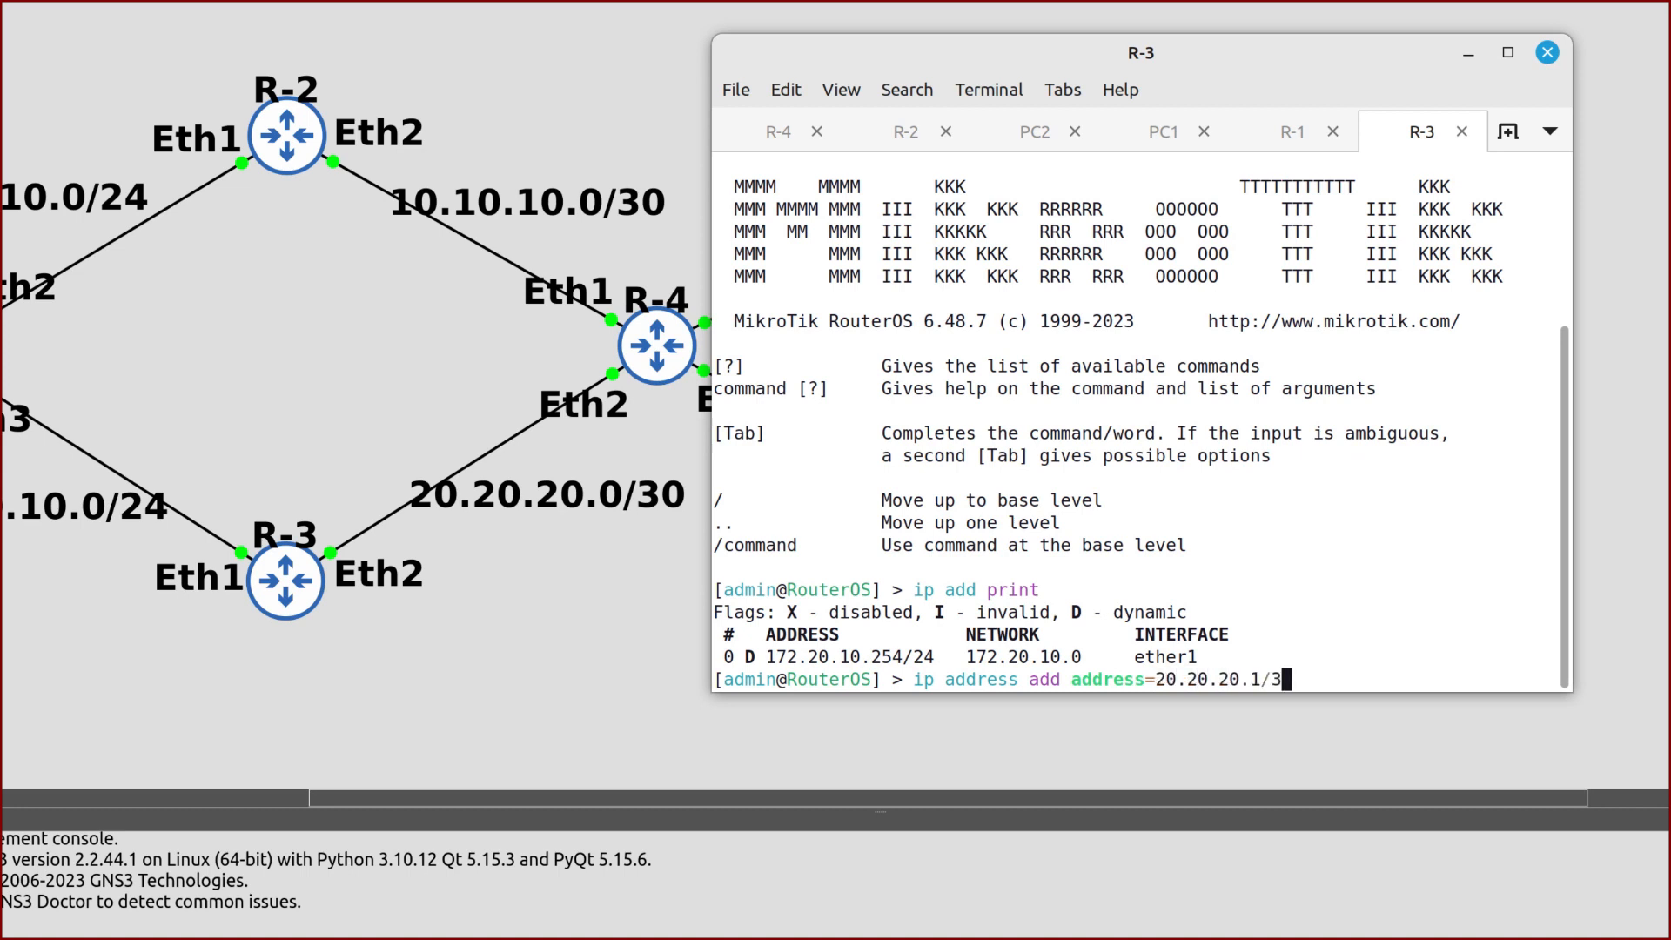
text(0 interface=ether2)
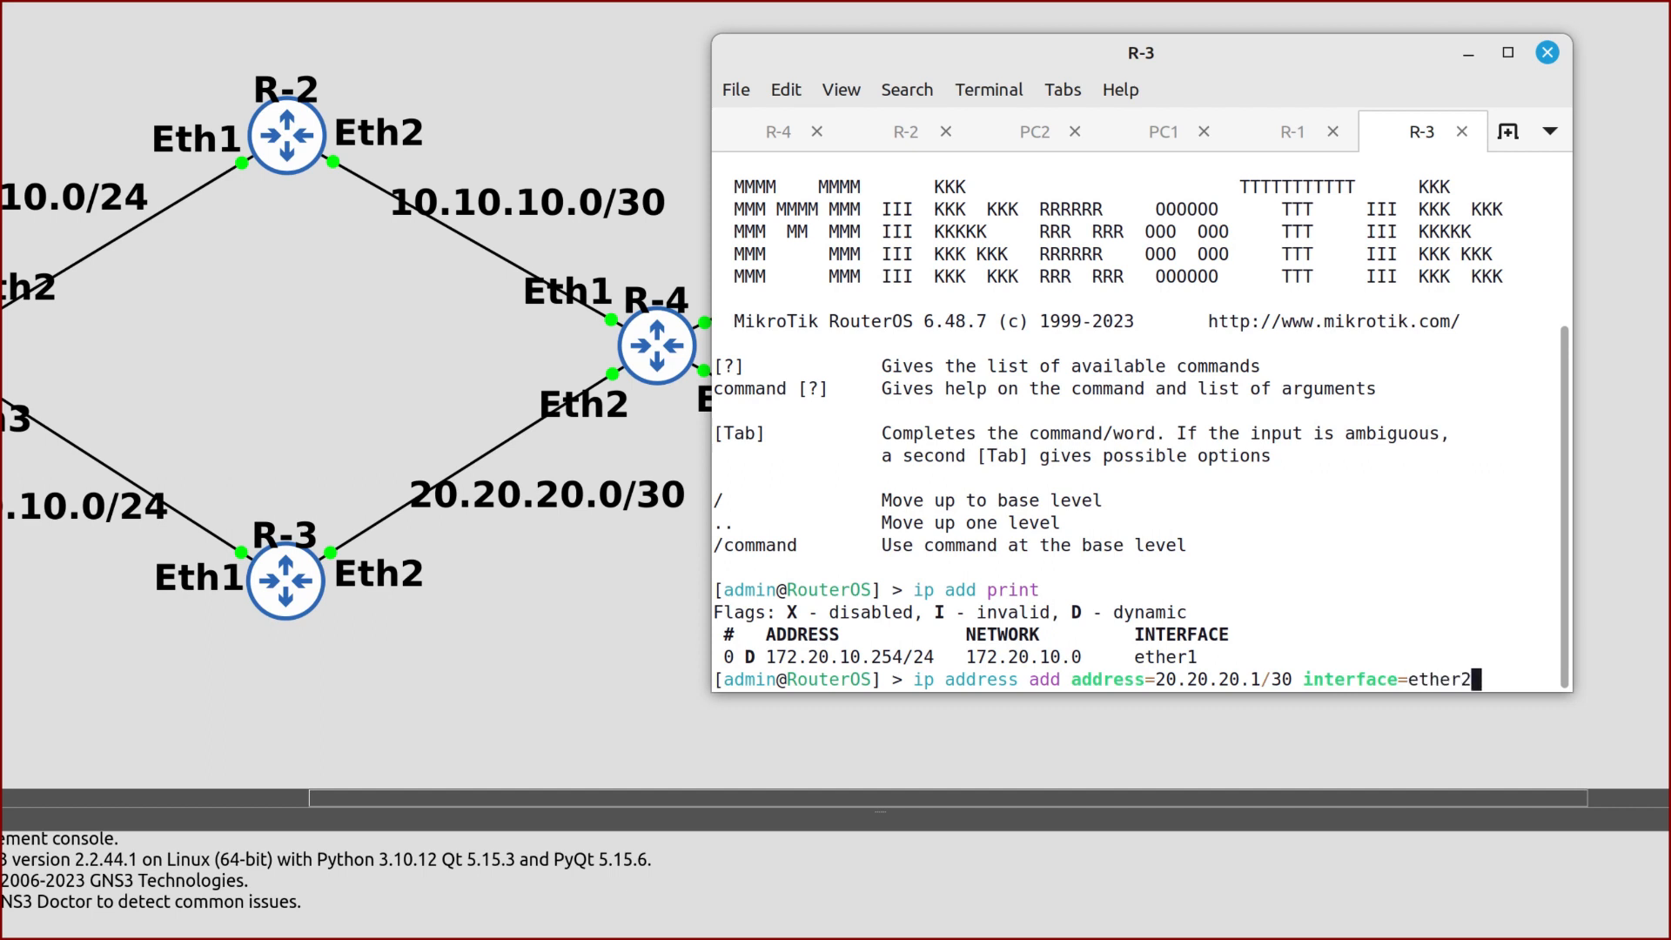
key(Return)
Set up a DHCP server on R-3's ether2 with default DNS 192.168.122.1 and 10m leases
text(ip d)
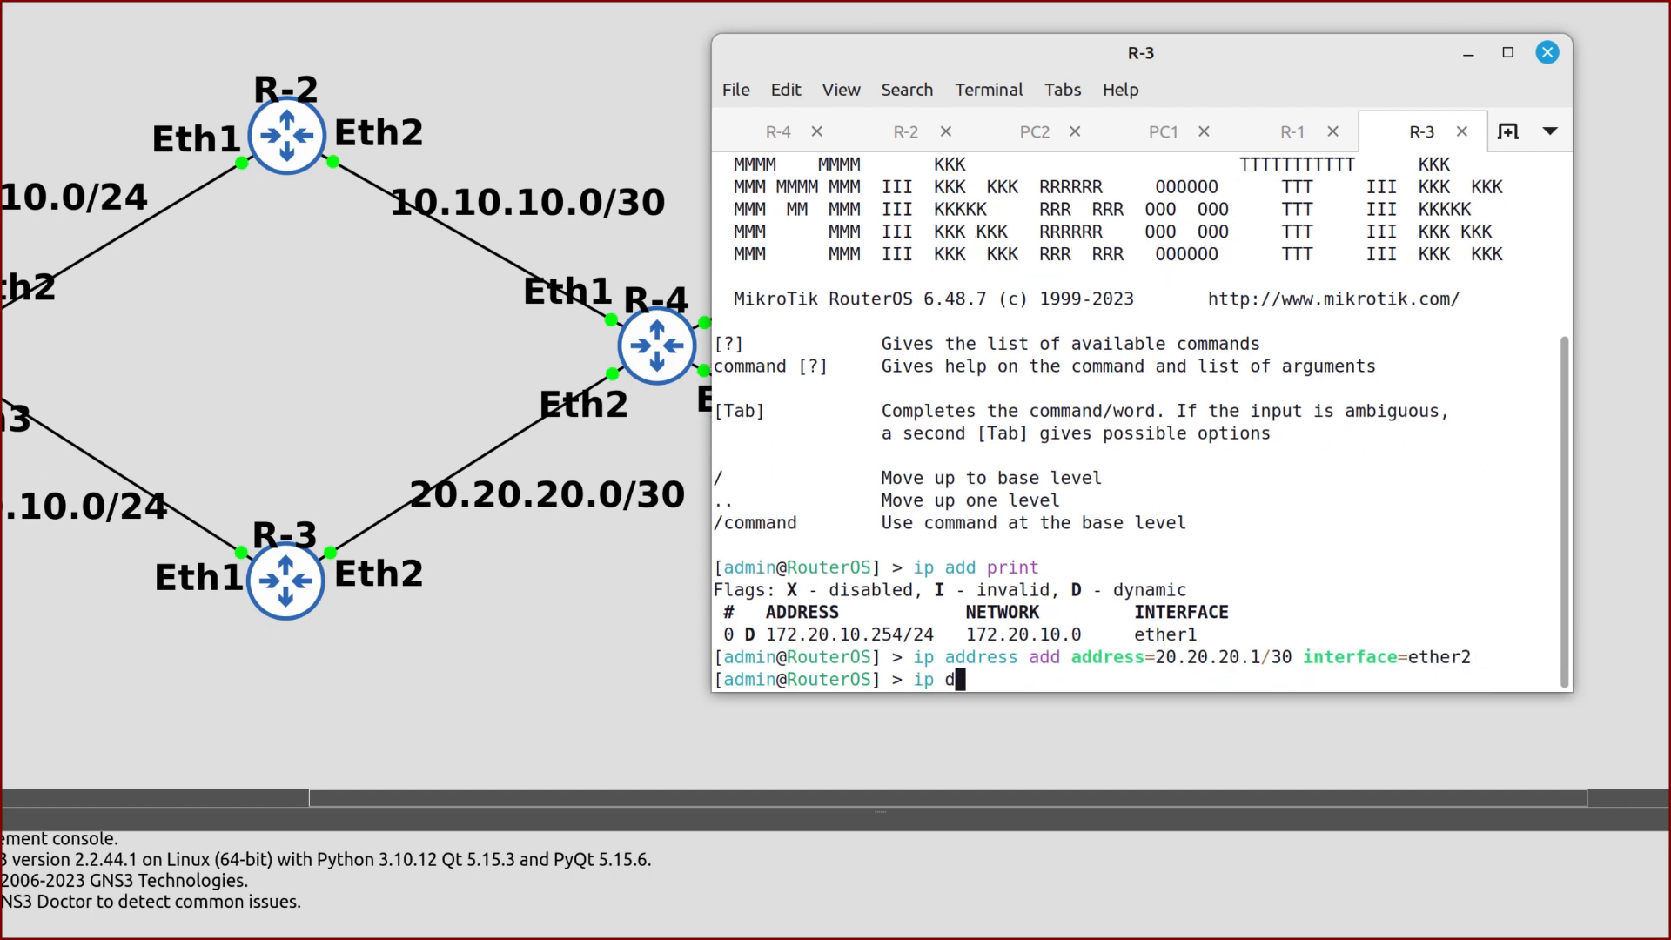
text(hcp-server setup)
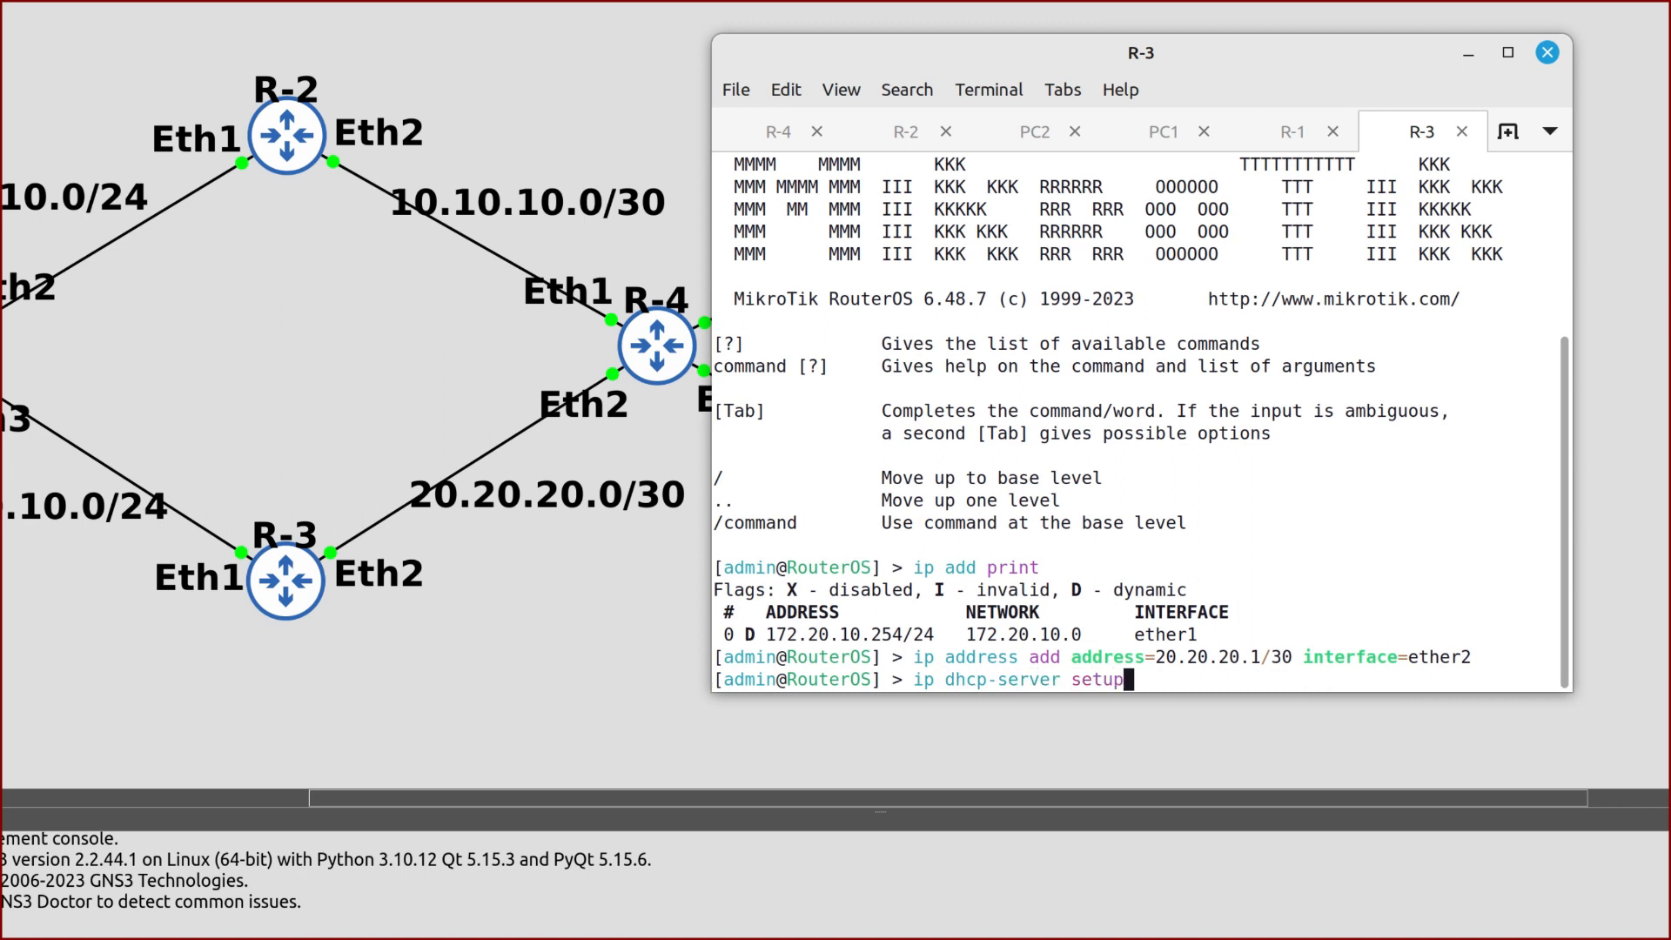
key(Return)
text(ether2)
key(Return)
key(Return)
key(Return)
key(Return)
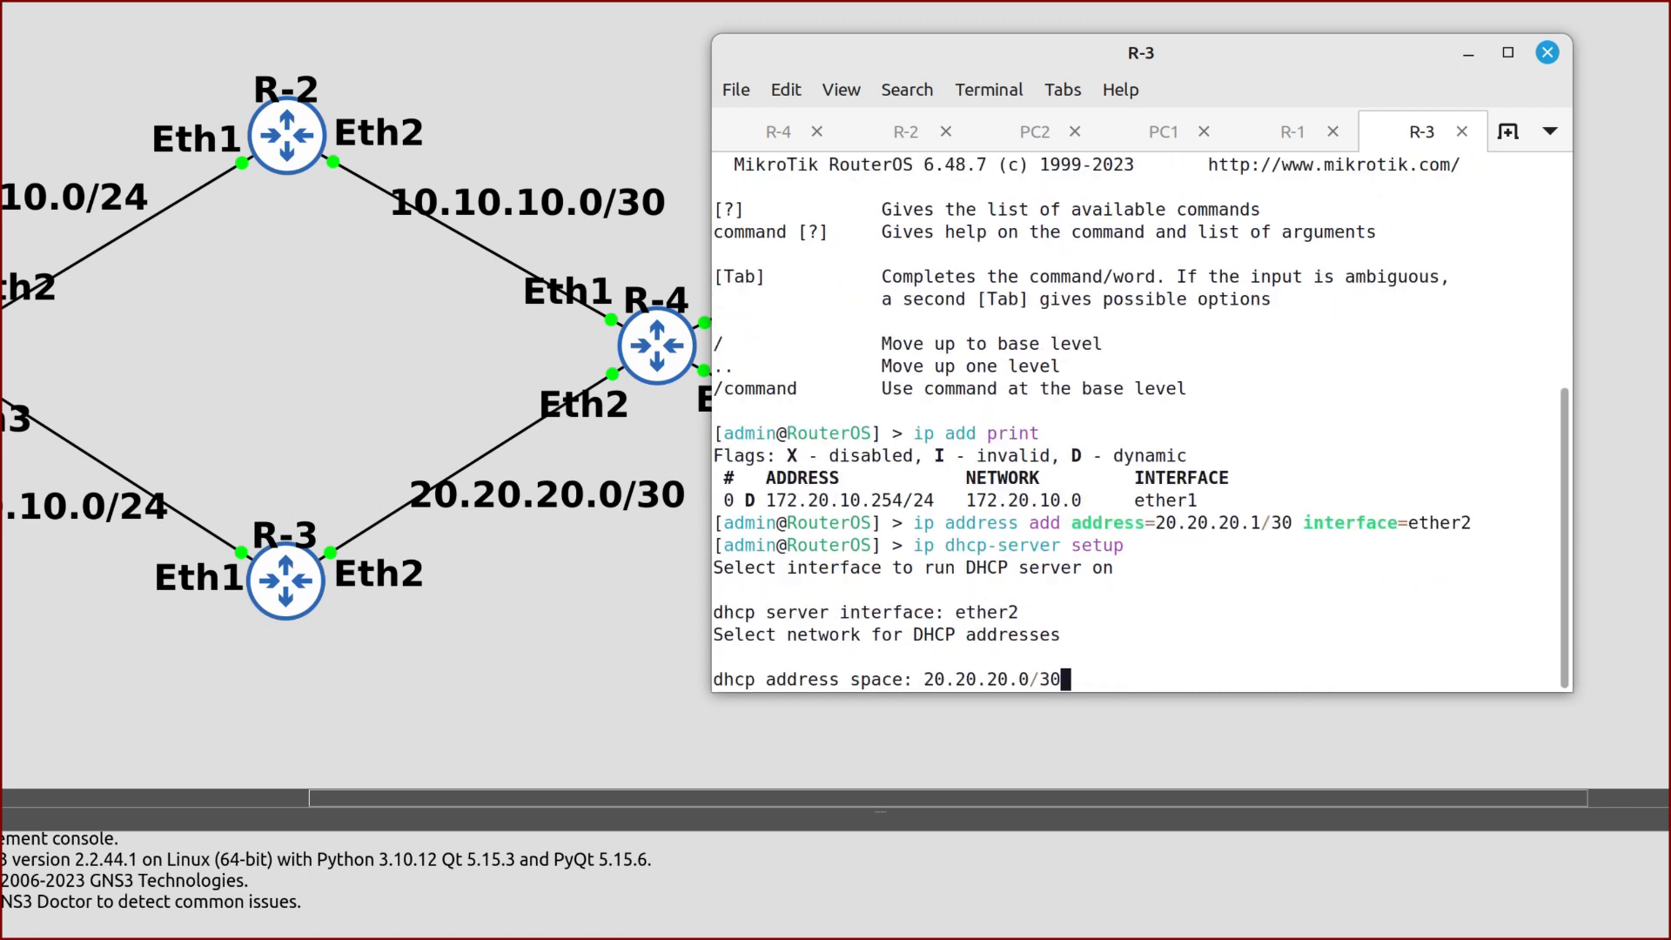
key(Return)
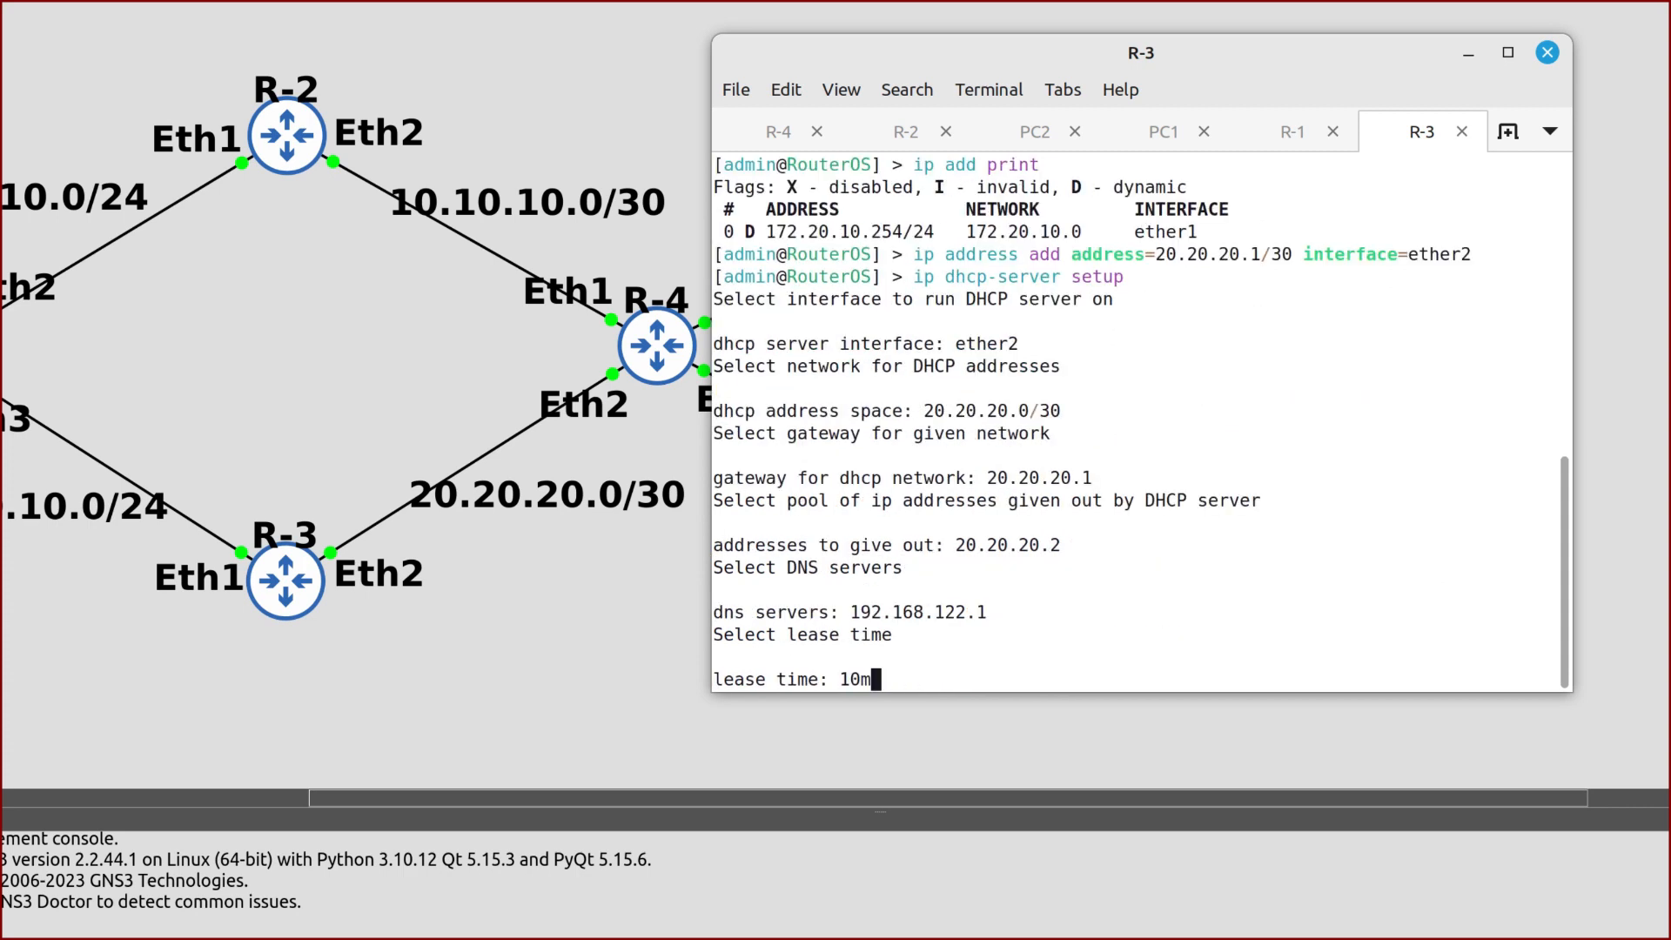
key(Return)
Add a srcnat masquerade NAT rule on R-3 for traffic leaving ether1
text(ip)
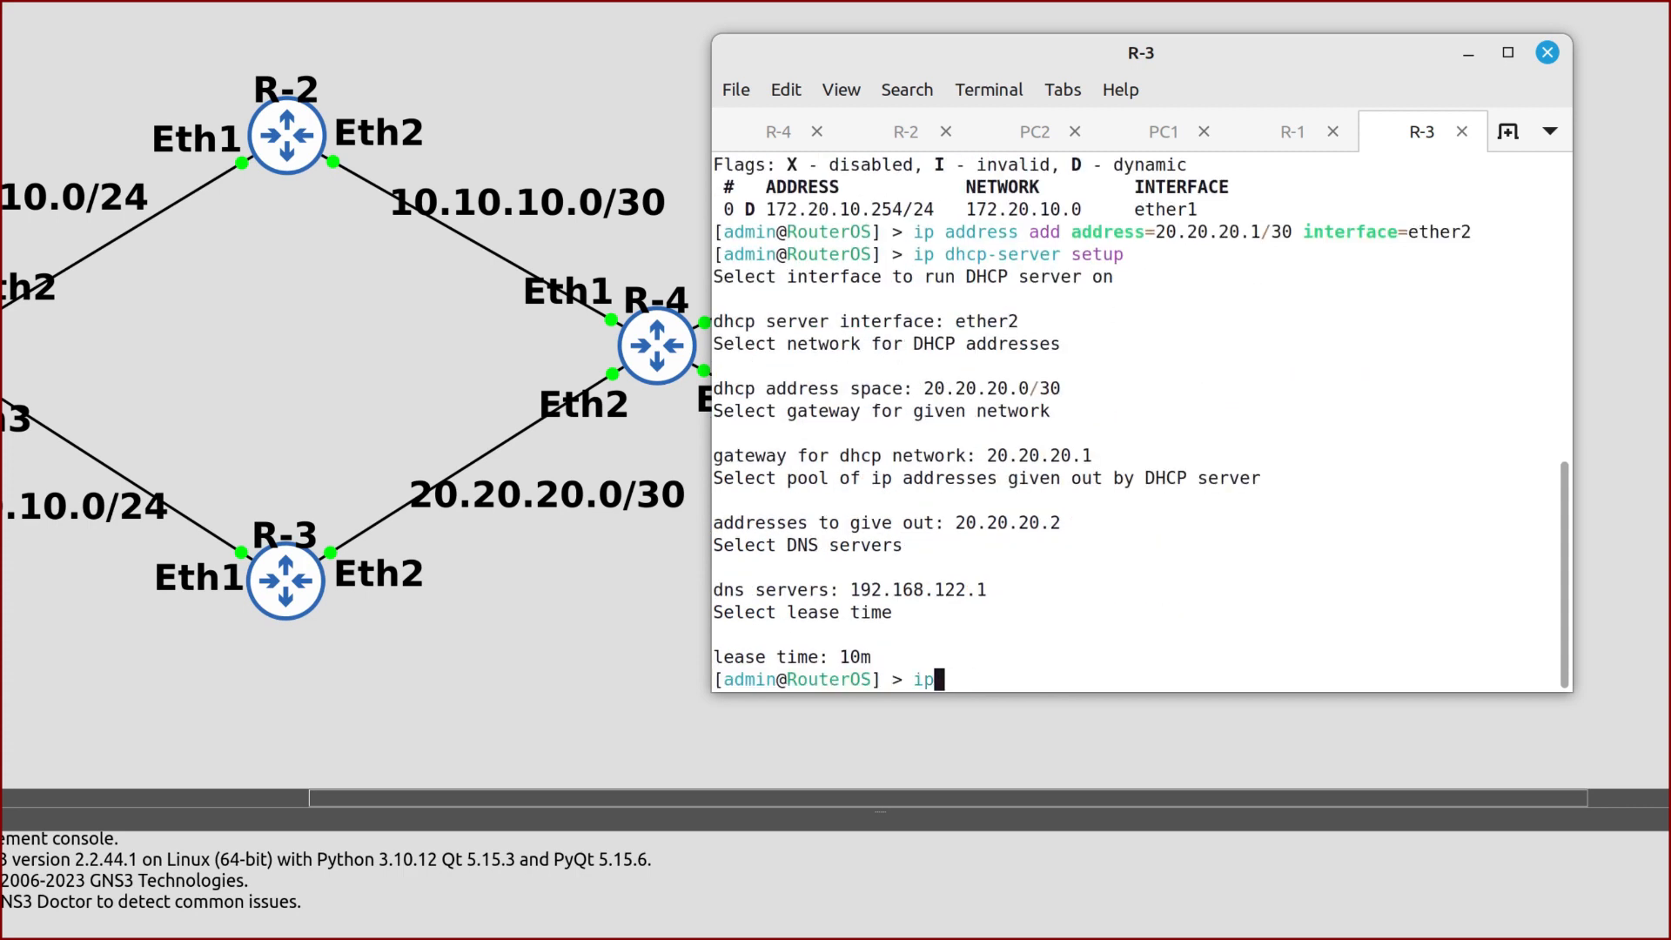
text( firewall nat add c)
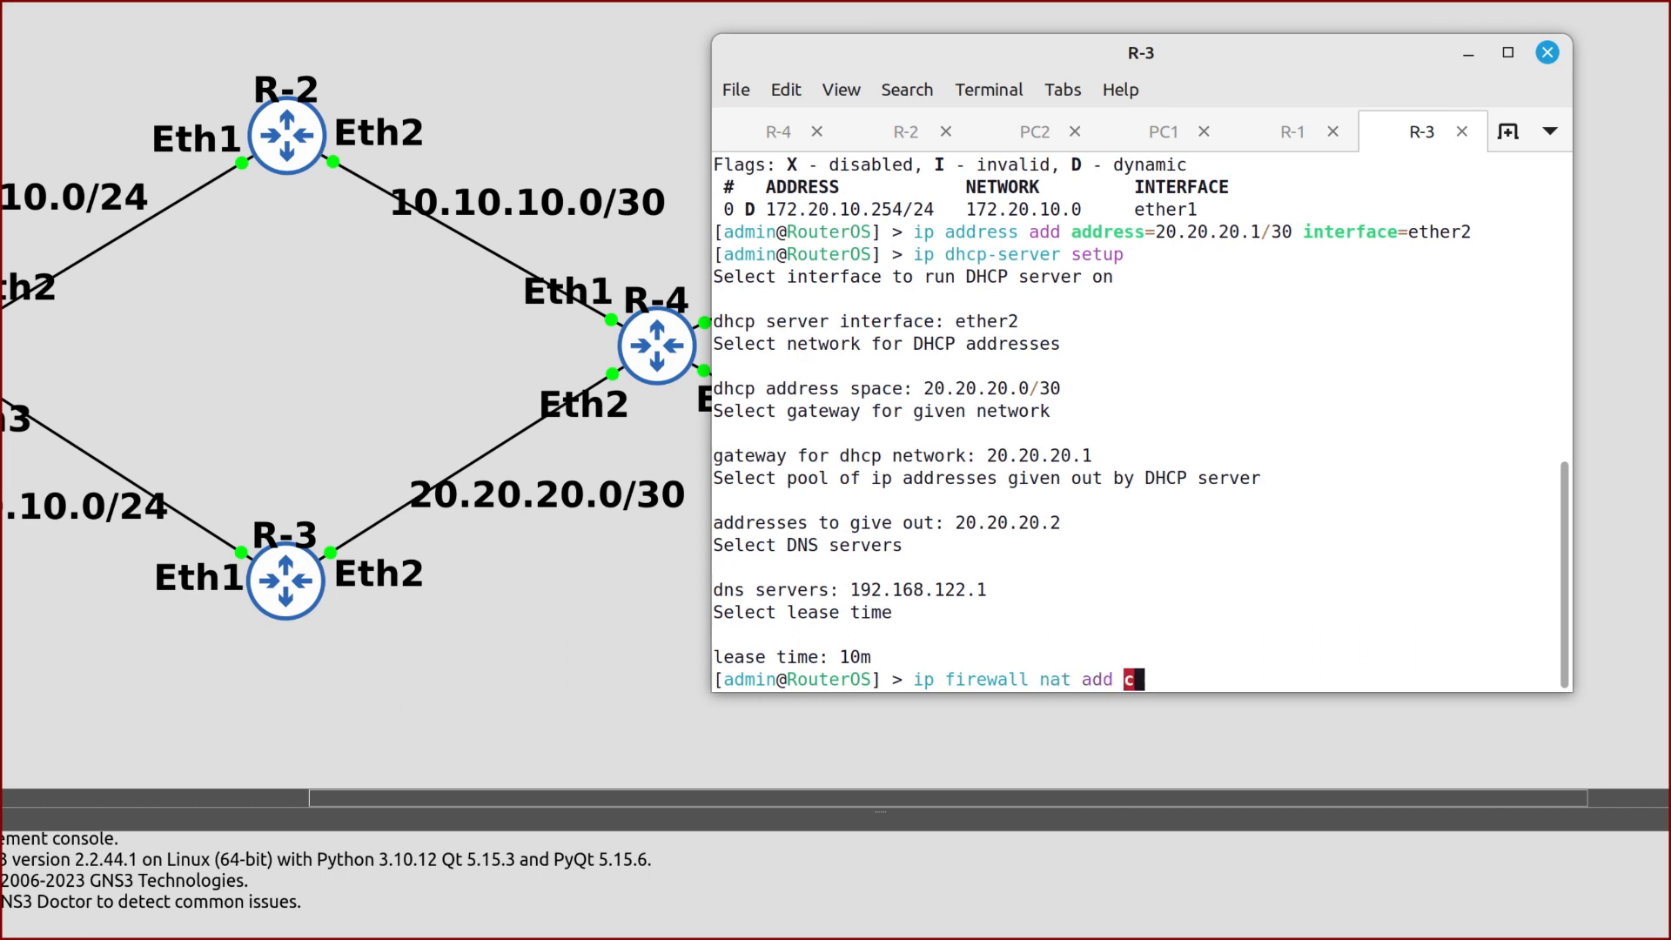
text(hain=srcnat )
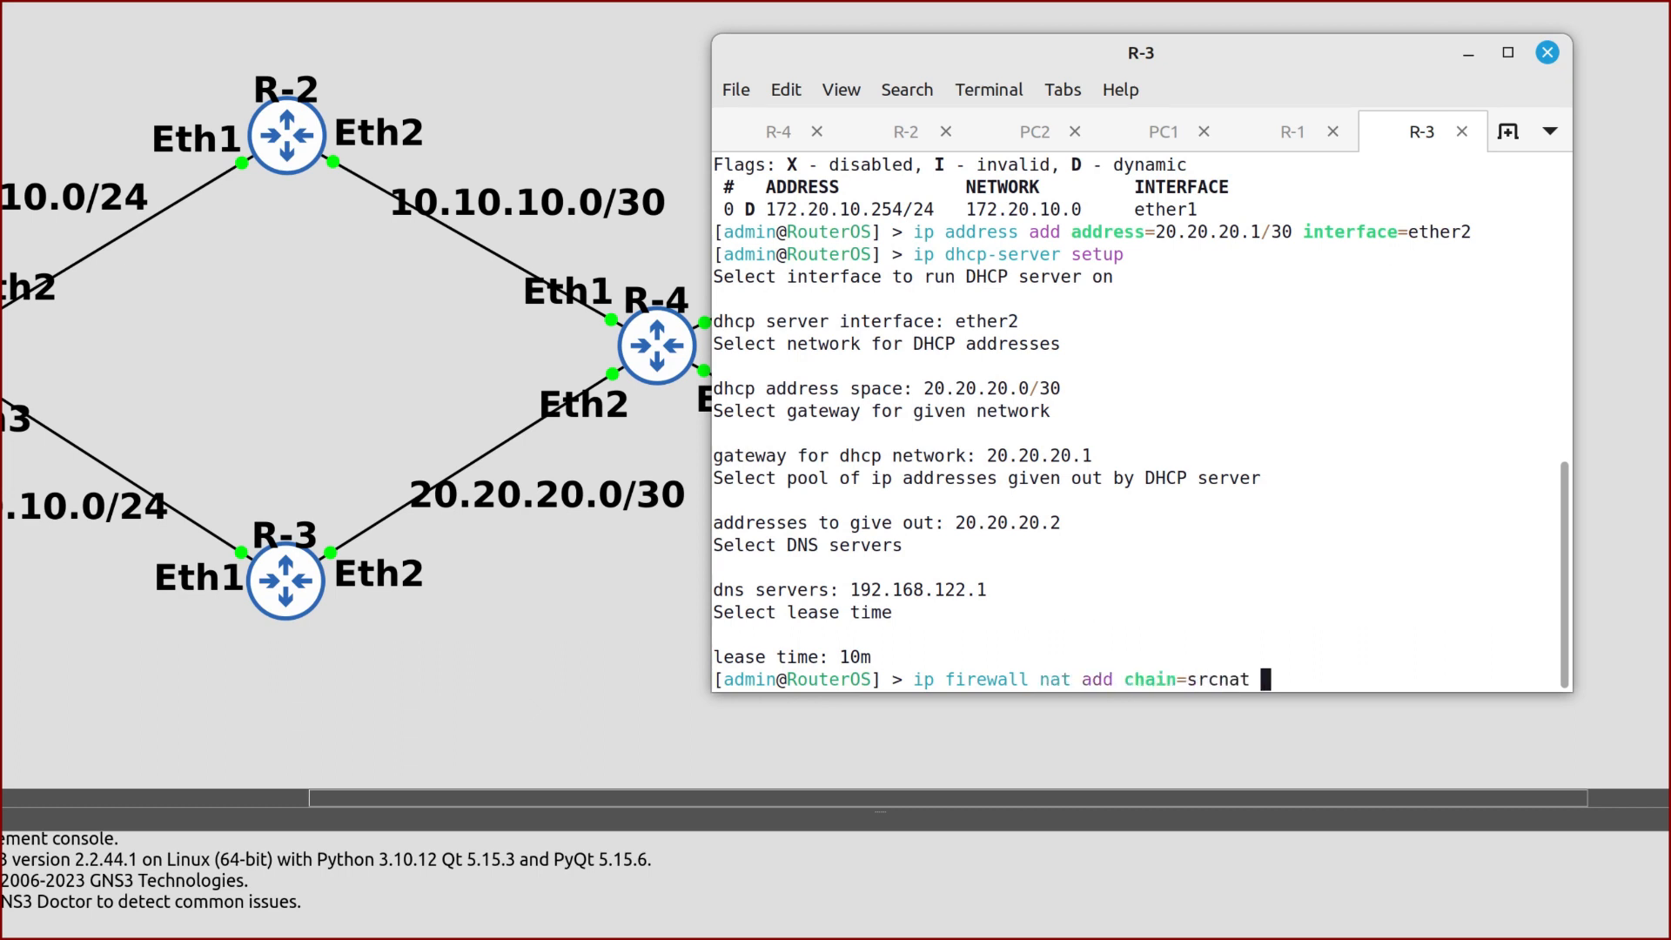
text(out-inter)
key(Tab)
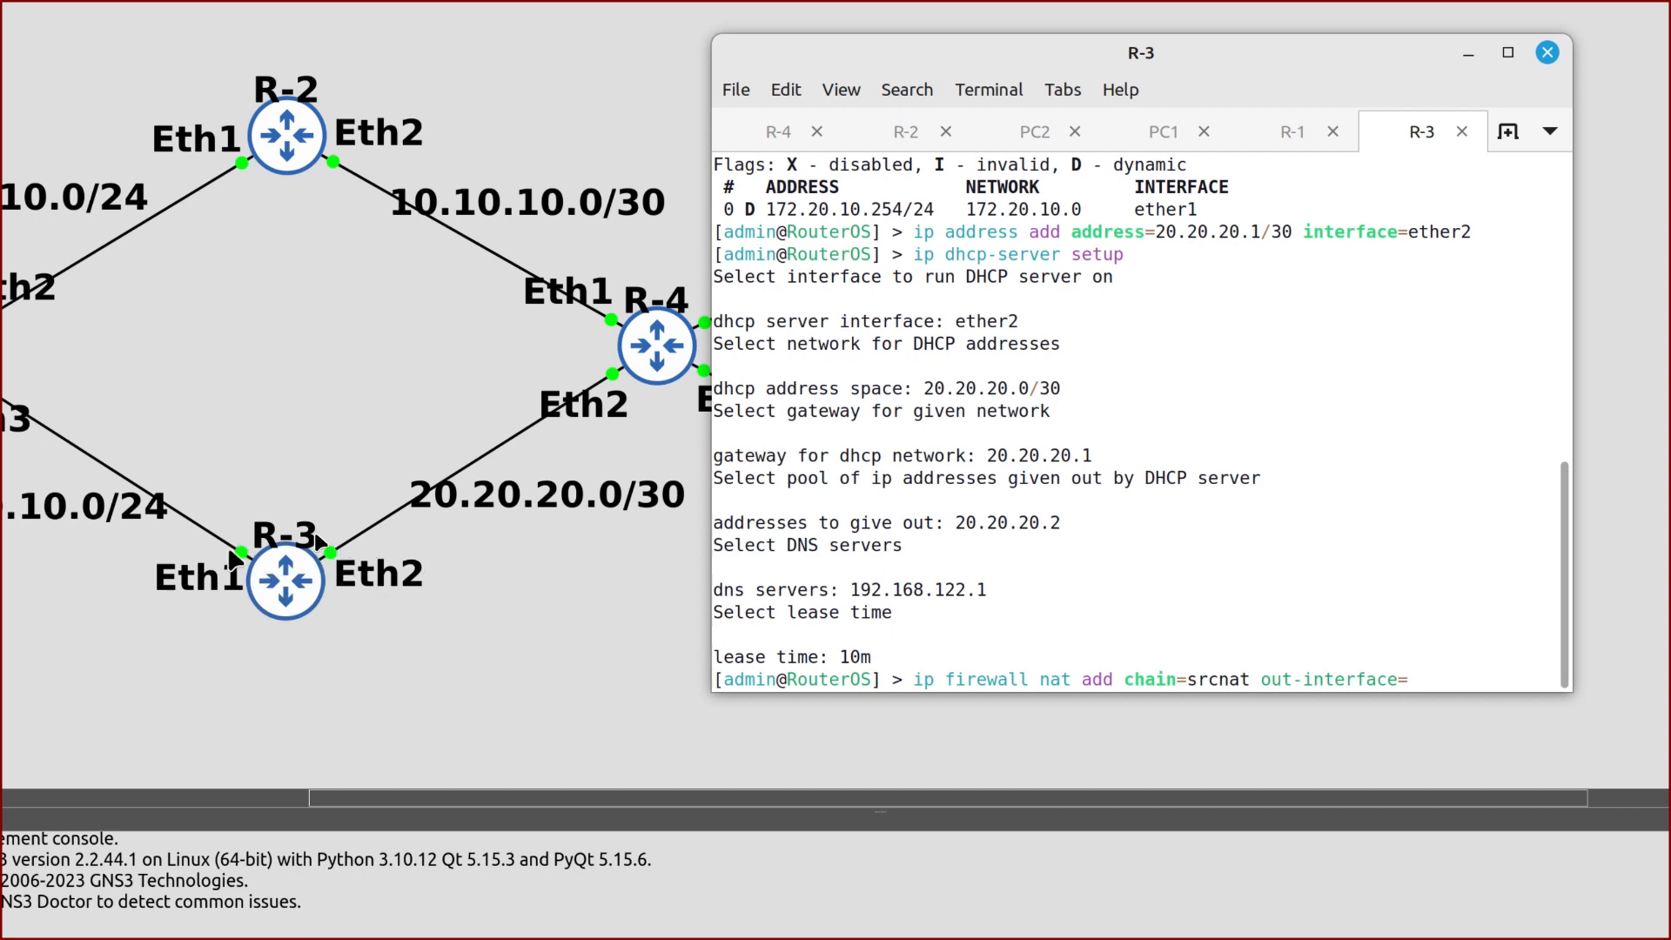
text(ether1 action=masquerade)
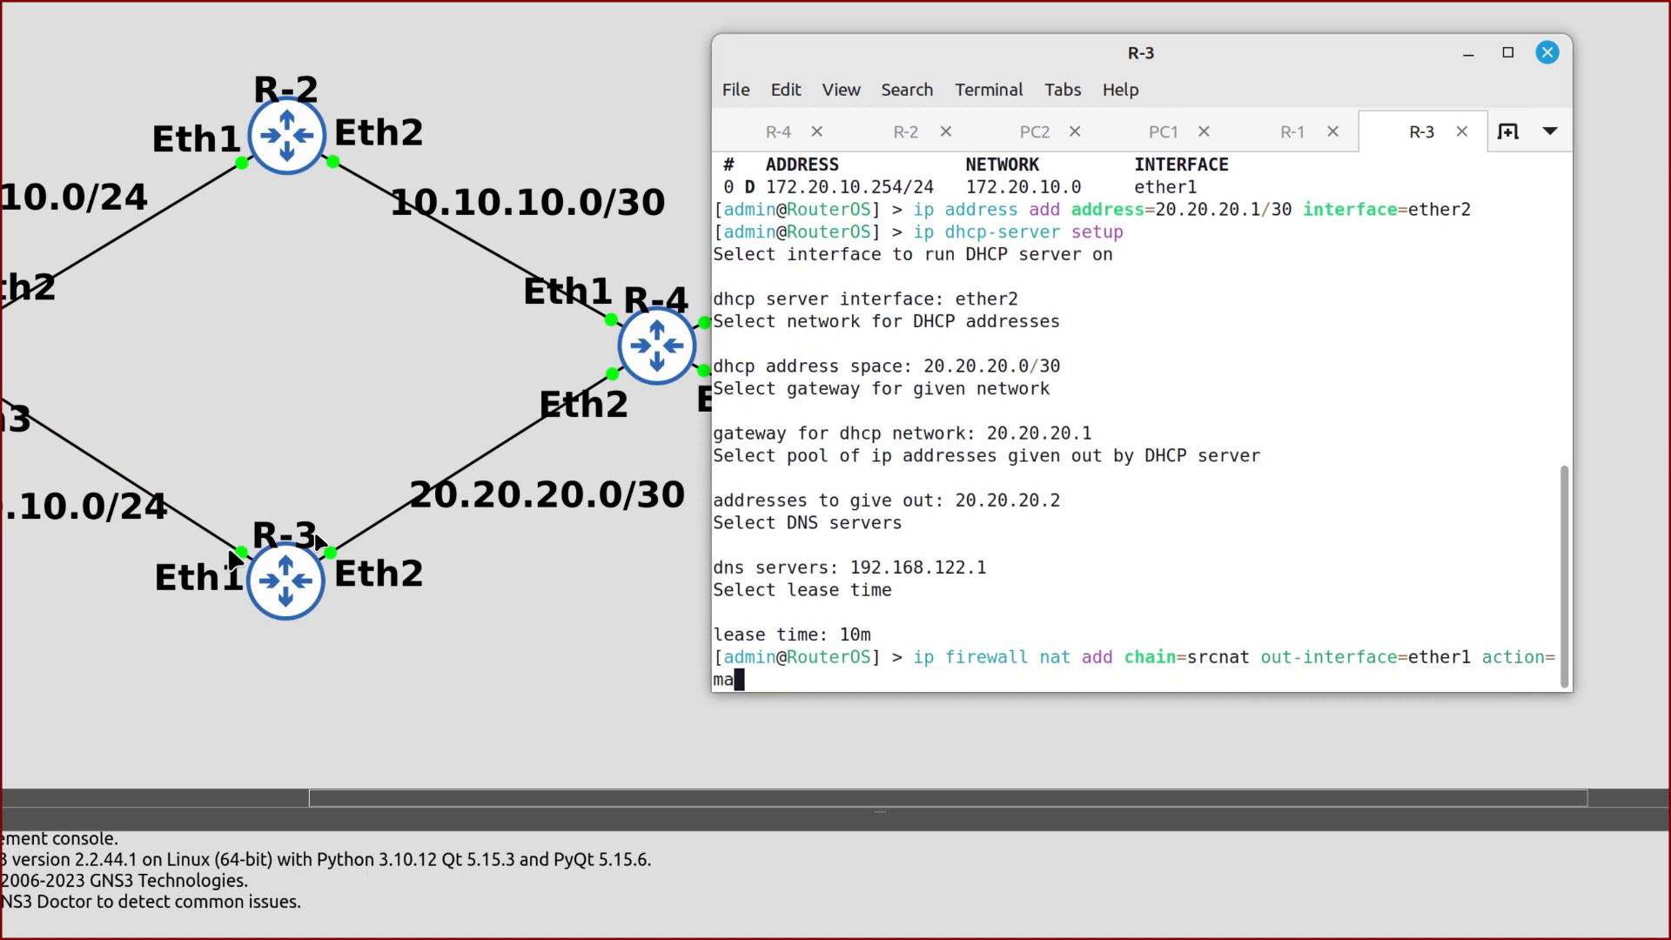
key(Return)
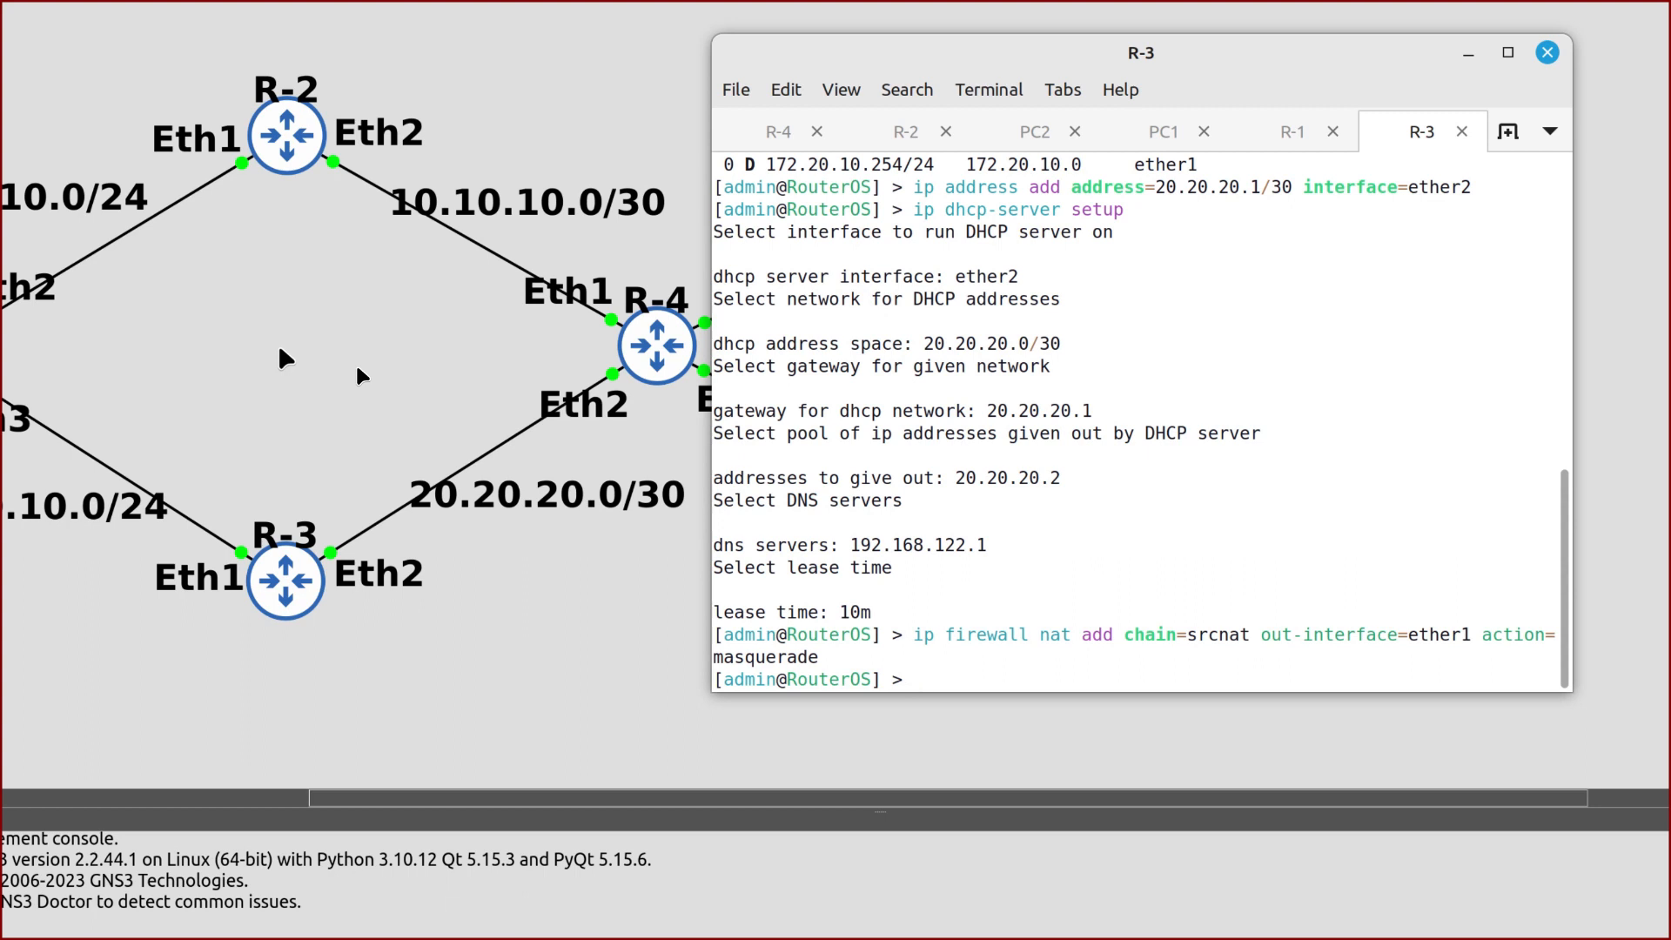
click(754, 146)
Log in to R-4 as admin and list its addresses, showing 10.10.10.2/30 on ether1
text(admin)
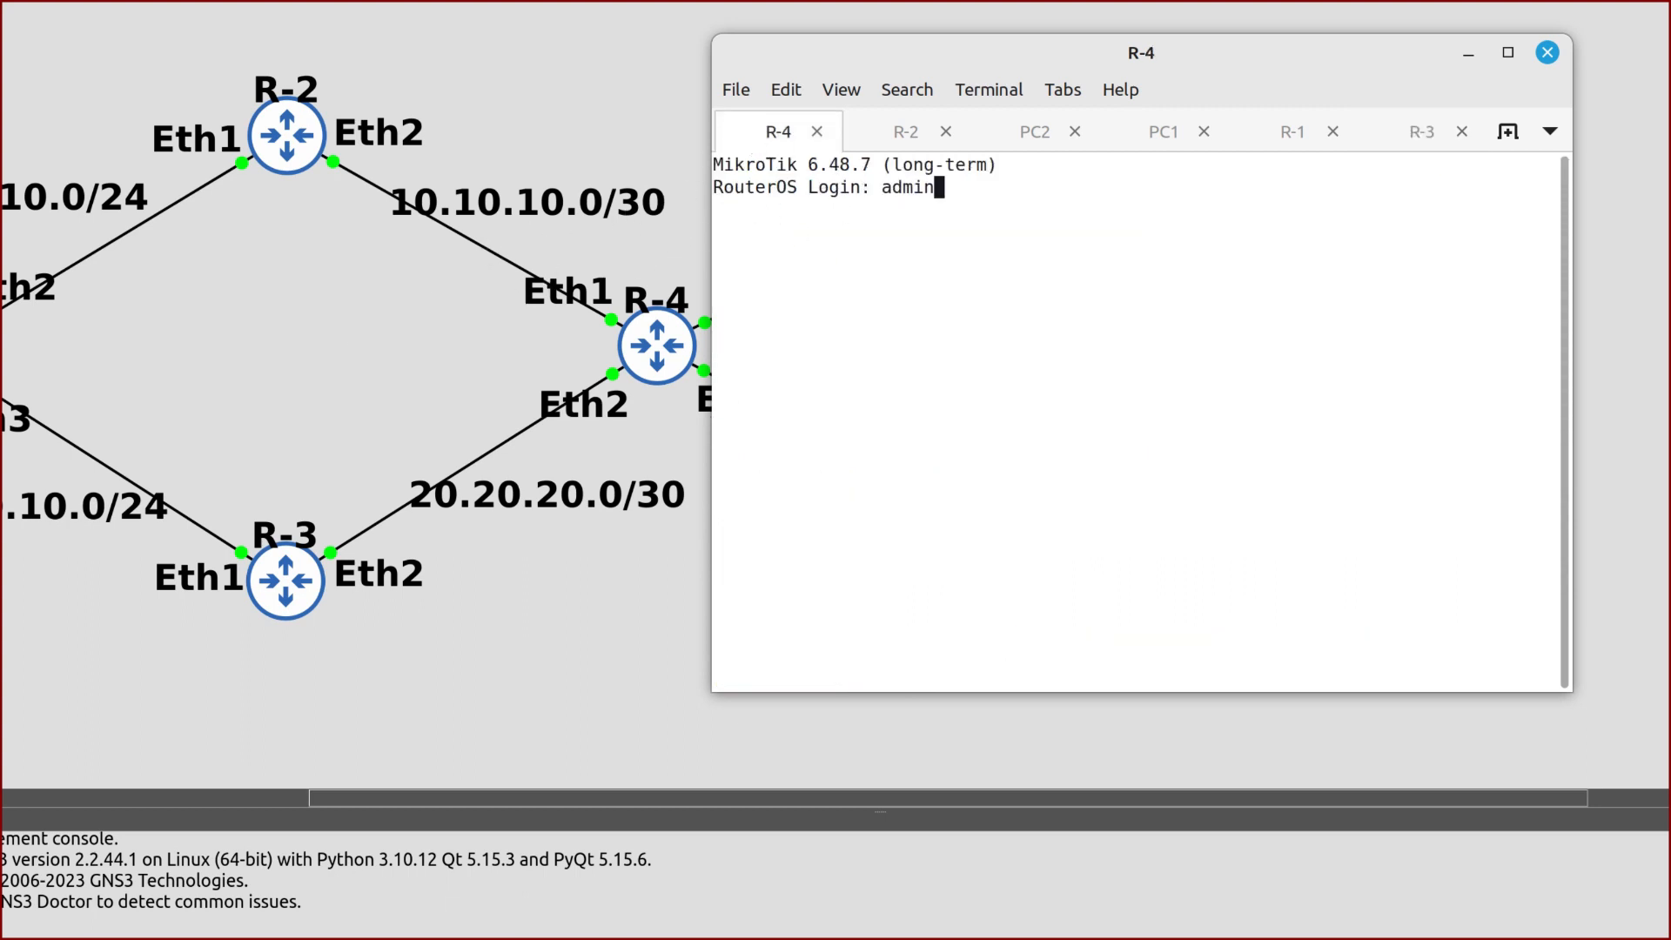
key(Return)
key(Return)
text(ip add print)
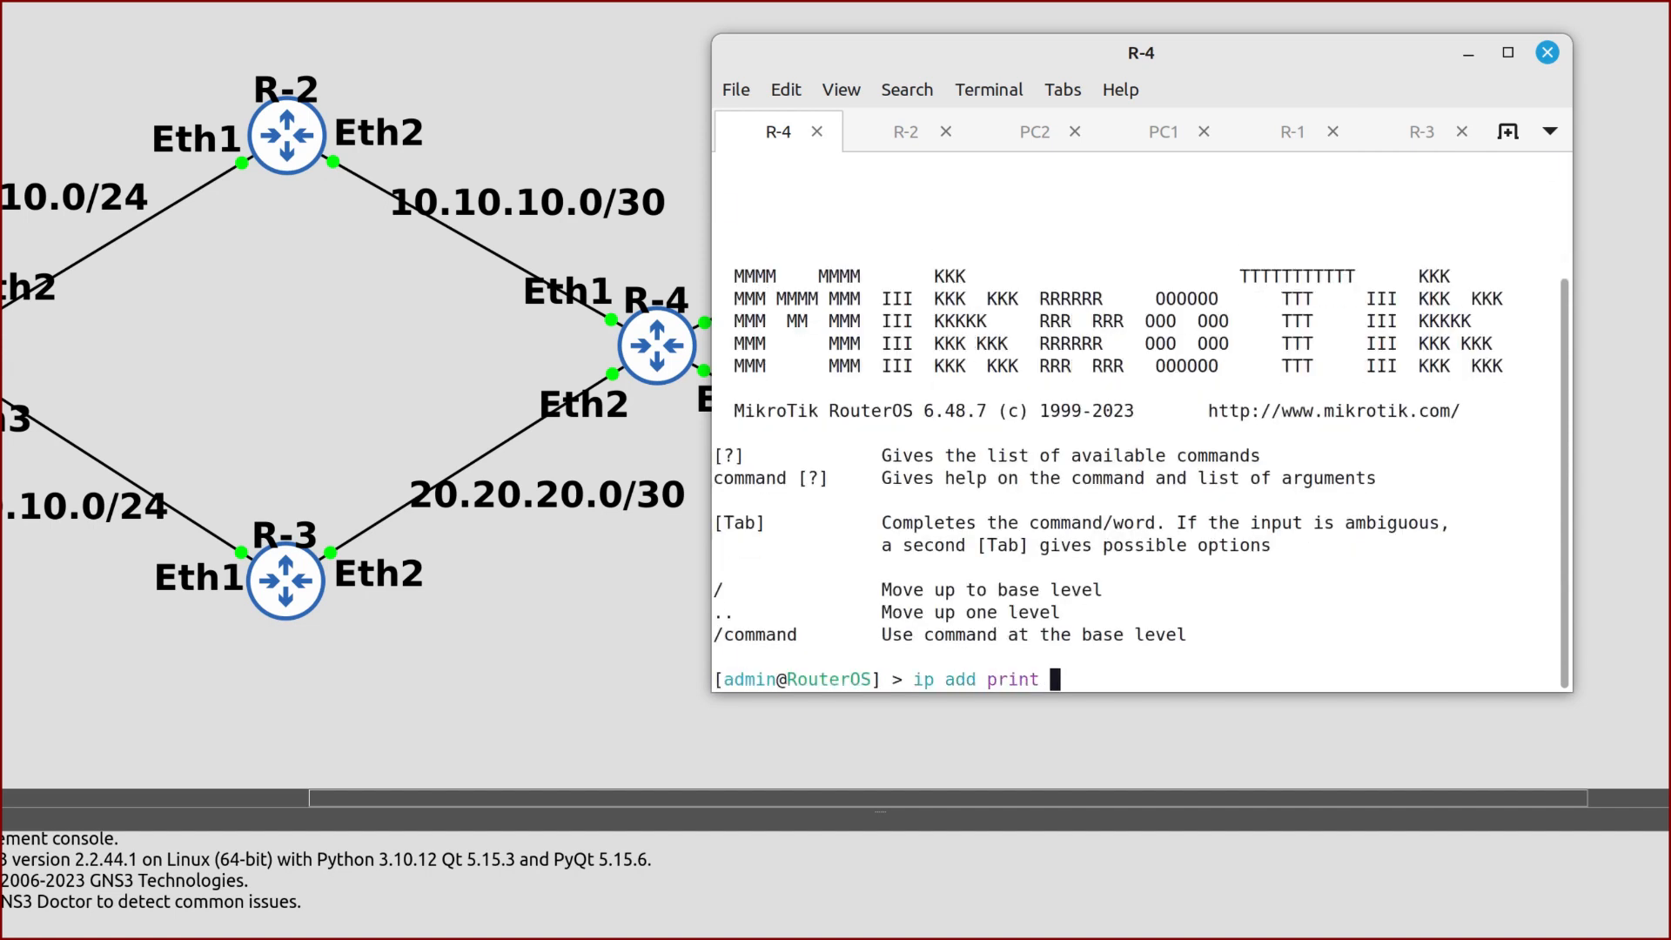
key(Return)
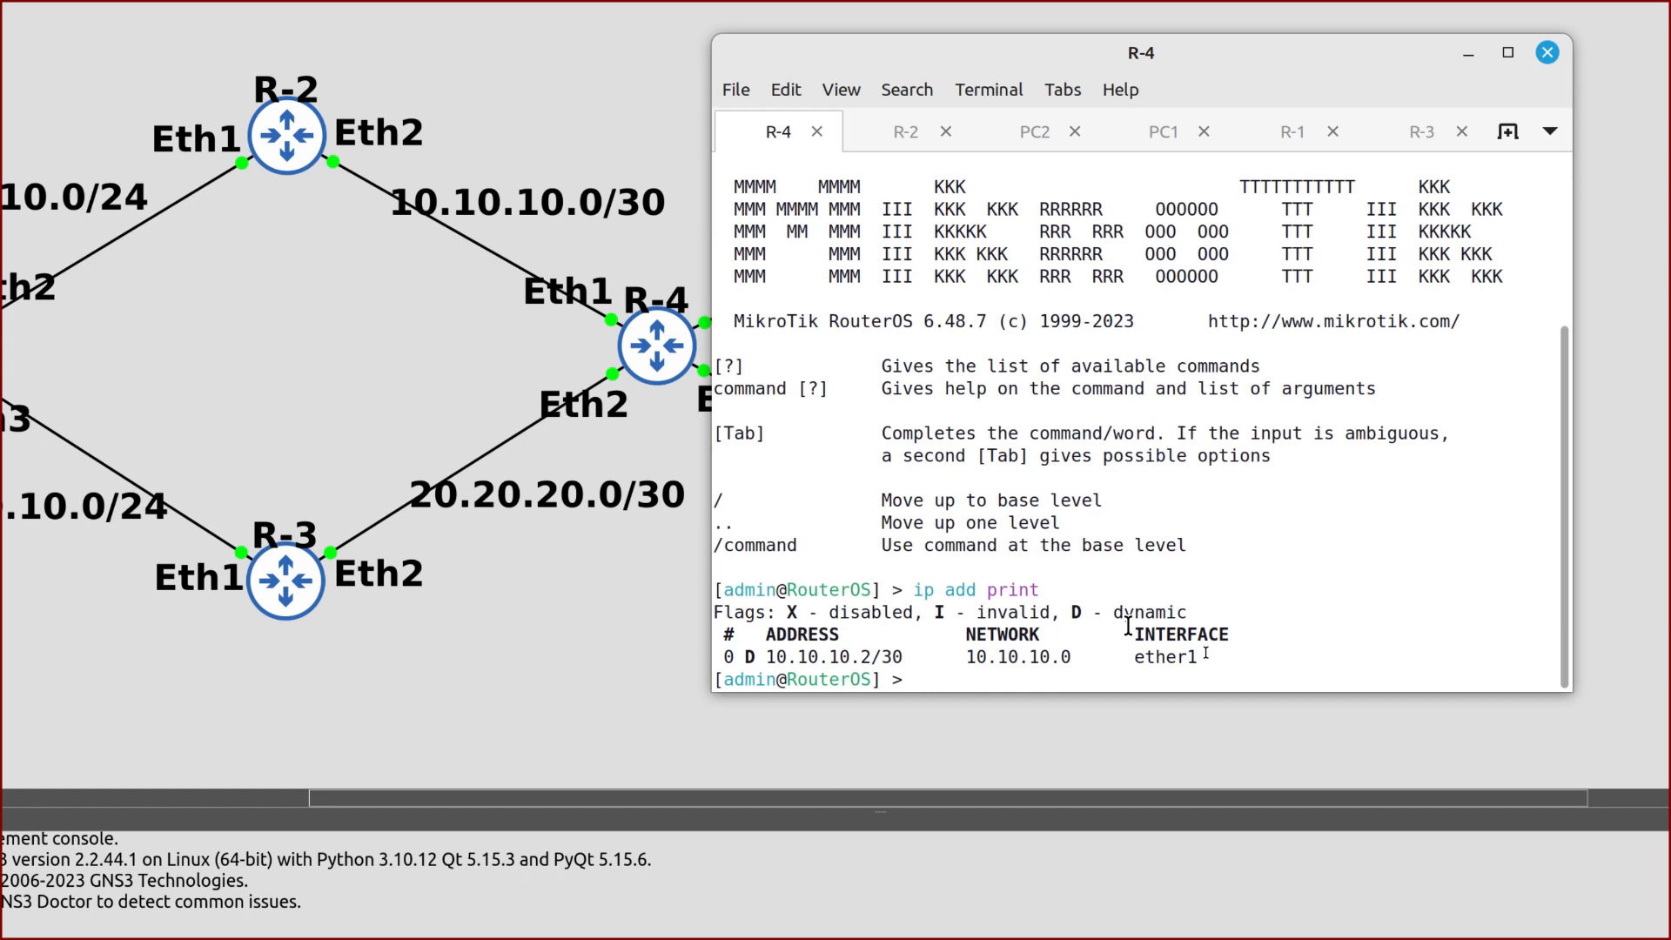
drag(945, 656, 775, 657)
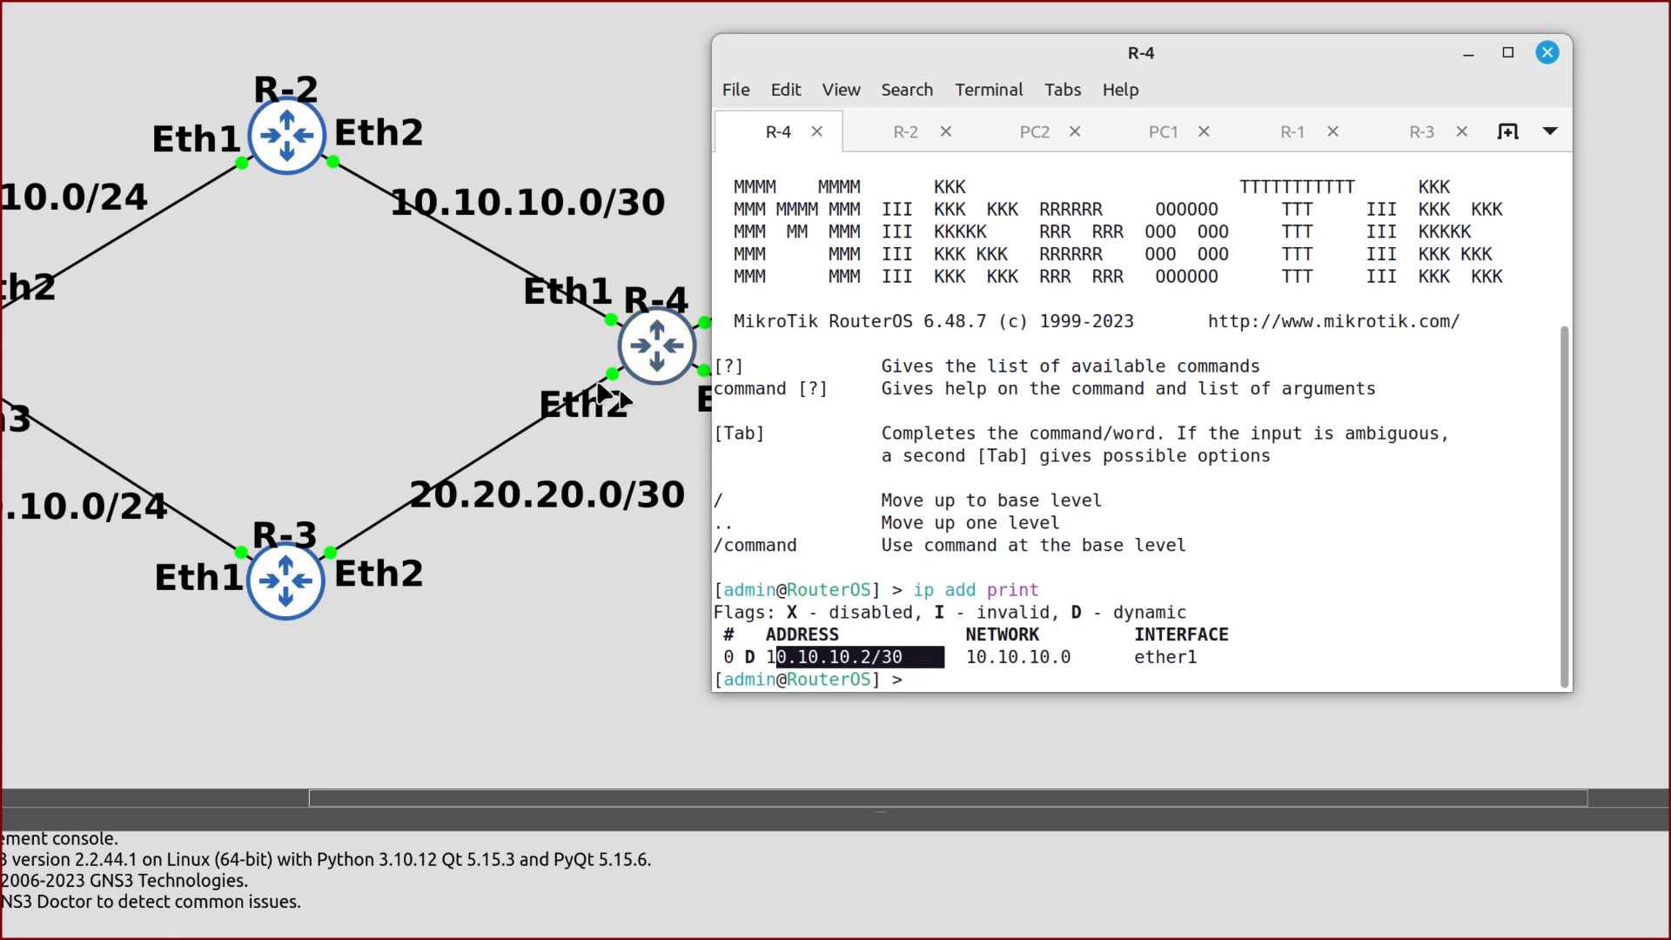
click(896, 650)
Add an enabled DHCP client on ether2 and confirm it leased 20.20.20.2/30
text(ip dhc)
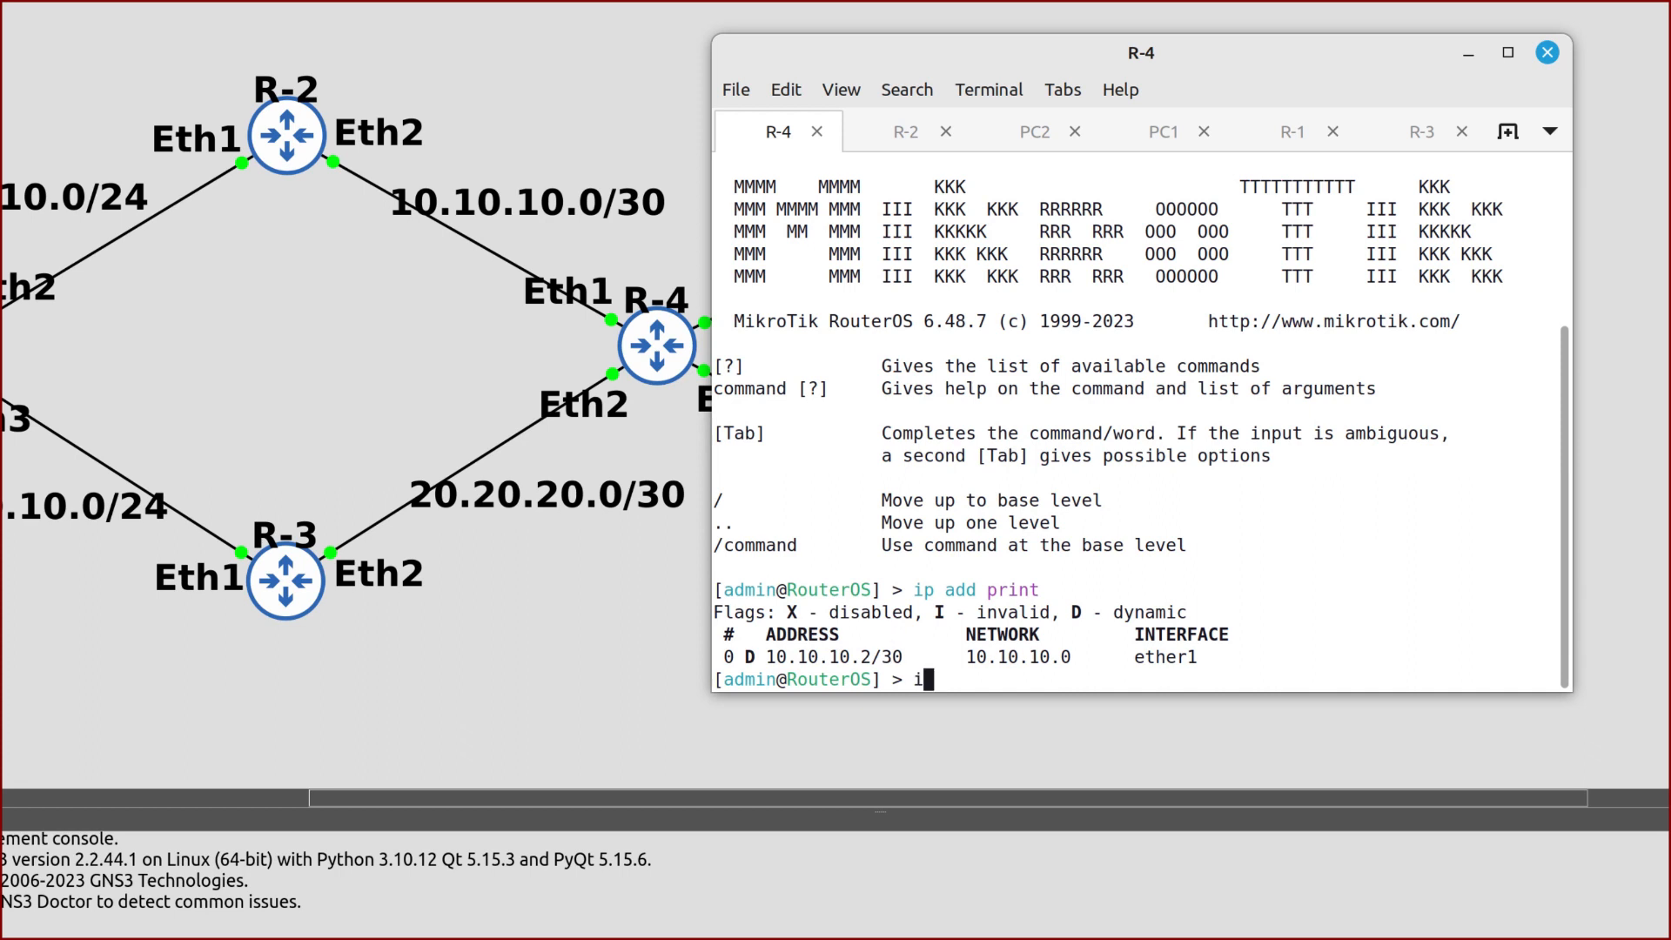
text(p-client add inter)
key(Tab)
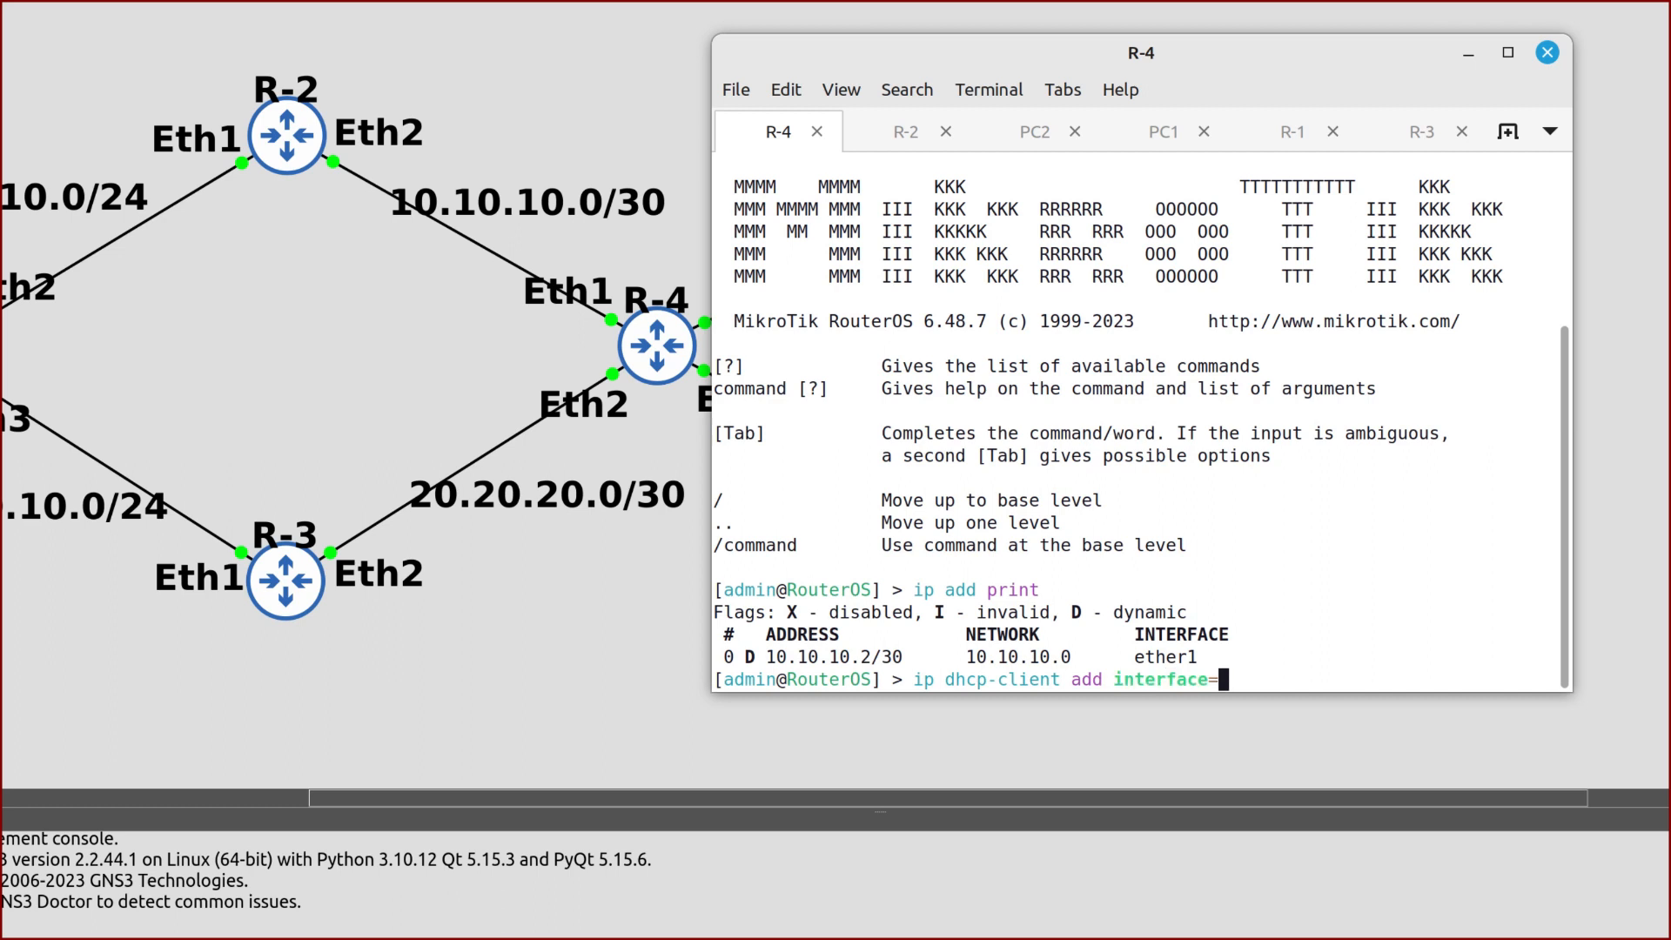
text(ether2 disa)
key(Tab)
text(no)
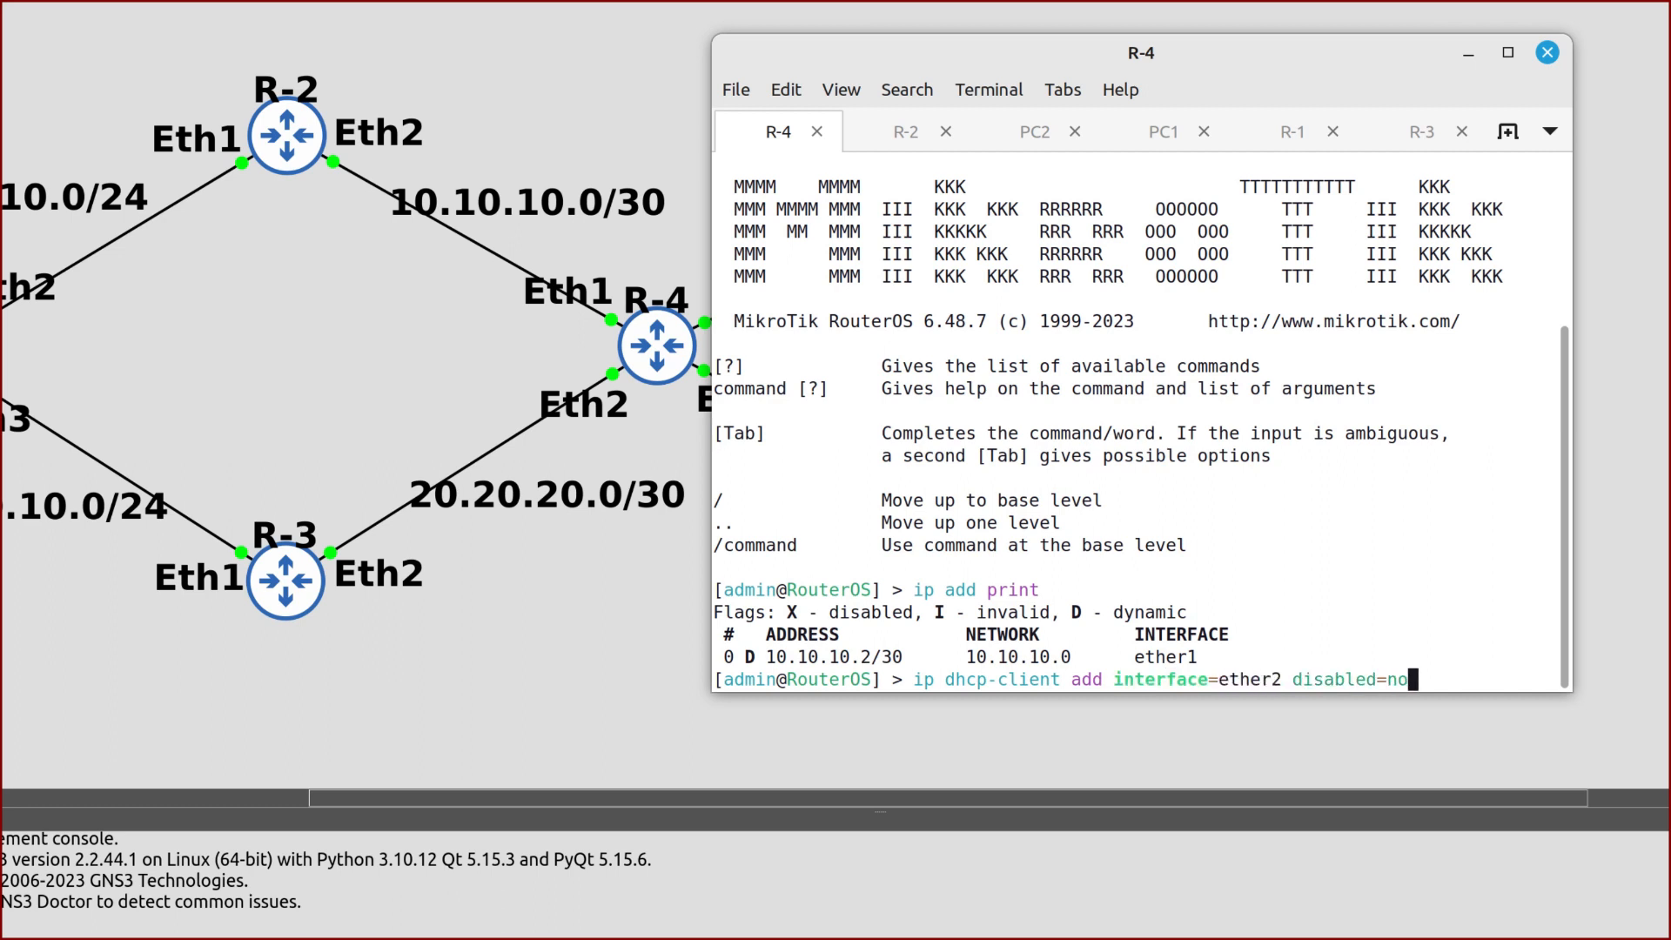
key(Return)
text(ip add print)
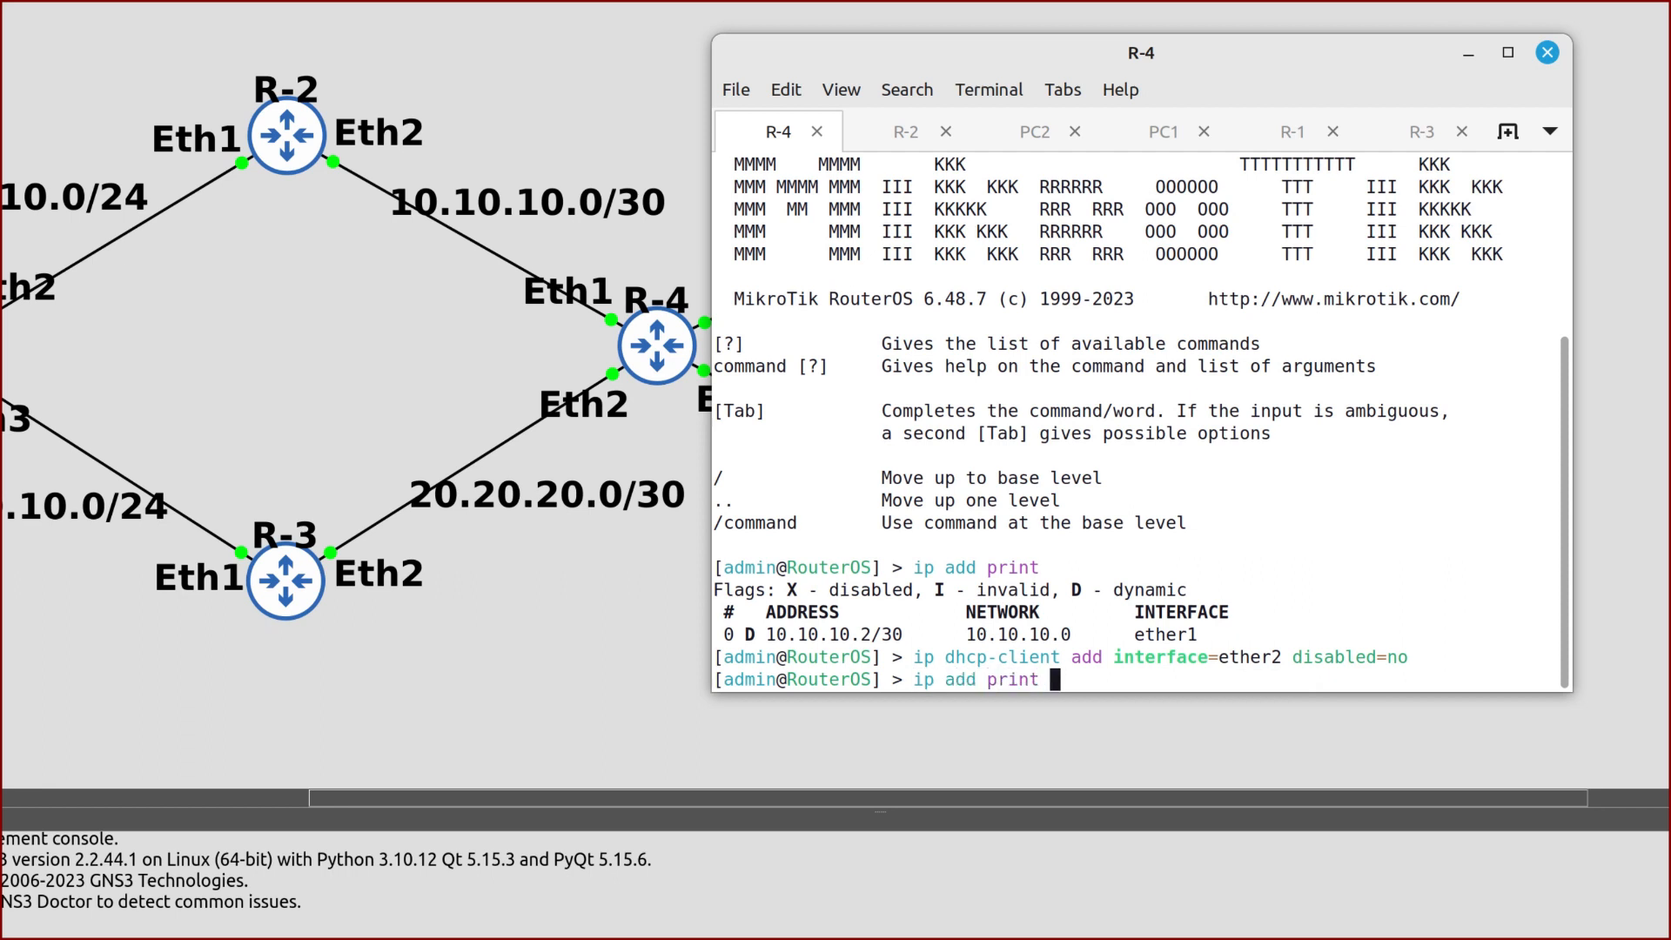
key(Return)
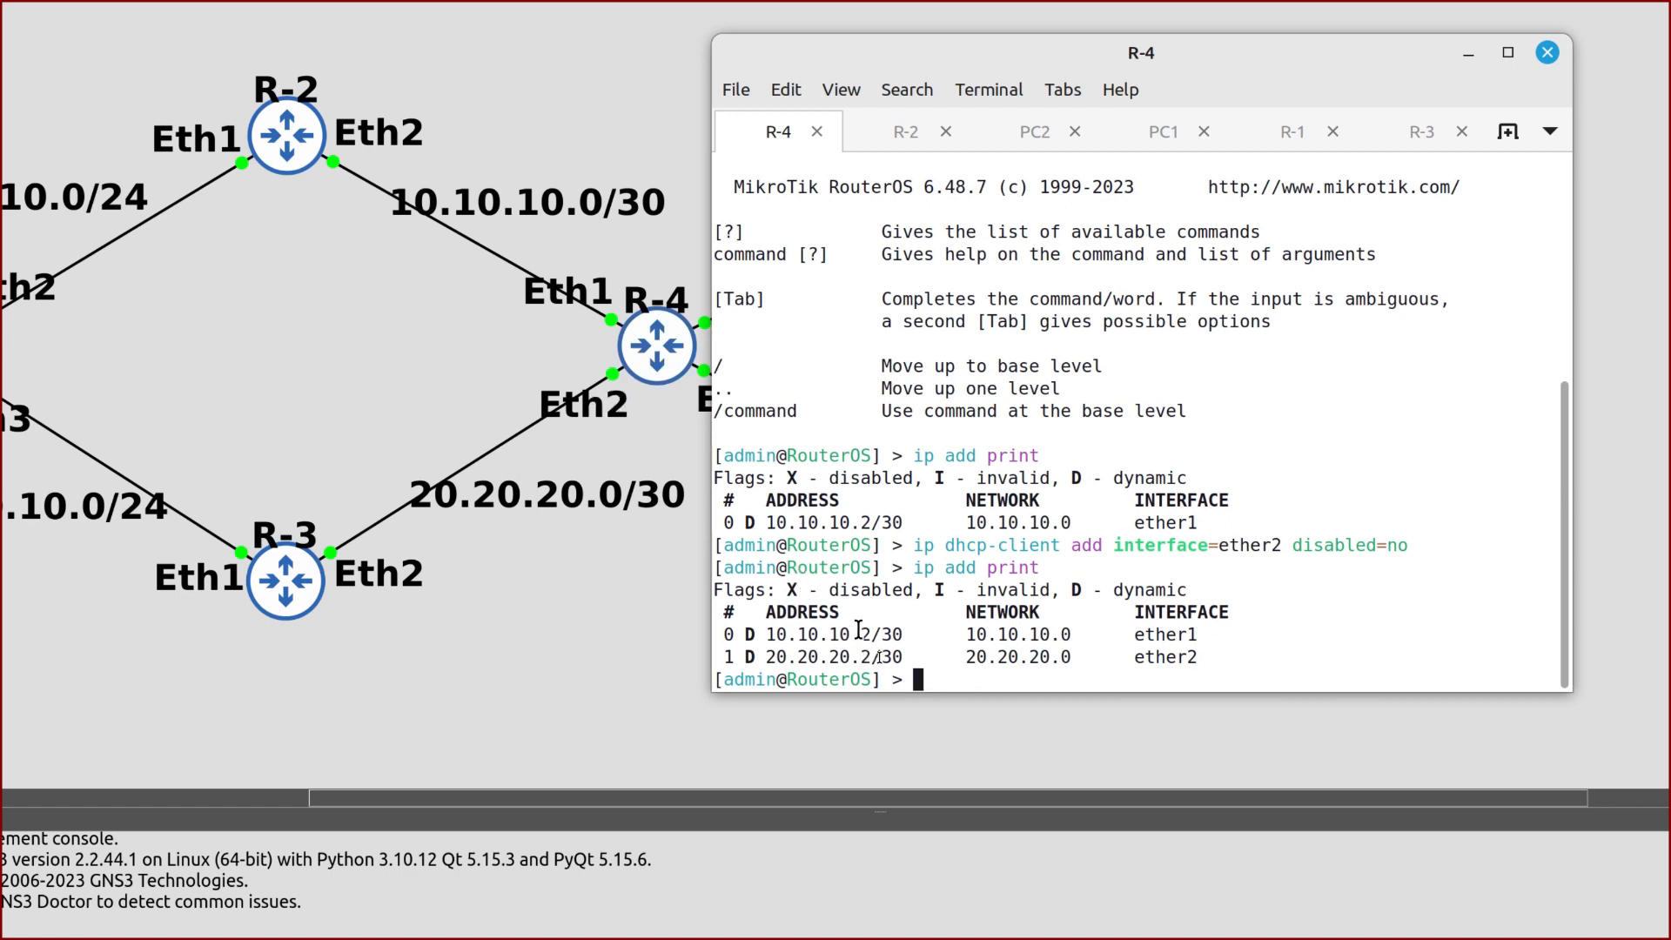
Assign 192.168.100.1/24 to R-4's ether3, with PC1 and PC2 visible on the canvas
scroll(610, 461, right, 1)
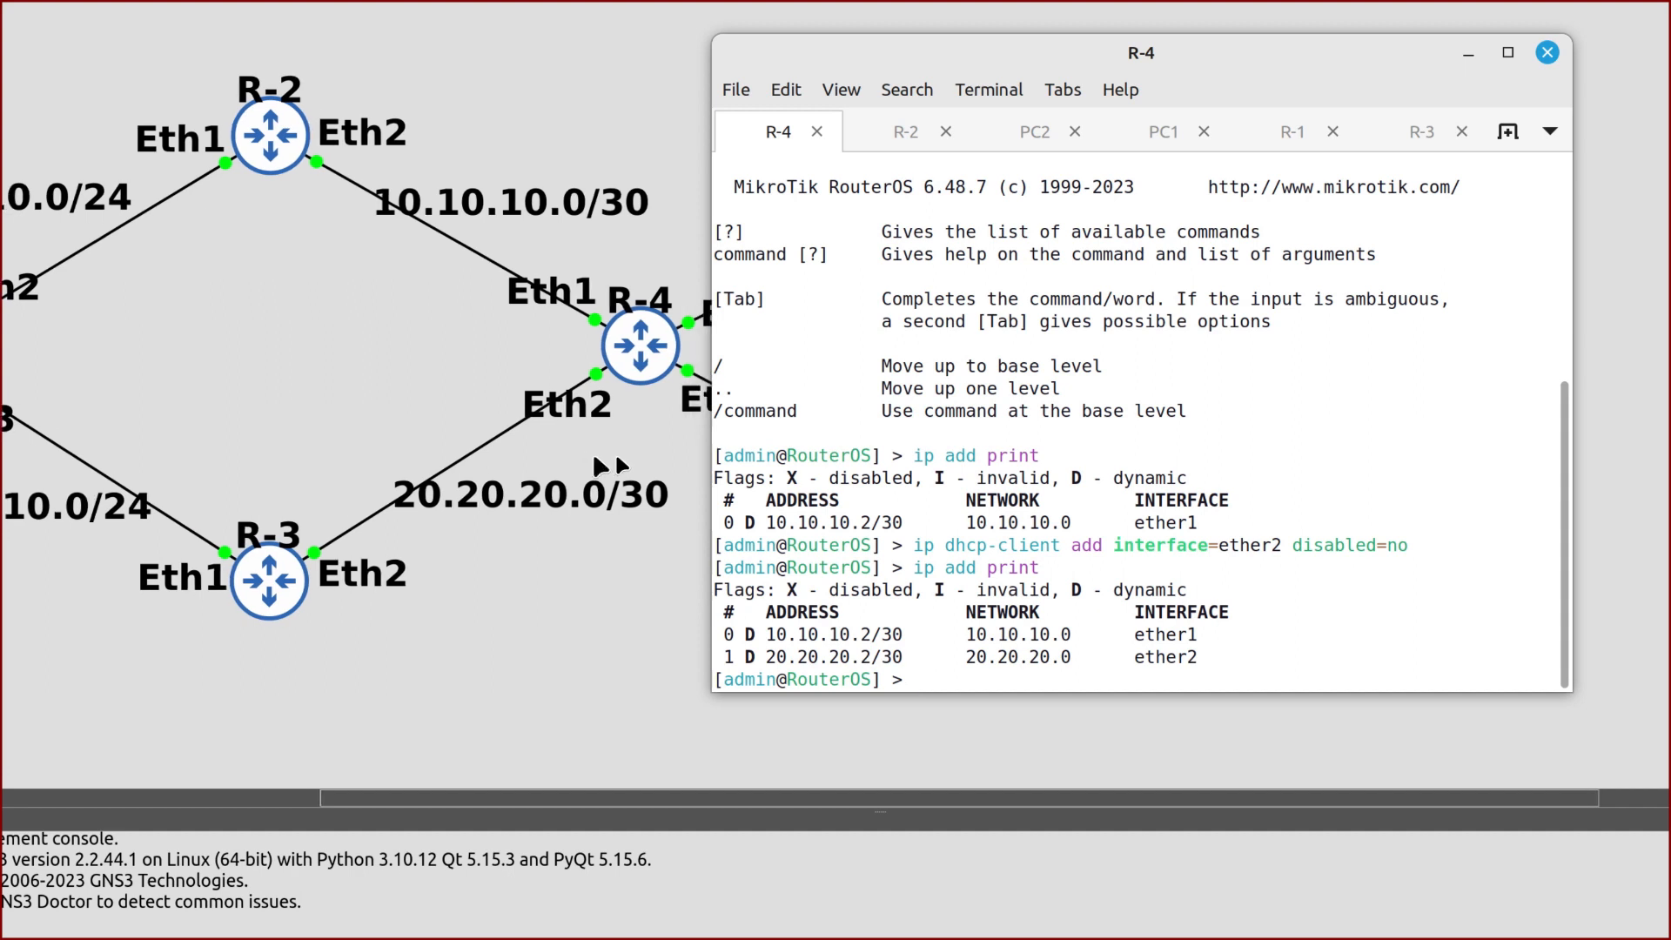
scroll(609, 465, right, 4)
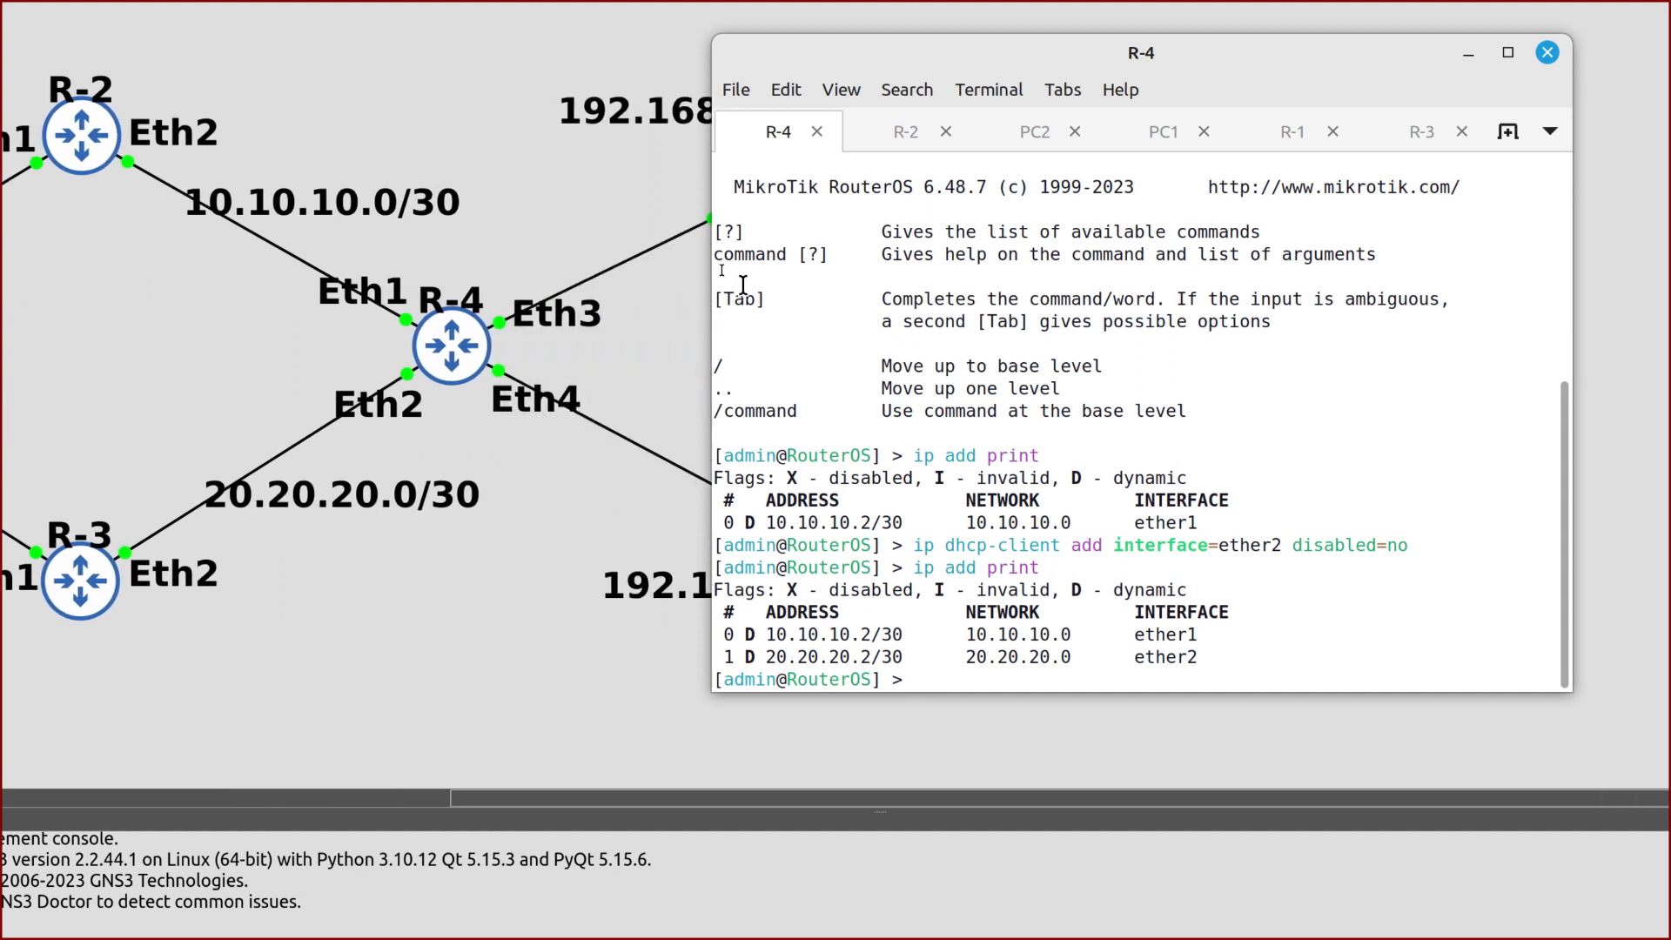
drag(843, 67, 922, 73)
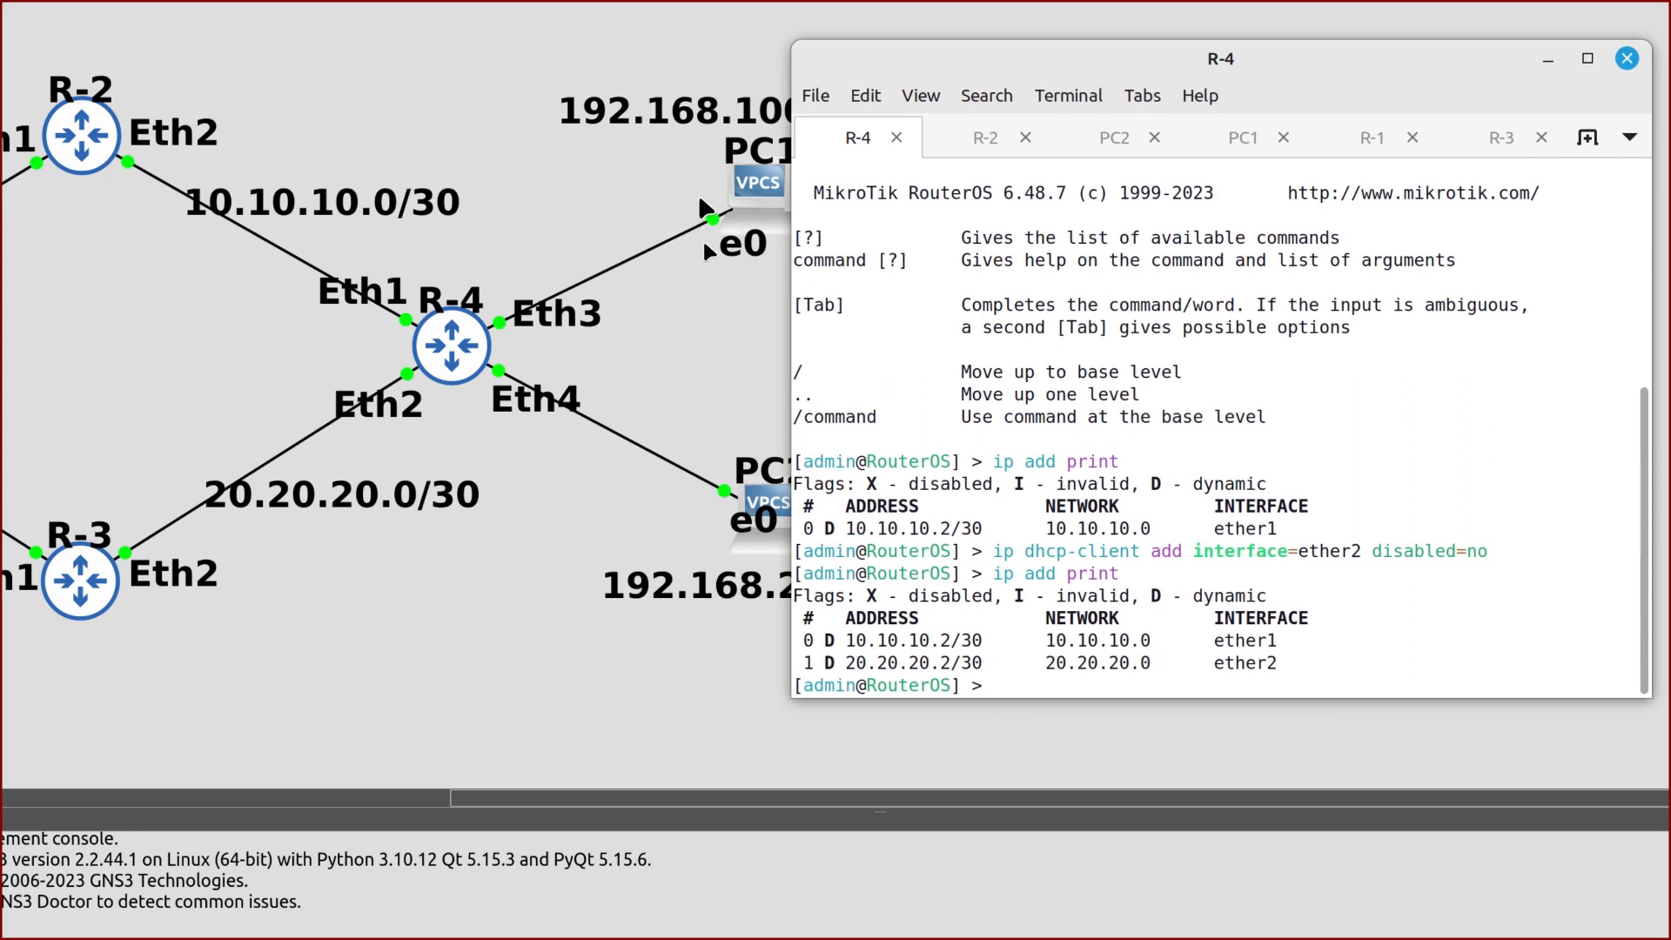
text(ip address add a)
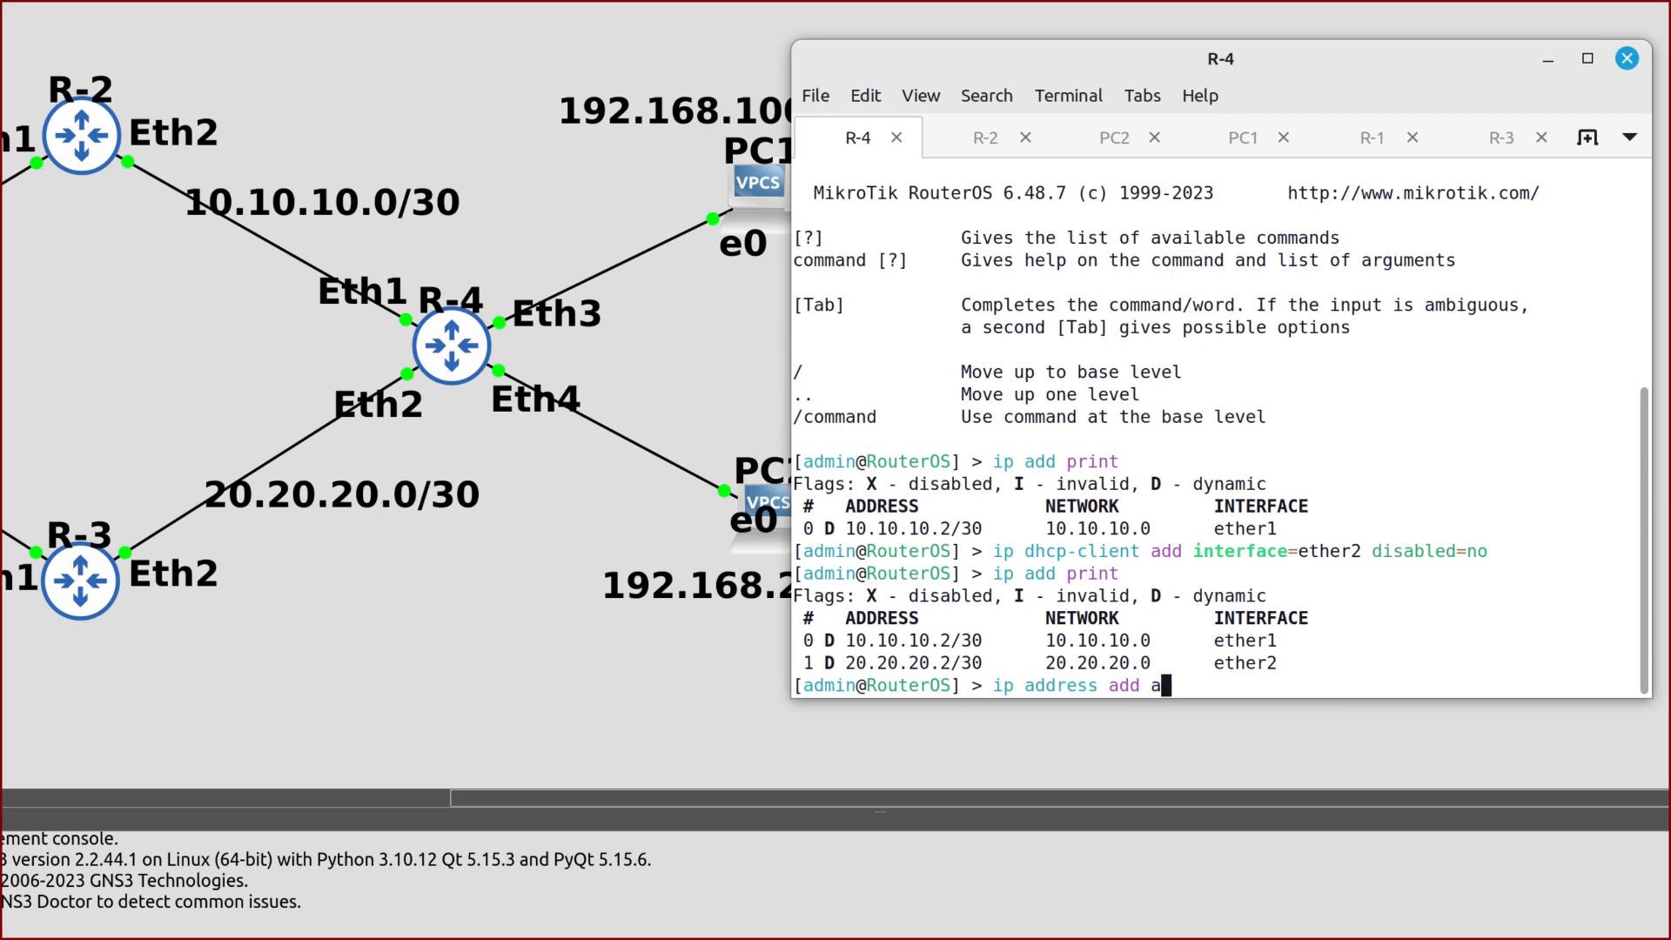
text(ddress=192.168.100)
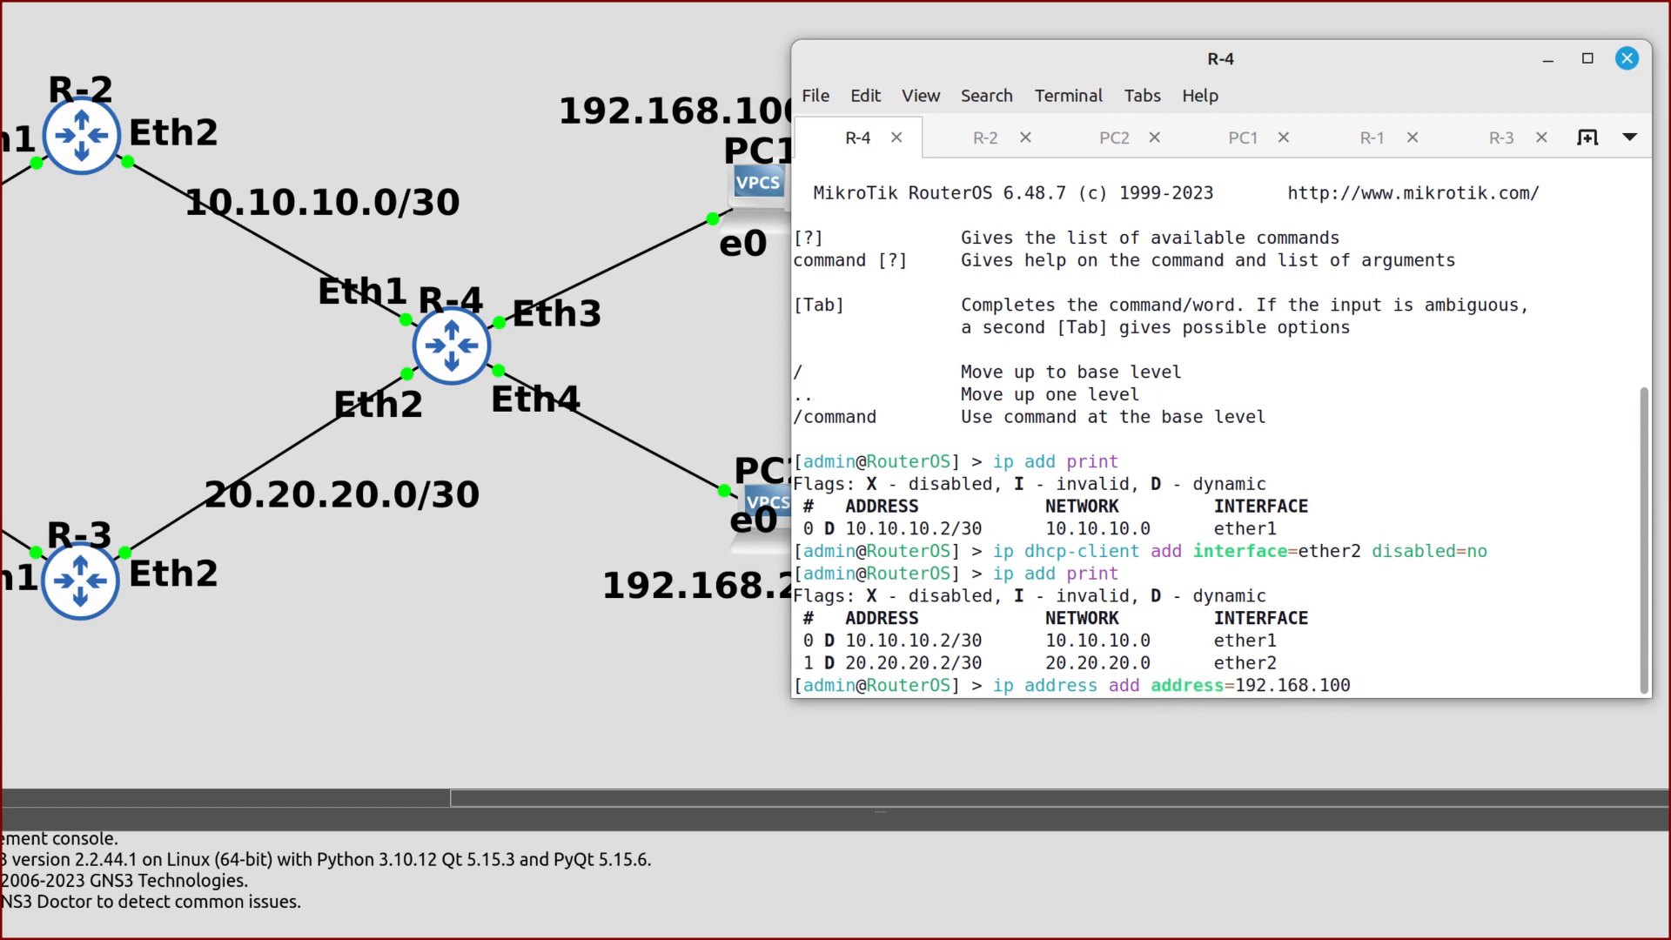
text(.1/24 interface=)
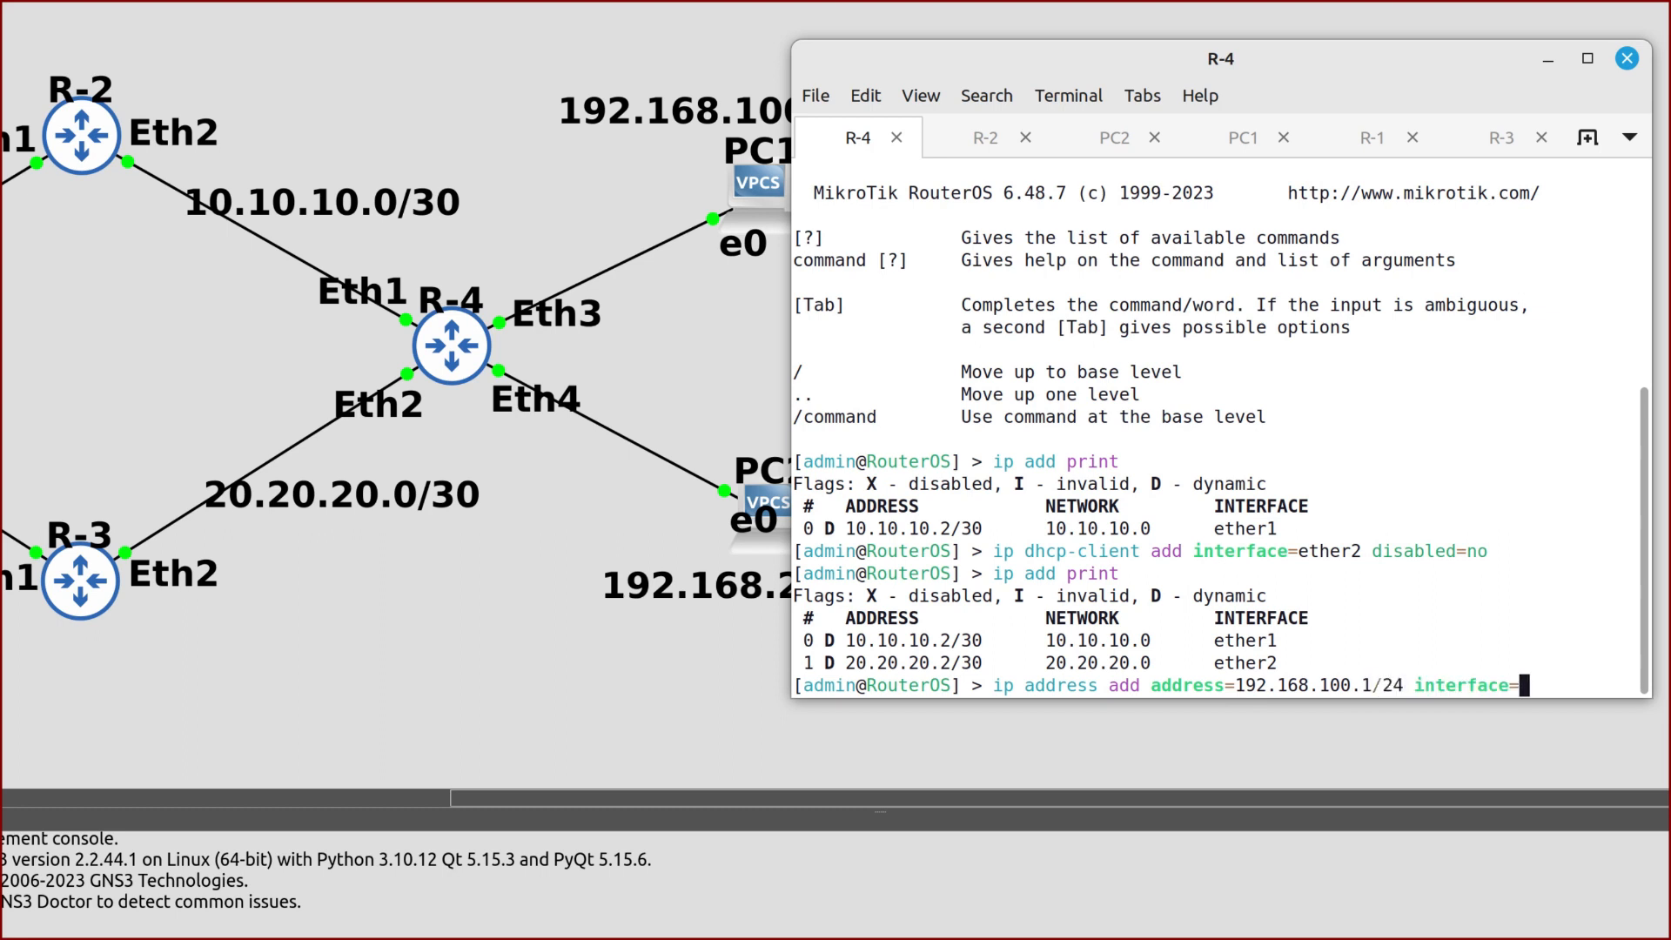
text(ether3)
key(Return)
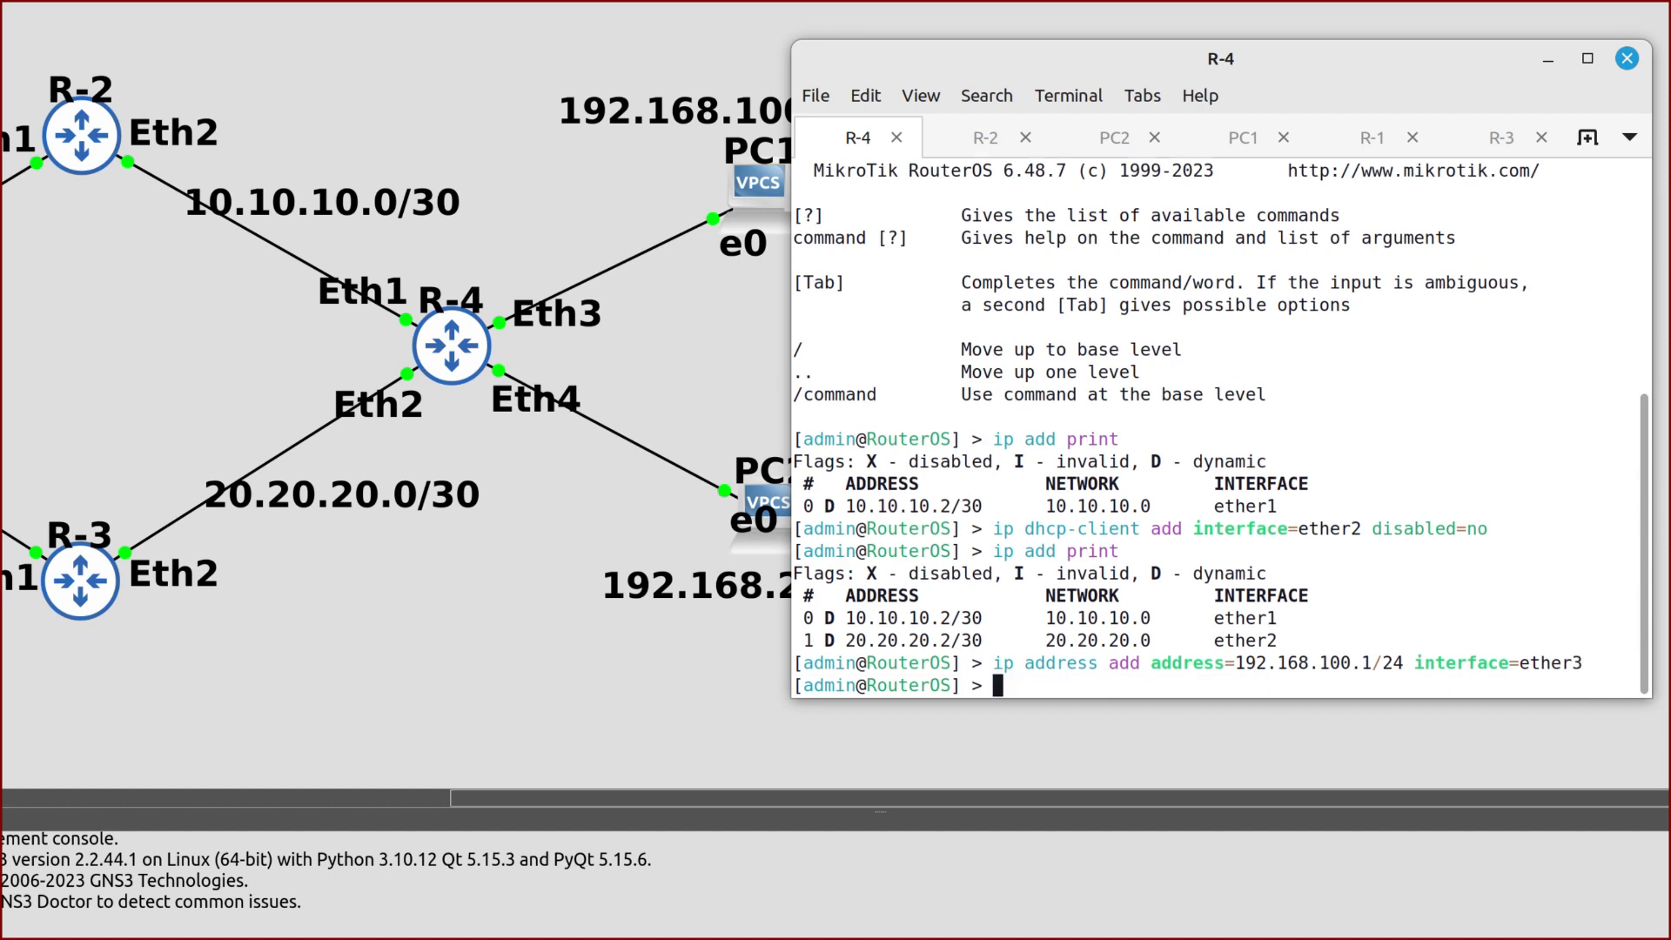
Assign 192.168.200.1/24 to R-4's ether4
key(Up)
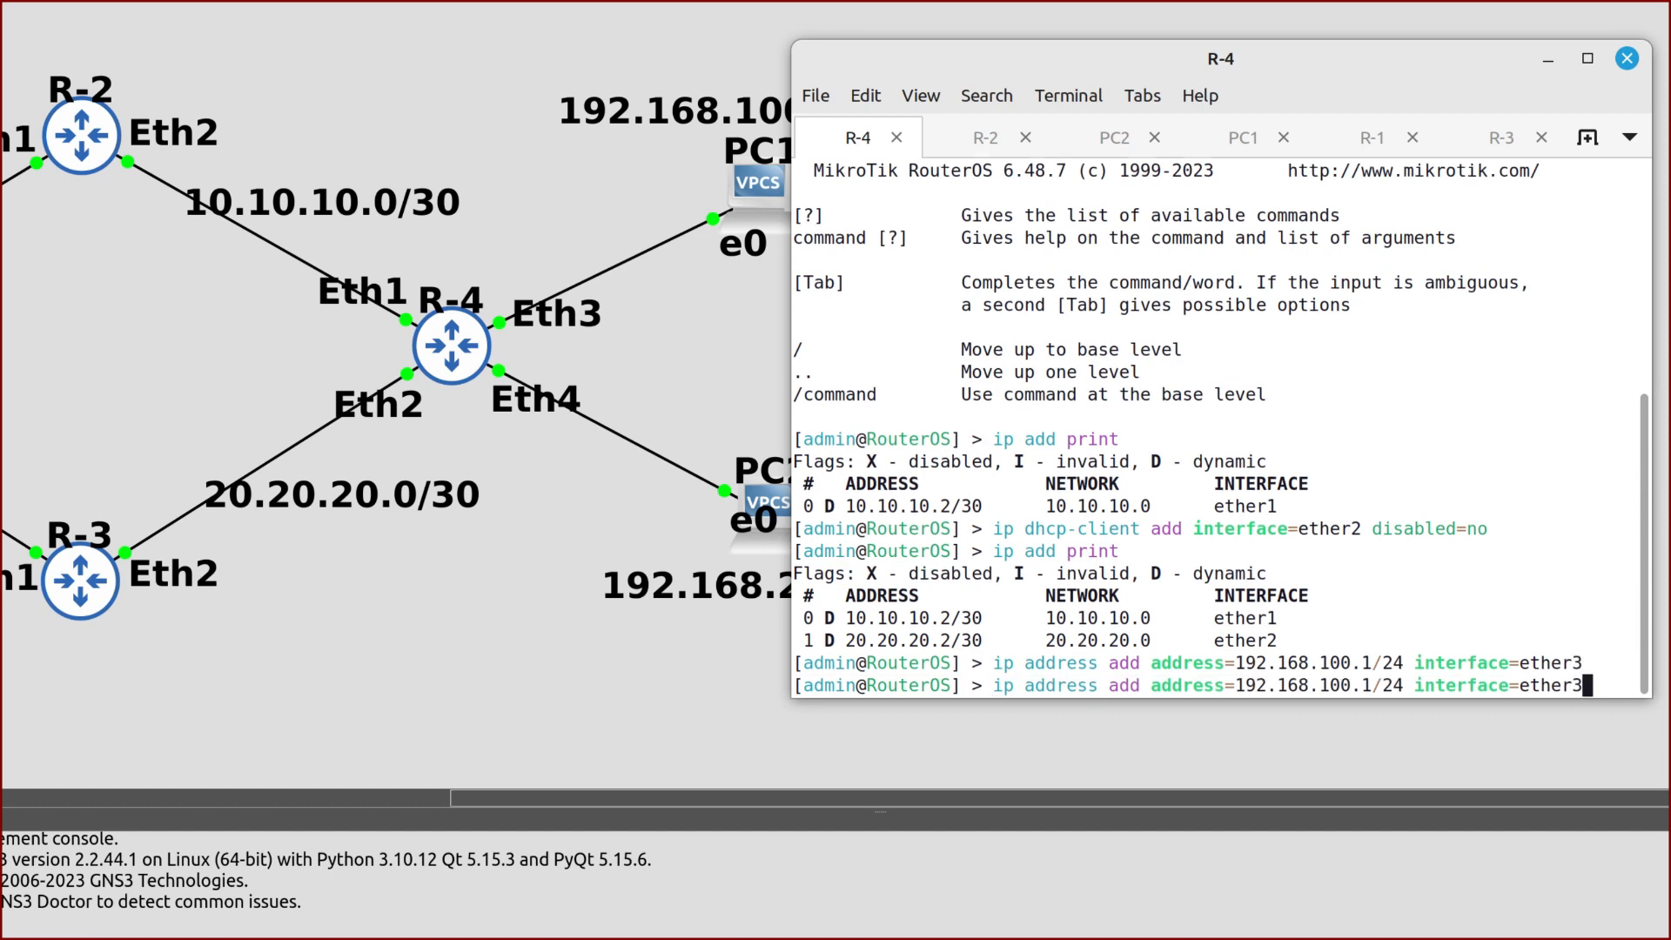
key(BackSpace)
key(BackSpace)
key(BackSpace)
key(BackSpace)
key(BackSpace)
key(BackSpace)
key(BackSpace)
key(BackSpace)
key(BackSpace)
key(BackSpace)
key(BackSpace)
key(BackSpace)
key(BackSpace)
key(BackSpace)
key(BackSpace)
key(BackSpace)
key(BackSpace)
key(BackSpace)
key(BackSpace)
key(BackSpace)
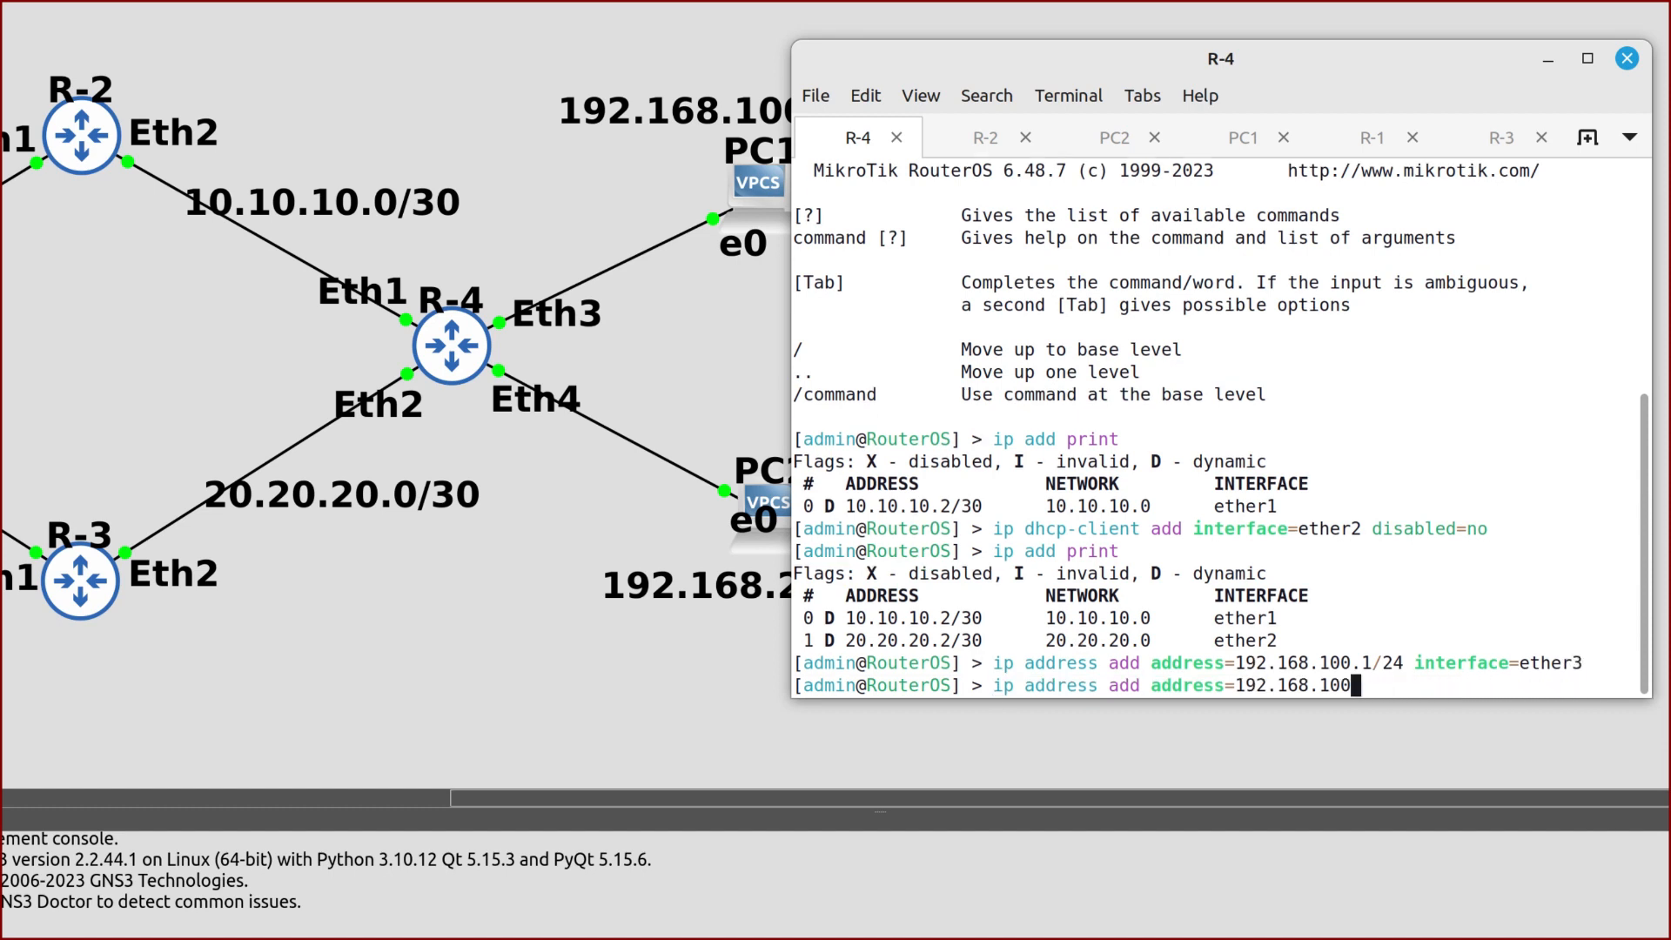
key(BackSpace)
text(200.1/24 inter)
key(Tab)
text(ether)
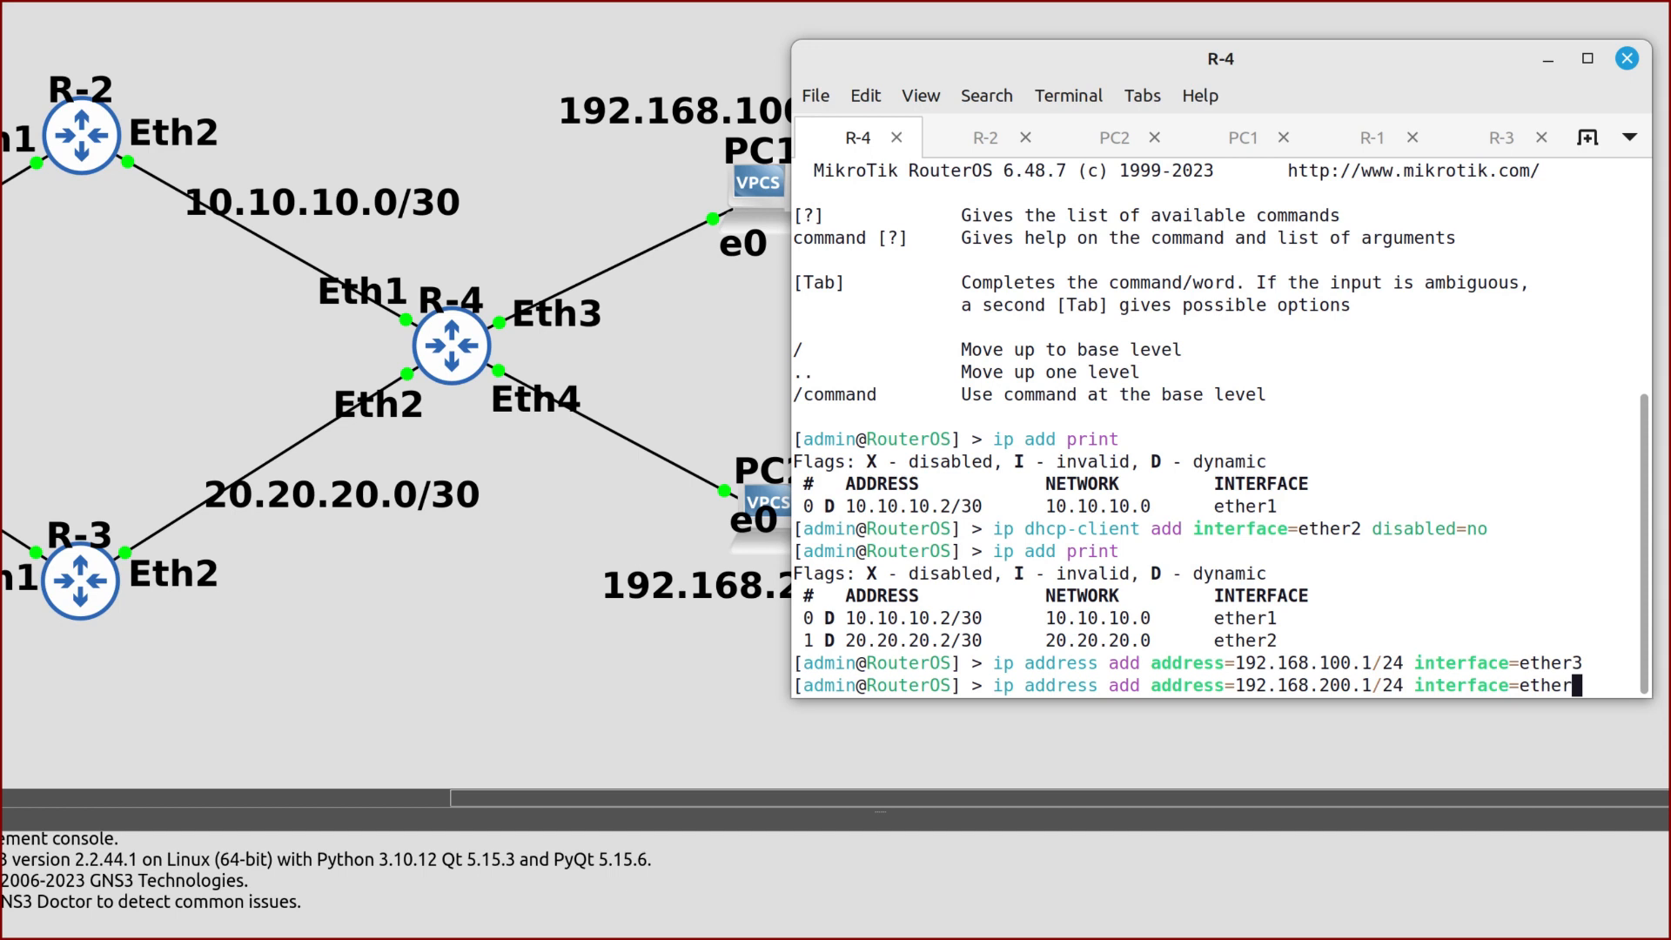
text(4)
key(Return)
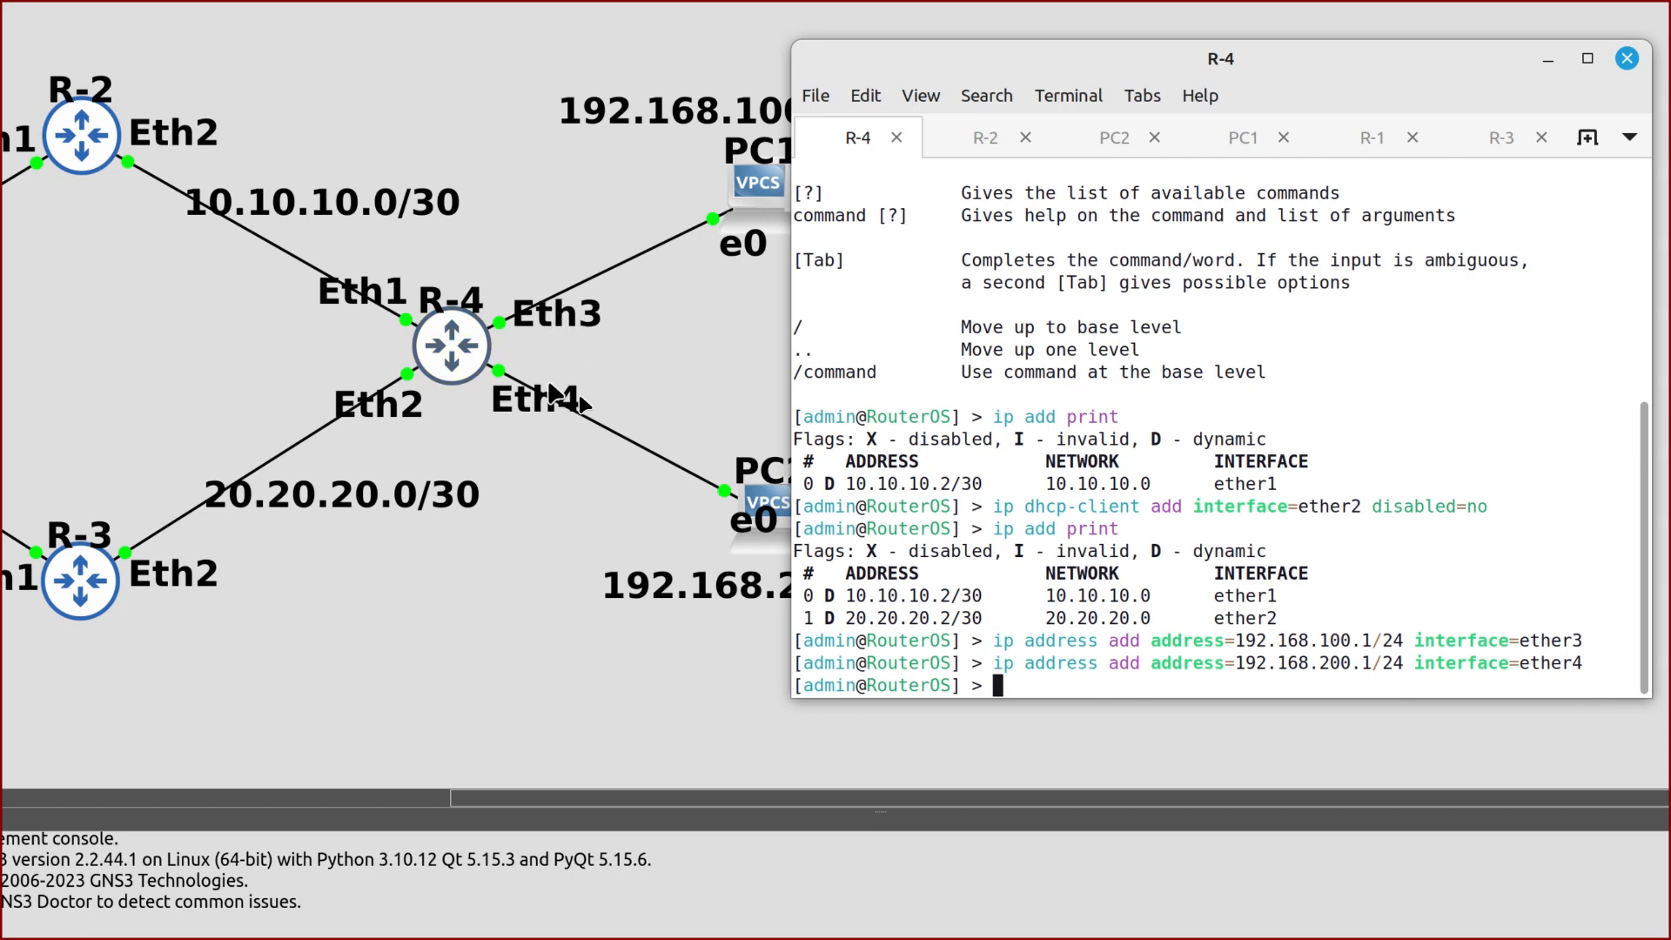
Run the DHCP server setup on ether3, accepting the default network, gateway, pool, DNS and lease
text(ip dhcp-server setup)
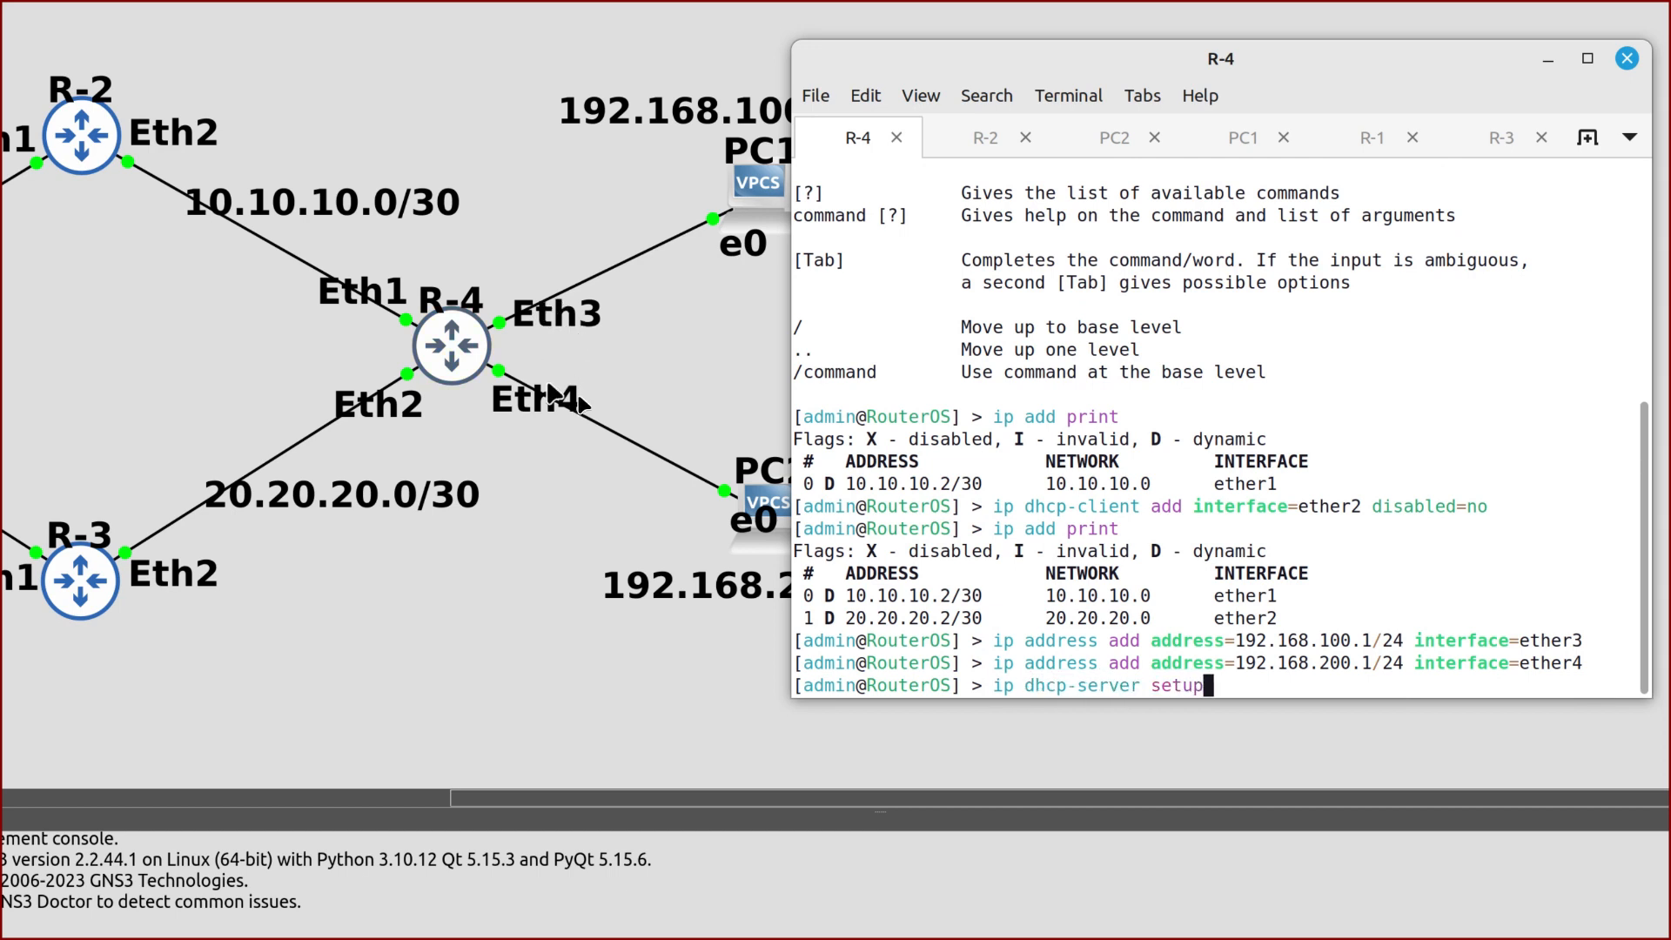
key(Return)
text(ether)
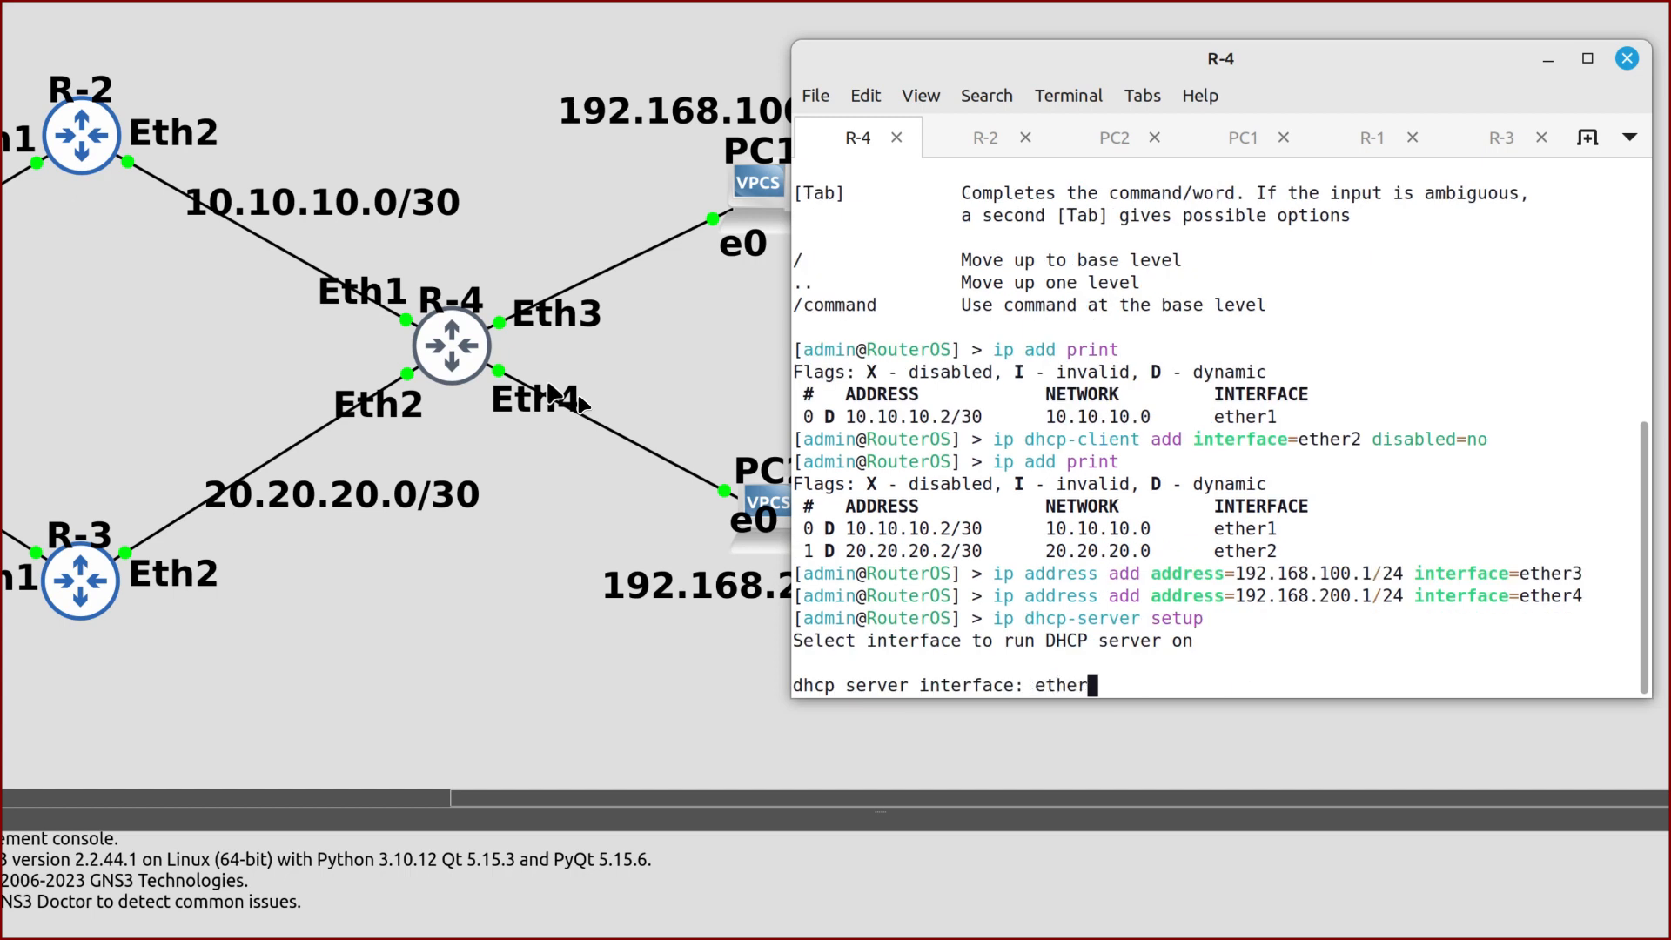
text(3)
key(Return)
key(Return)
key(Return)
key(Return)
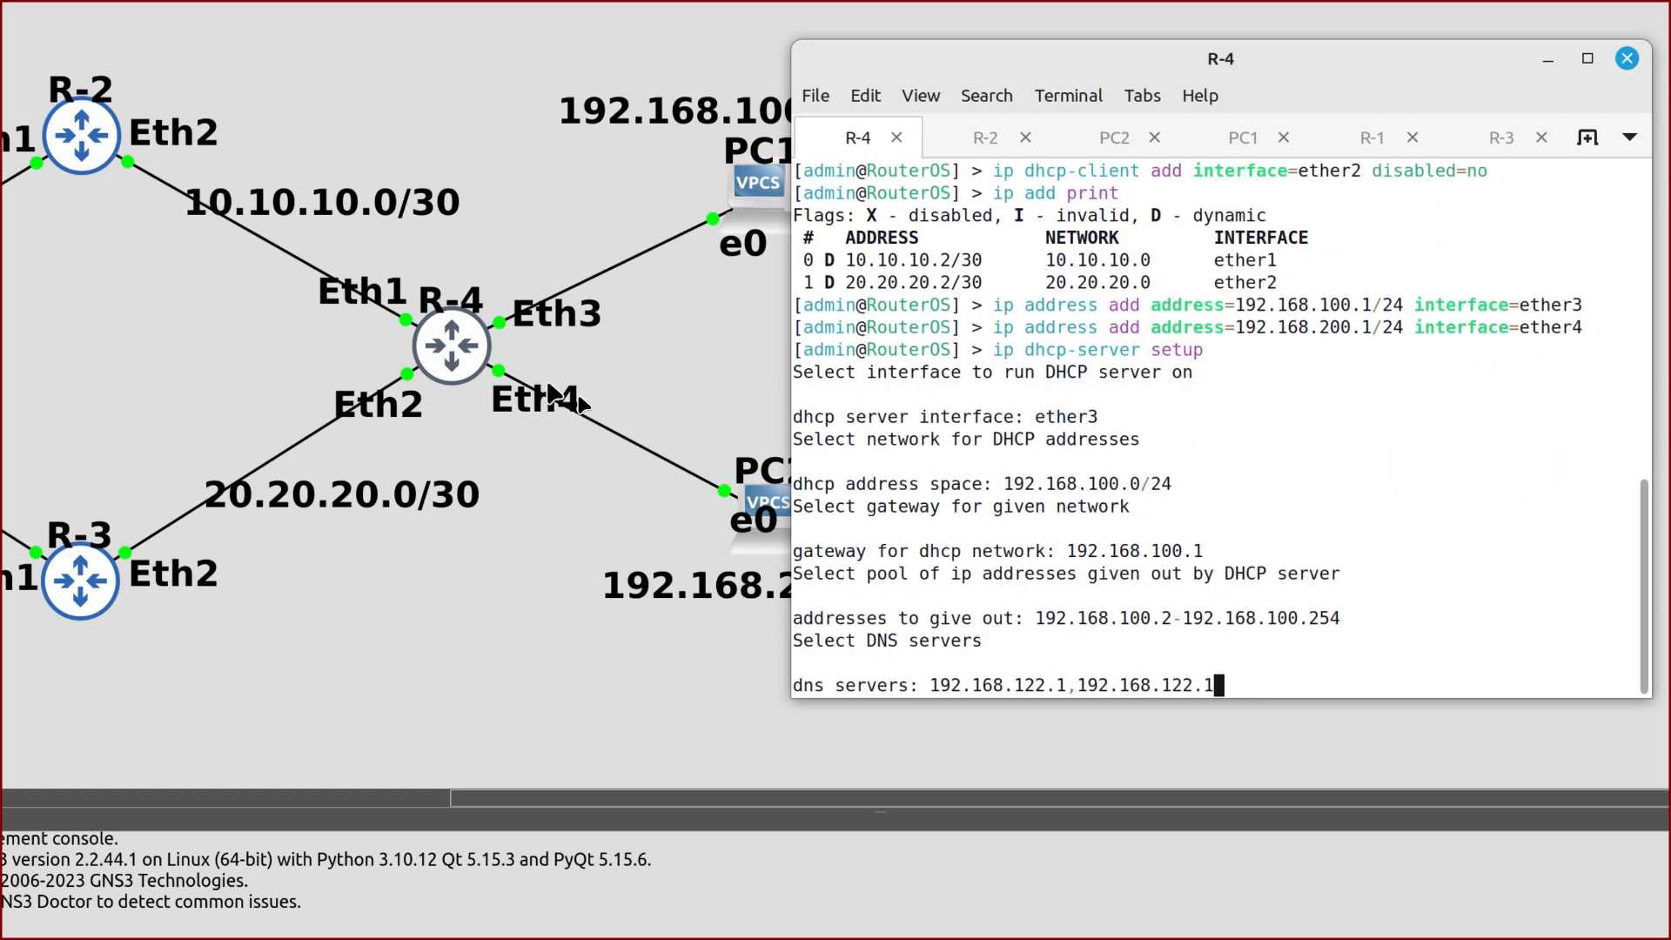
key(Return)
key(Return)
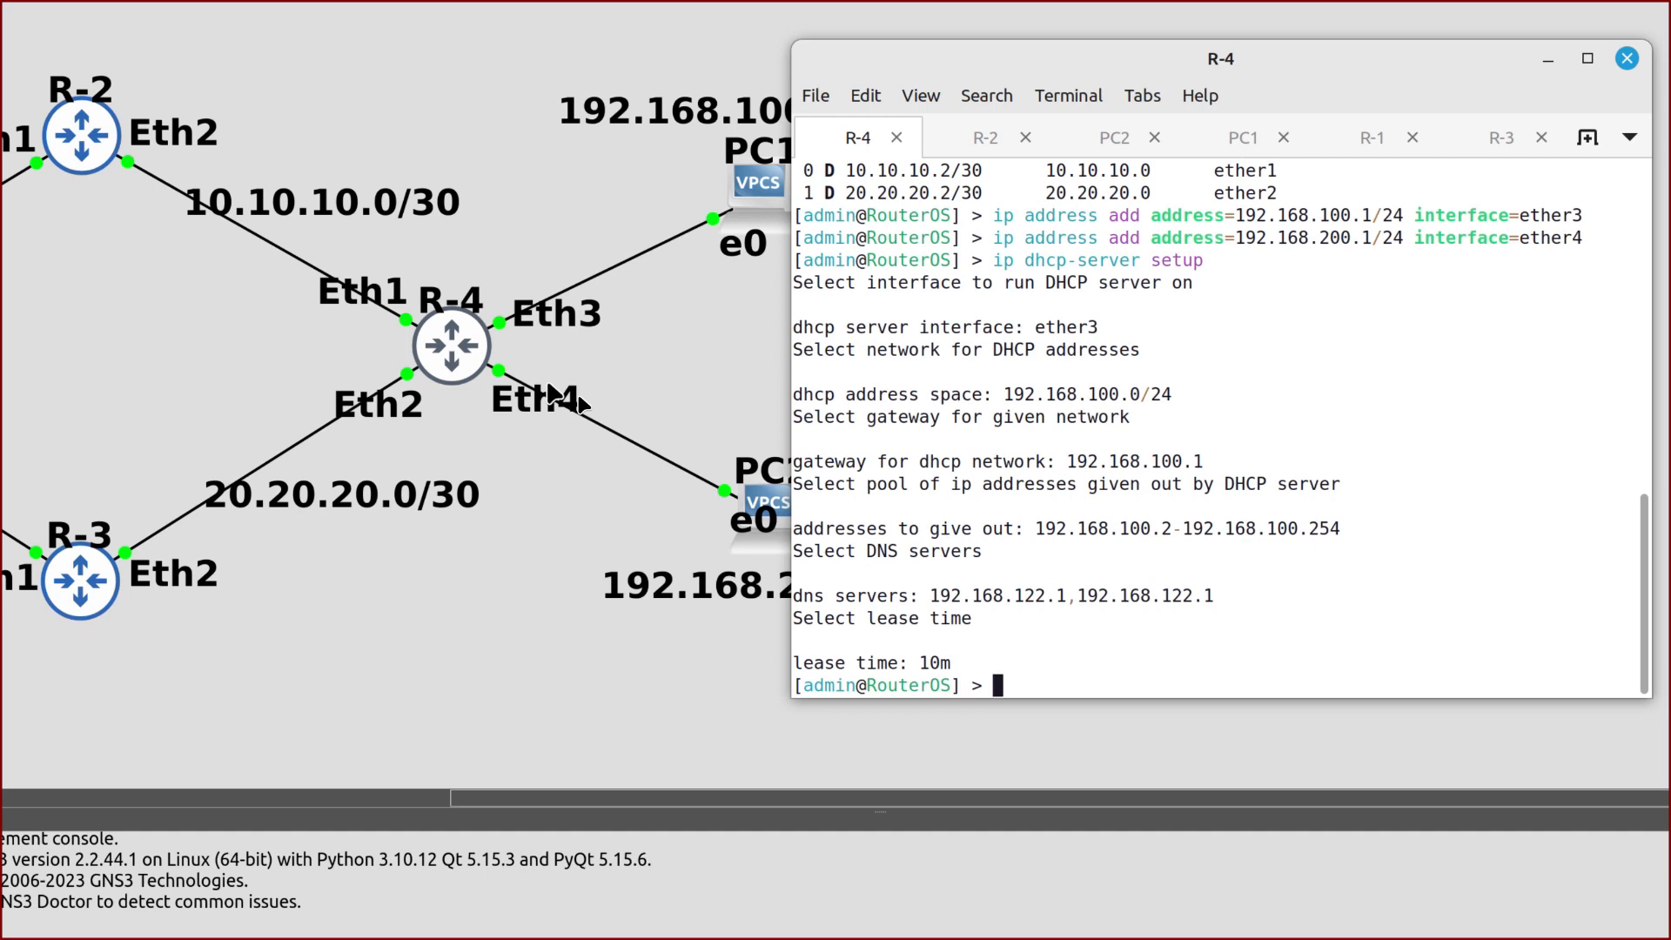
Set up a DHCP server on ether4 for 192.168.200.2–192.168.200.254, gateway 192.168.200.1, 10m lease
key(Up)
key(Return)
text(ether4)
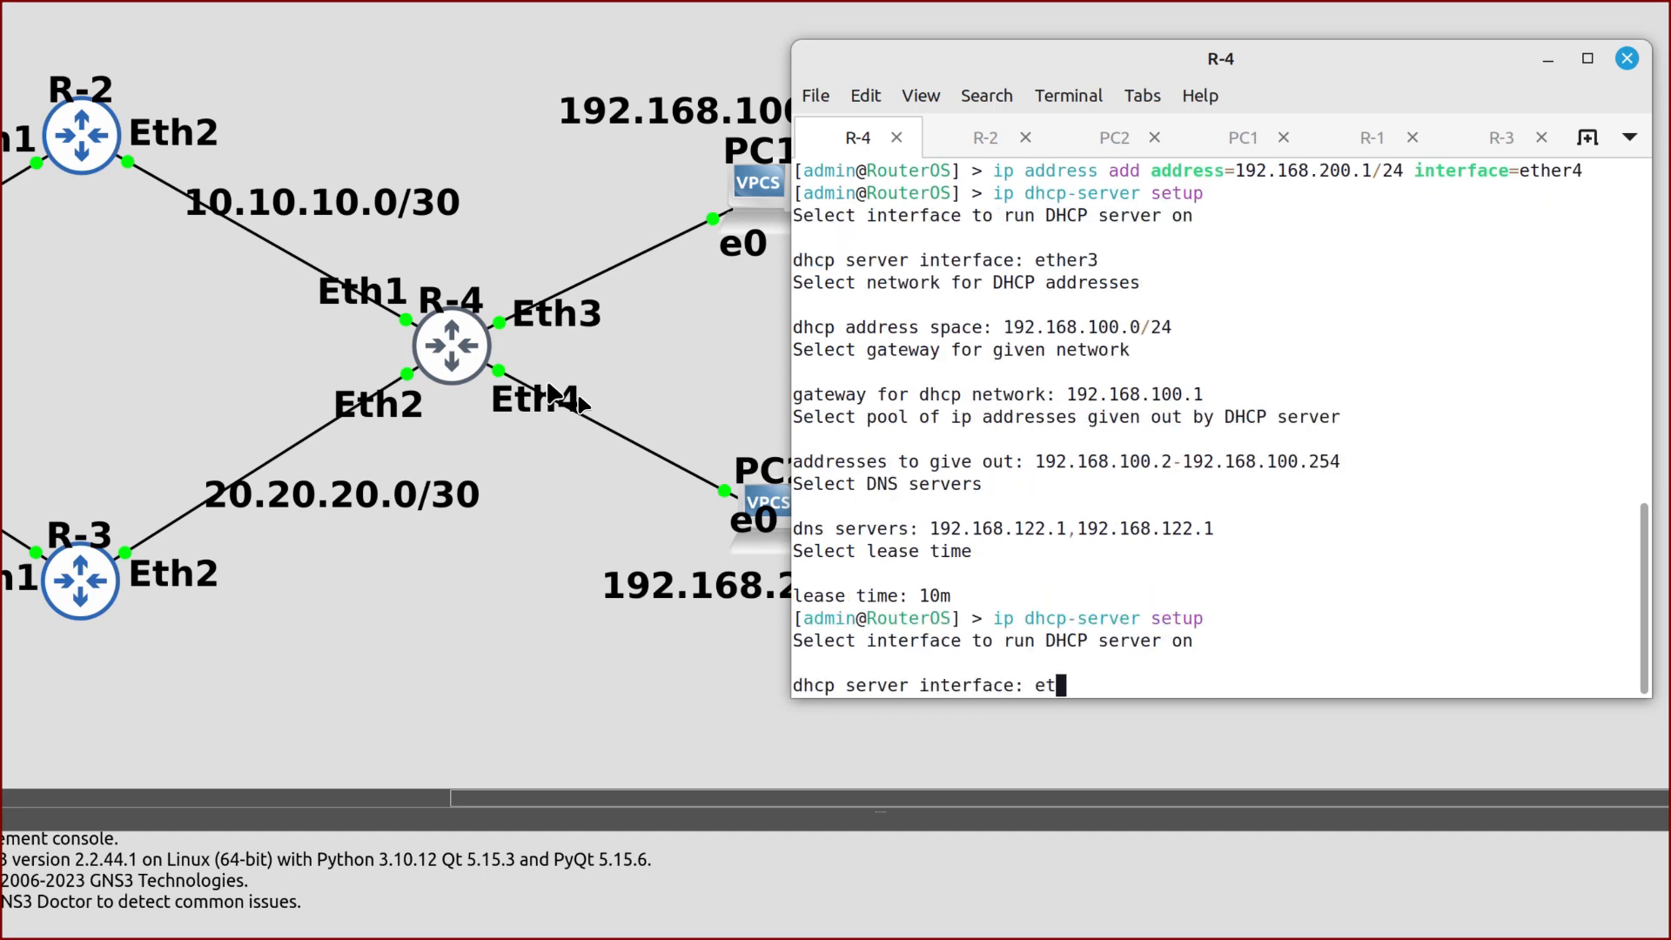
key(Return)
key(Return)
key(Return)
key(Return)
key(Return)
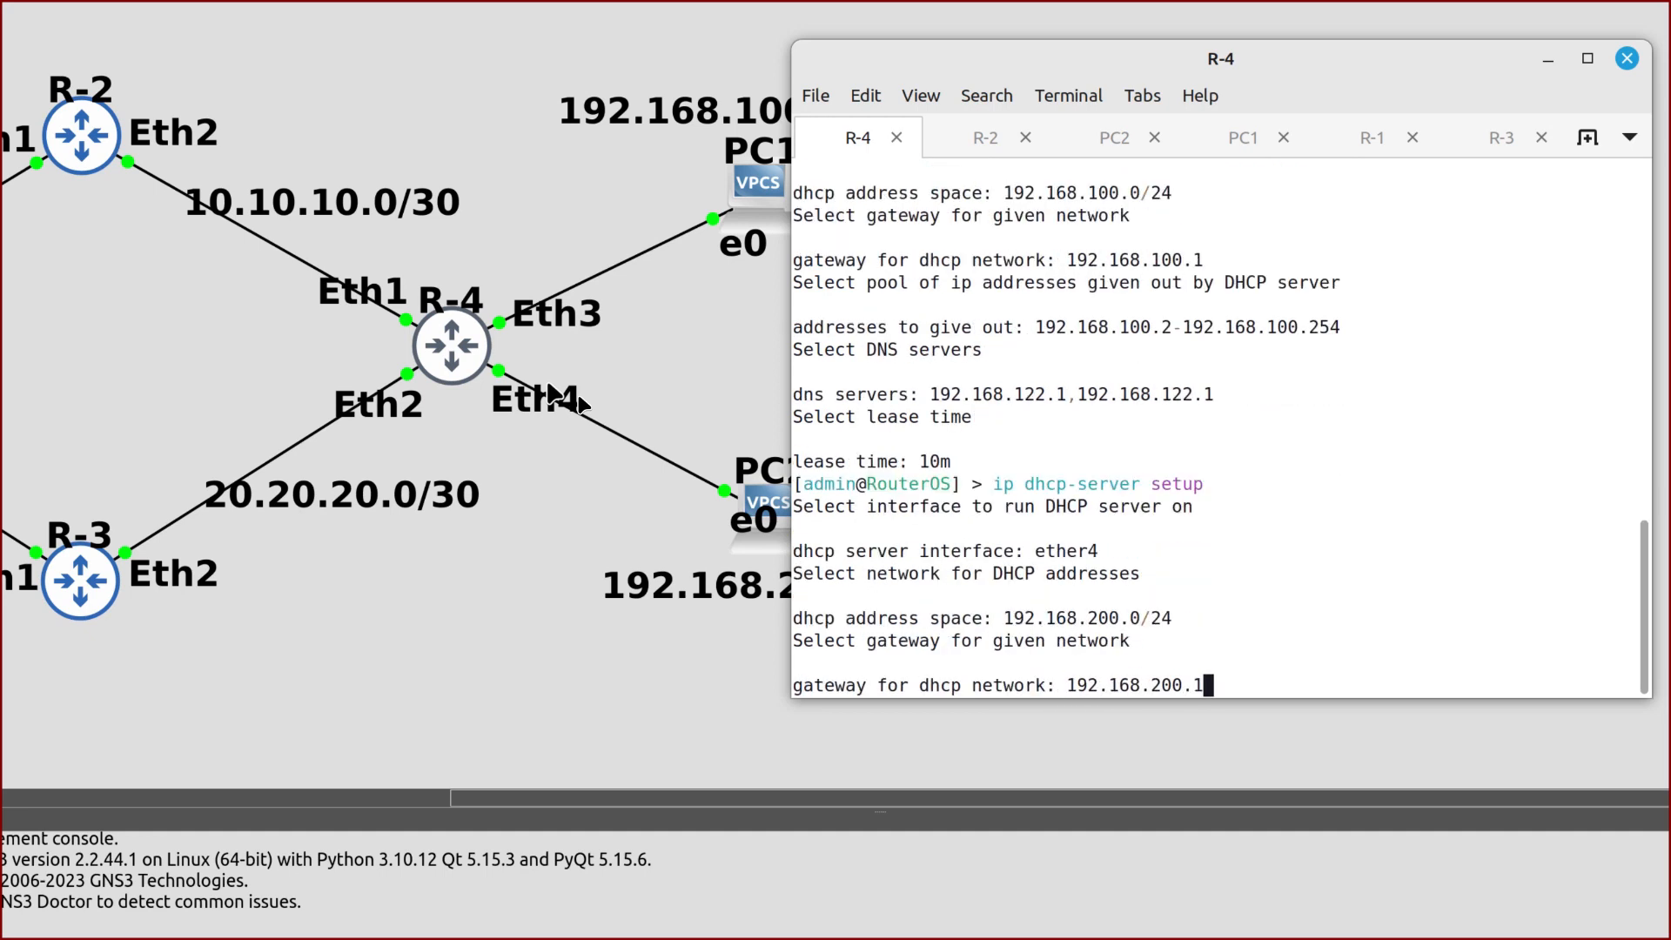
key(Return)
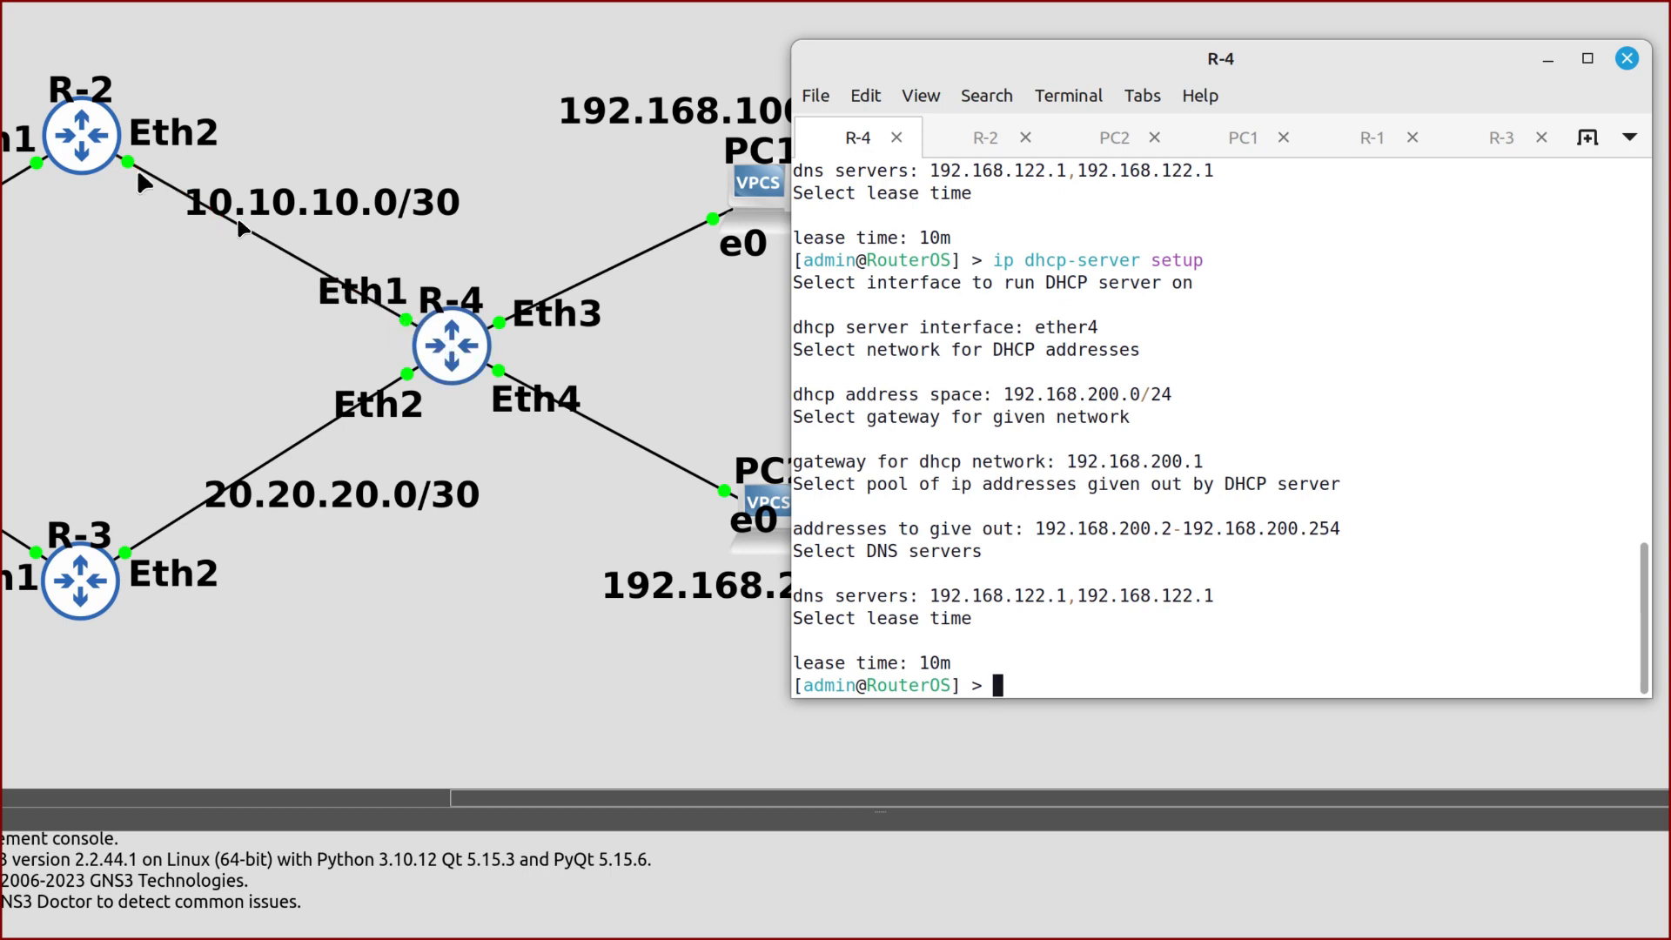
text(ip firewall nat)
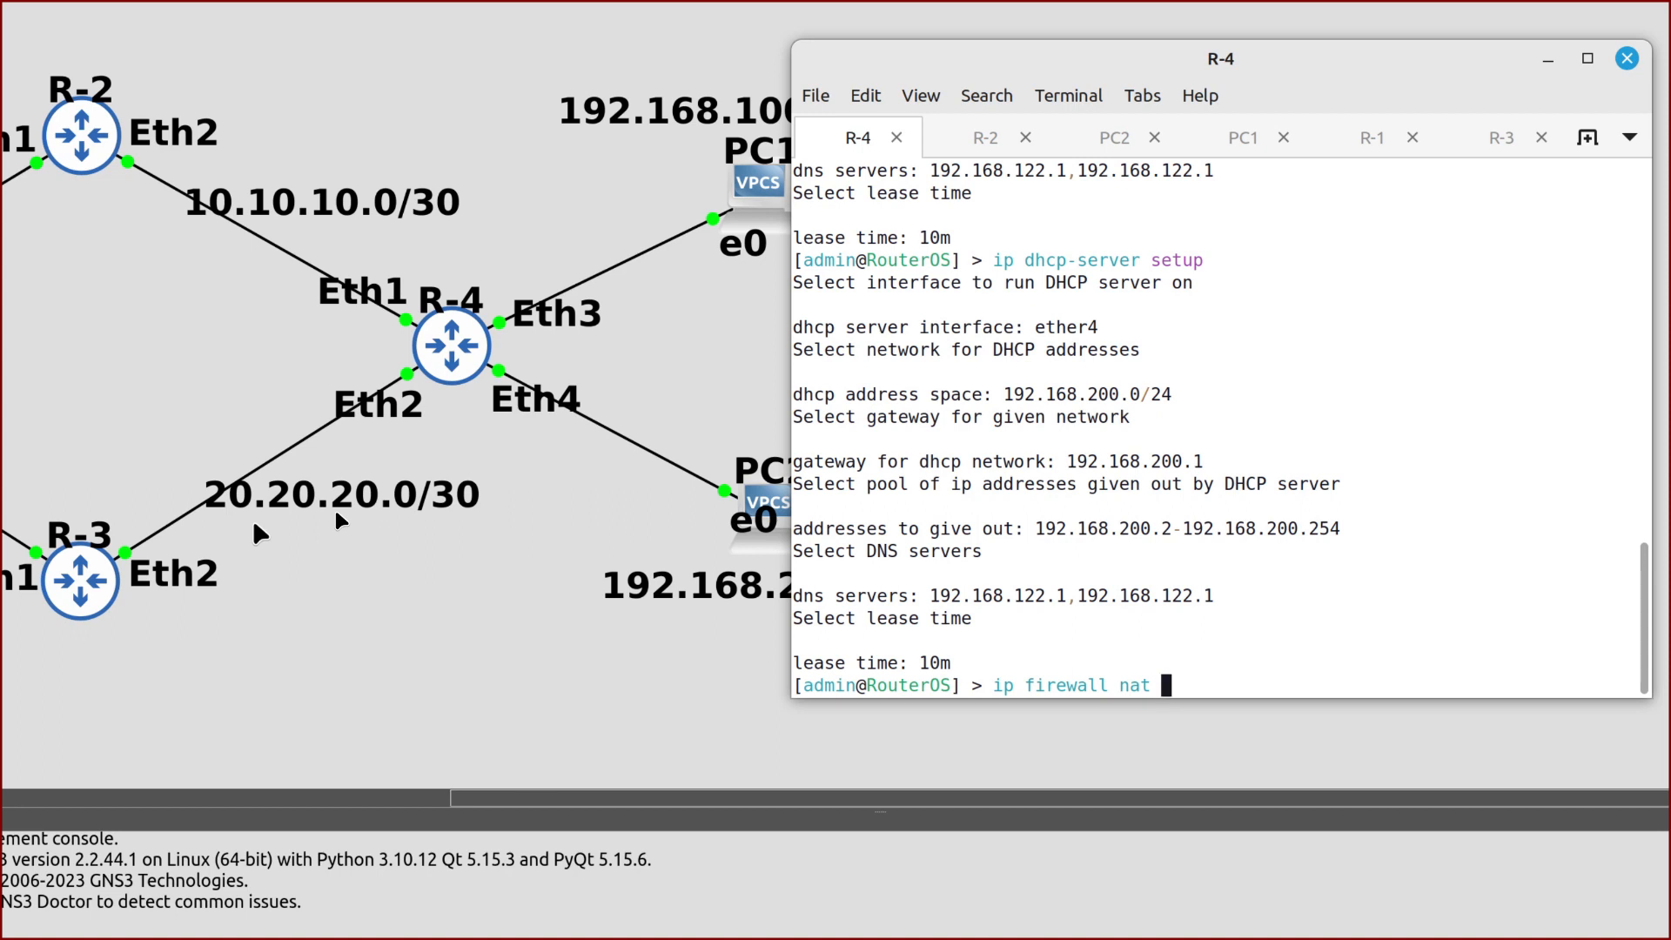
Add a srcnat masquerade rule for traffic leaving ether1
text(add chain=srcnat )
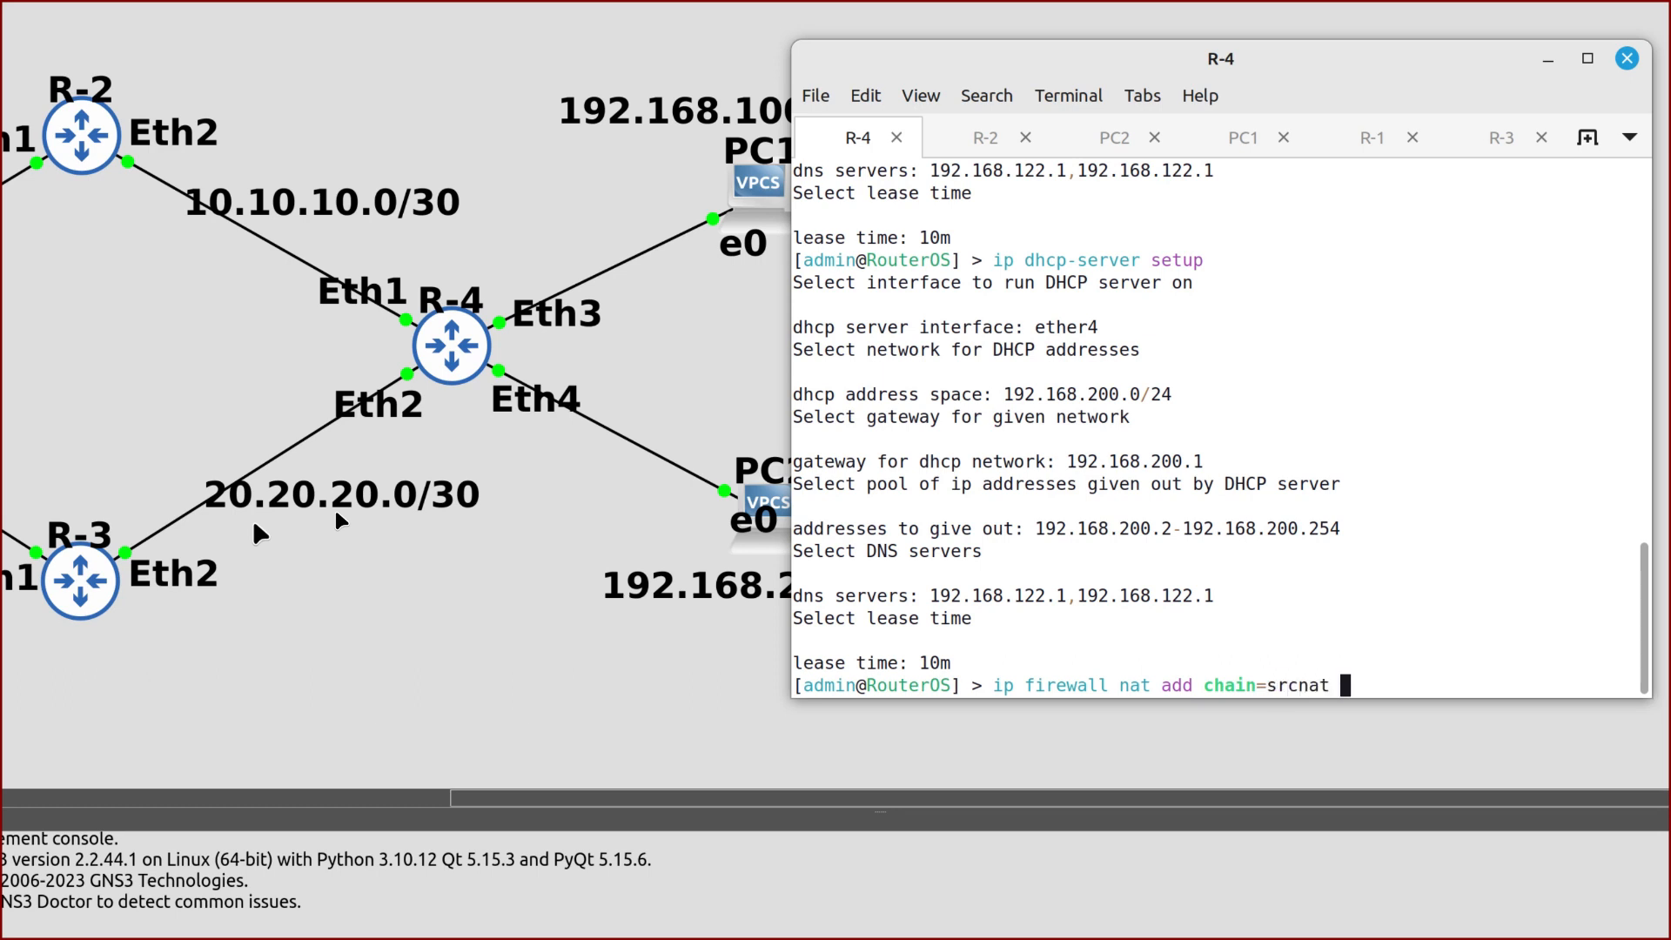
text(out-interface=)
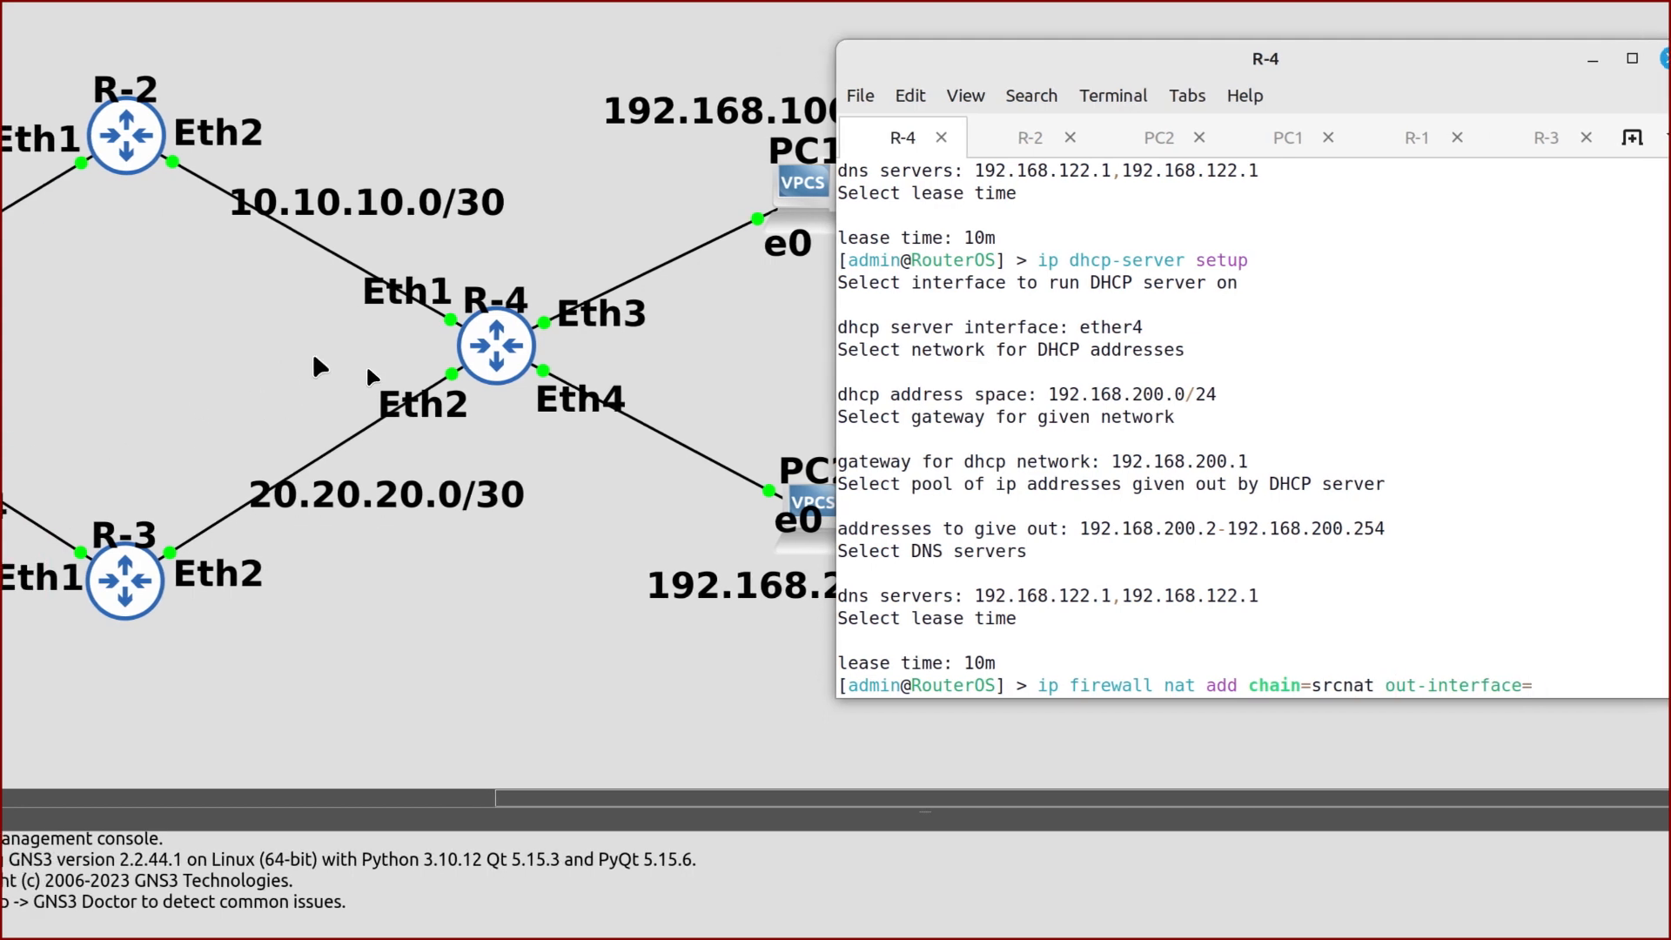
text(ether1 ac)
key(Tab)
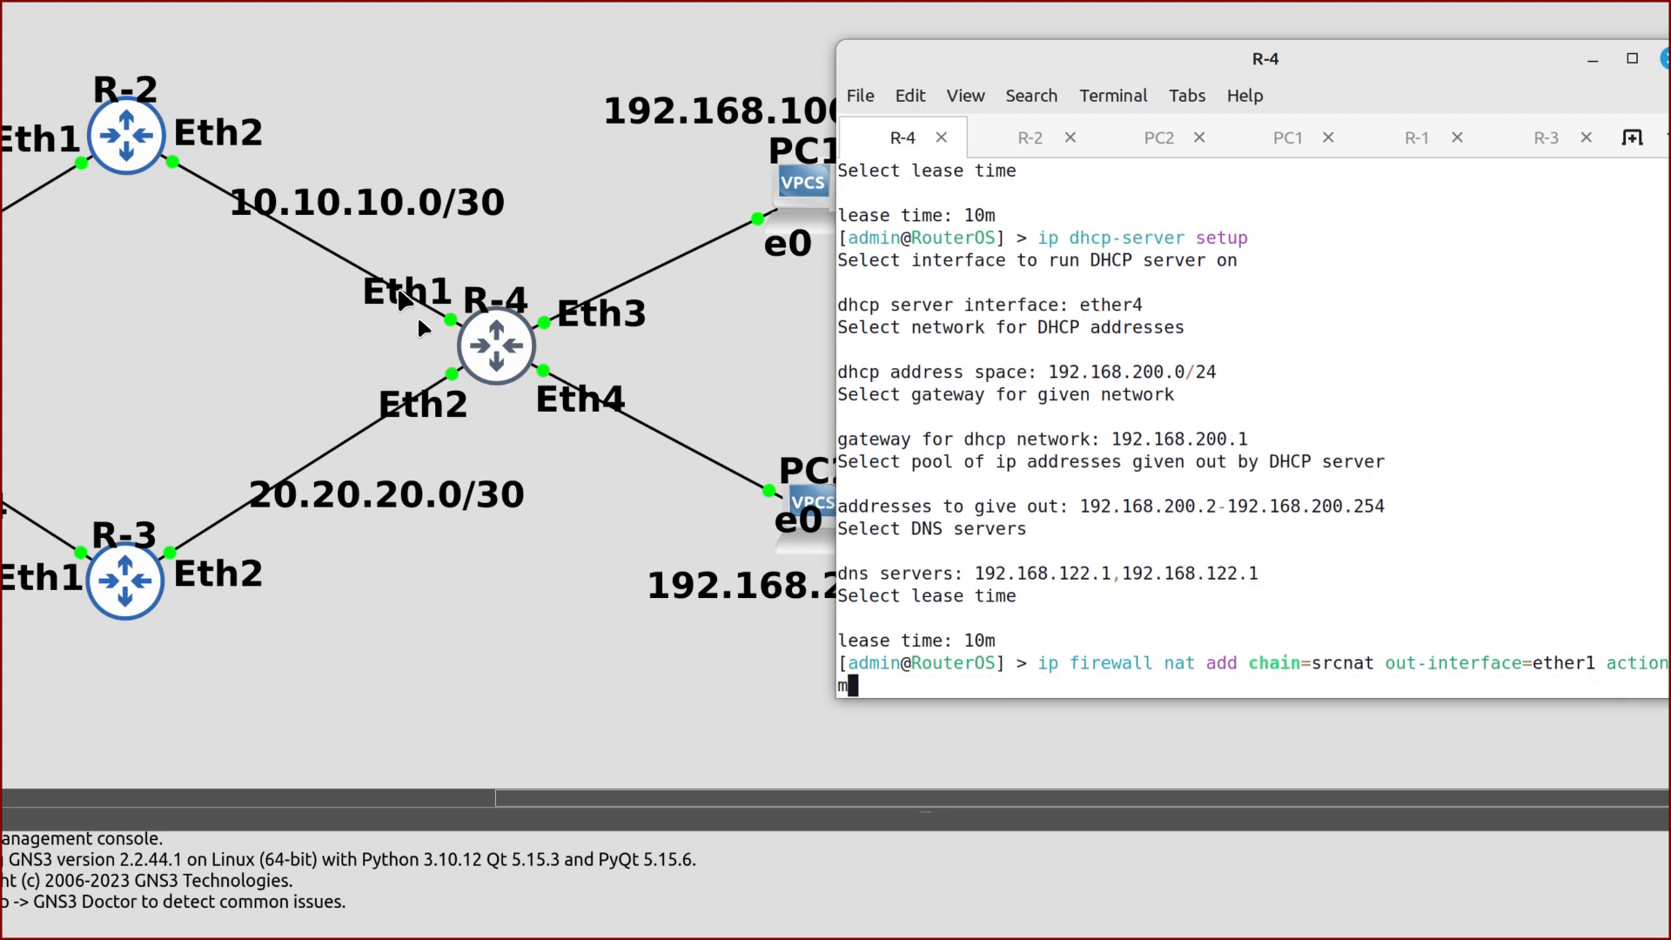
key(Tab)
text(ma)
key(Tab)
key(Return)
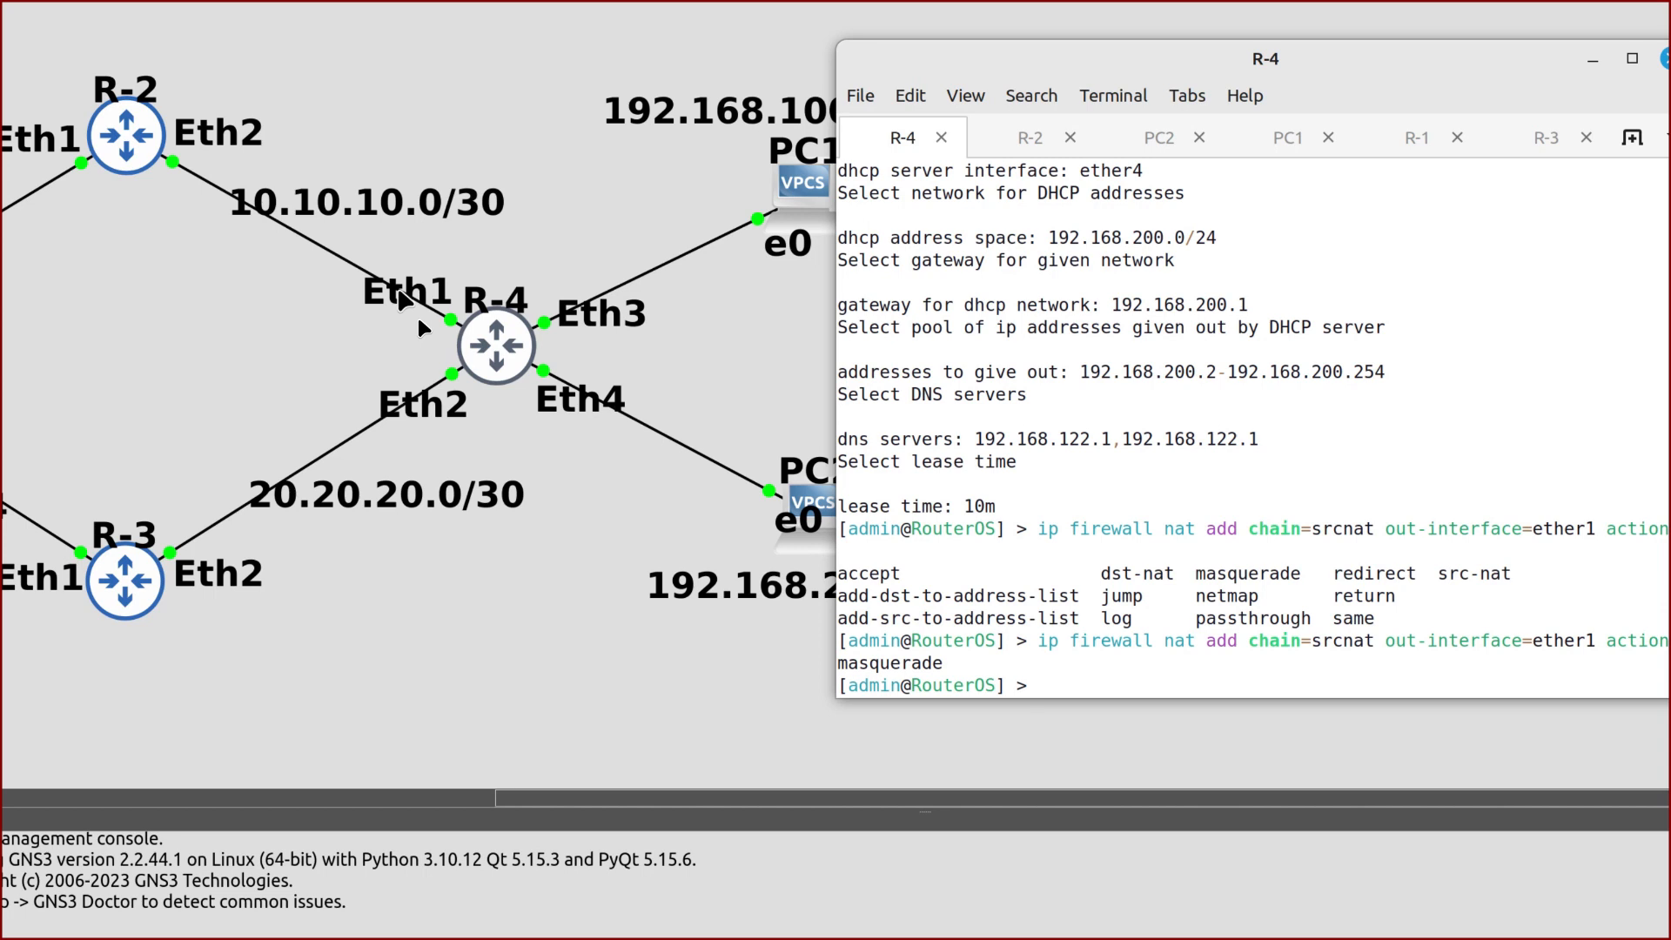
Add the matching srcnat masquerade rule for traffic leaving ether2
key(Up)
key(BackSpace)
key(BackSpace)
key(BackSpace)
key(BackSpace)
key(BackSpace)
key(BackSpace)
key(BackSpace)
key(BackSpace)
key(BackSpace)
key(BackSpace)
key(BackSpace)
key(BackSpace)
key(BackSpace)
key(BackSpace)
key(BackSpace)
key(BackSpace)
key(BackSpace)
key(BackSpace)
key(BackSpace)
key(BackSpace)
text(2 )
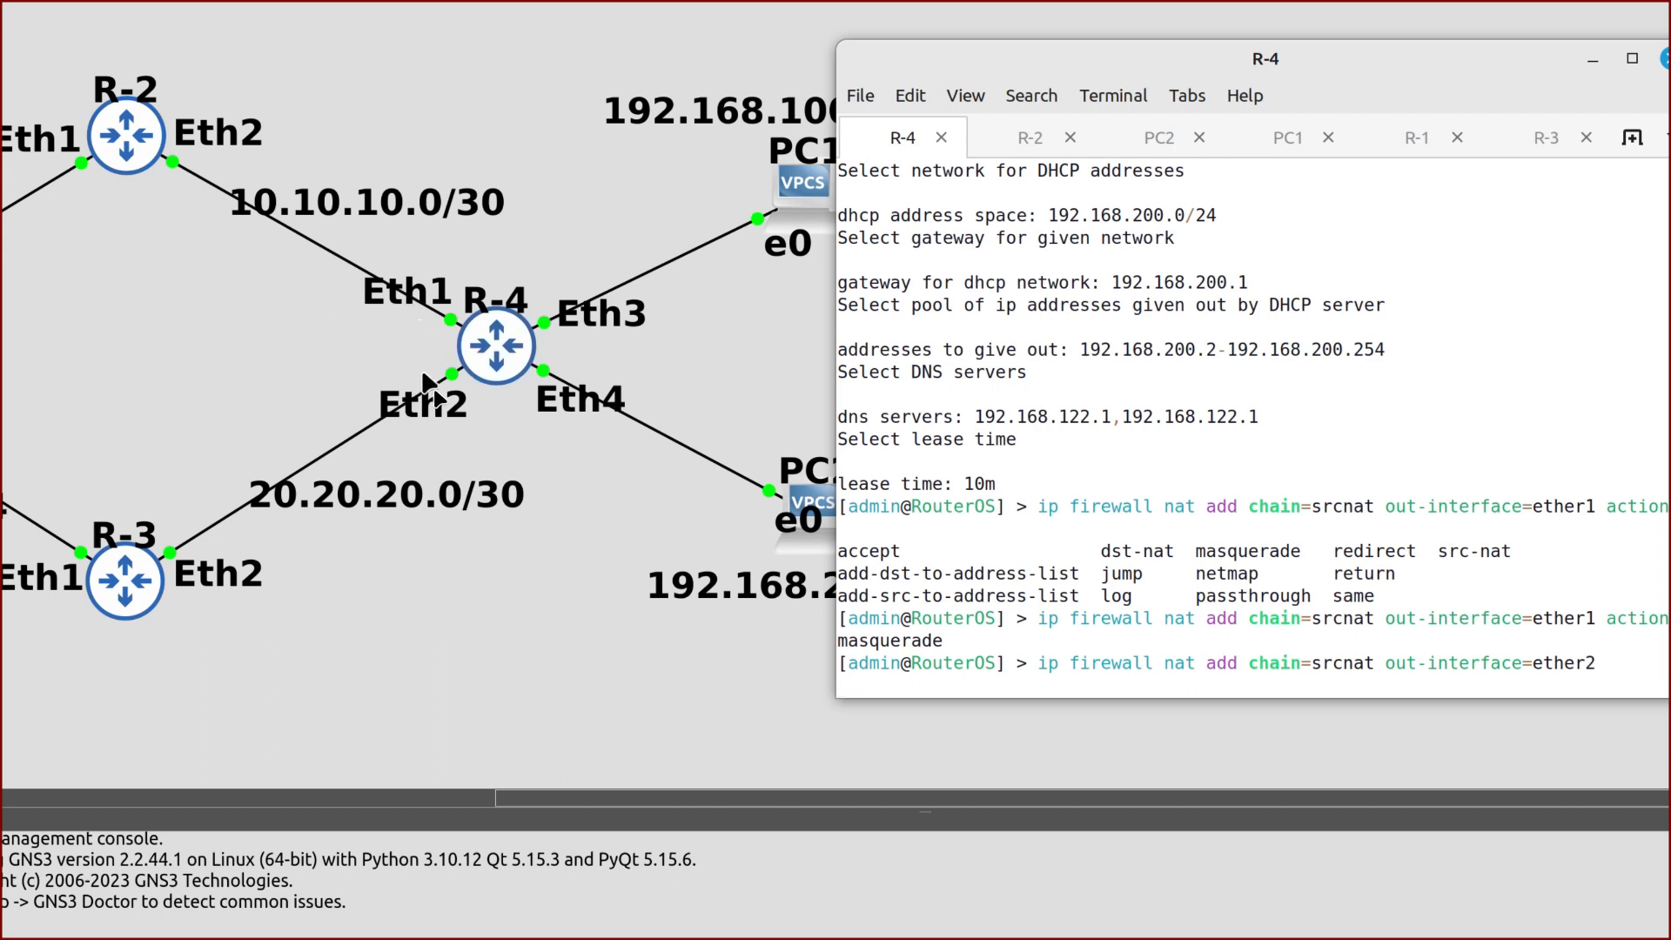
text(action=masquerade)
key(Return)
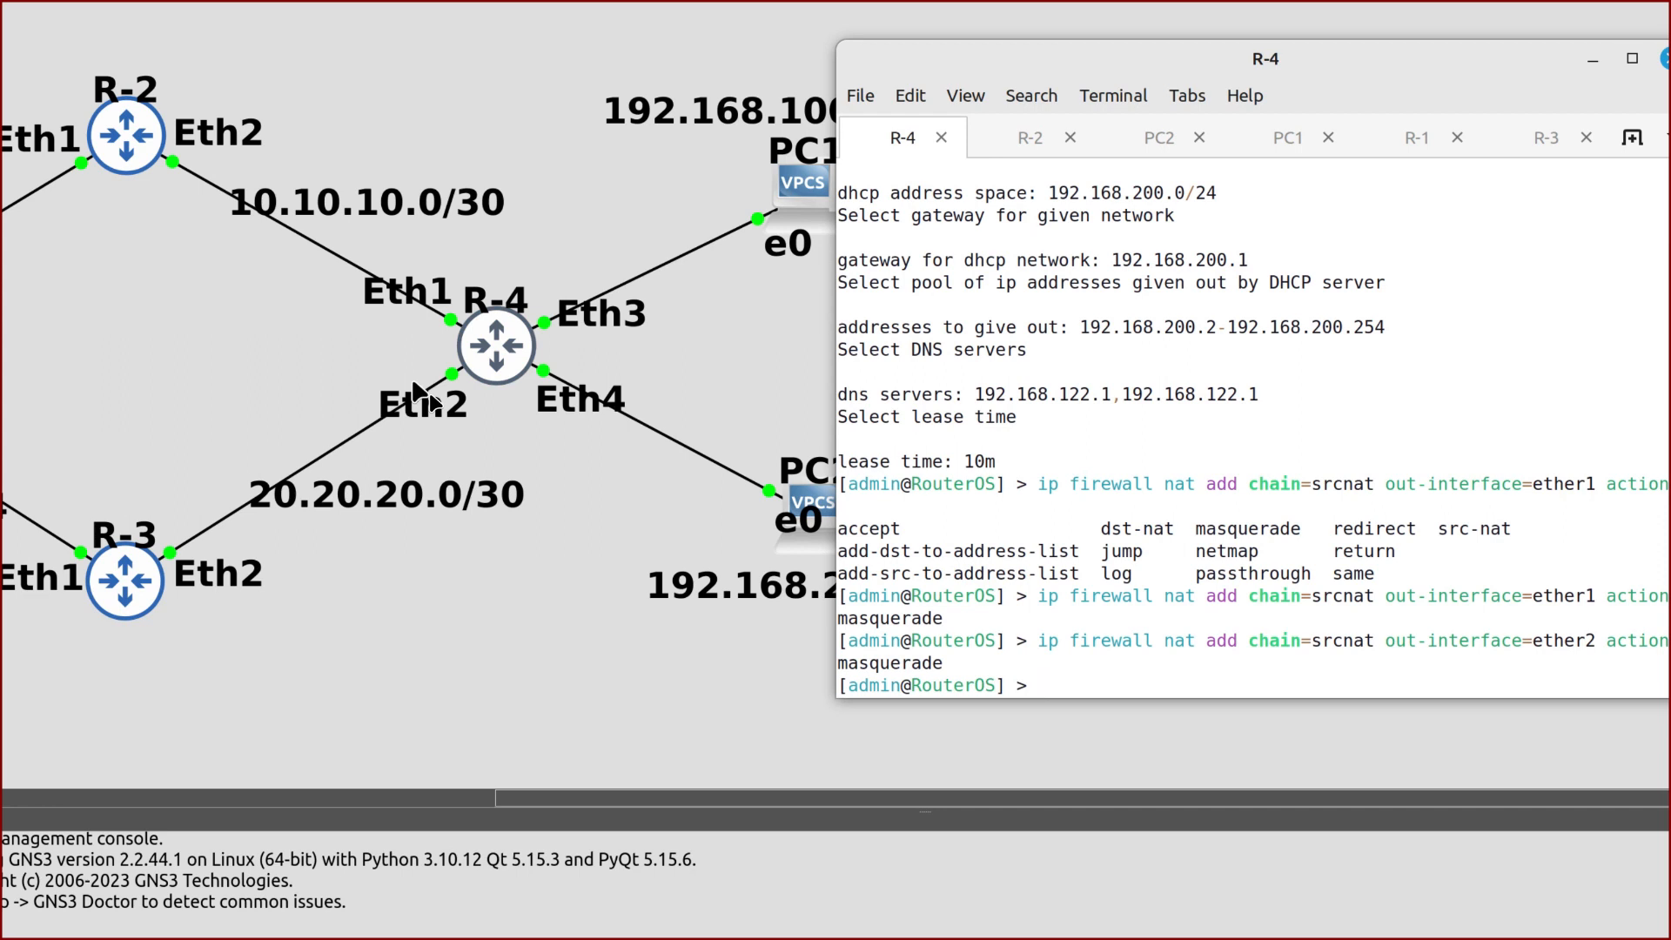
text(ping 10.10.10.1)
Ping 10.10.10.1 and 20.20.20.1 from R-4 to confirm both uplinks respond
key(Return)
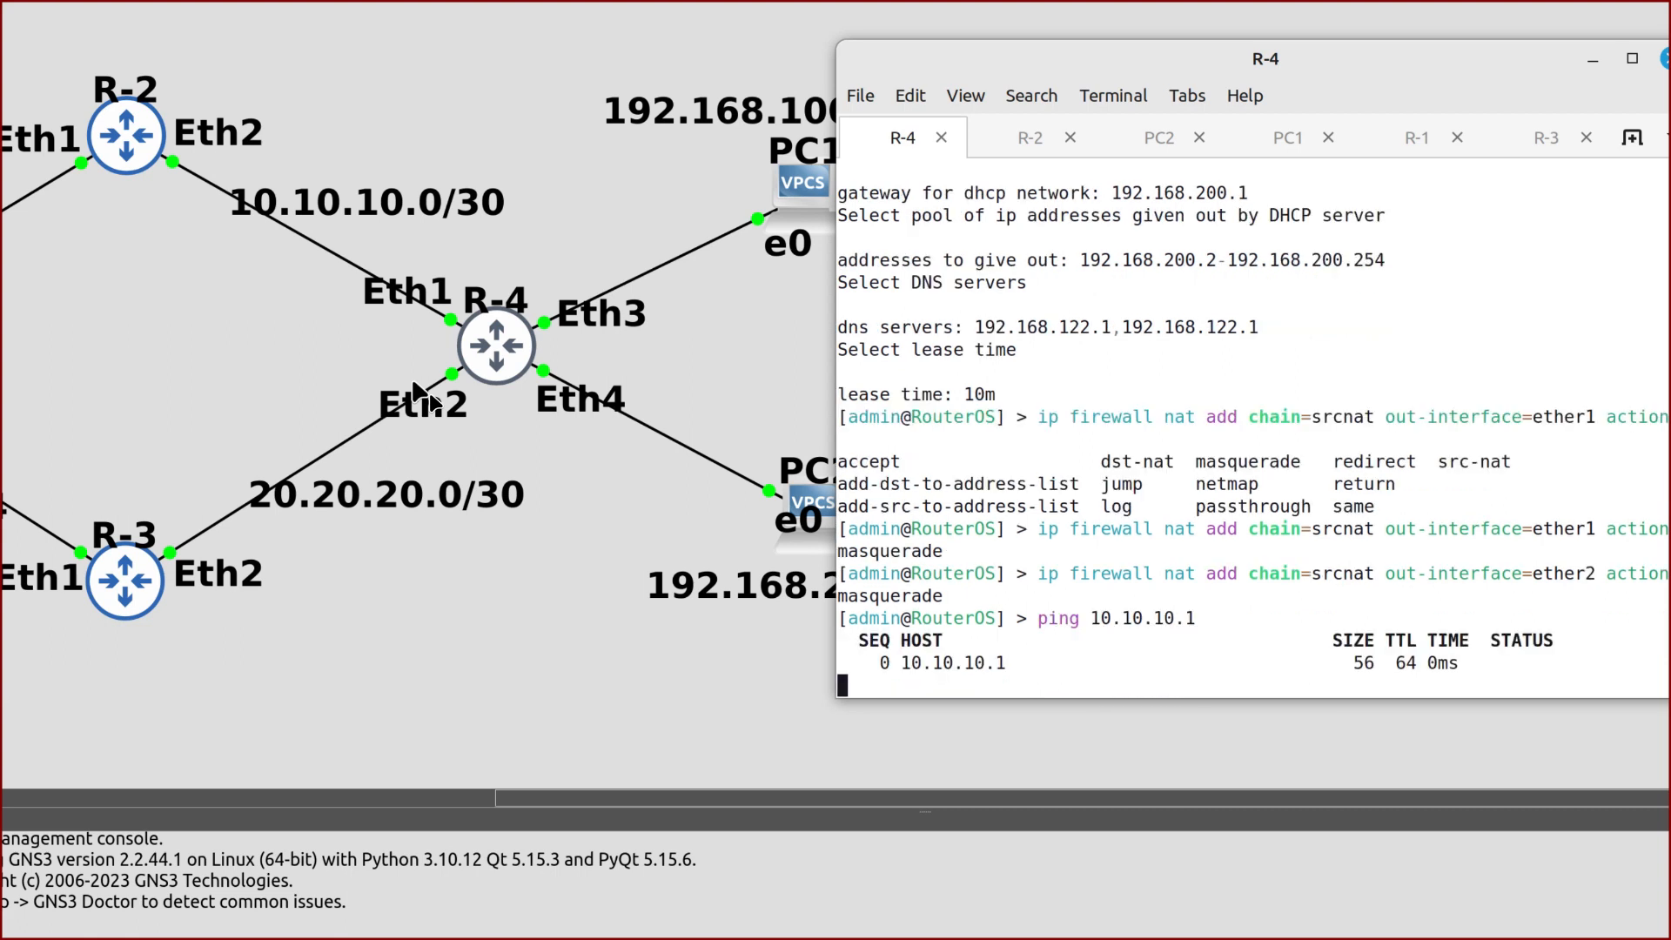
key(ctrl+c)
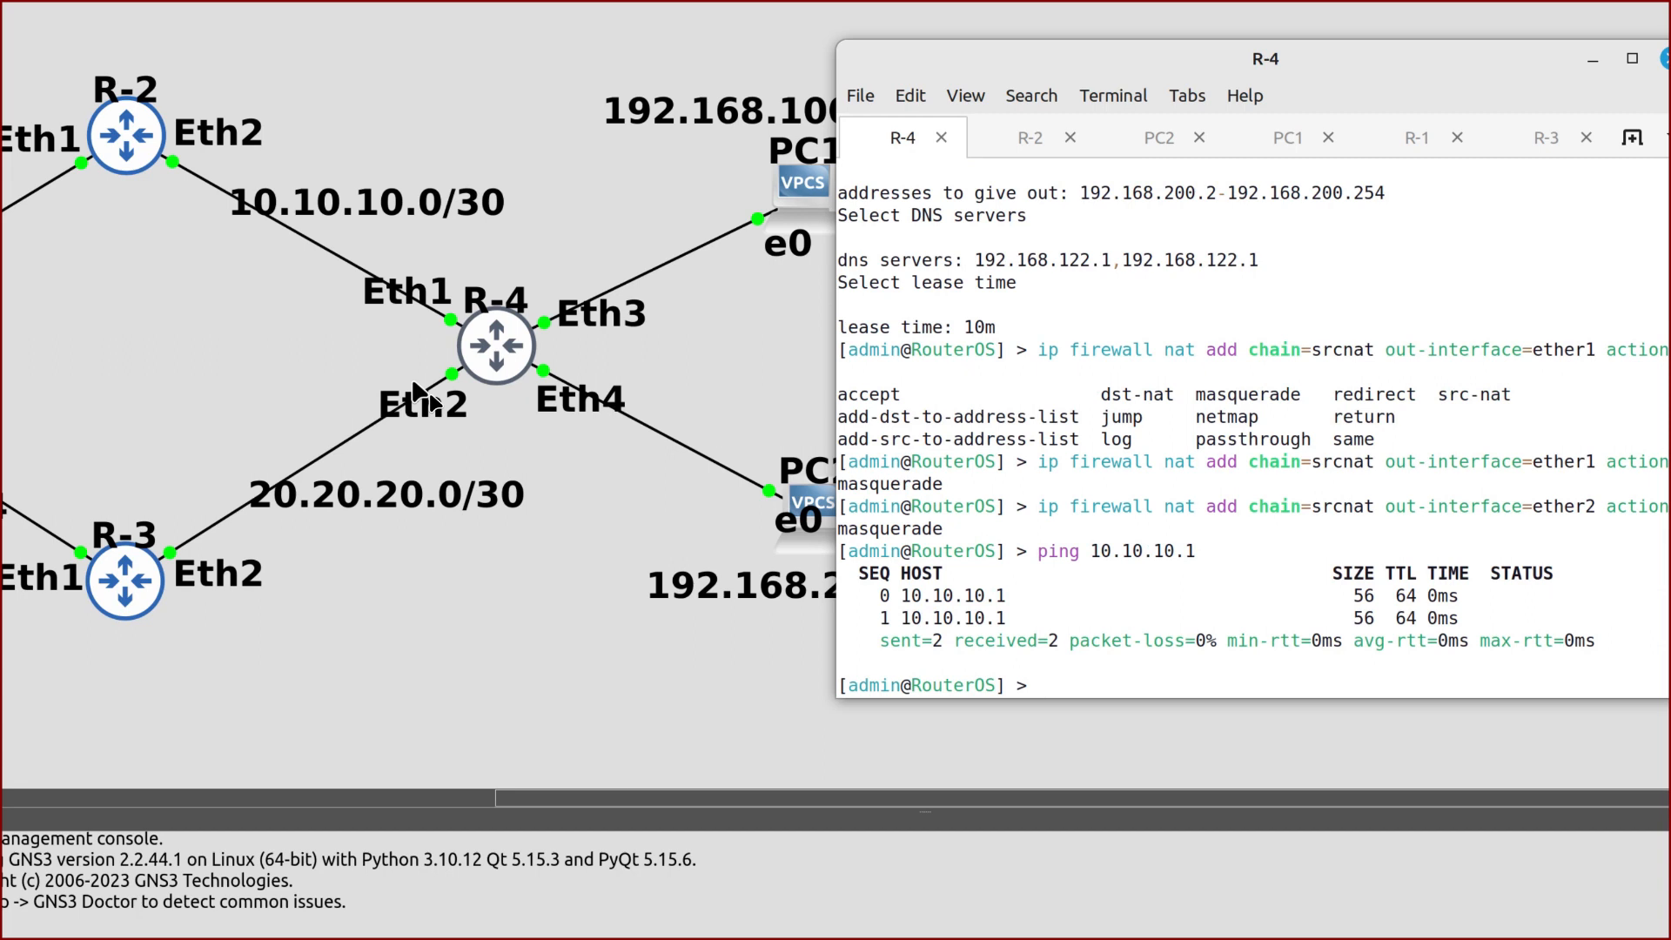
key(Up)
key(BackSpace)
key(BackSpace)
key(BackSpace)
key(BackSpace)
key(BackSpace)
key(BackSpace)
key(BackSpace)
key(BackSpace)
key(BackSpace)
key(BackSpace)
text(20.20)
key(BackSpace)
key(BackSpace)
text(.20.20.1)
key(Return)
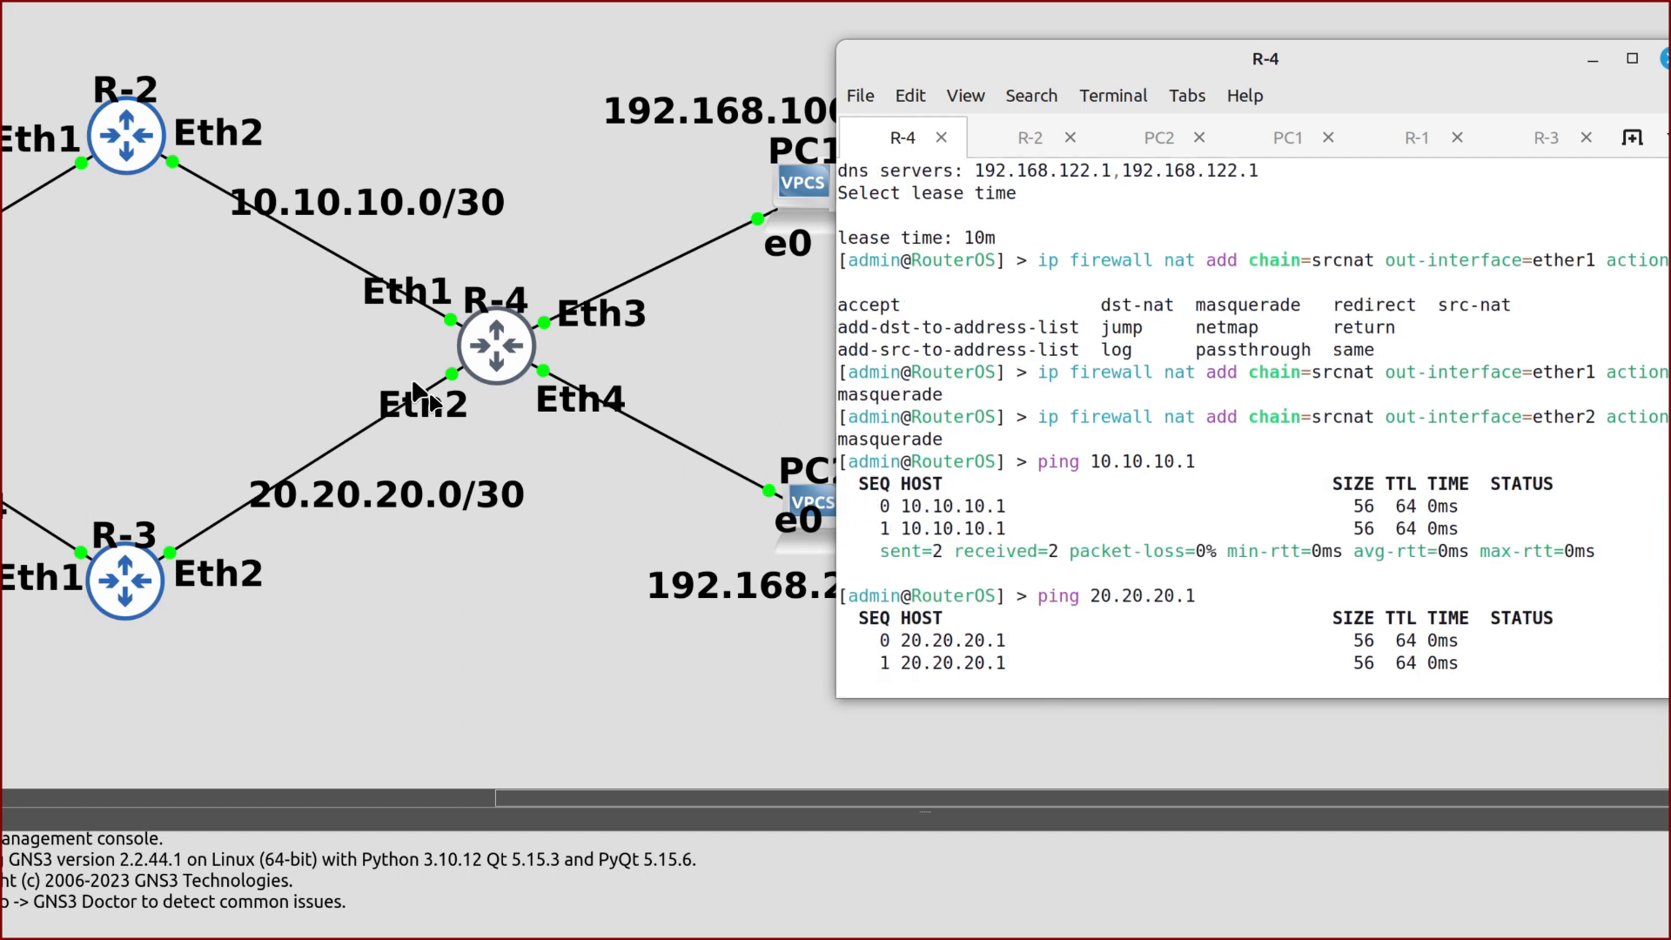
key(ctrl+c)
Ping 8.8.8.8 from R-4, getting 0% loss with a 44ms average
text(ping )
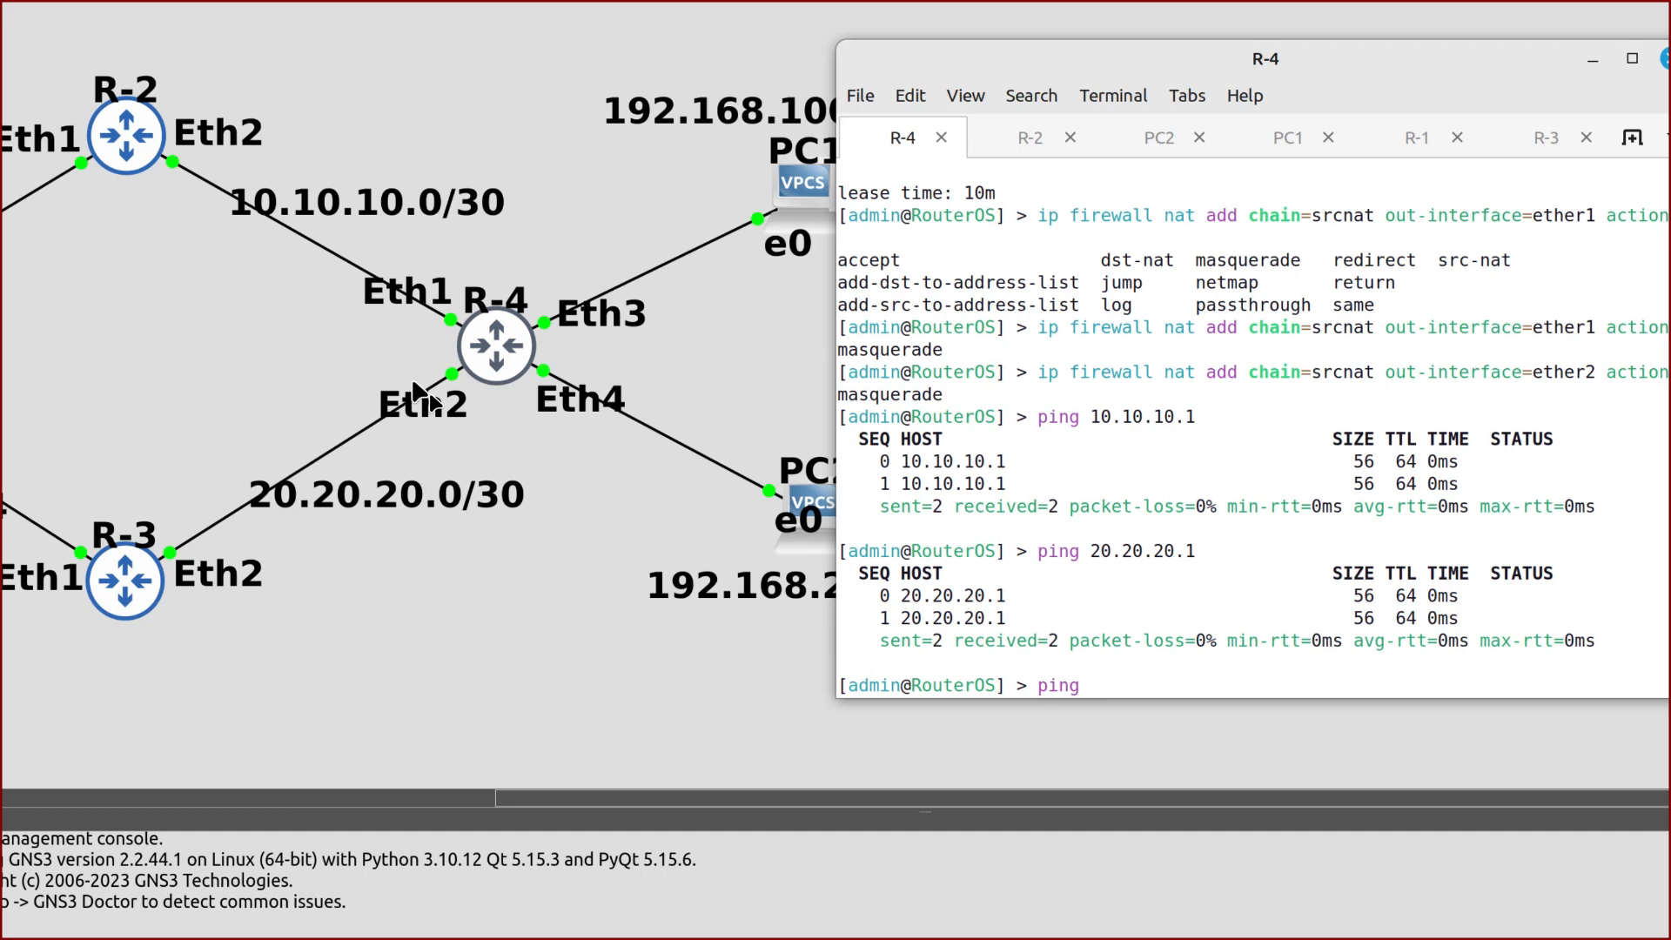
text(8.8.8.8)
key(Return)
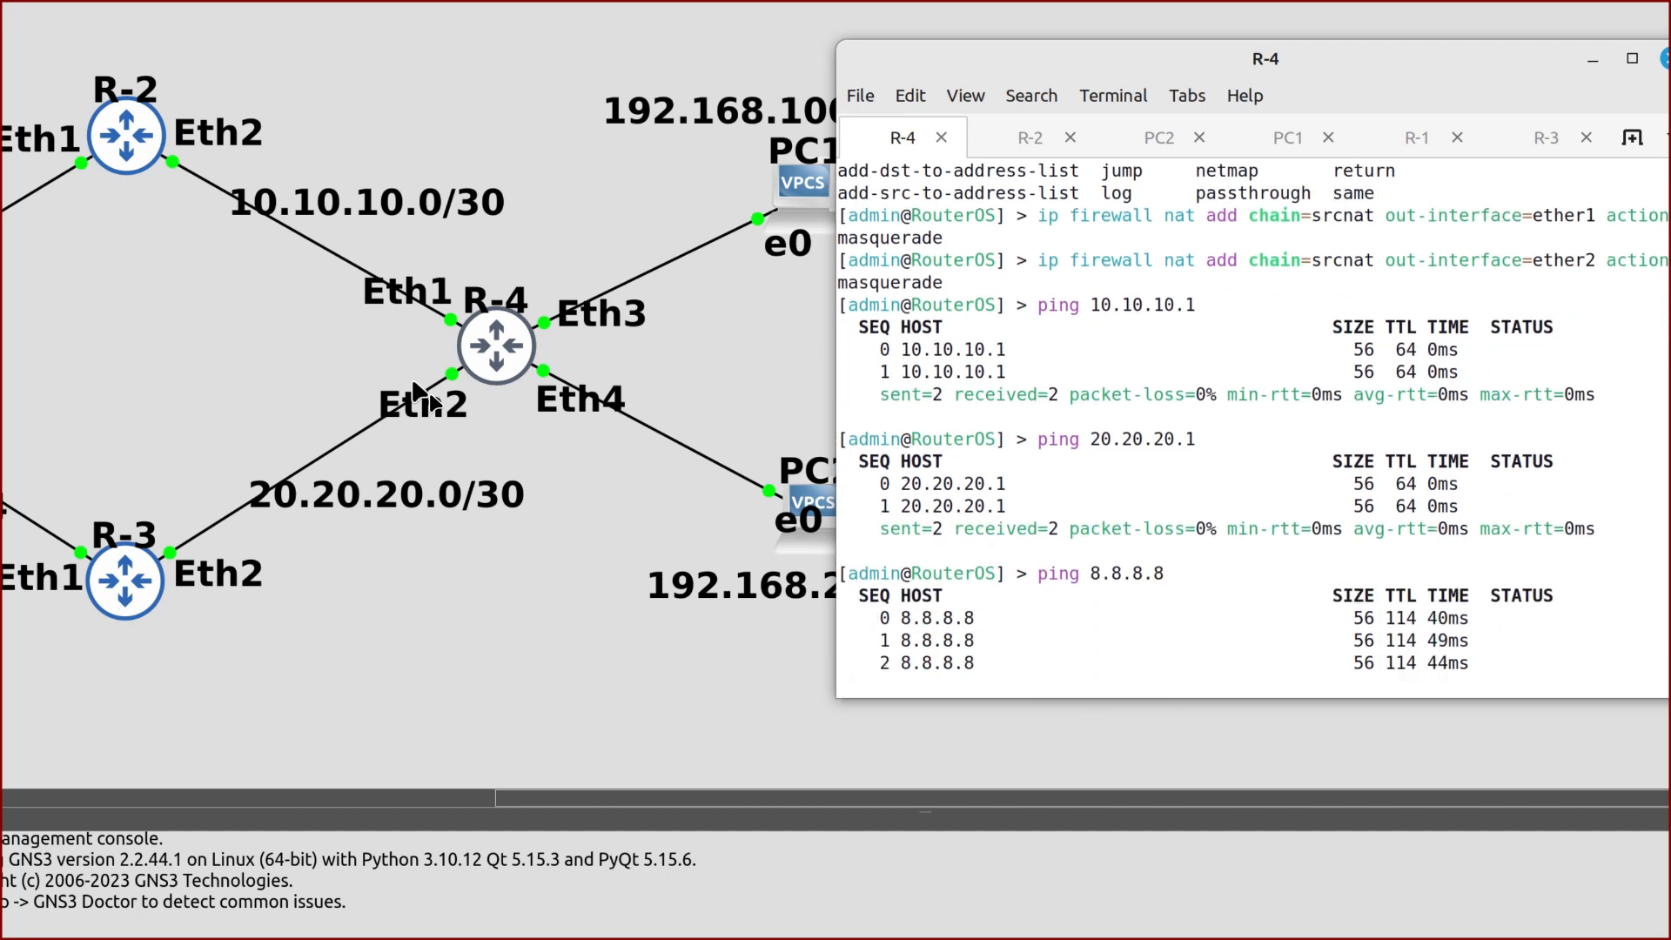
key(ctrl+c)
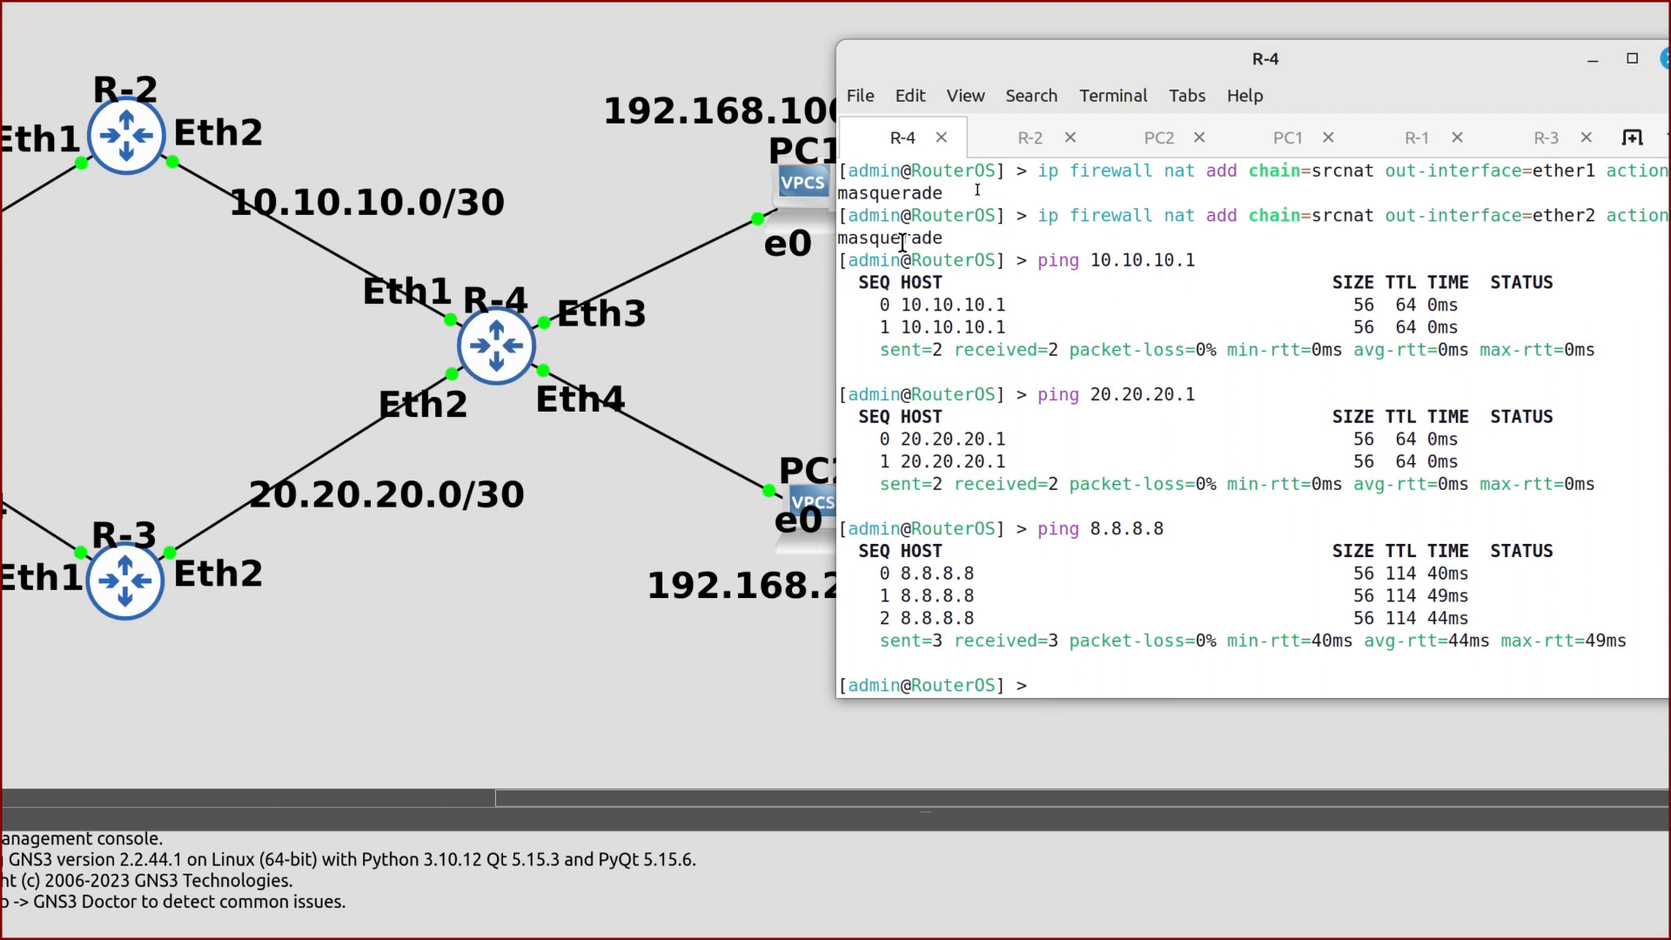
click(1290, 139)
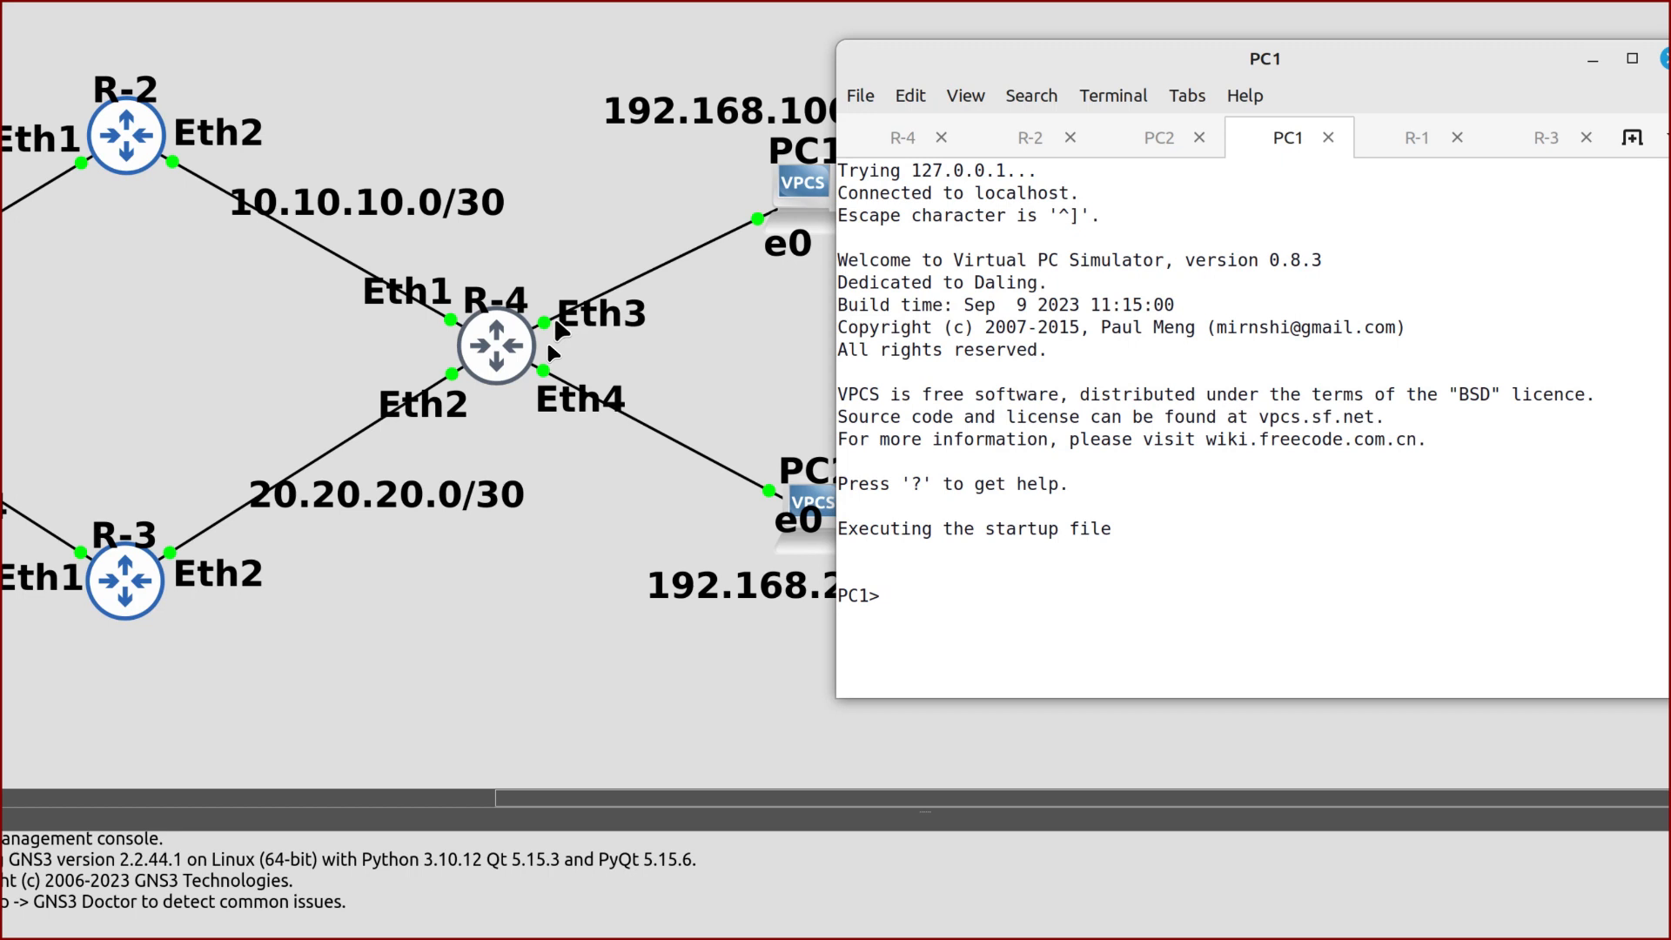
Get PC1 a DHCP lease of 192.168.100.254/24 with gateway 192.168.100.1
text(ip dhcp)
key(Return)
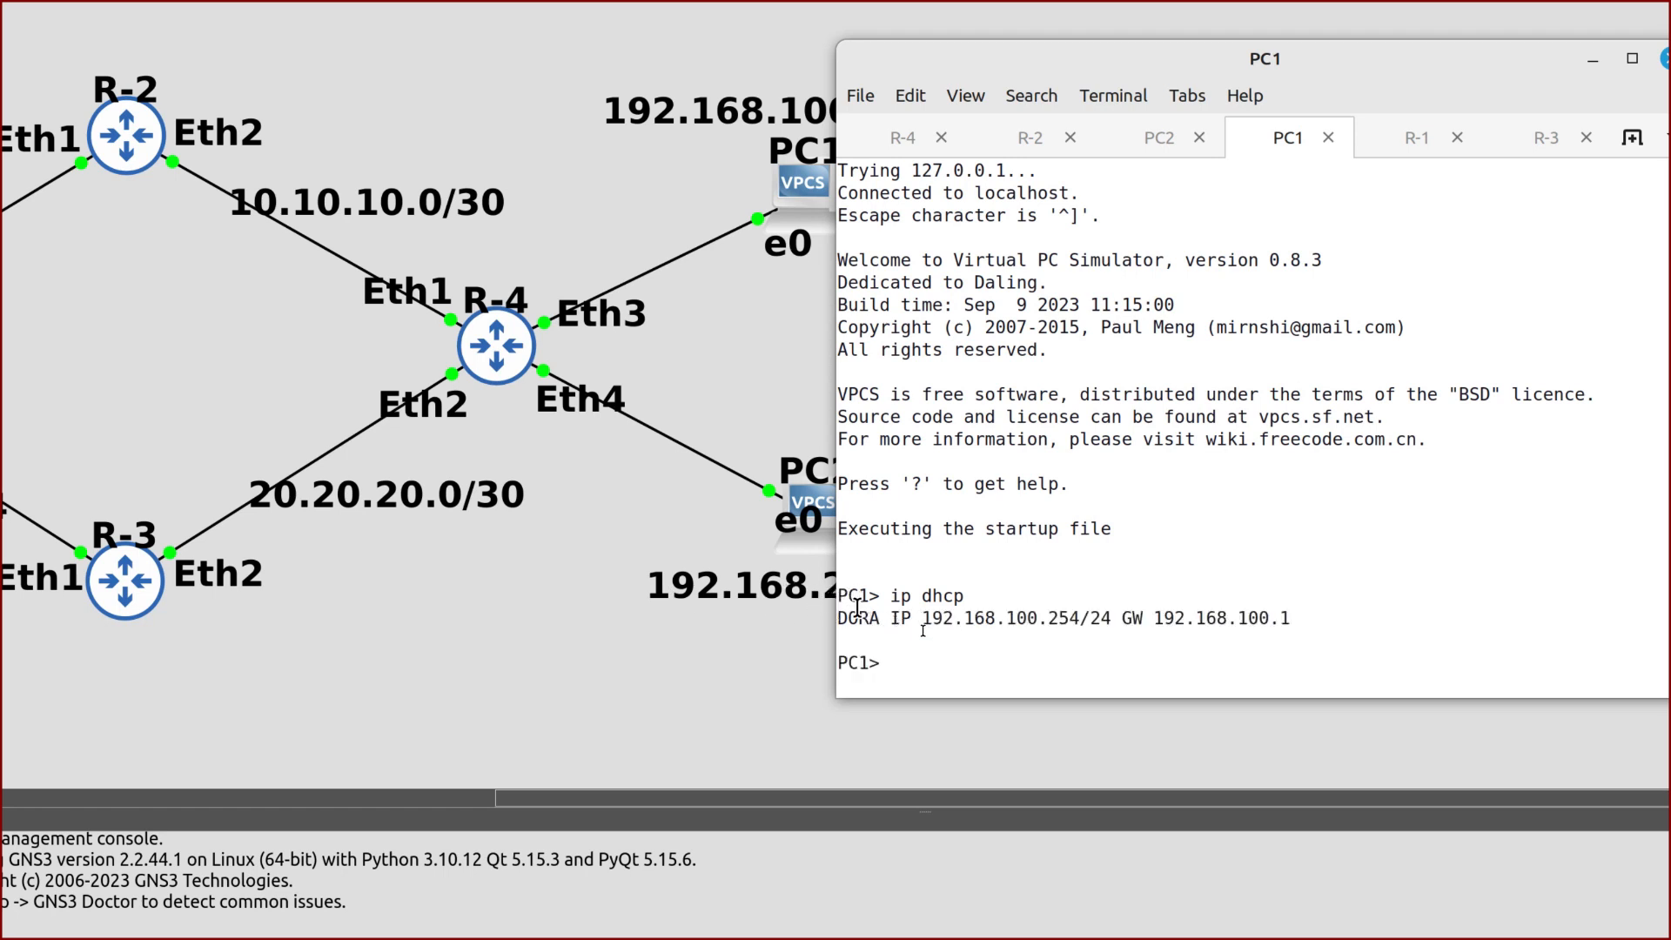
drag(1088, 618, 1017, 618)
click(884, 632)
Ping the gateway 192.168.100.1 and 8.8.8.8 successfully from PC1
text(ping 192.168.100.1)
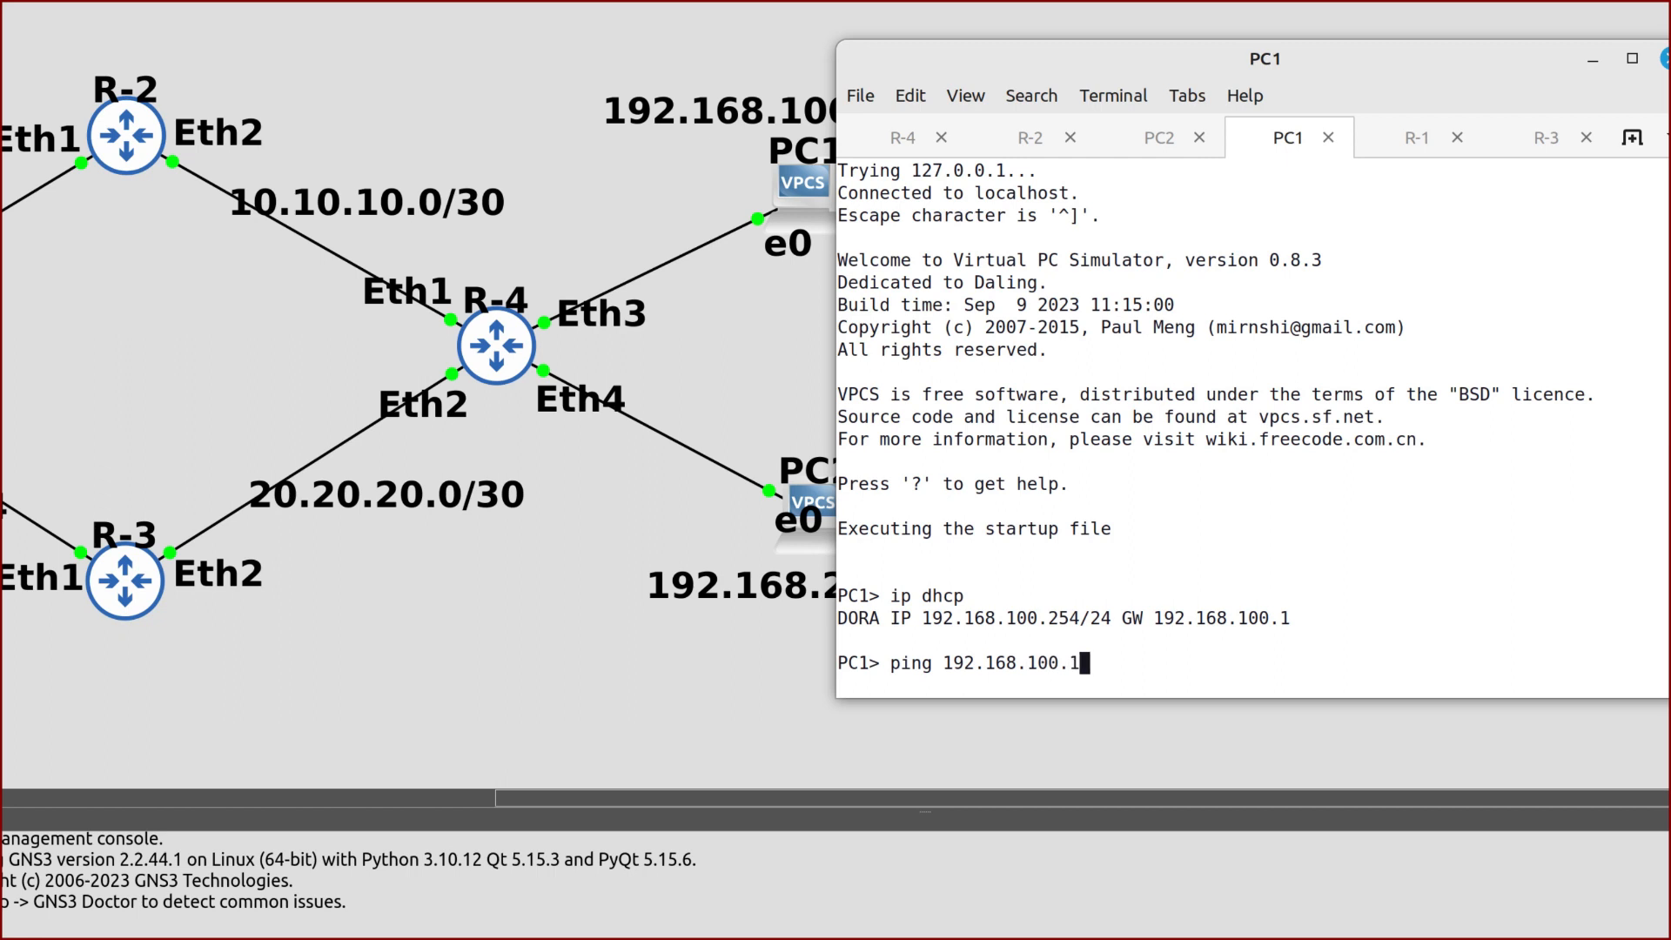
key(Return)
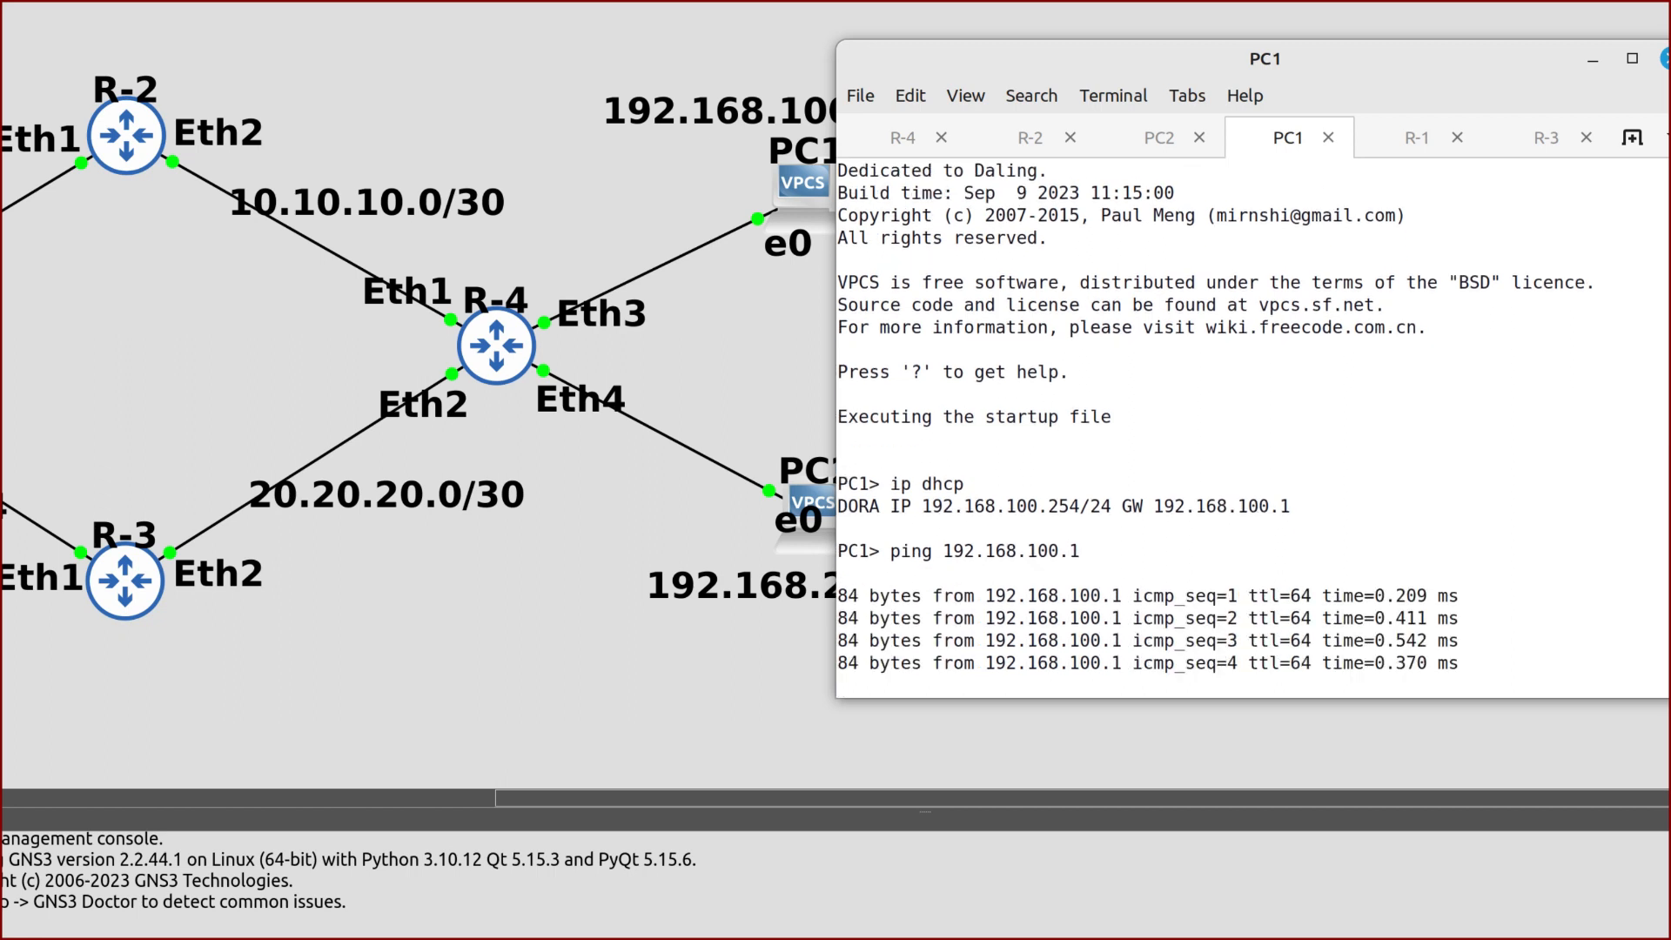
text(ping 8.8.8.8)
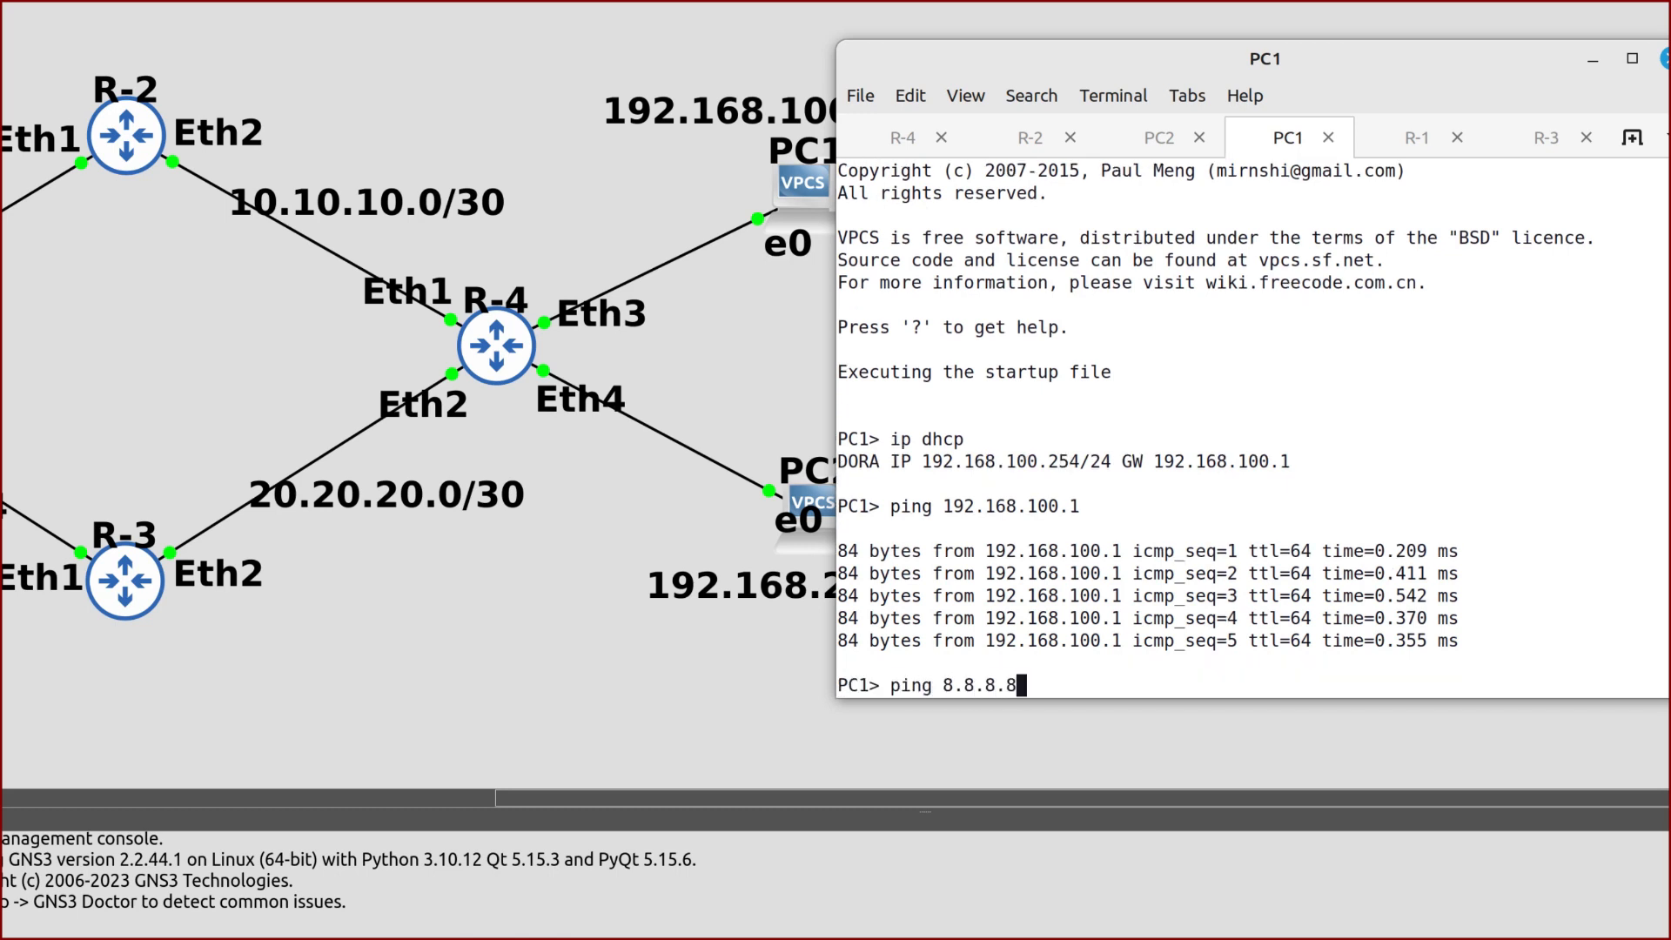
key(Return)
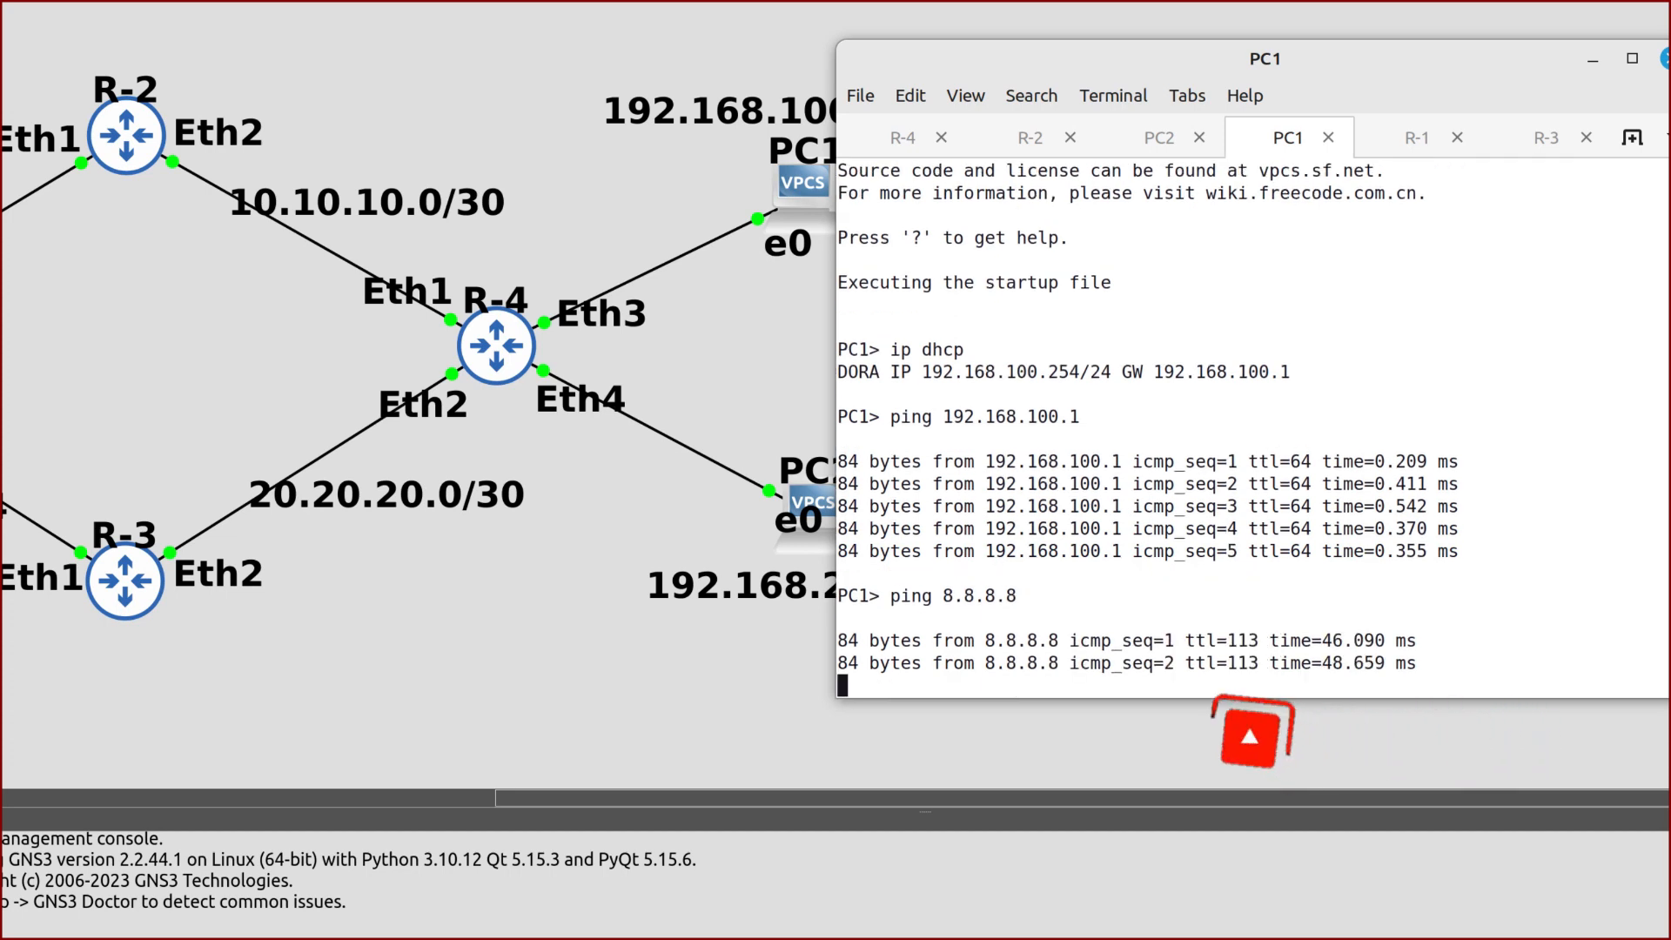
key(ctrl+c)
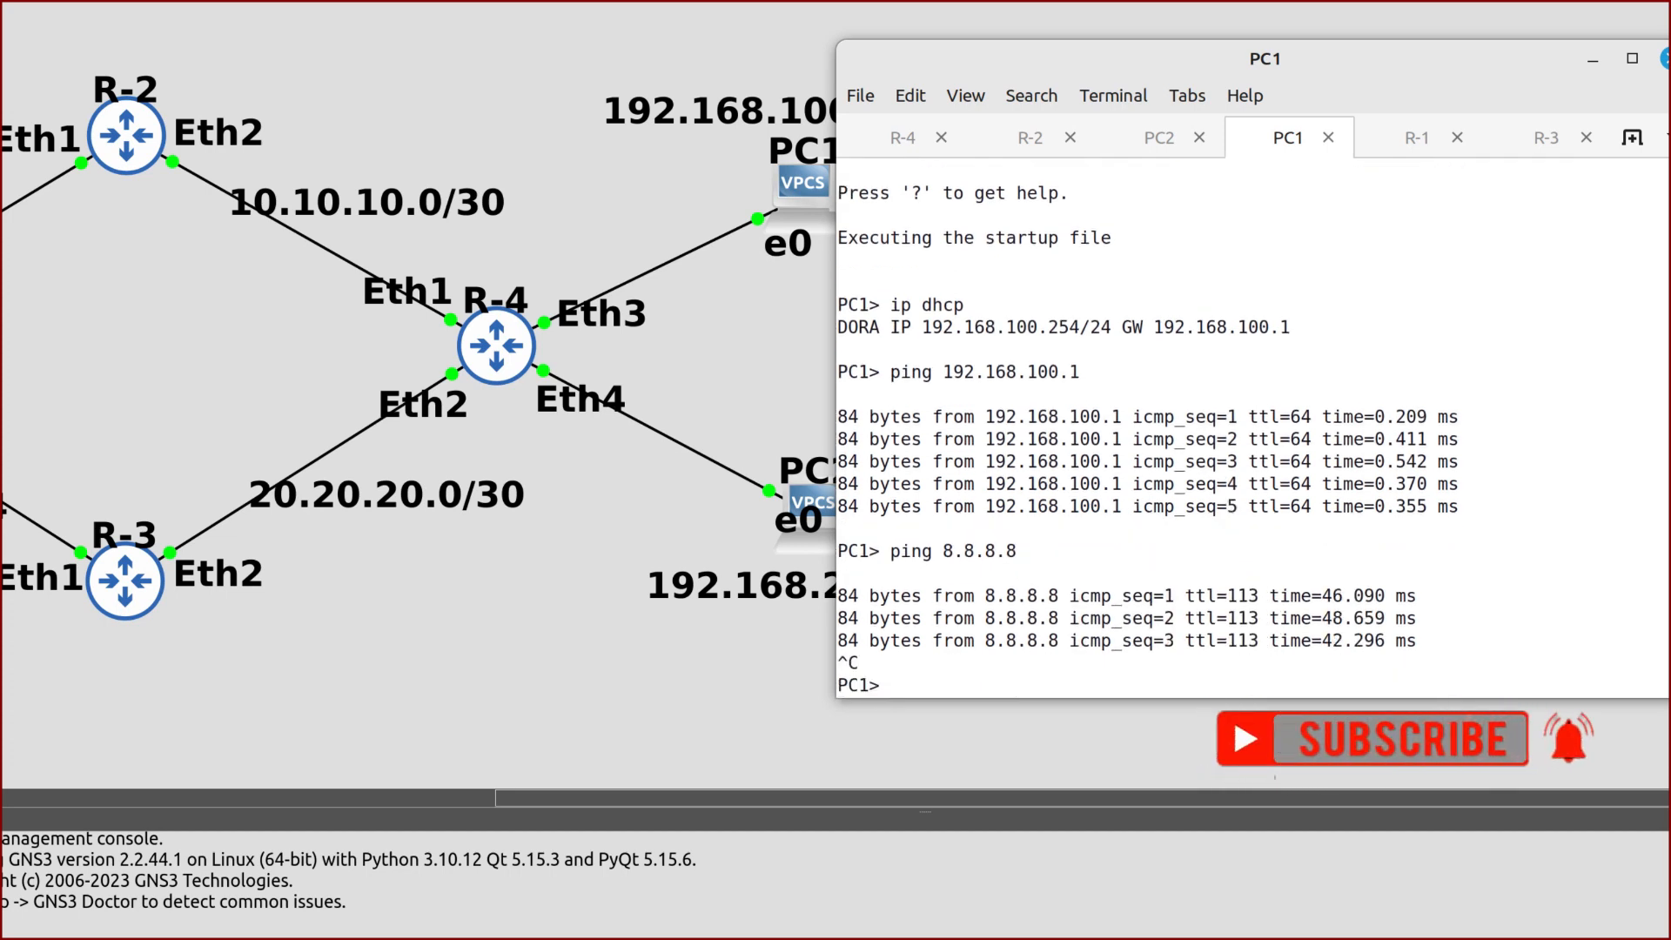
click(1170, 155)
Lease 192.168.200.254/24 on PC2 via DHCP, then ping gateway 192.168.200.1 and 8.8.8.8
text(ip dhcp)
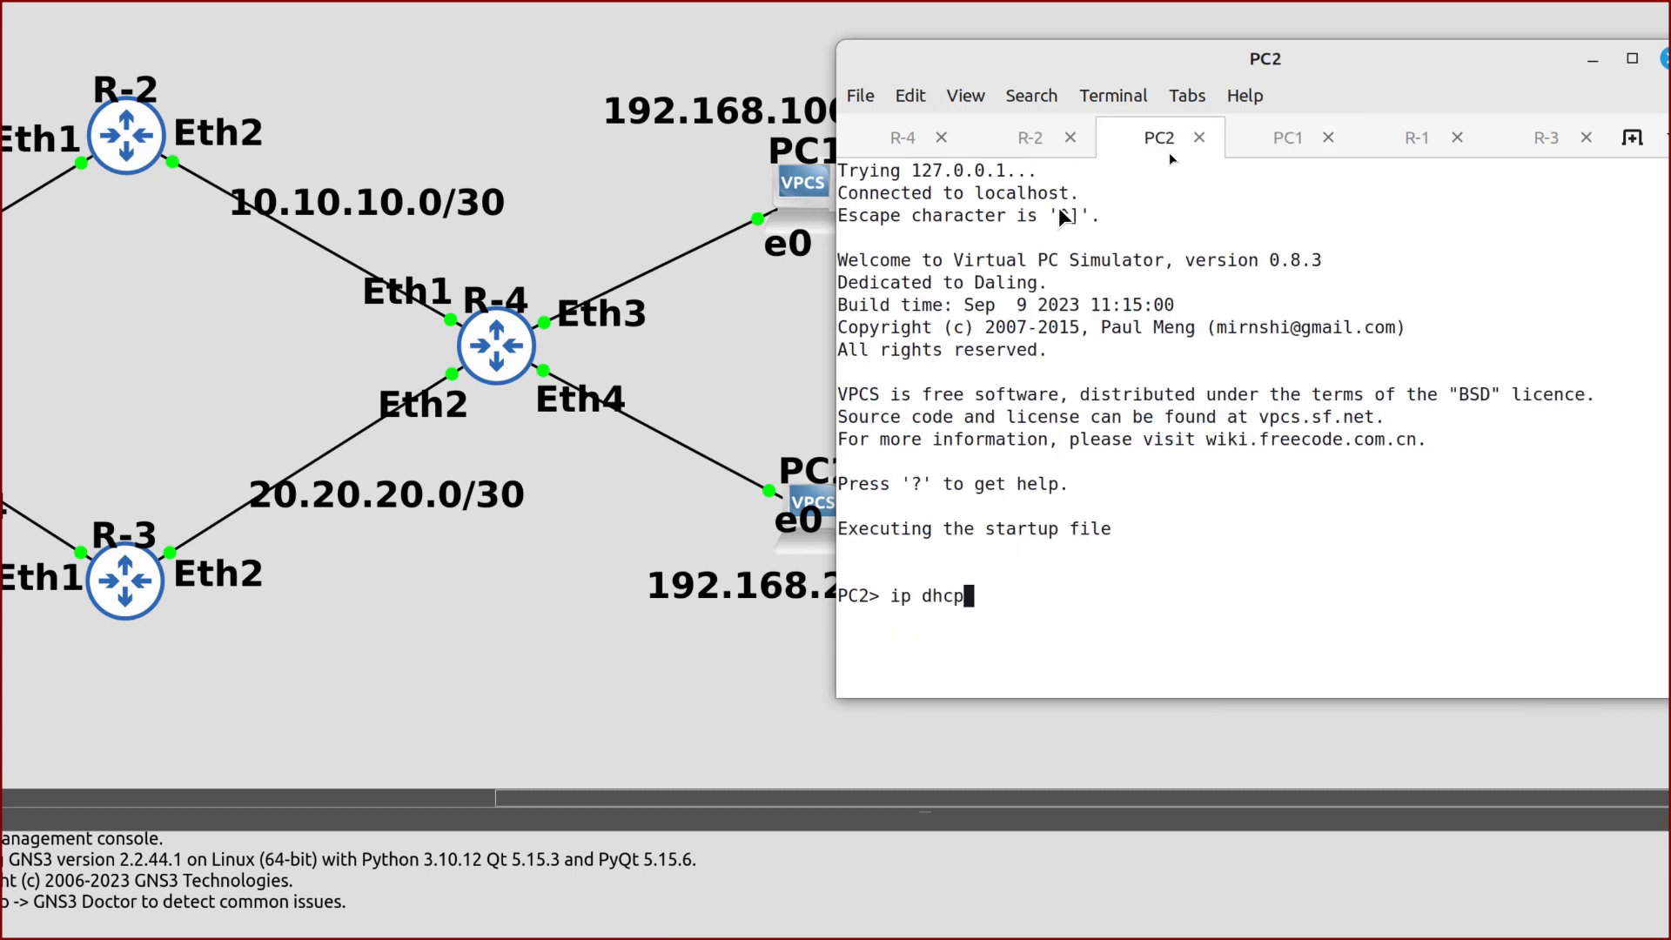
key(Return)
text(pin)
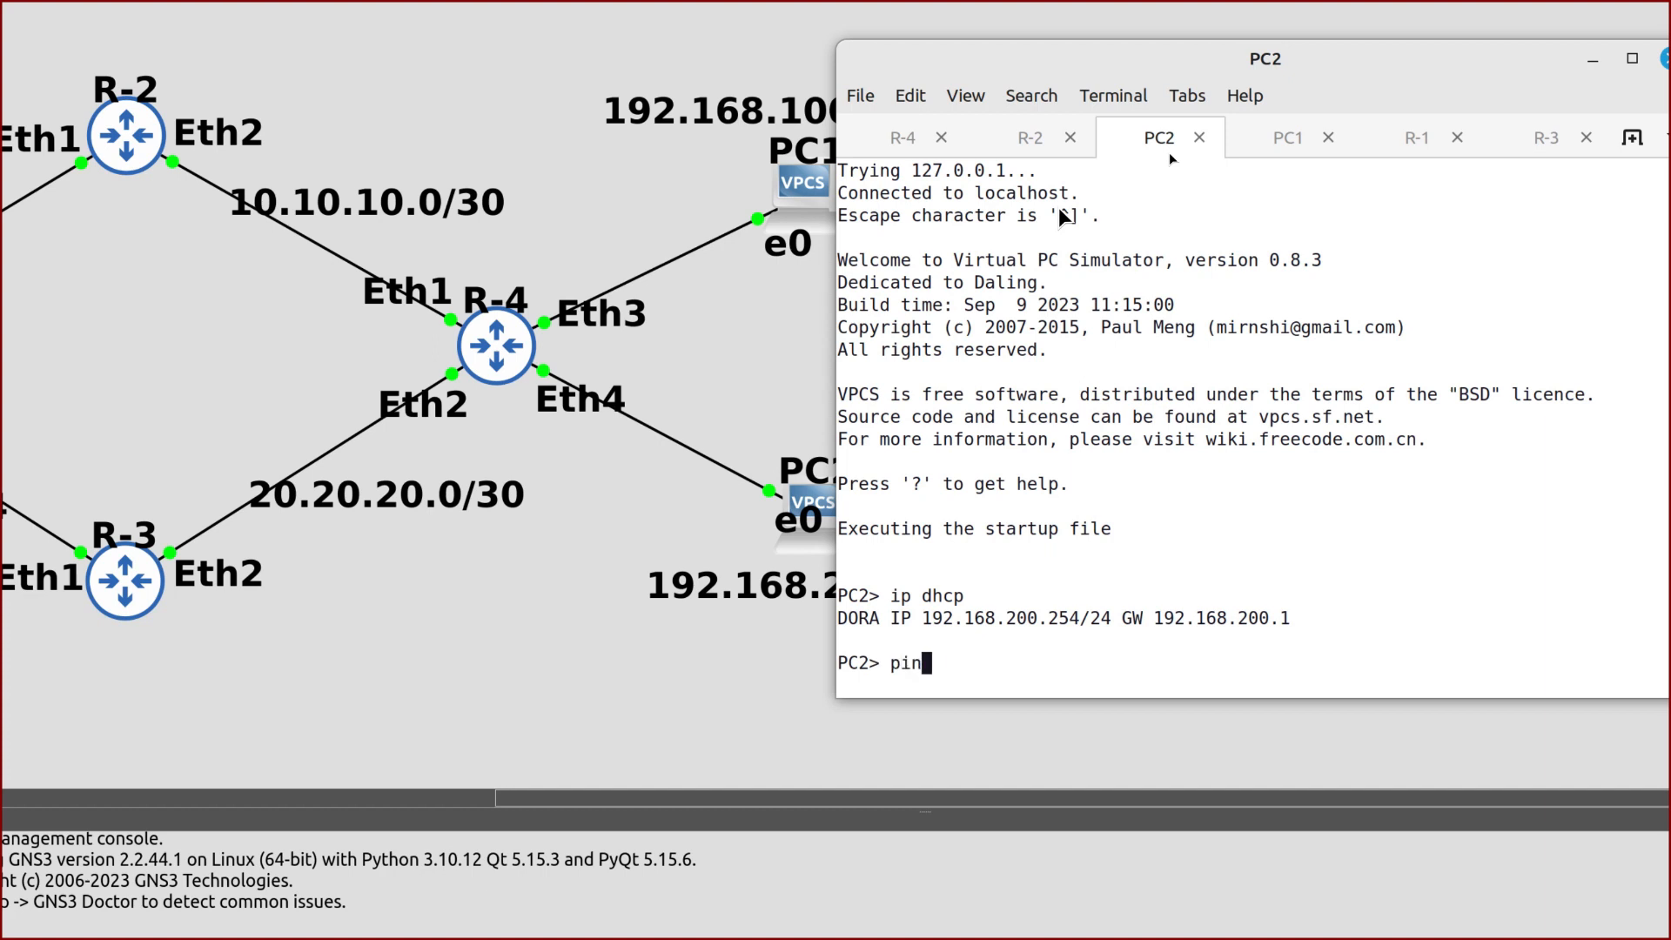
text(g 192.168.200.1)
key(Return)
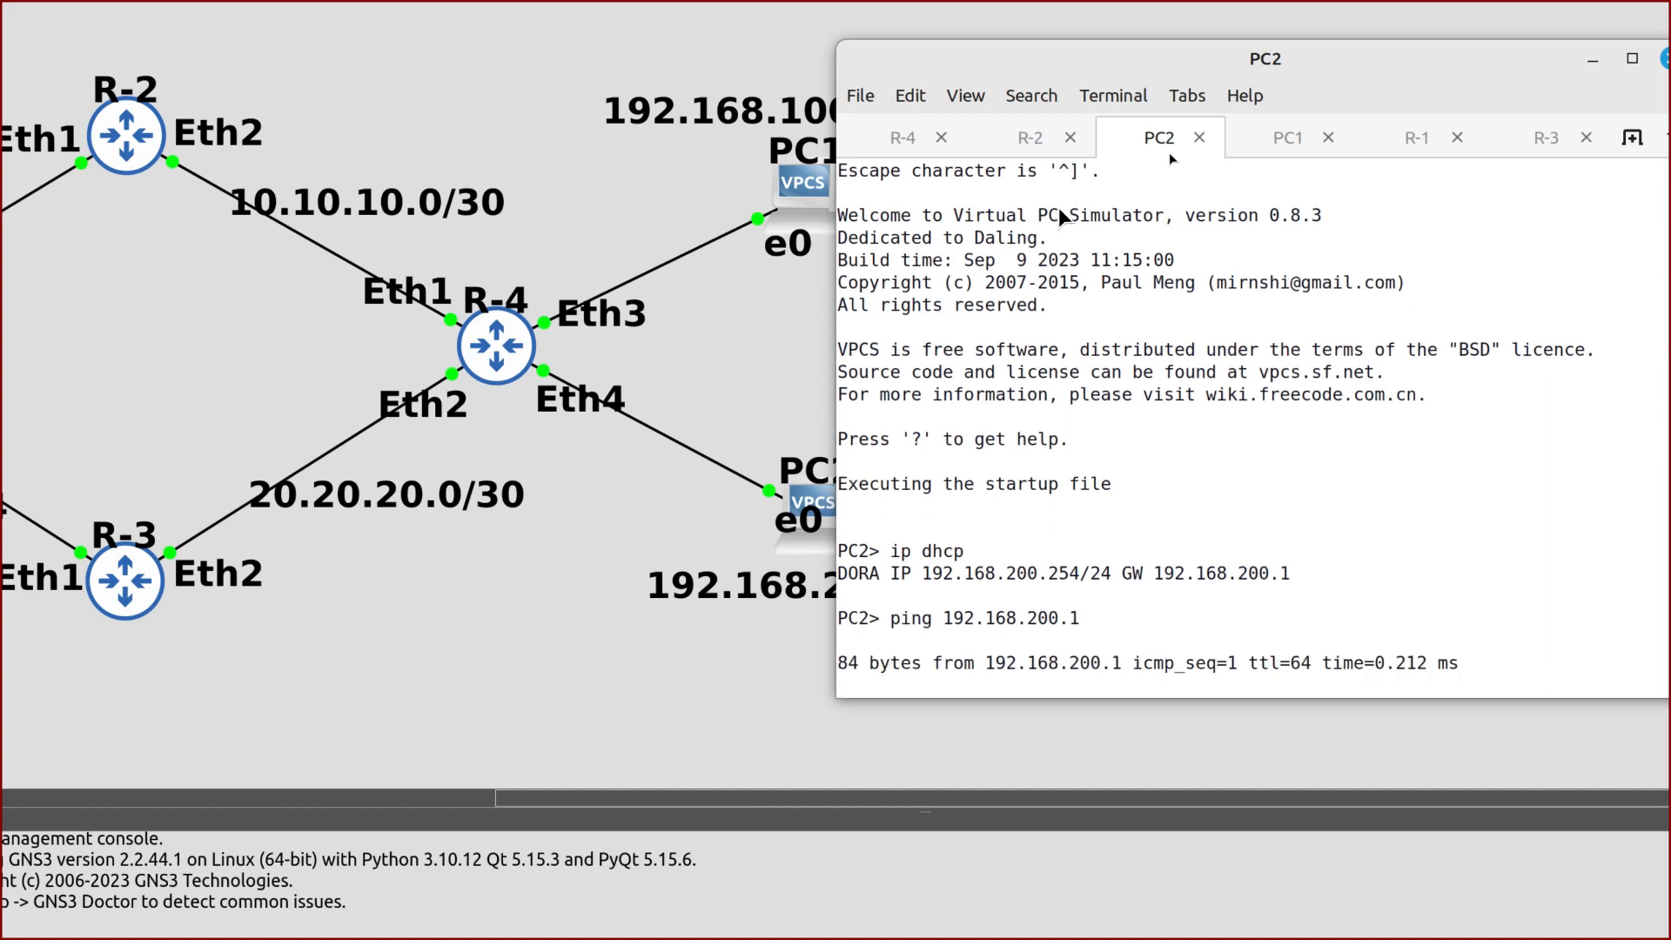
key(ctrl+c)
text(pin)
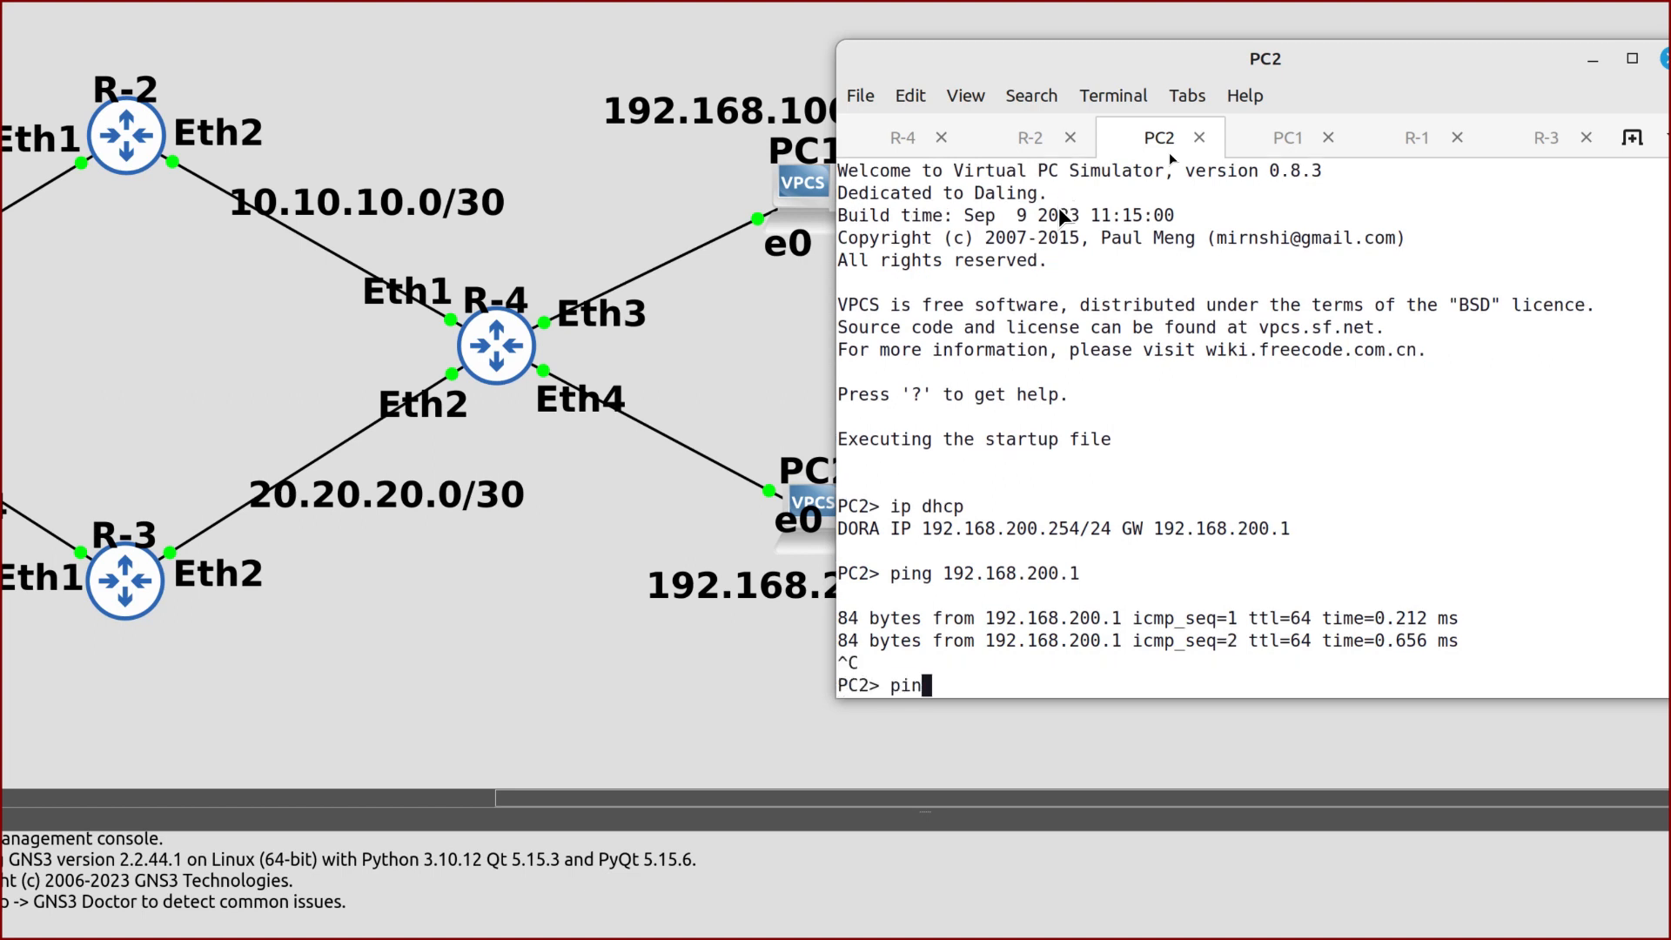
text(g 8.8.8.8)
key(Return)
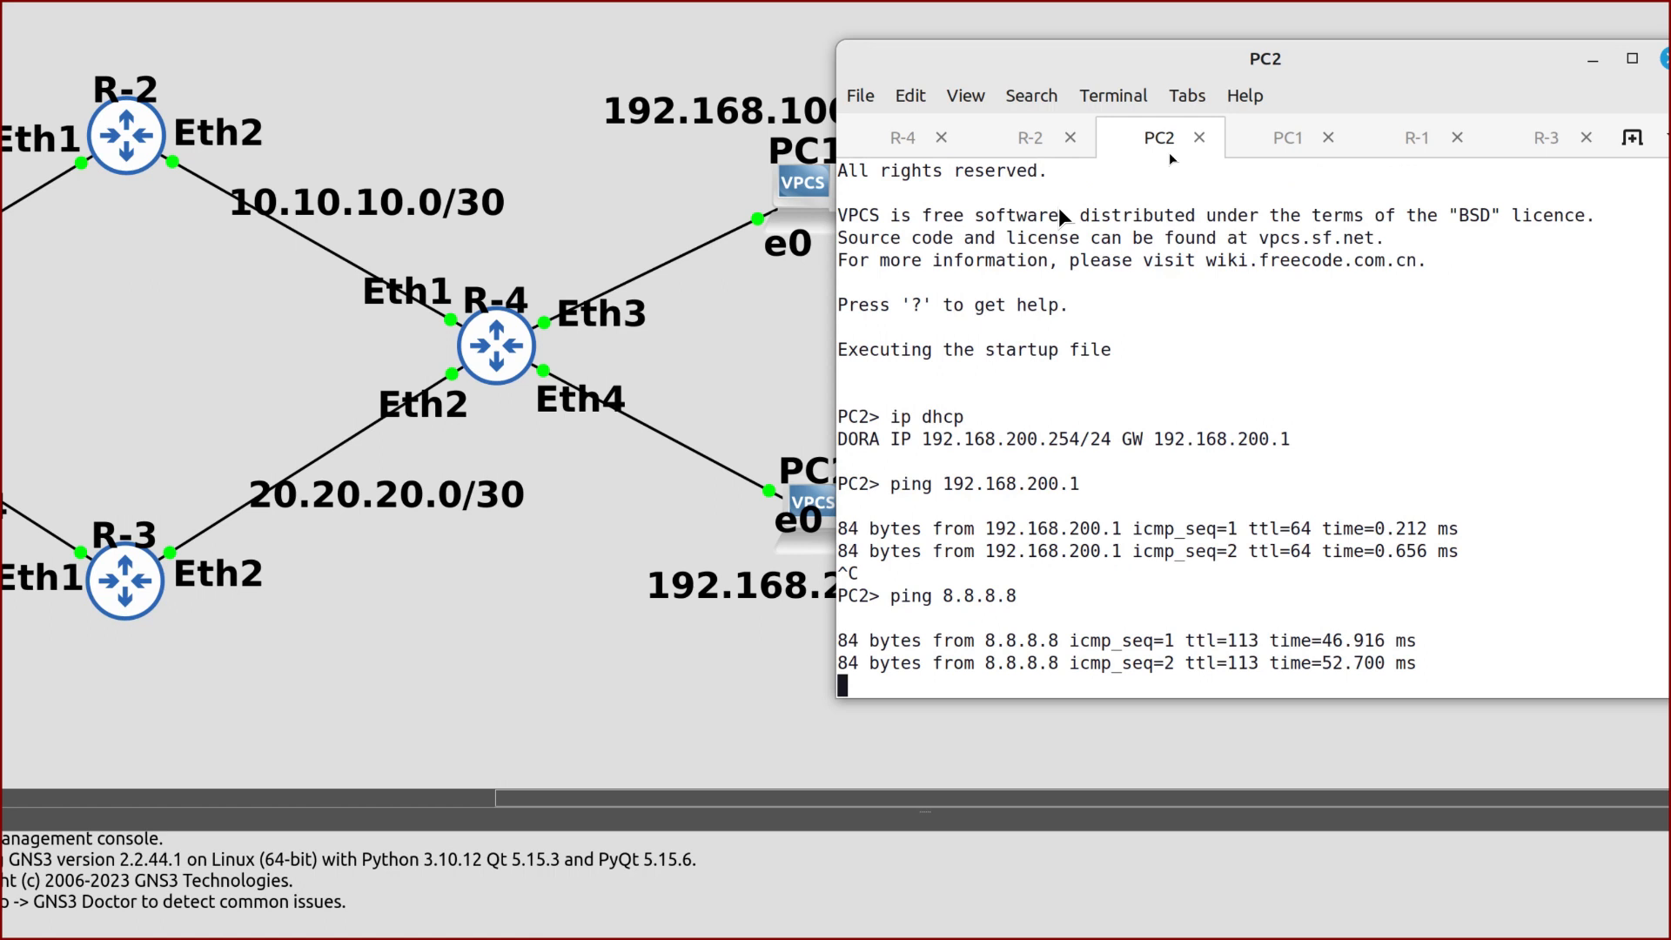
key(ctrl+c)
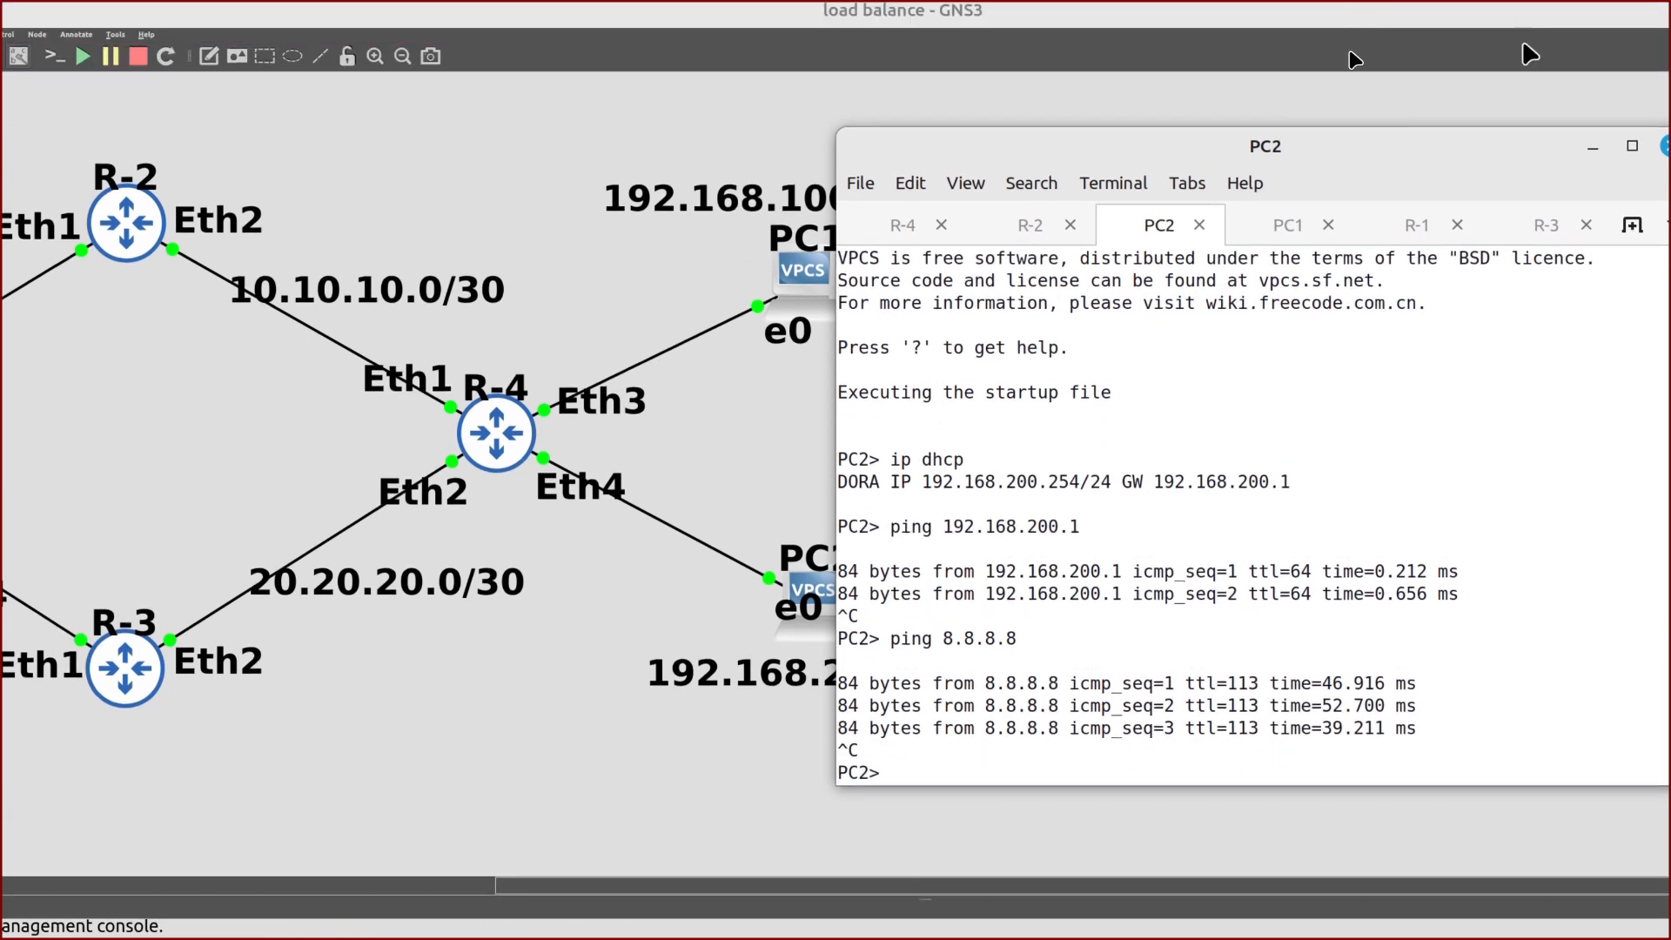
Hide the PC2 console to view the topology, then bring back the R-4 router console
click(1589, 147)
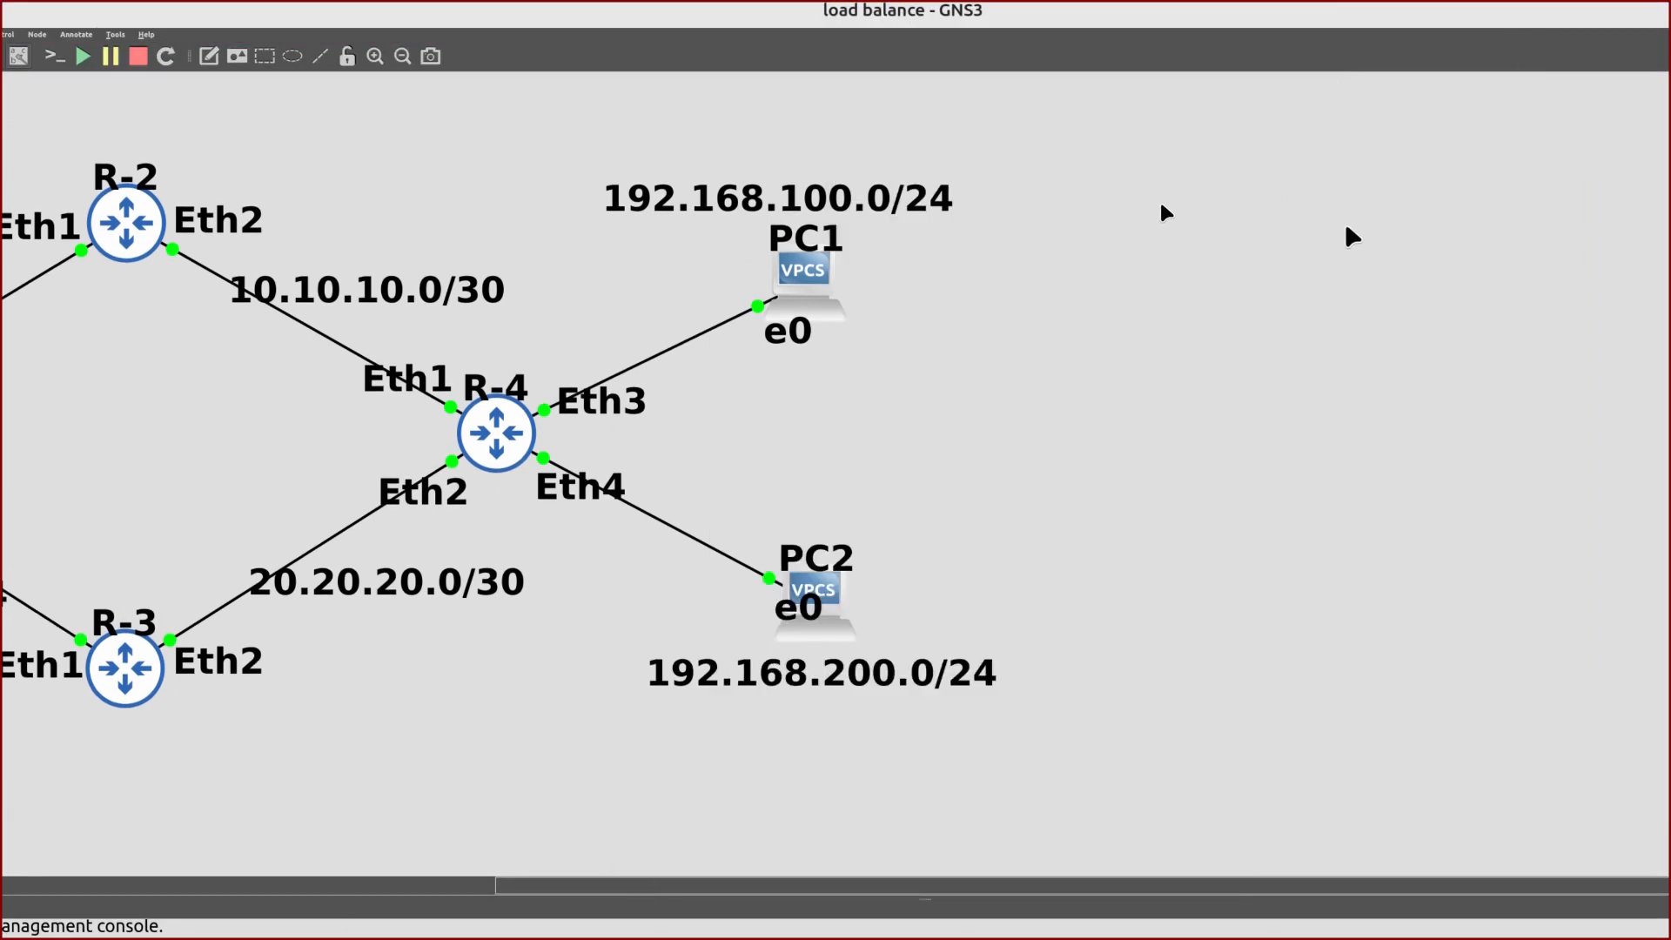
scroll(988, 305, left, 1)
scroll(990, 304, left, 10)
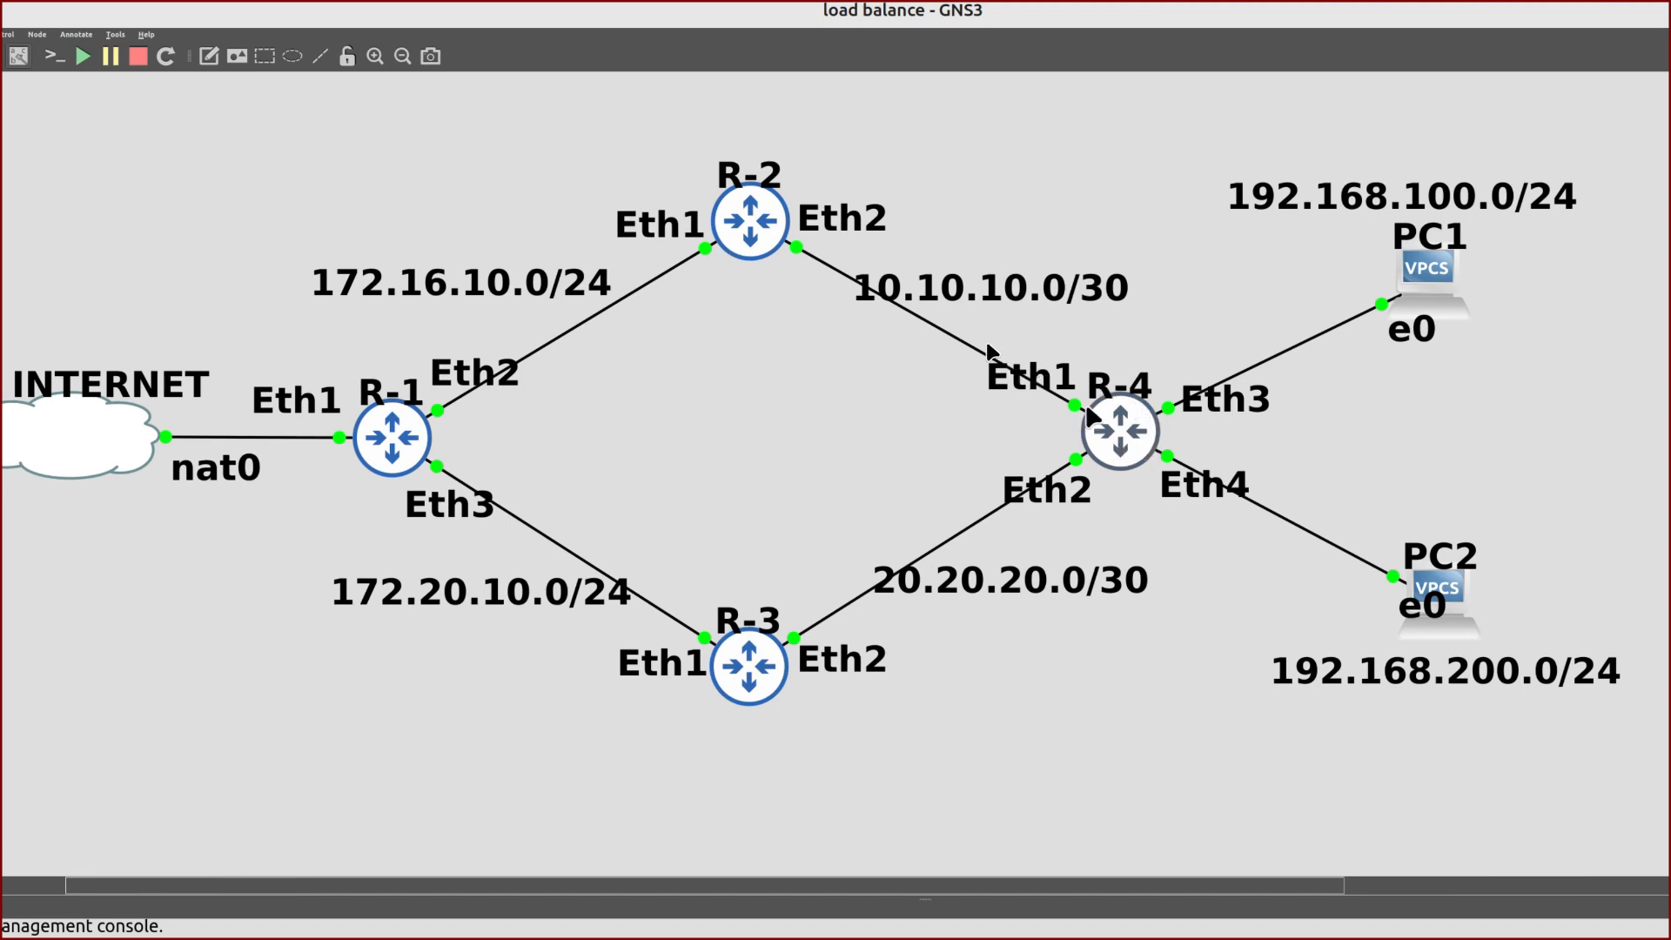
mouse_move(1090, 416)
key(alt+Tab)
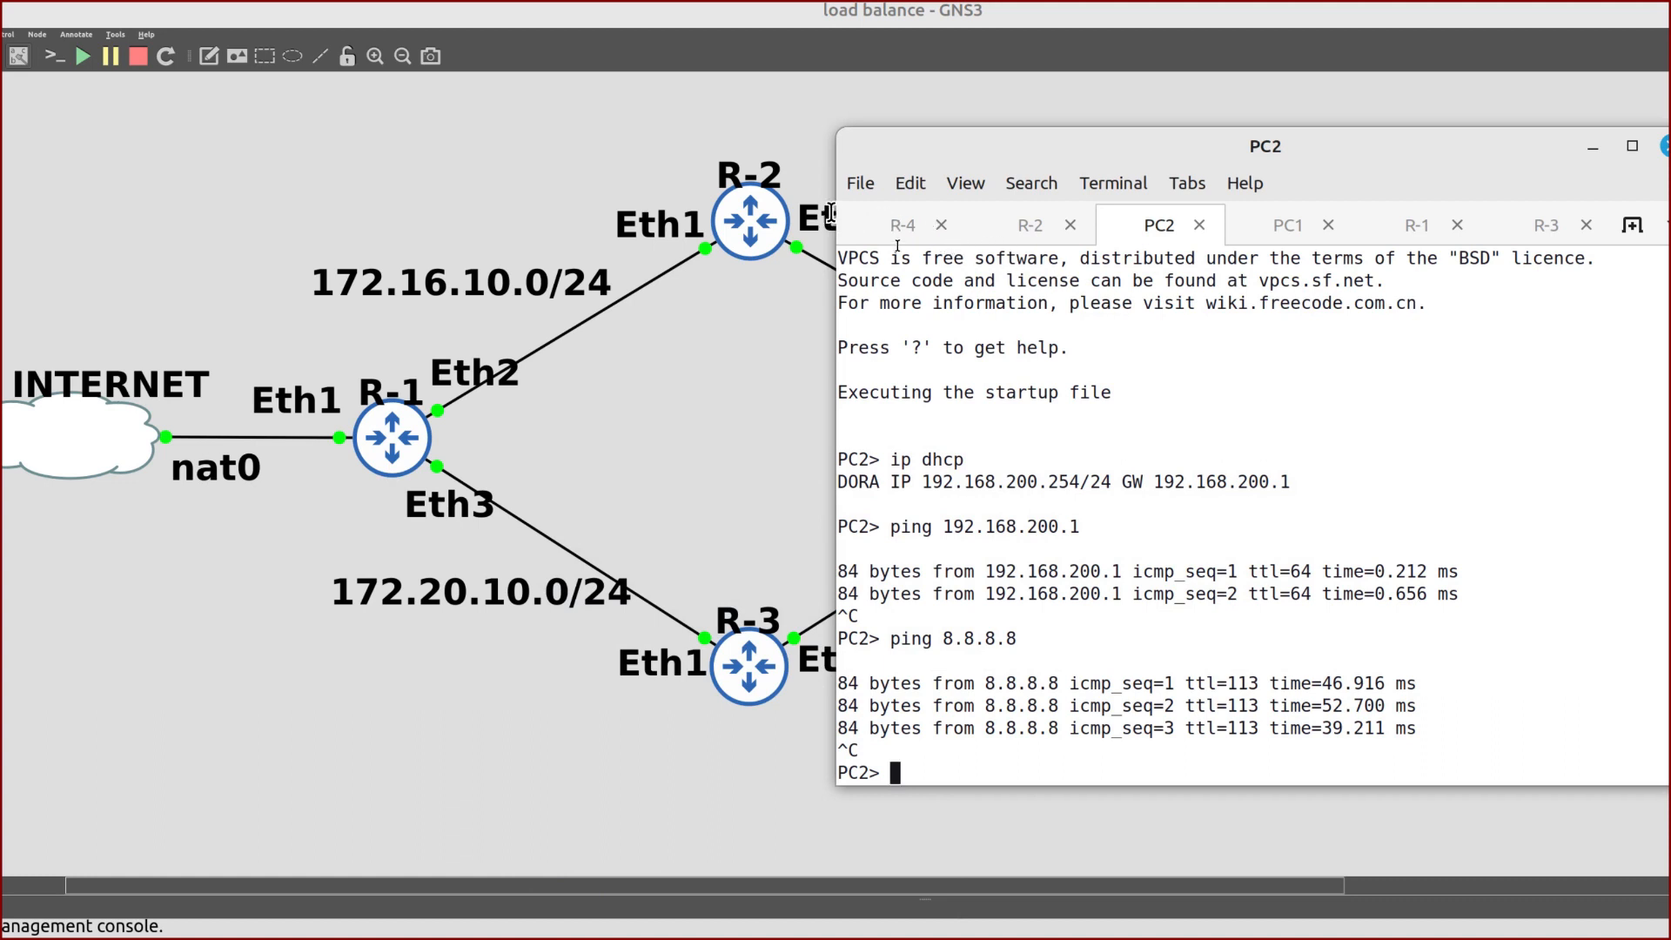
click(901, 229)
scroll(726, 344, right, 6)
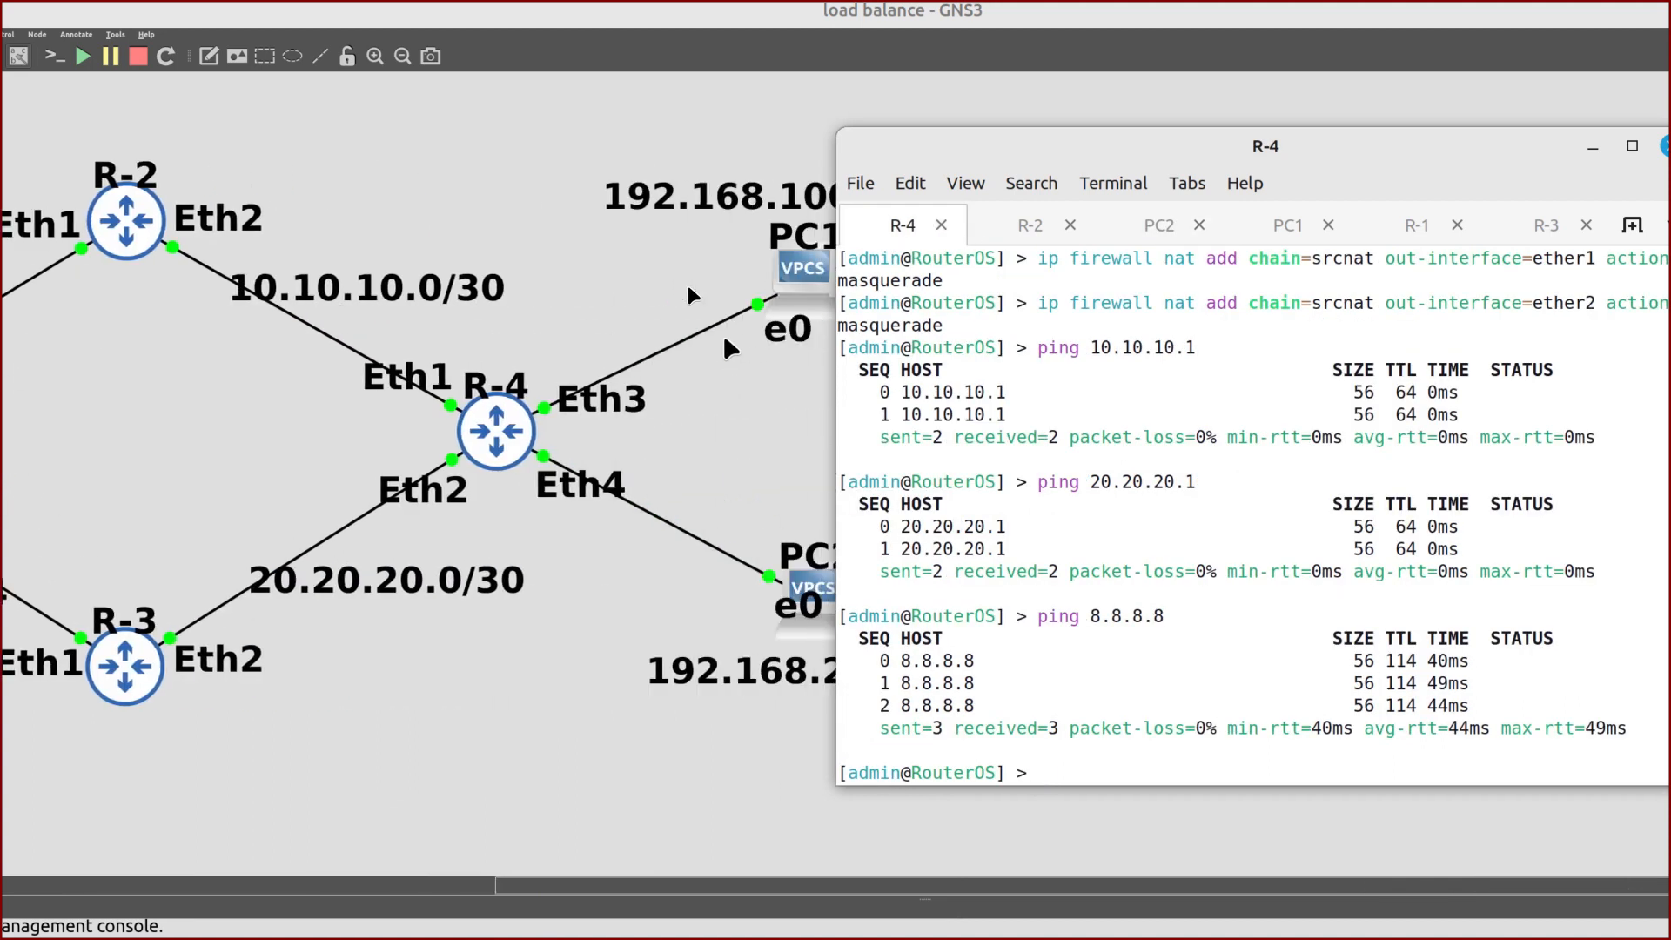
Print R-4's routing table and highlight the default routes via 10.10.10.1 and 20.20.20.1
text(ip route print)
key(Return)
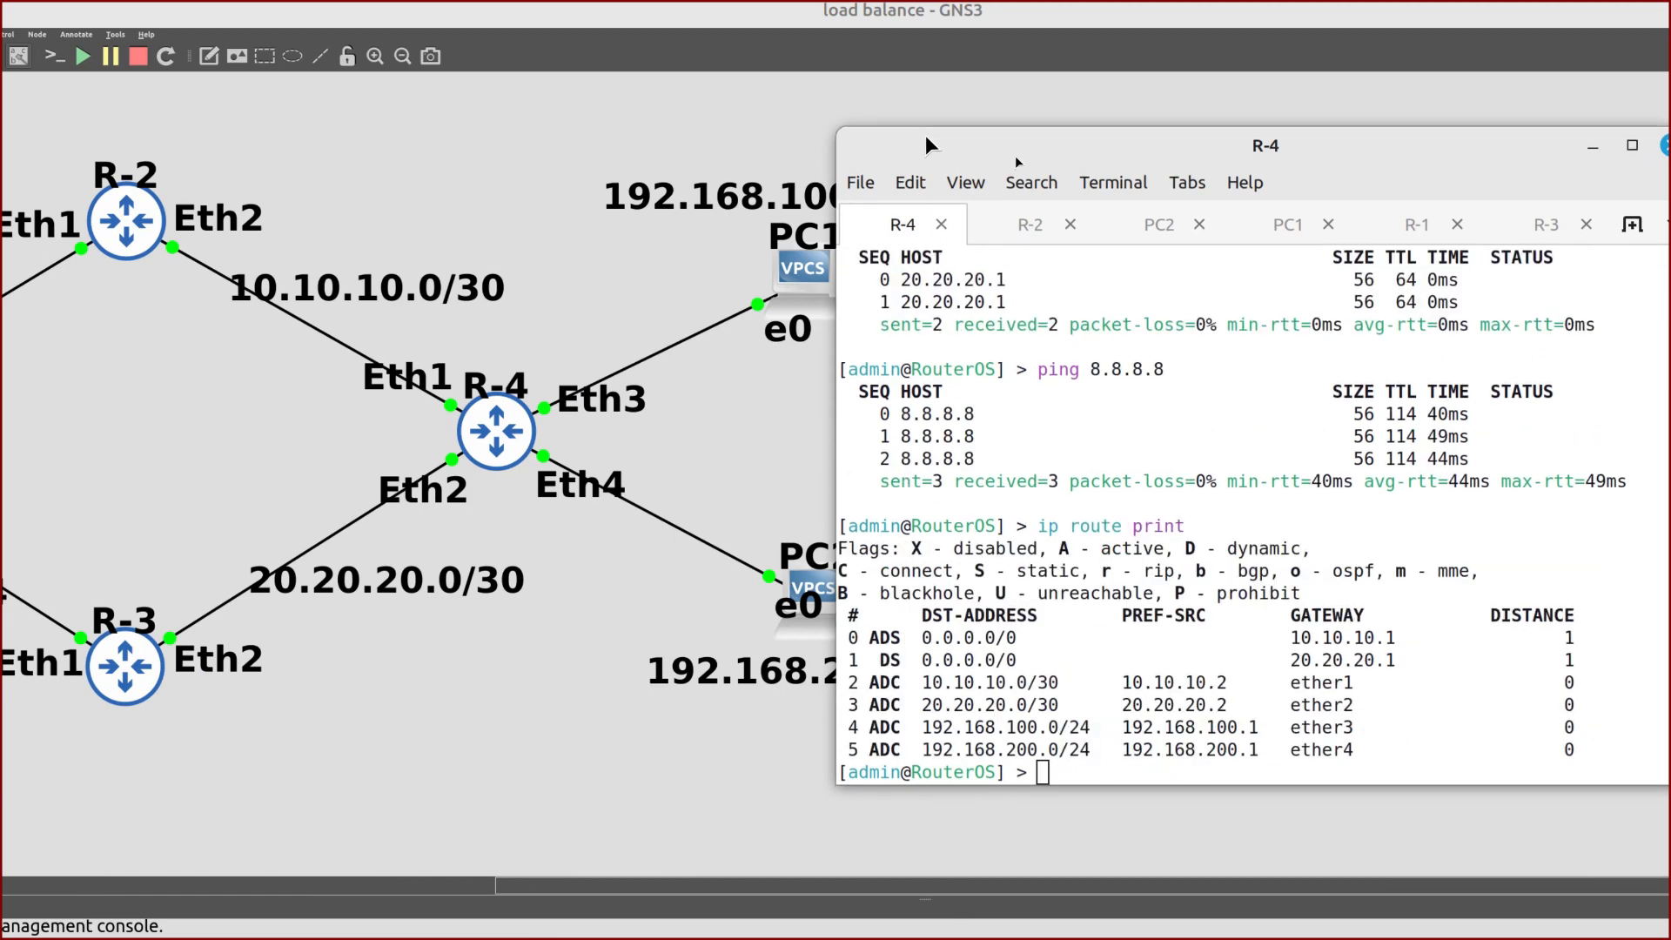
drag(927, 134, 900, 107)
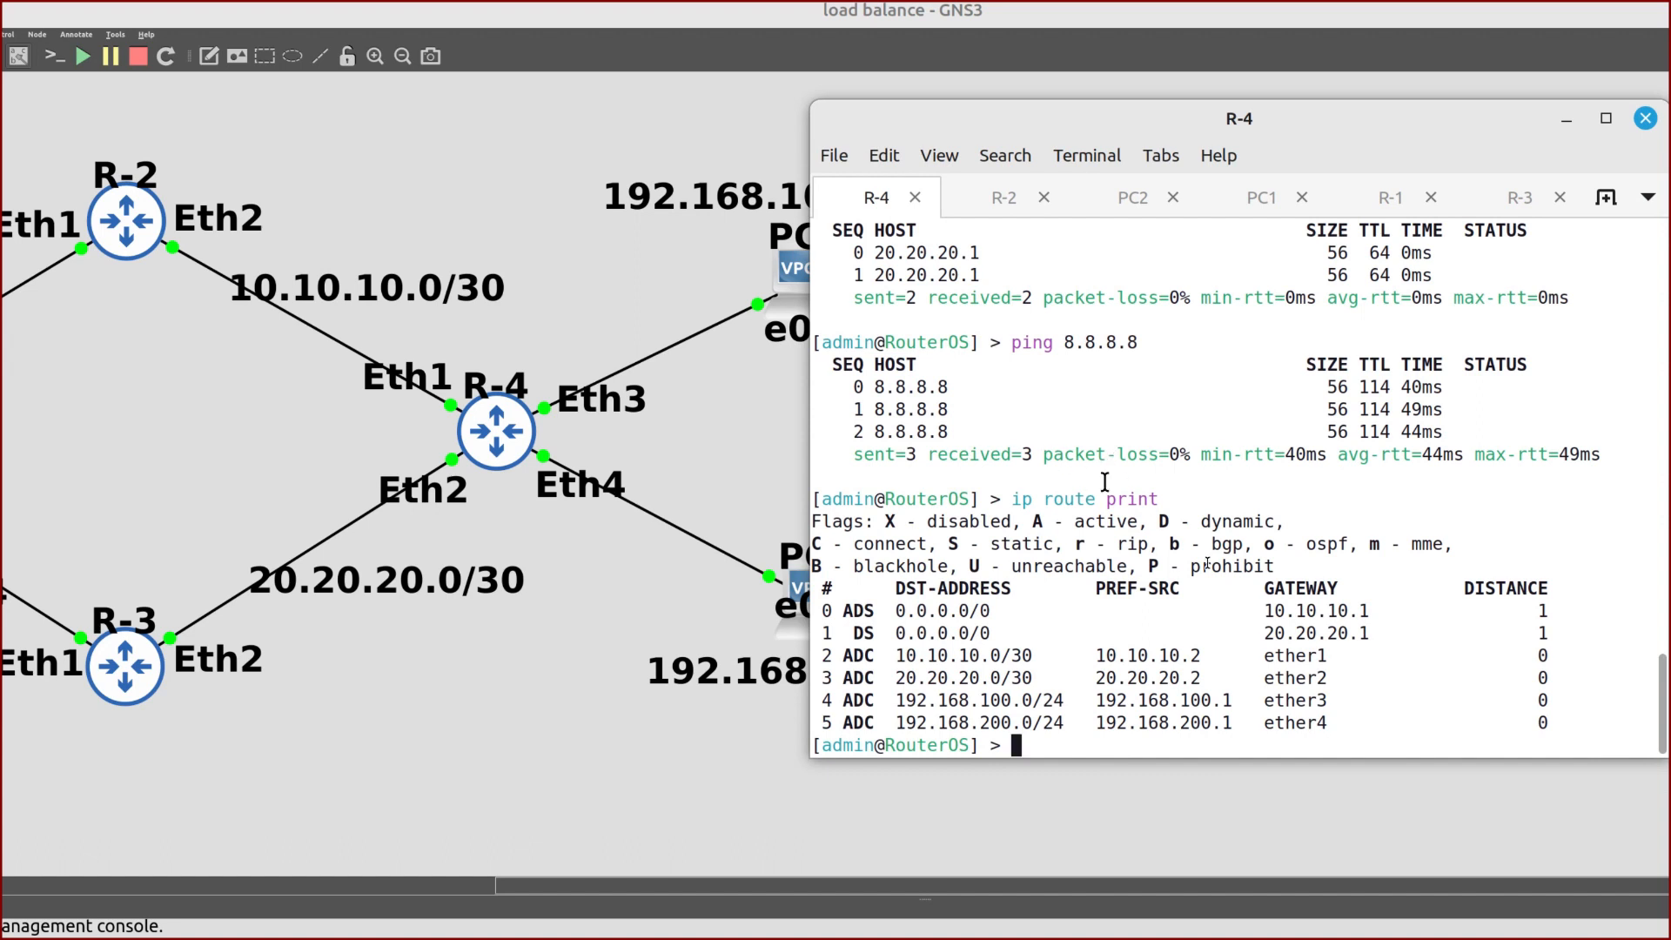
drag(1559, 637, 823, 609)
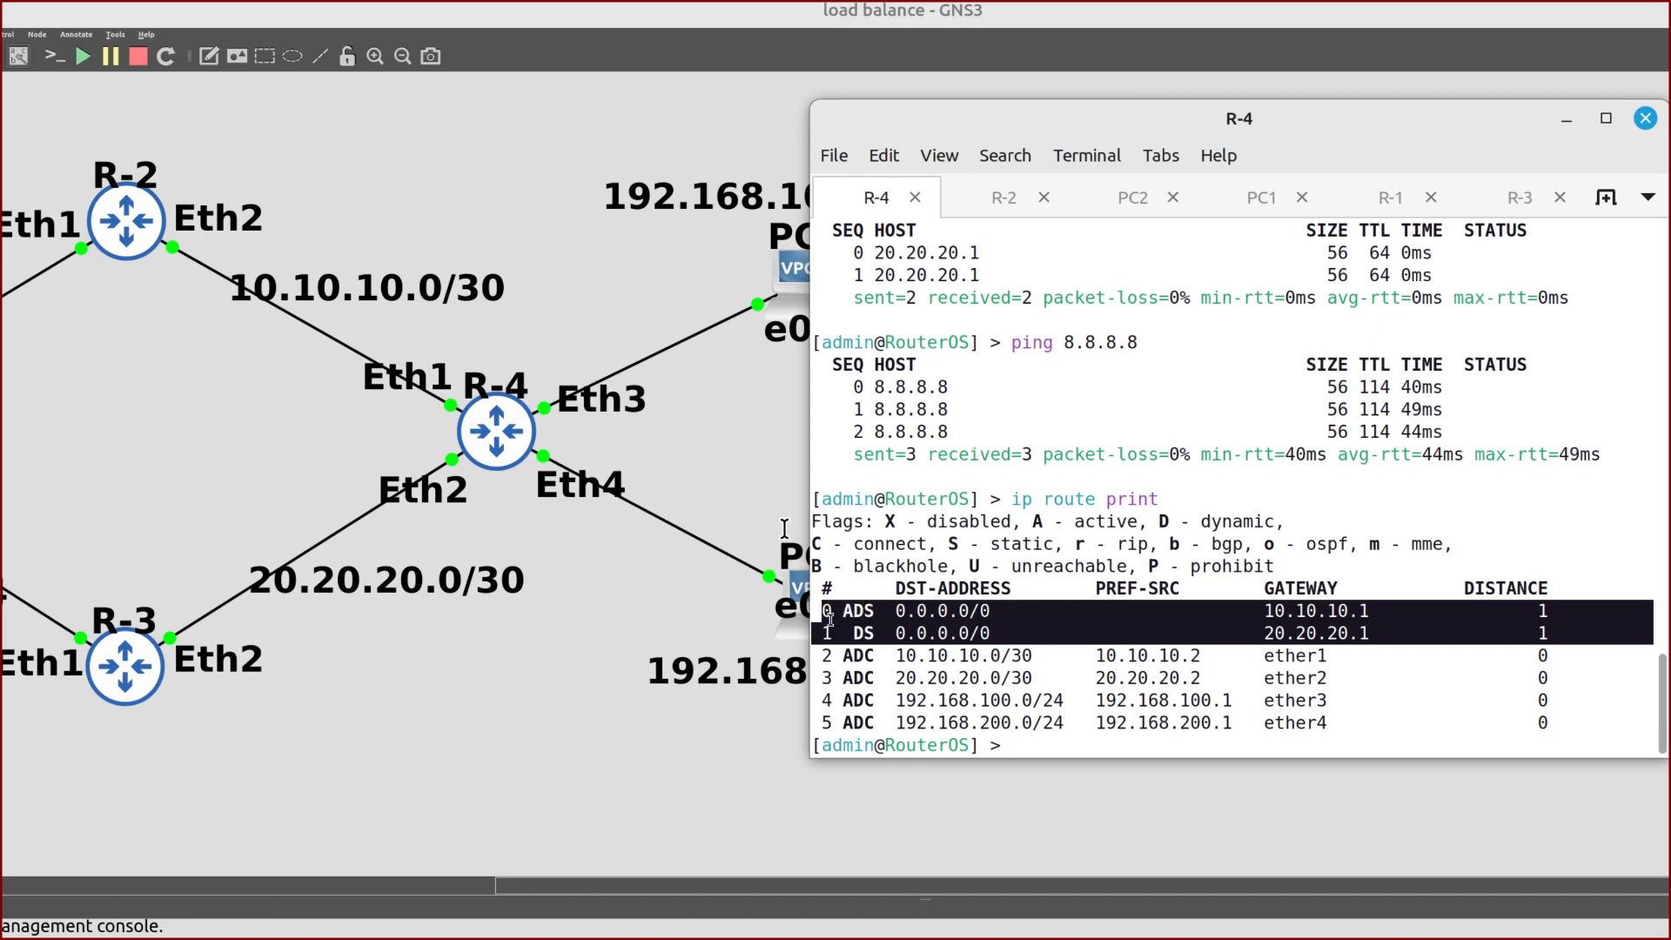
click(882, 627)
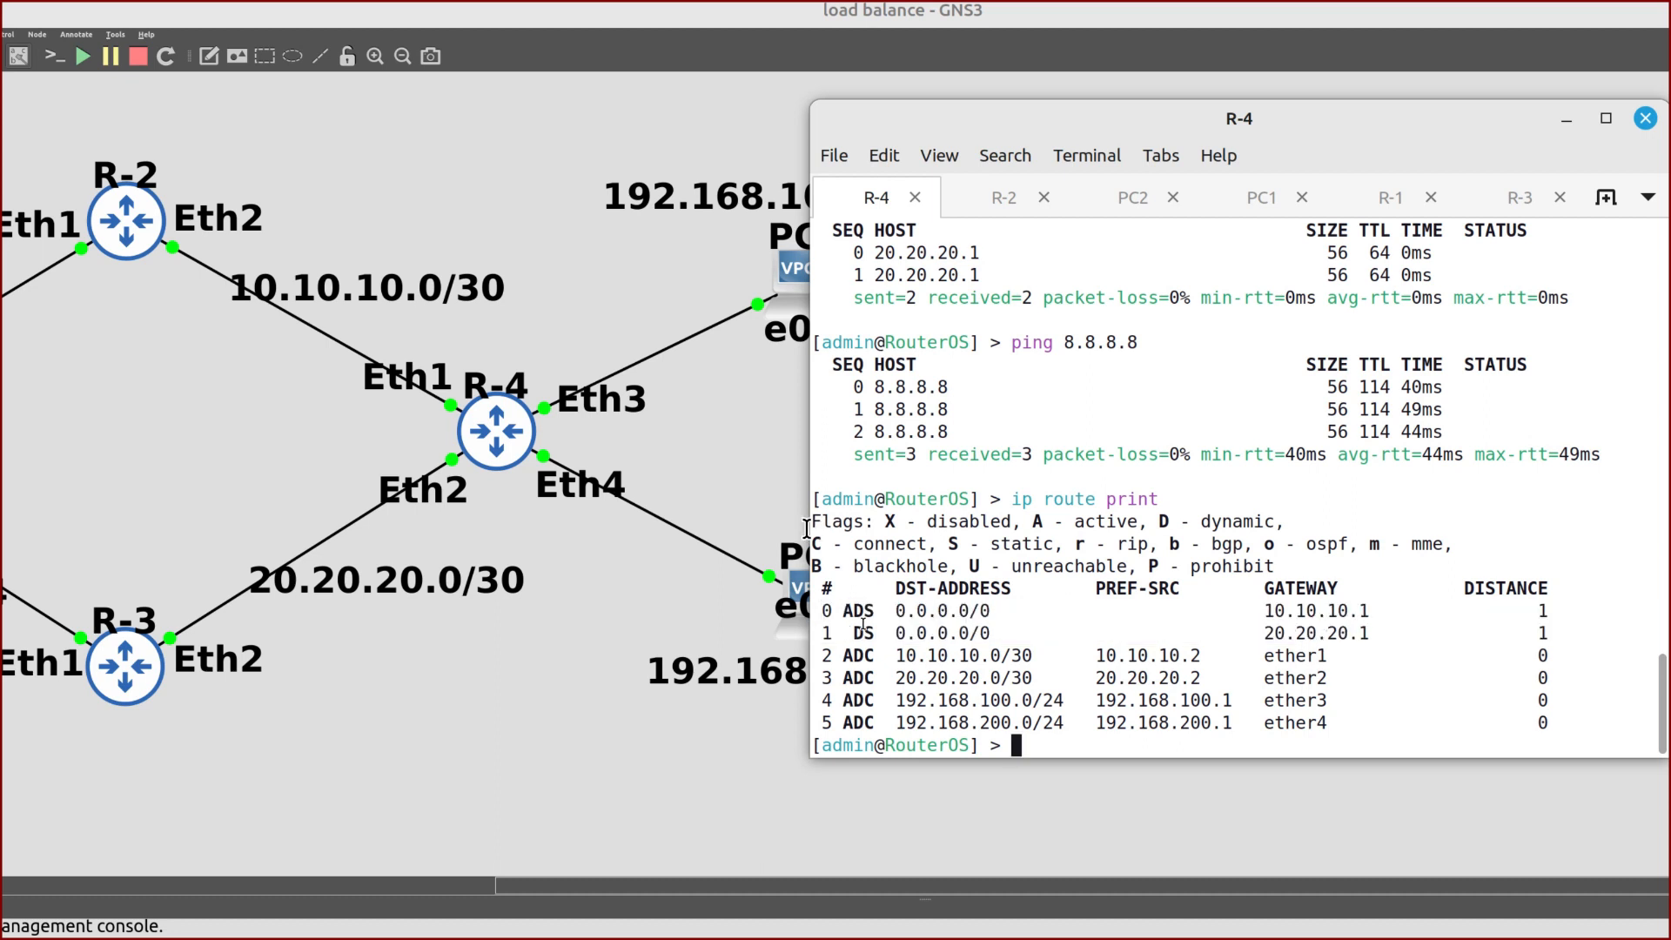
drag(843, 612, 914, 625)
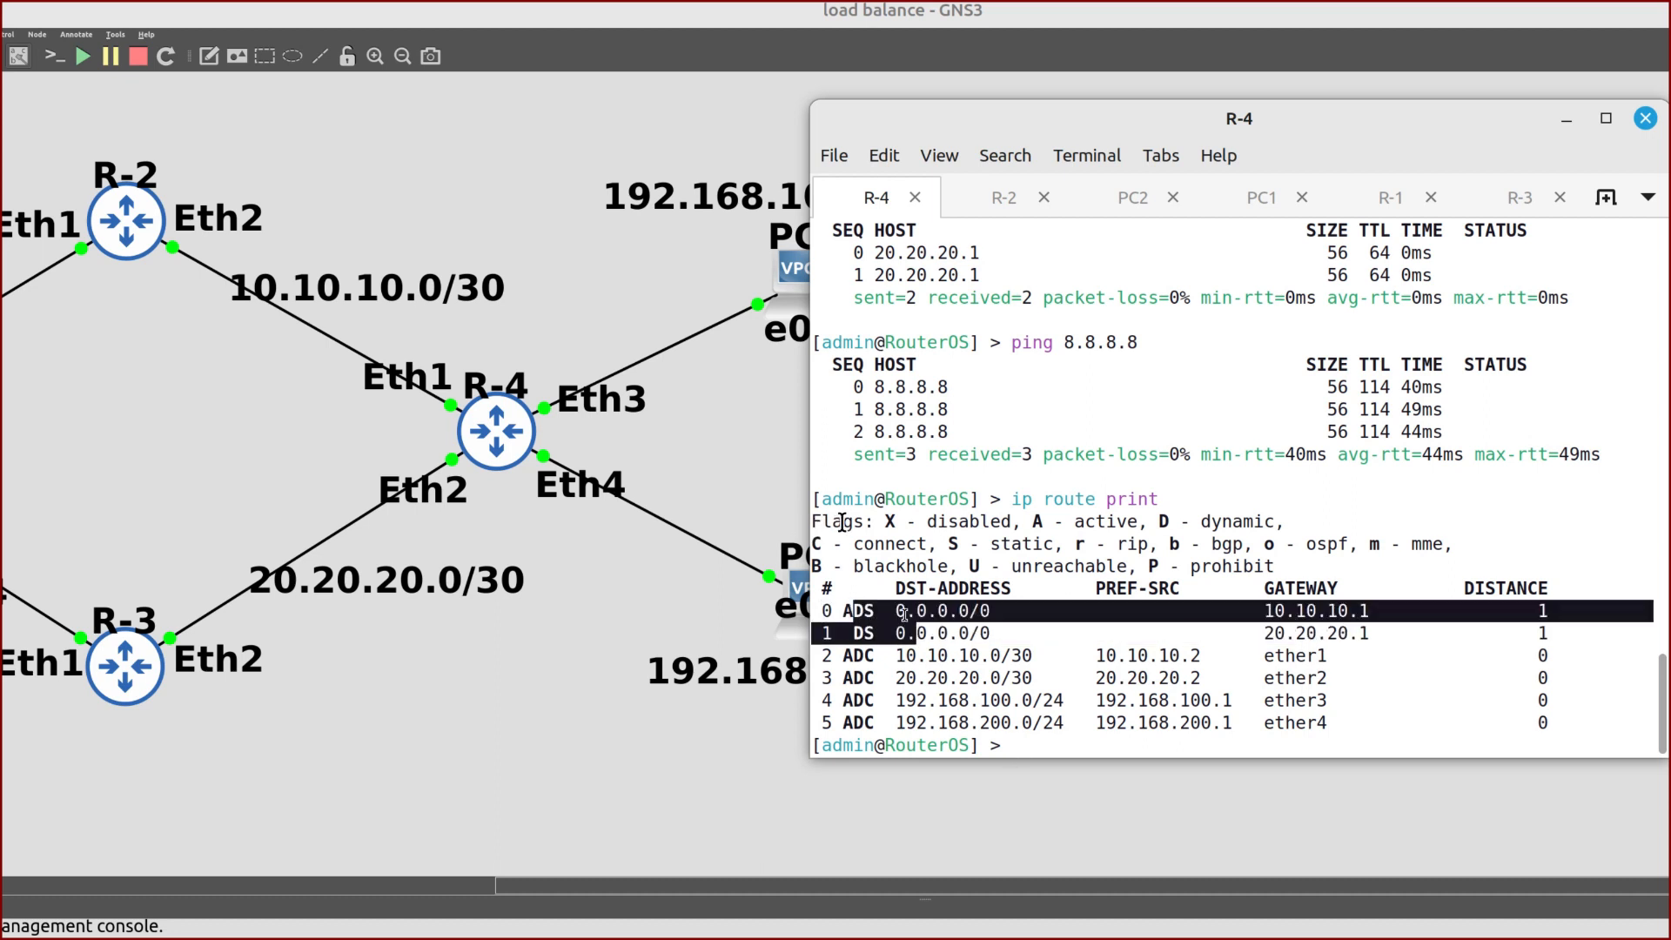
click(864, 612)
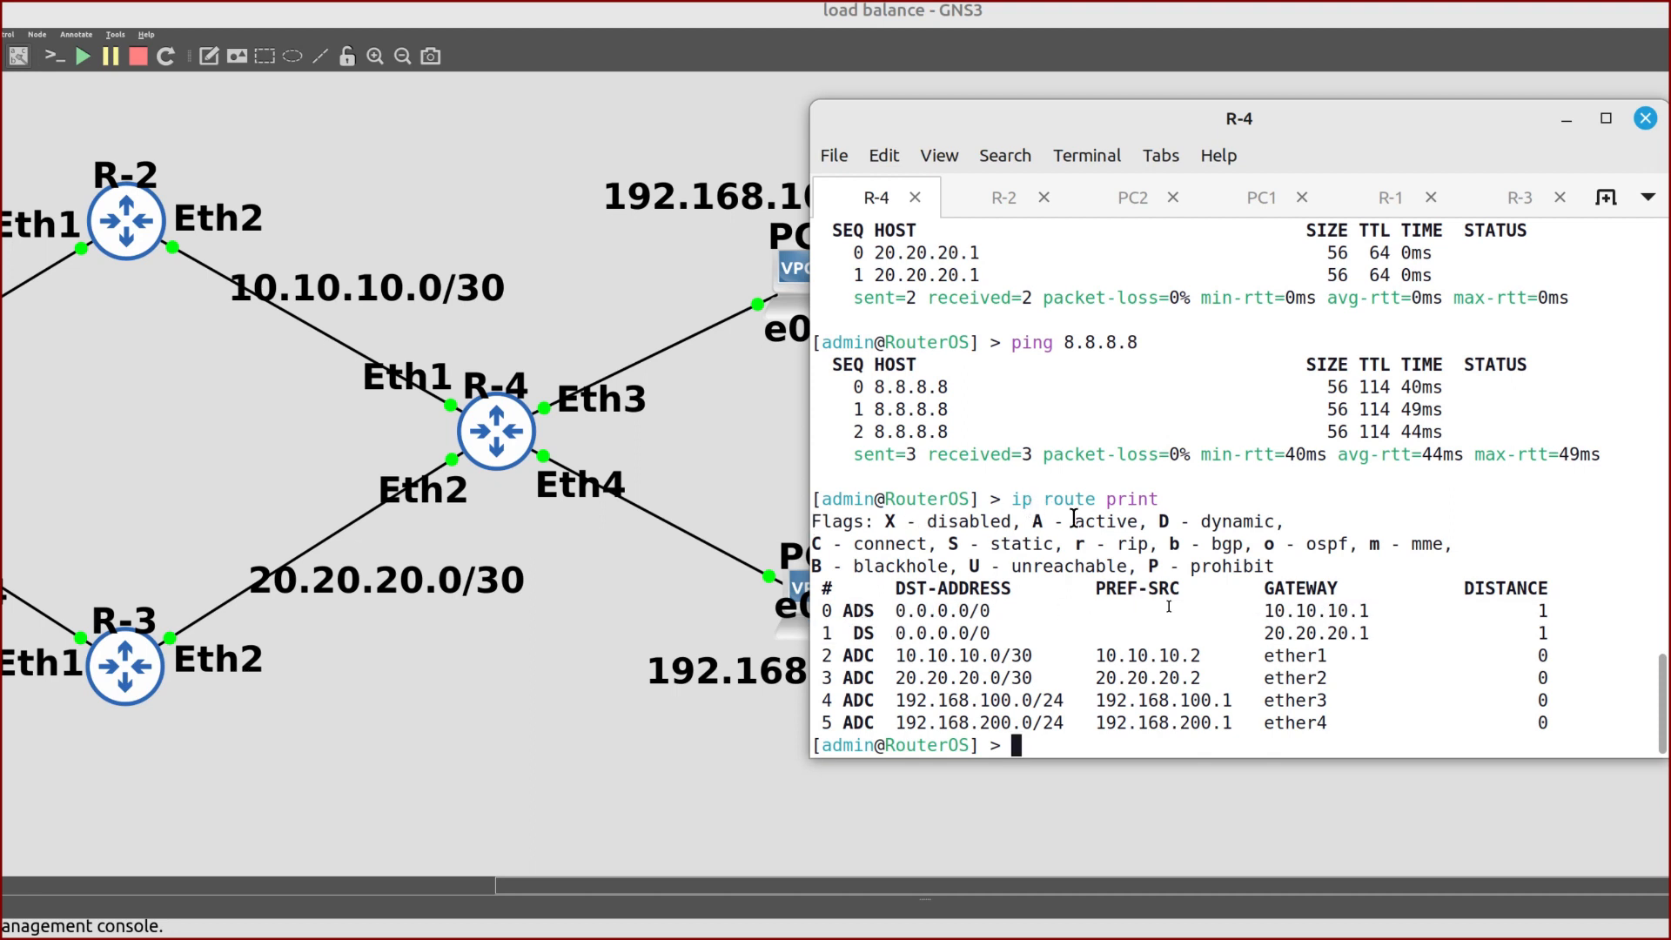
drag(1379, 611, 1271, 611)
Trace 8.8.8.8 from PC1, noting hop 2 goes through 10.10.10.1
click(1242, 198)
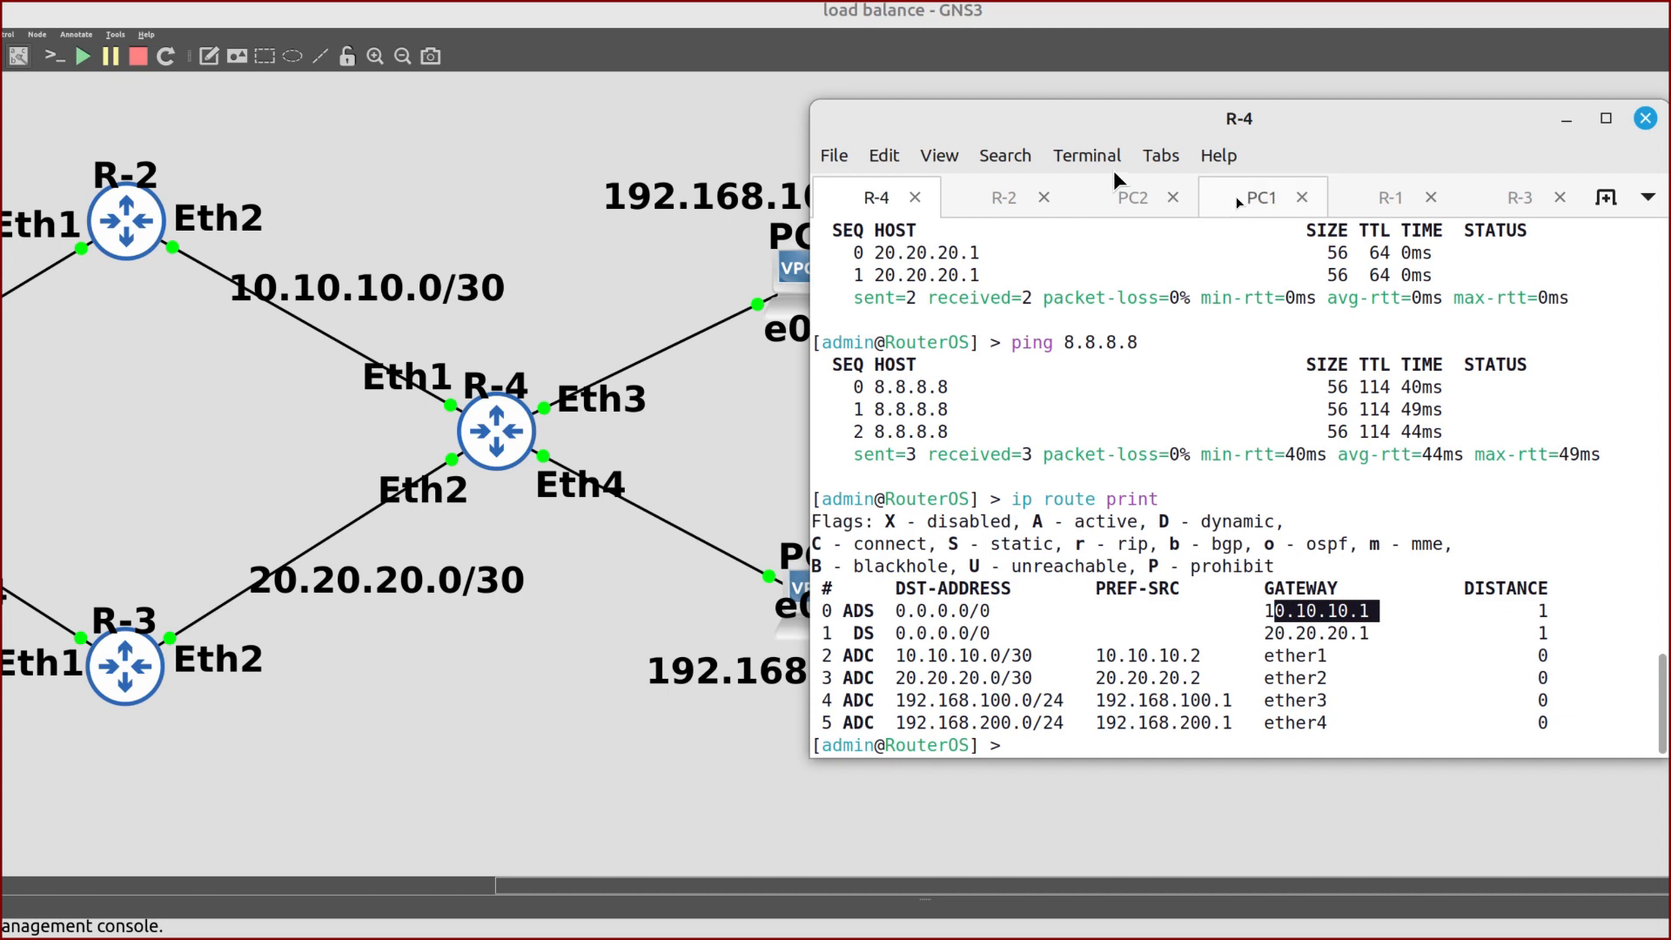
text(trace 8.8.8.8)
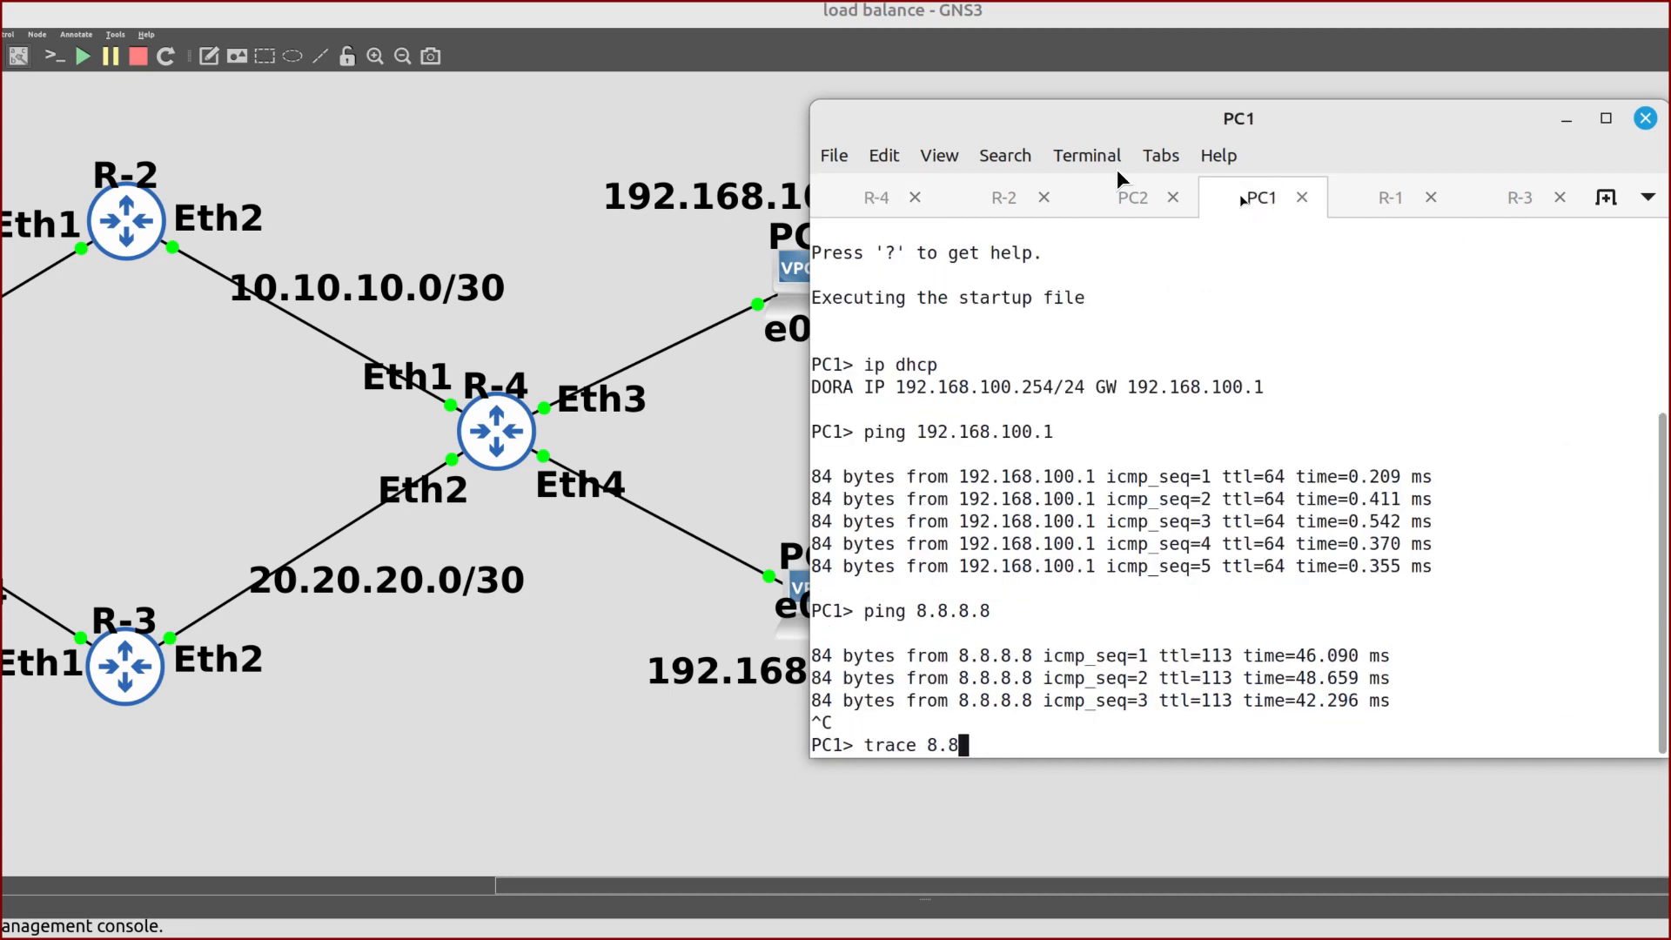
key(Return)
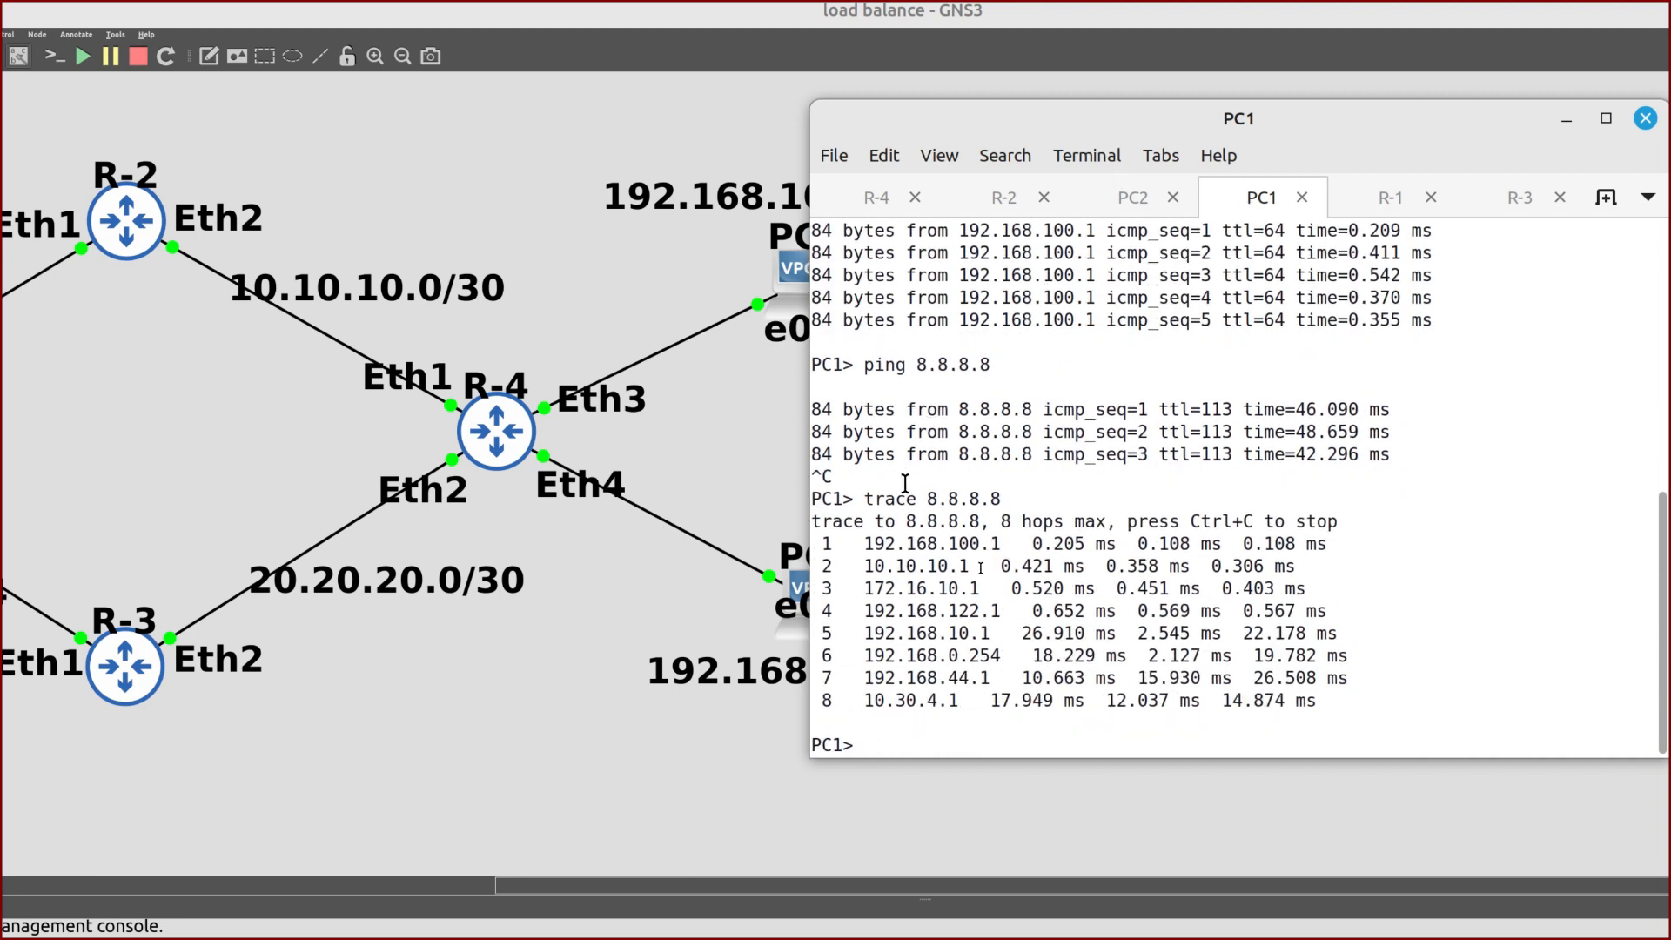
drag(981, 567, 866, 566)
Trace 8.8.8.8 from PC2, confirming hop 2 also passes 10.10.10.1
click(1125, 200)
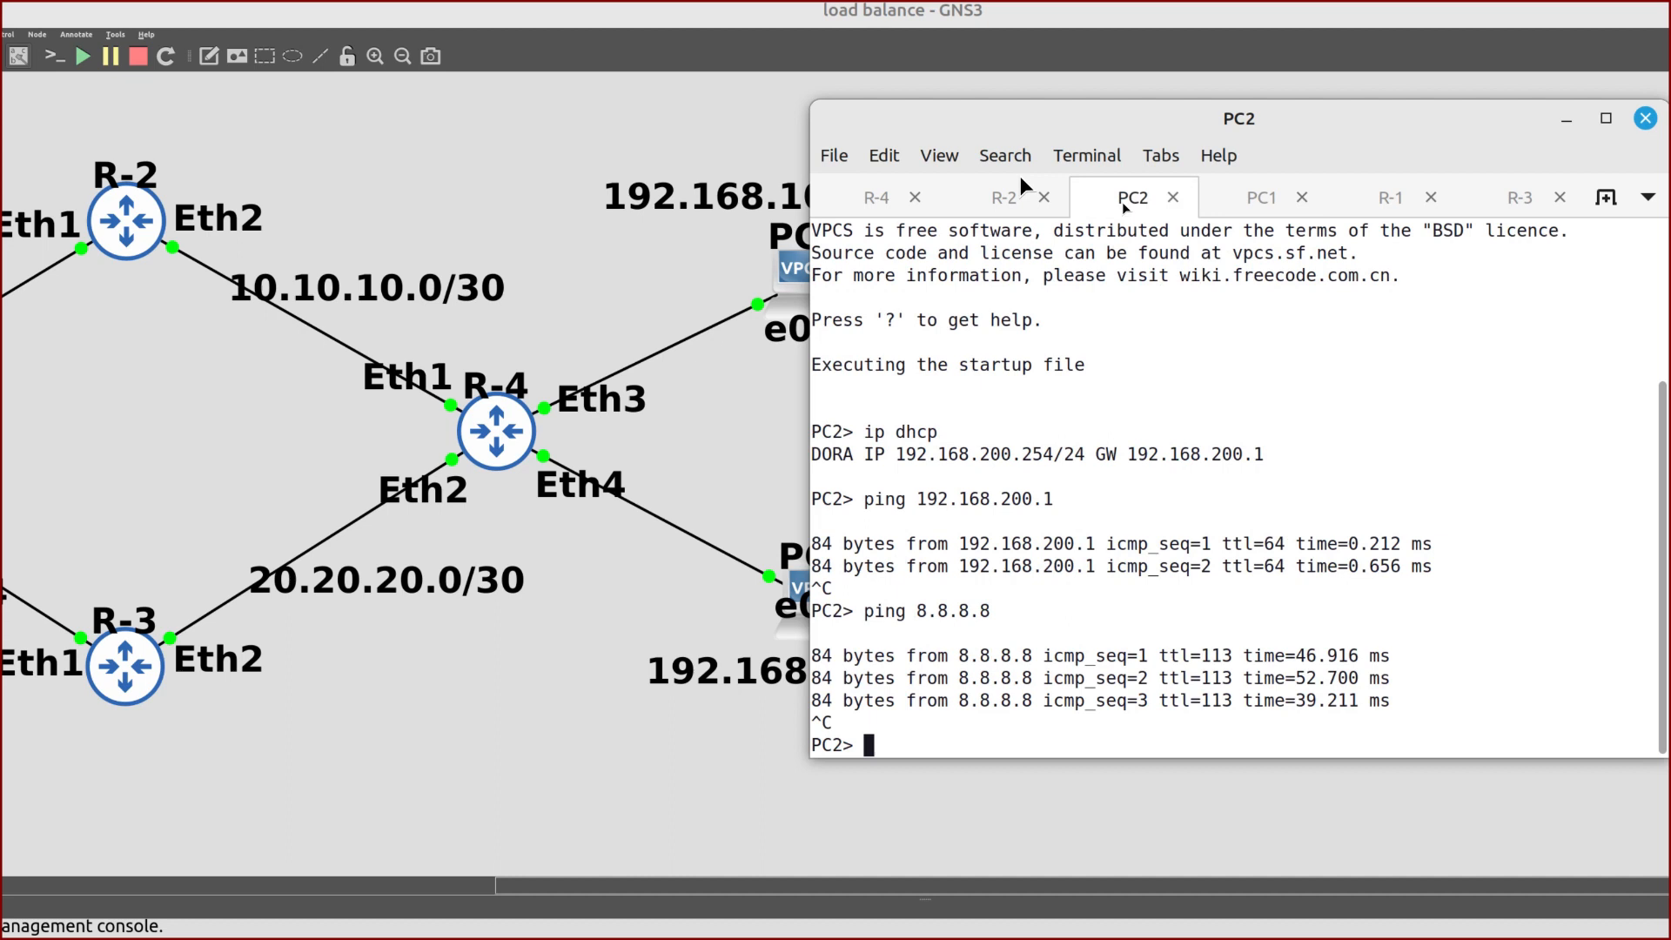
text(trace 8.8.8.8)
key(Return)
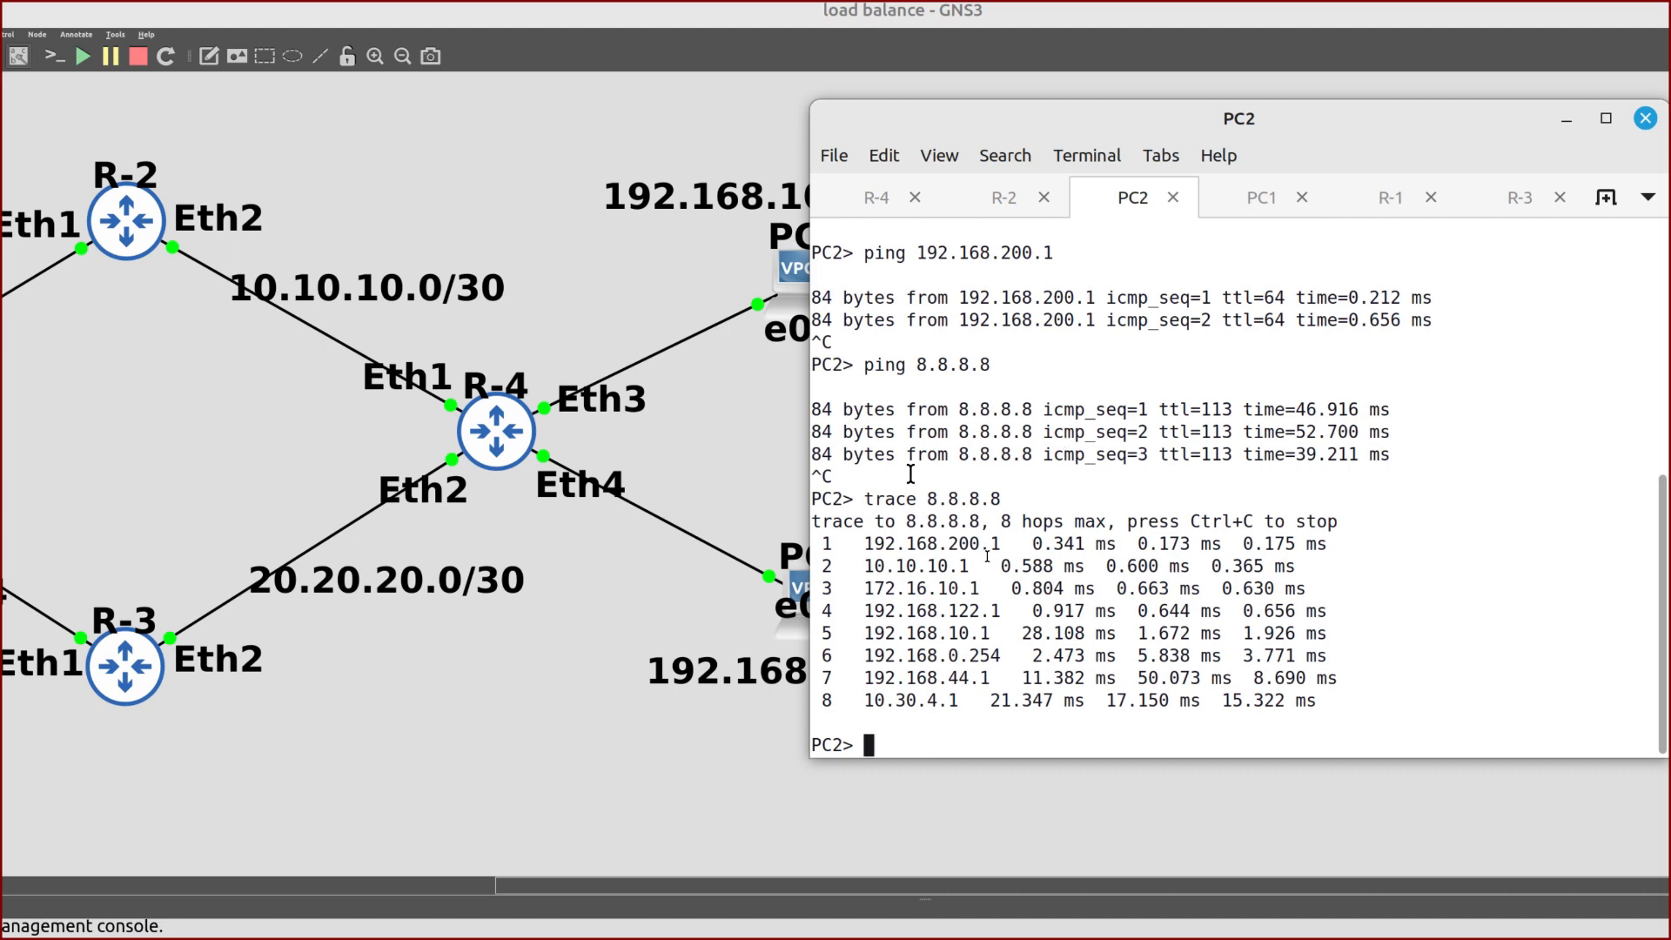
drag(942, 565, 875, 566)
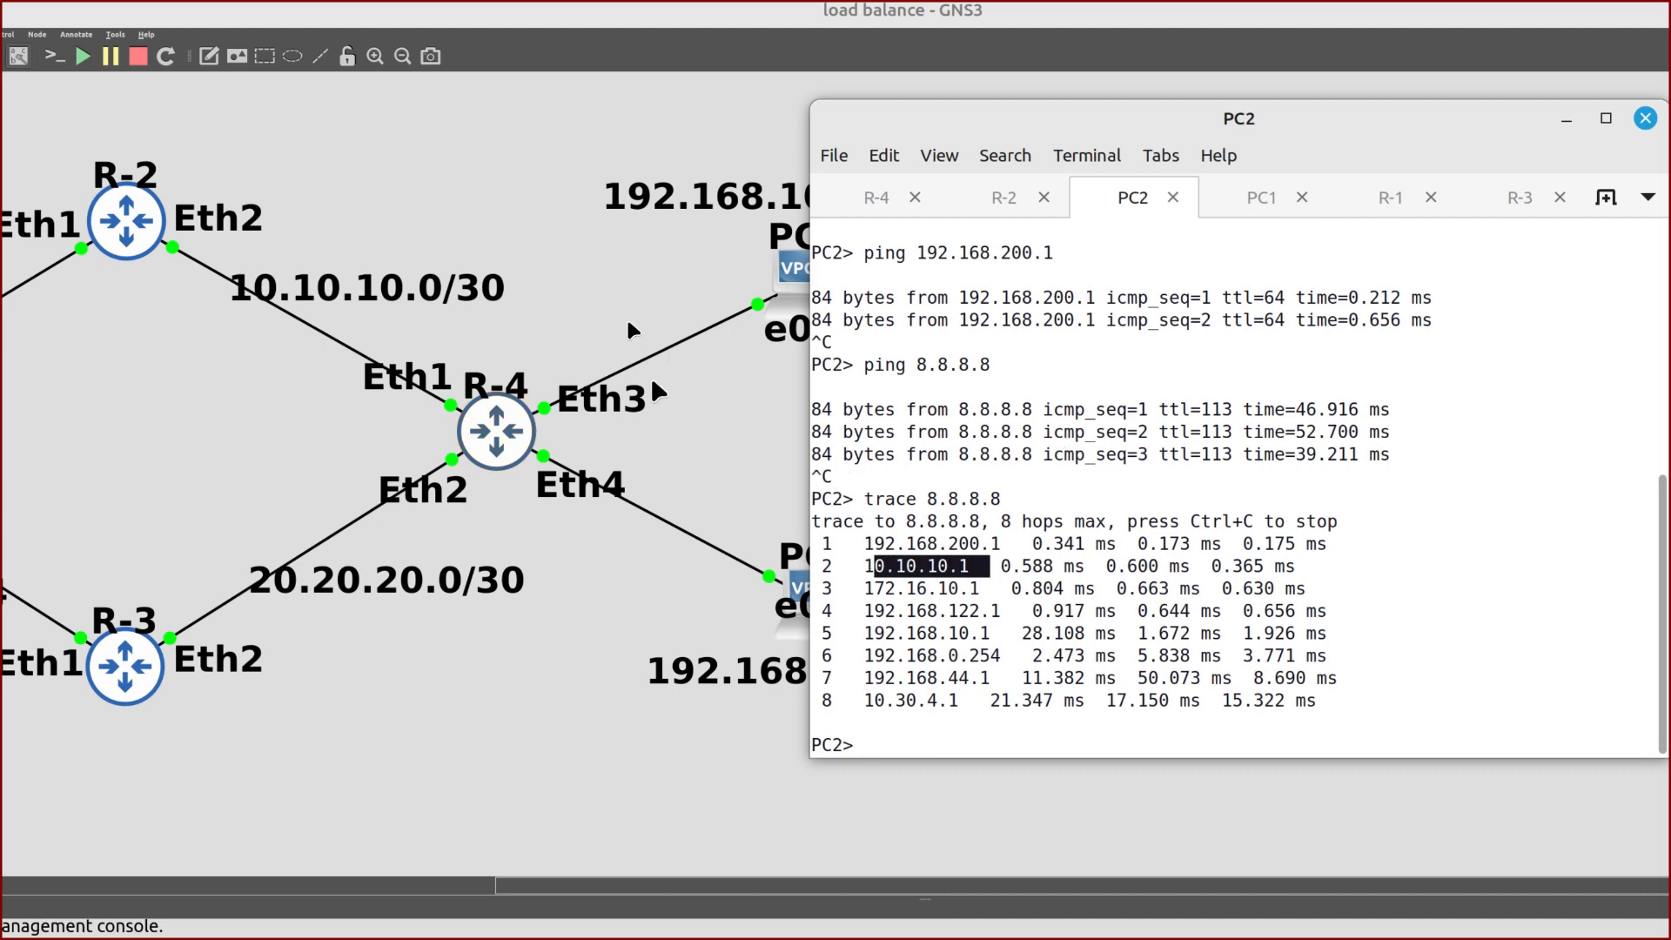
click(692, 424)
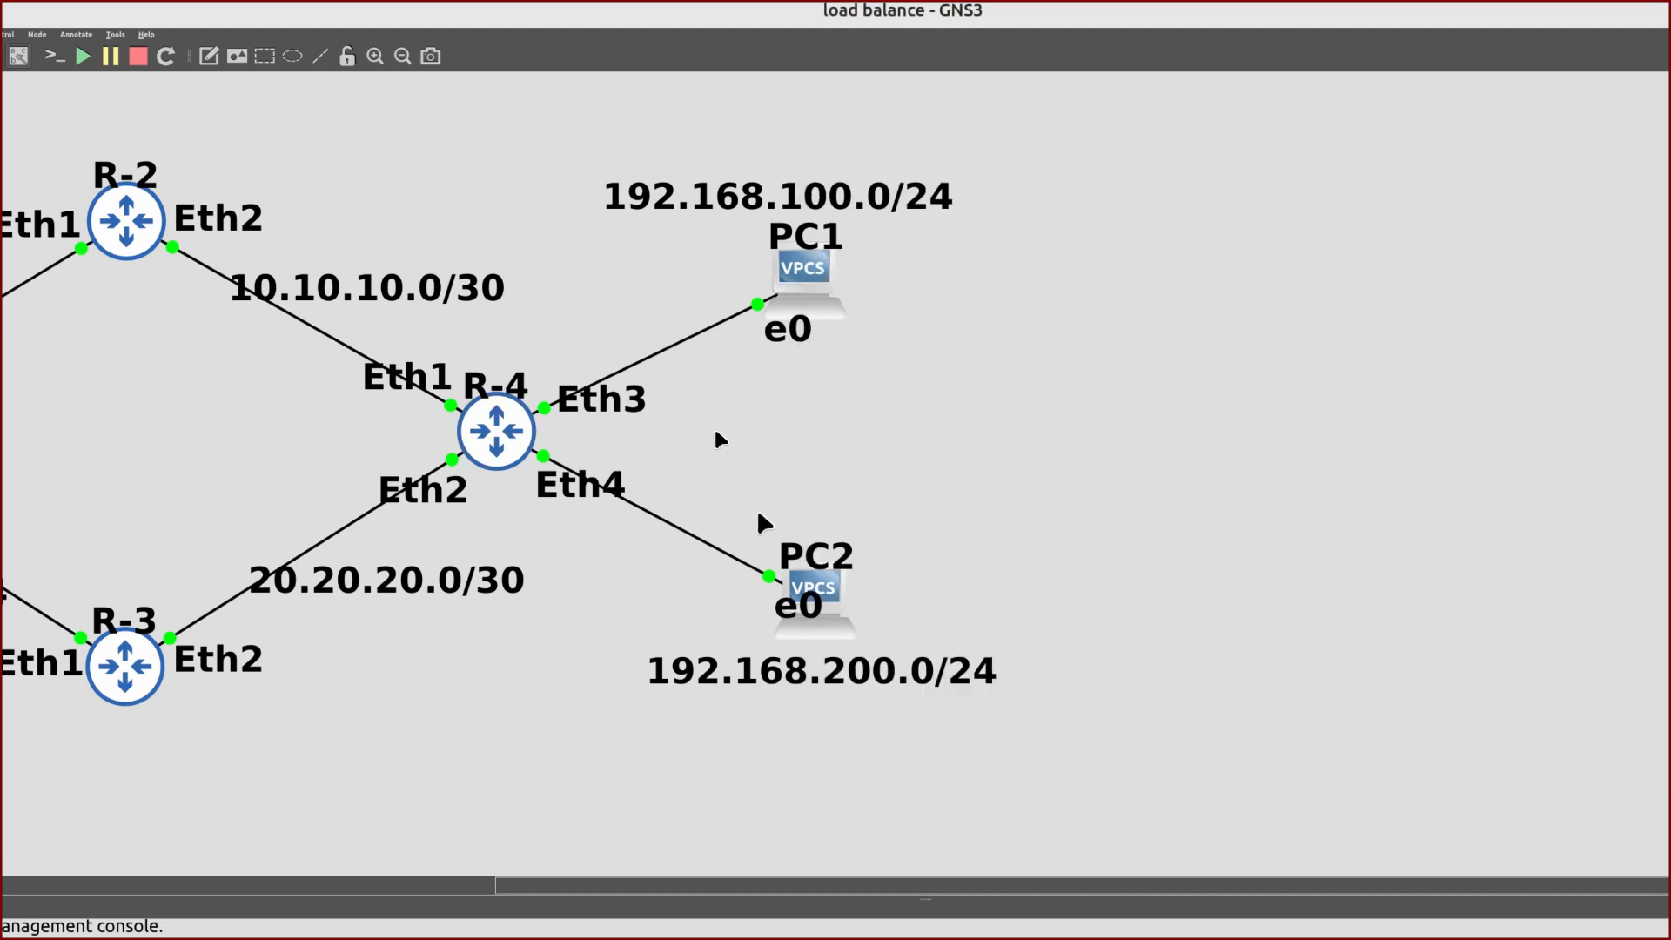
Bring back R-4's console, whose route table shows default routes via 10.10.10.1 and 20.20.20.1
scroll(763, 523, left, 3)
scroll(763, 523, left, 3)
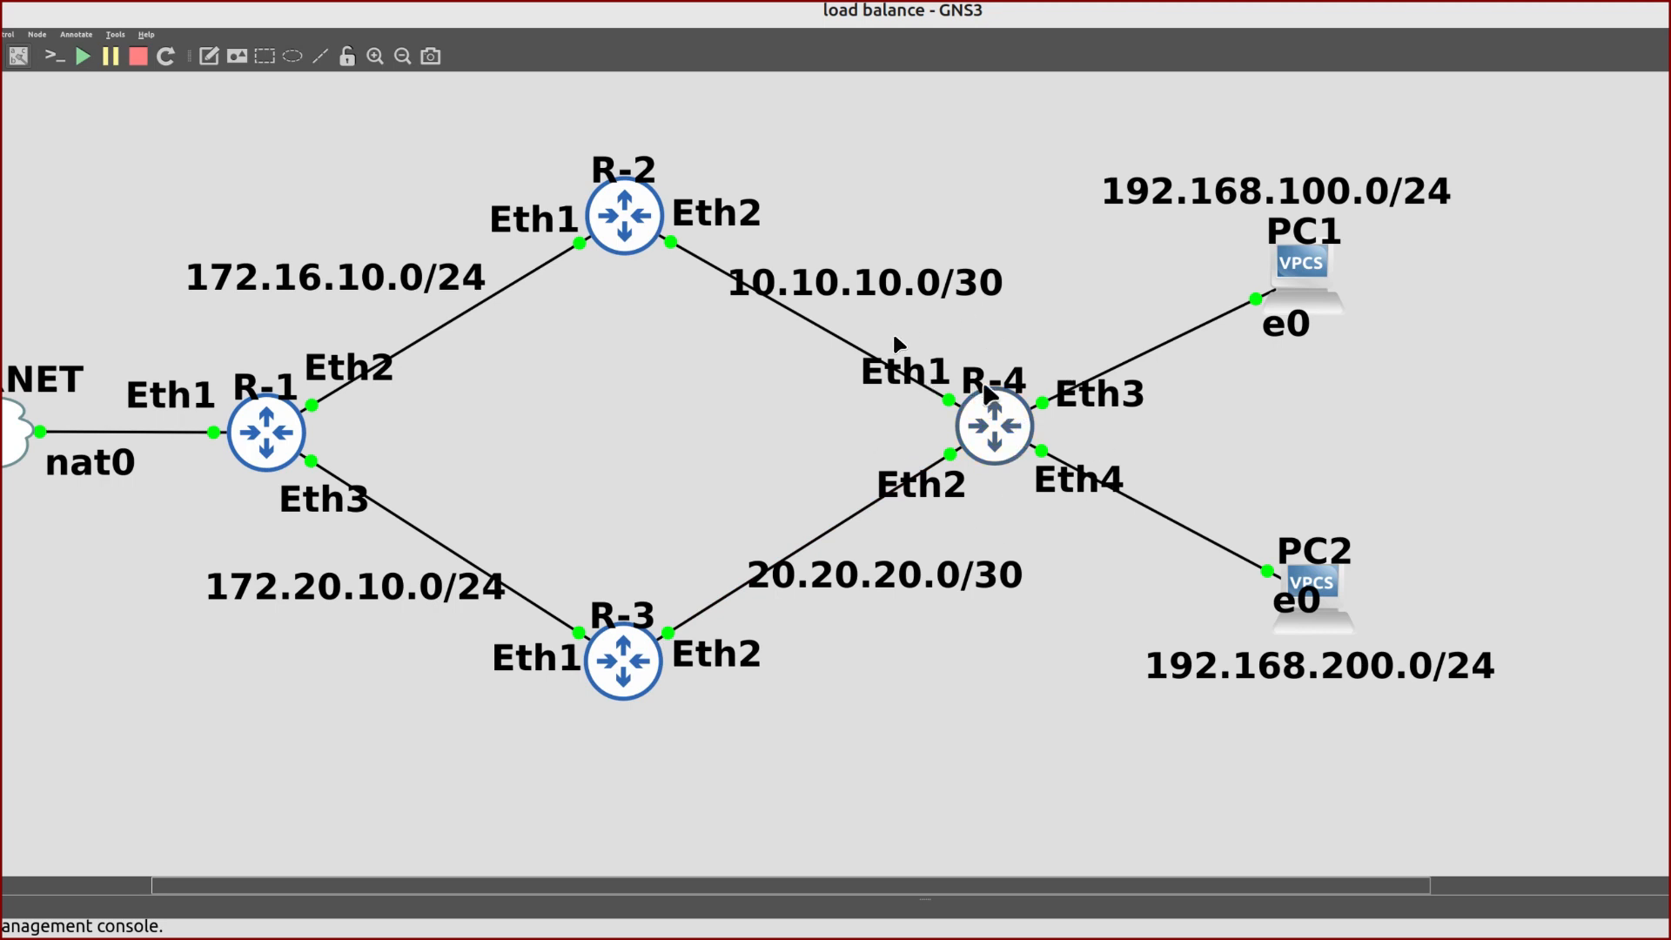
key(alt+Tab)
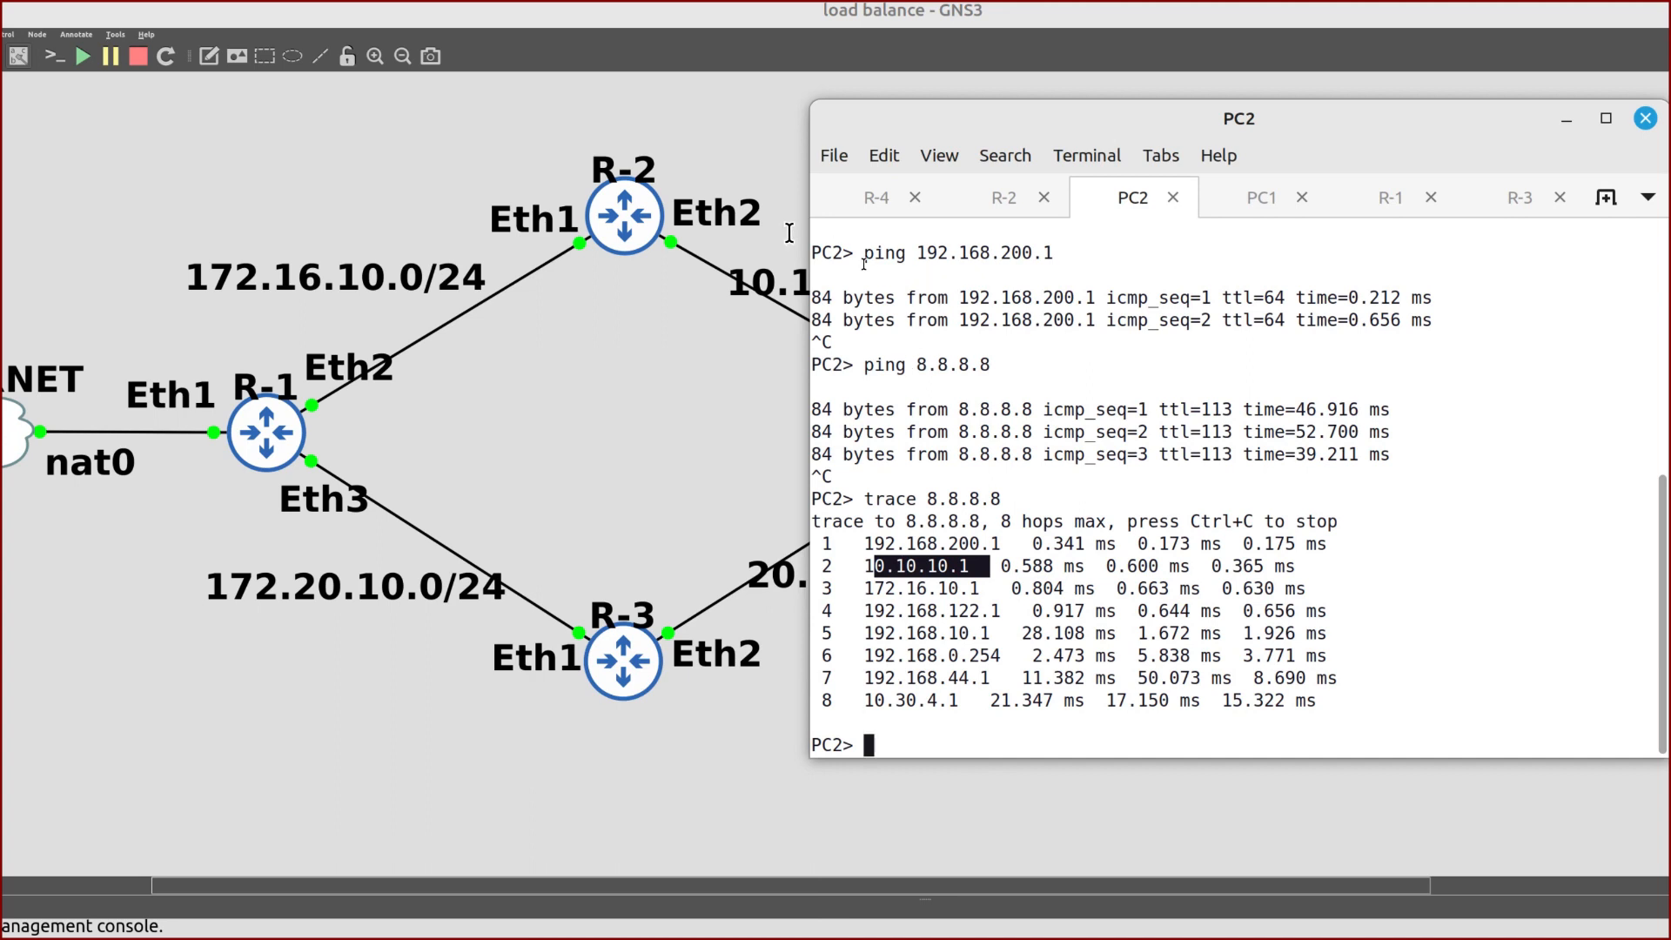
scroll(758, 347, right, 5)
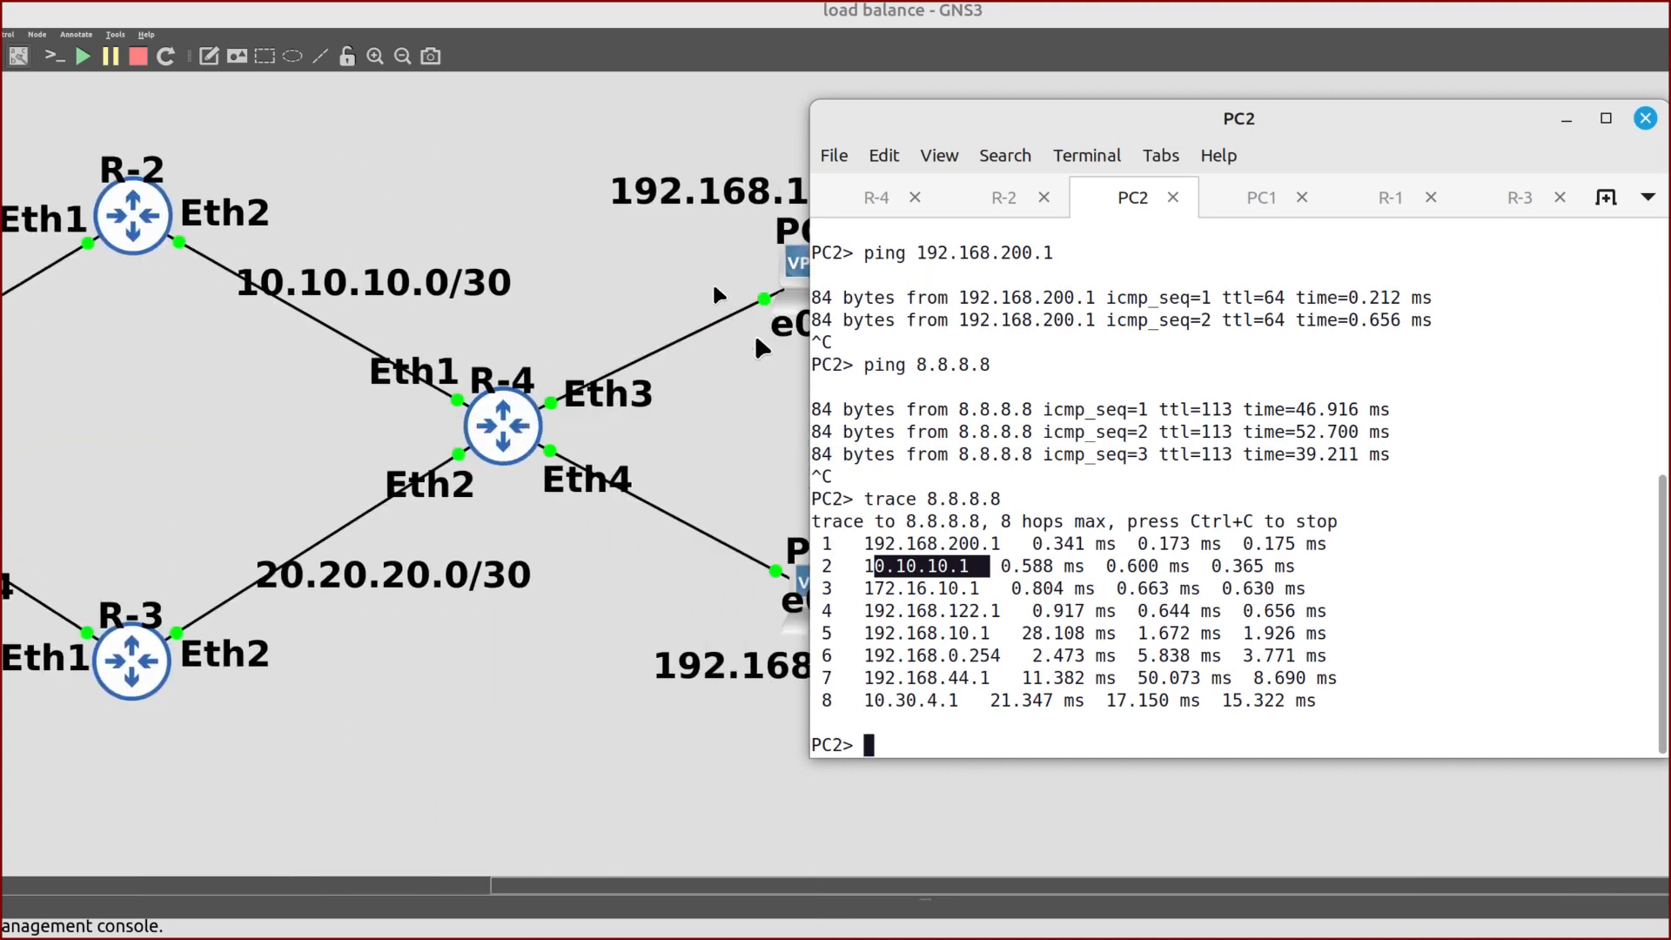
click(875, 198)
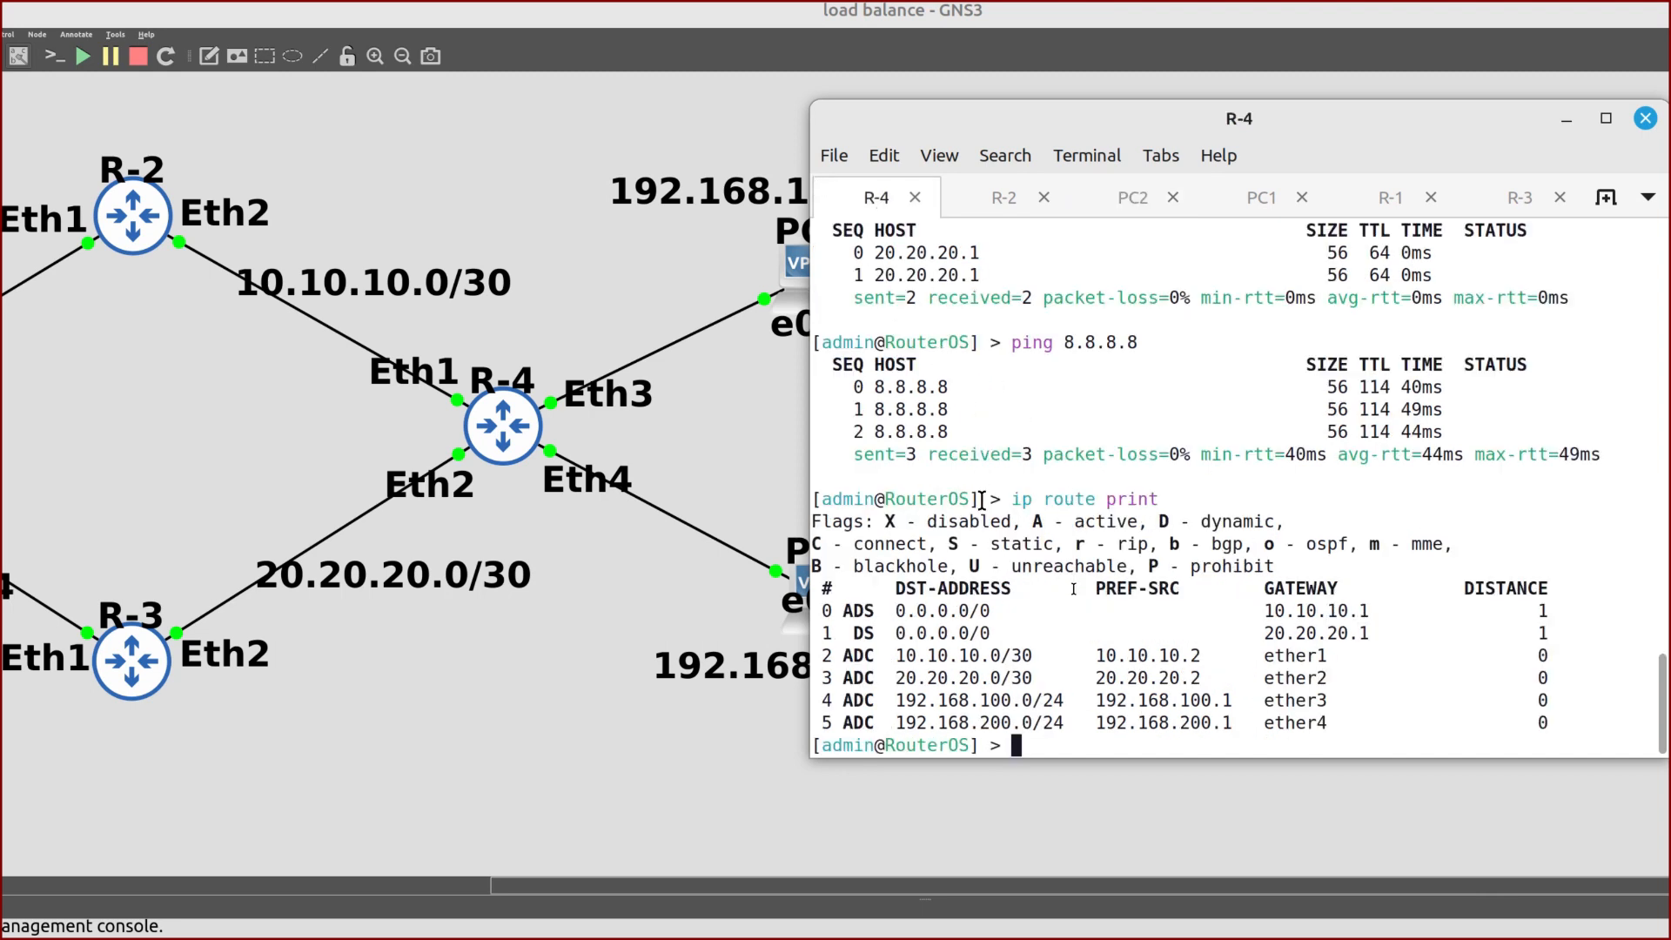
Run 'ip route rule add src-address=192.168.100.0/24 action=lookup table=ISP-R2' on R-4
text(ip route rule )
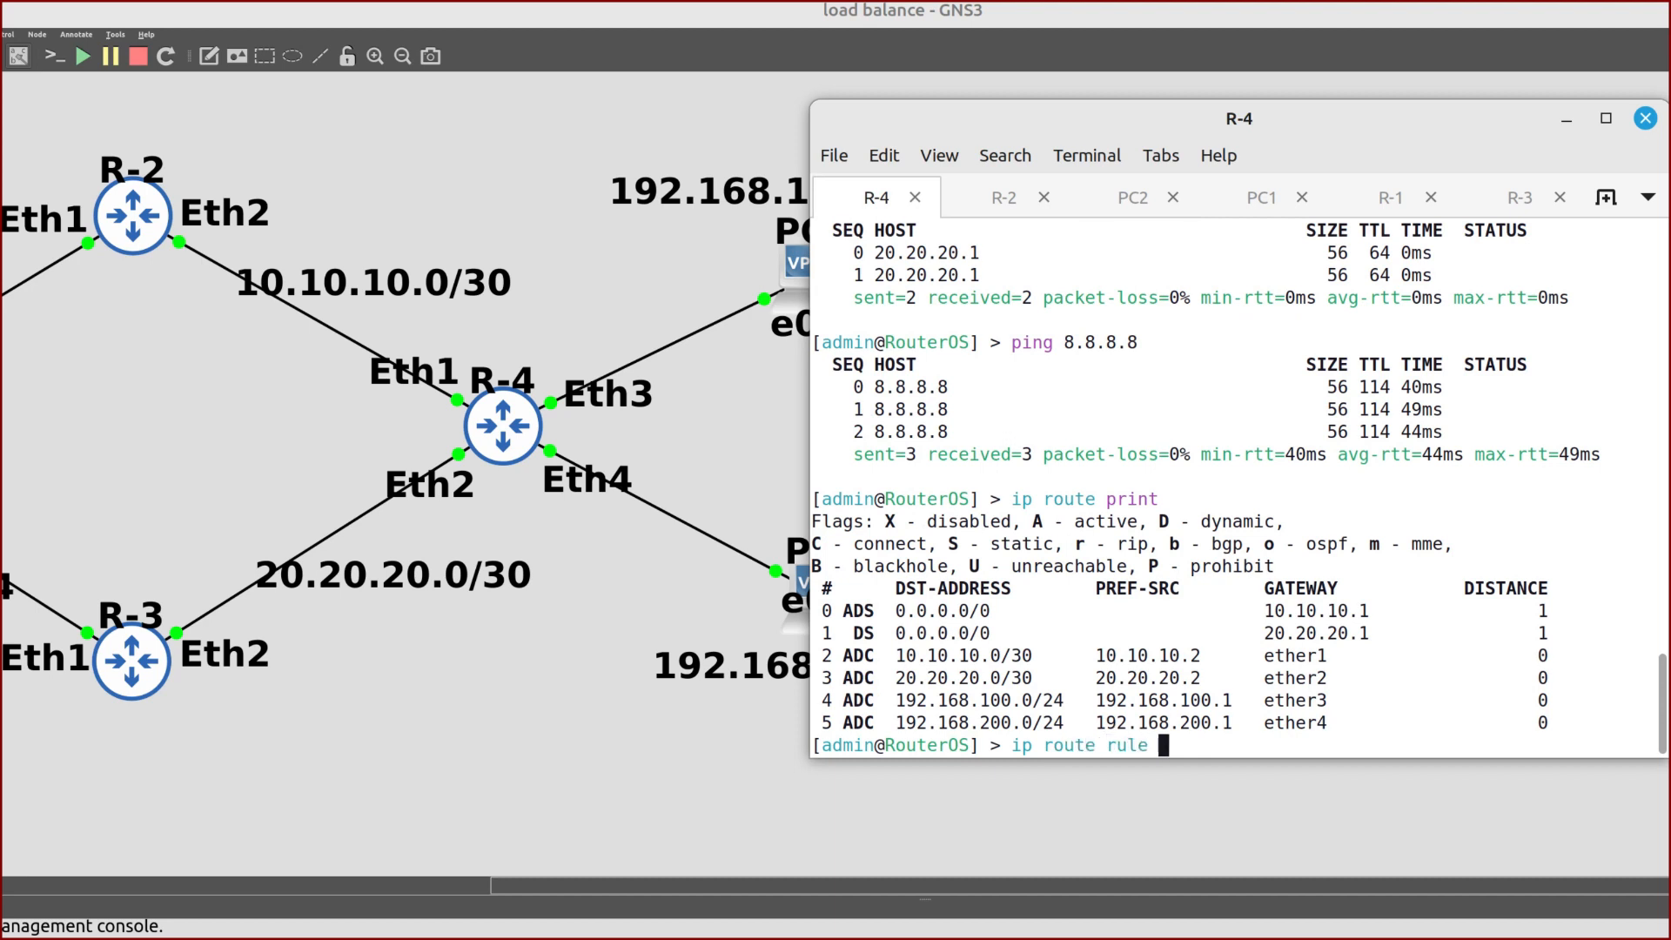
text(add dst-address=)
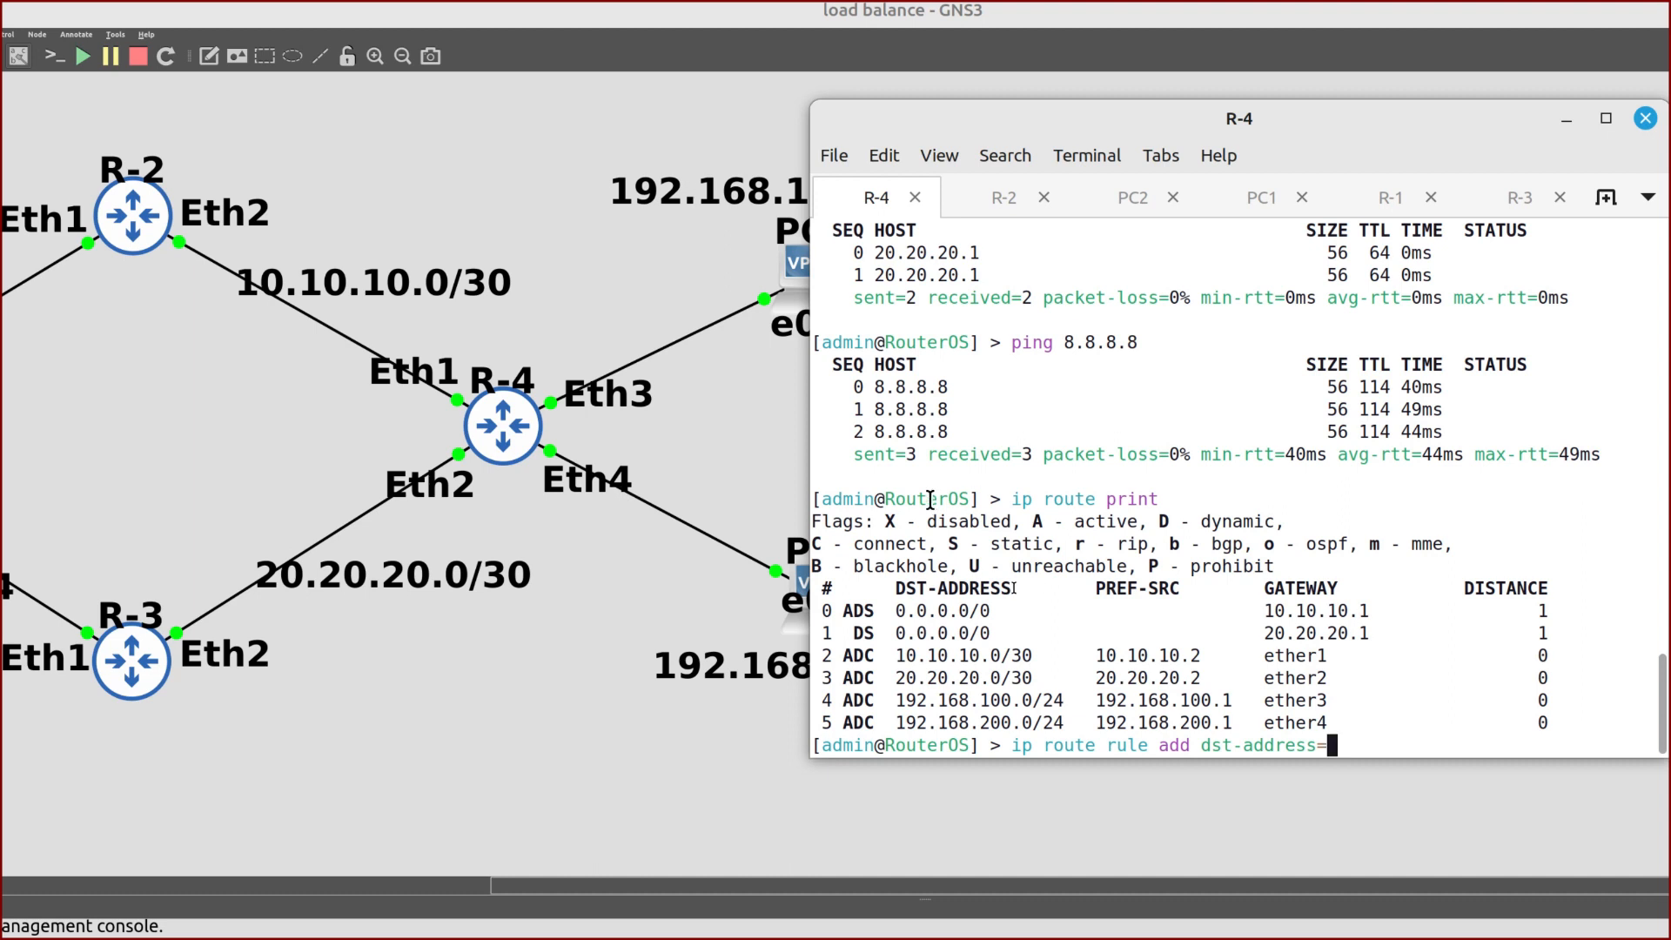
key(BackSpace)
key(BackSpace)
key(BackSpace)
key(BackSpace)
key(BackSpace)
key(BackSpace)
key(BackSpace)
key(BackSpace)
key(BackSpace)
key(BackSpace)
key(BackSpace)
key(BackSpace)
text(src-address=)
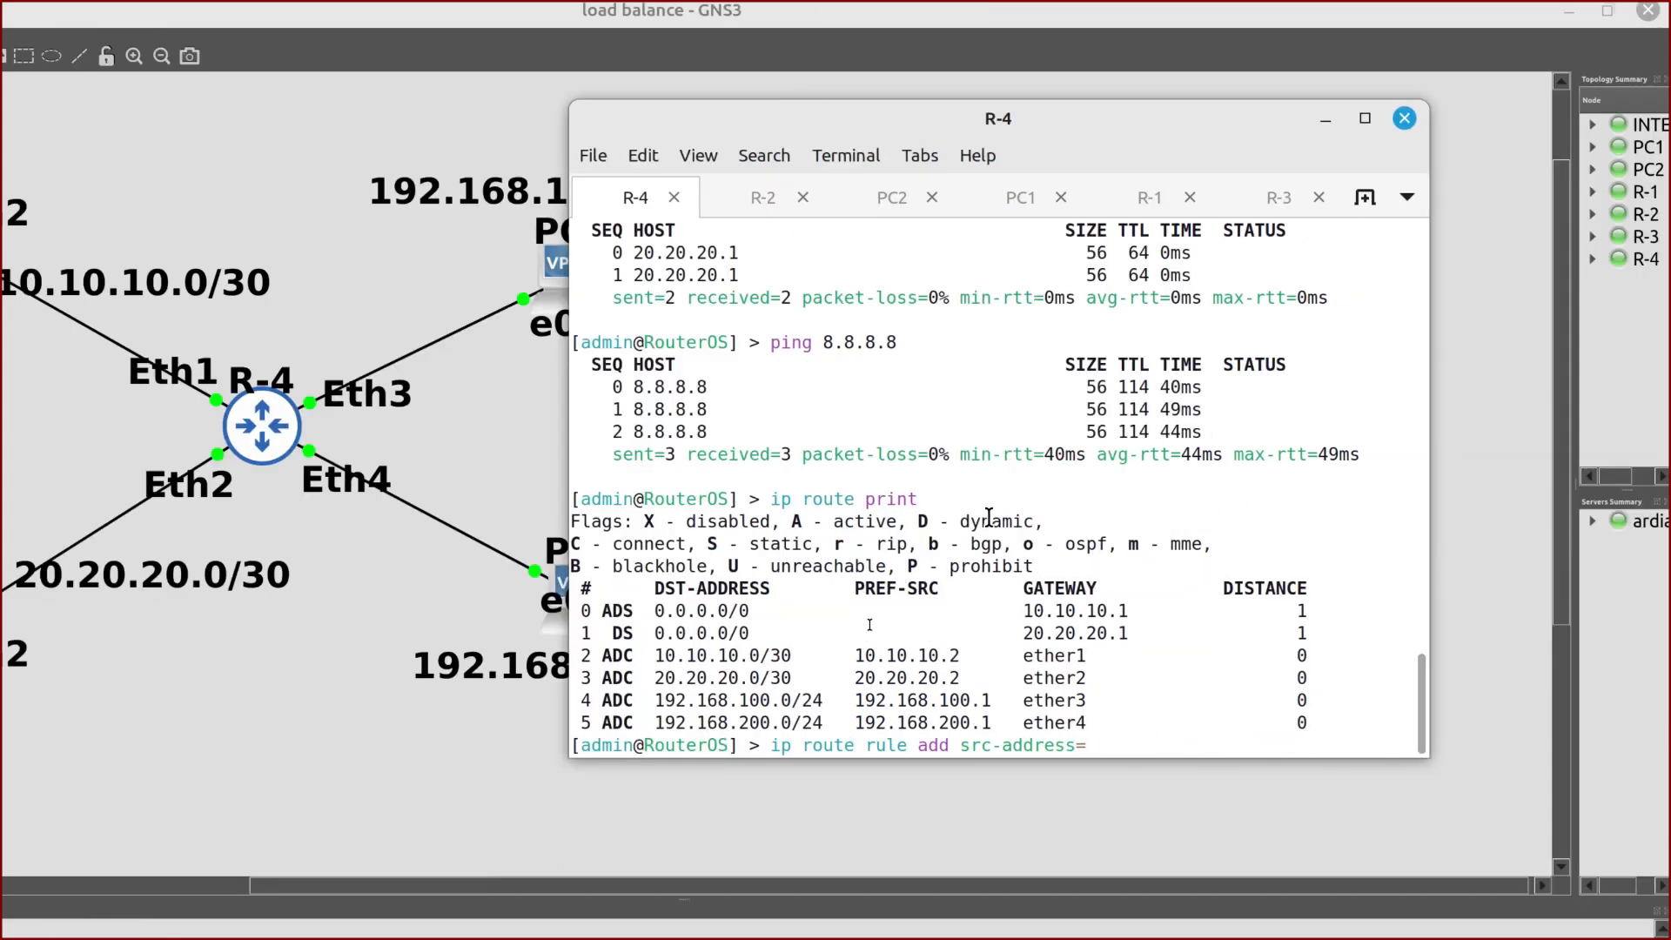
drag(877, 120, 989, 107)
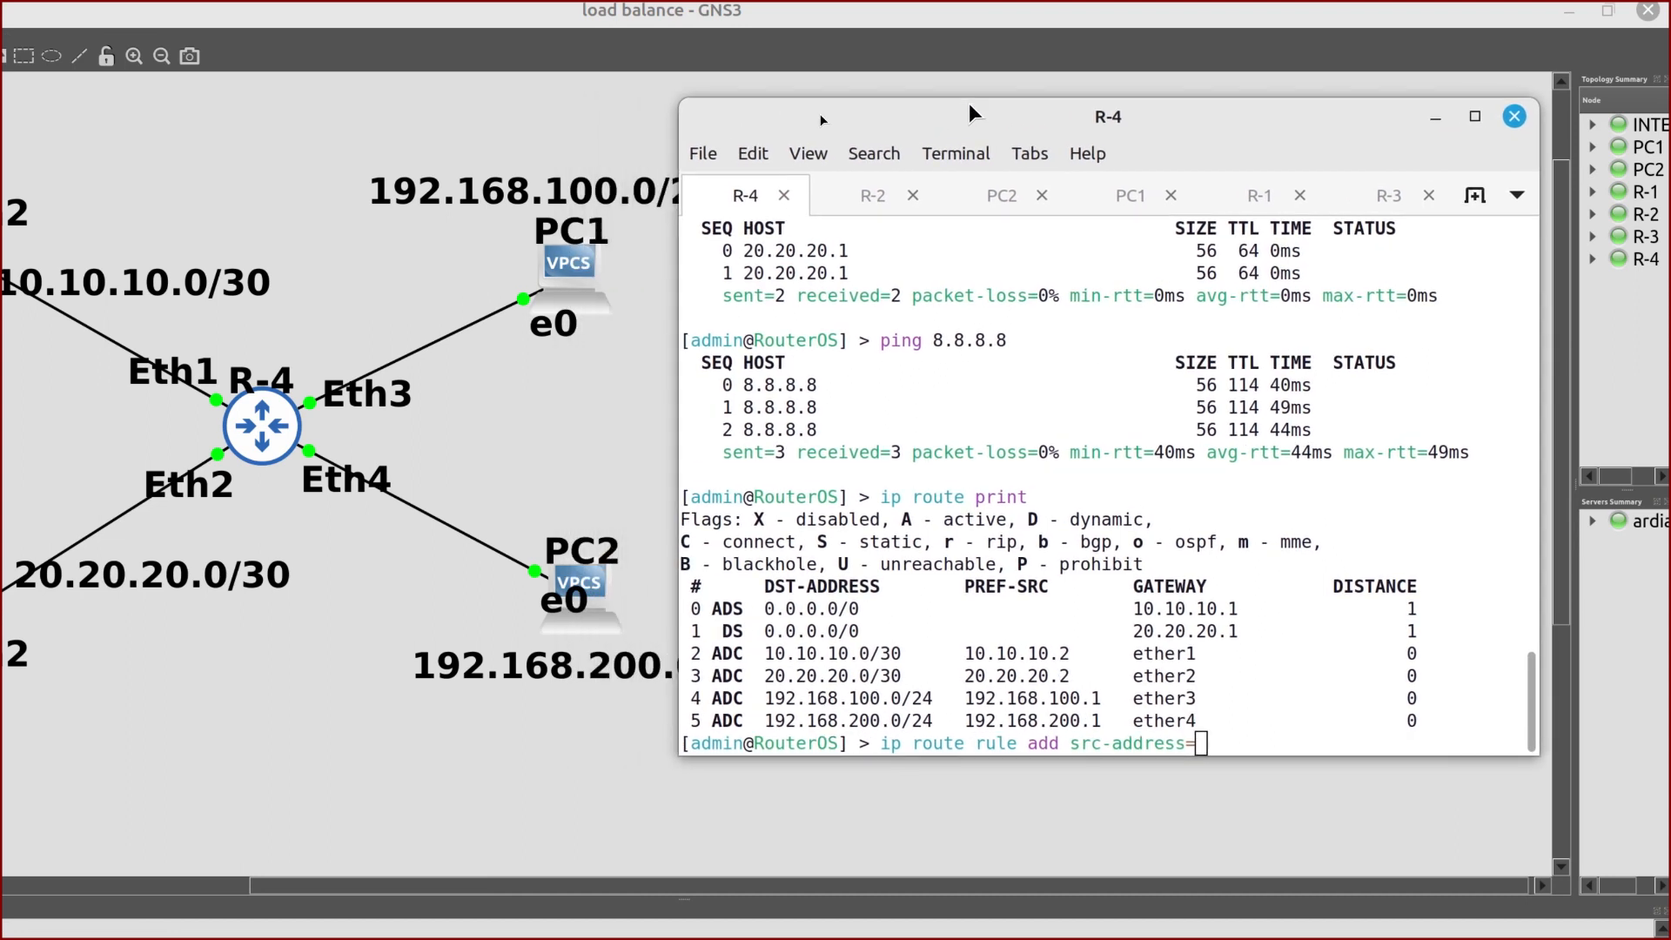
text(192.168.100.0/24 ac)
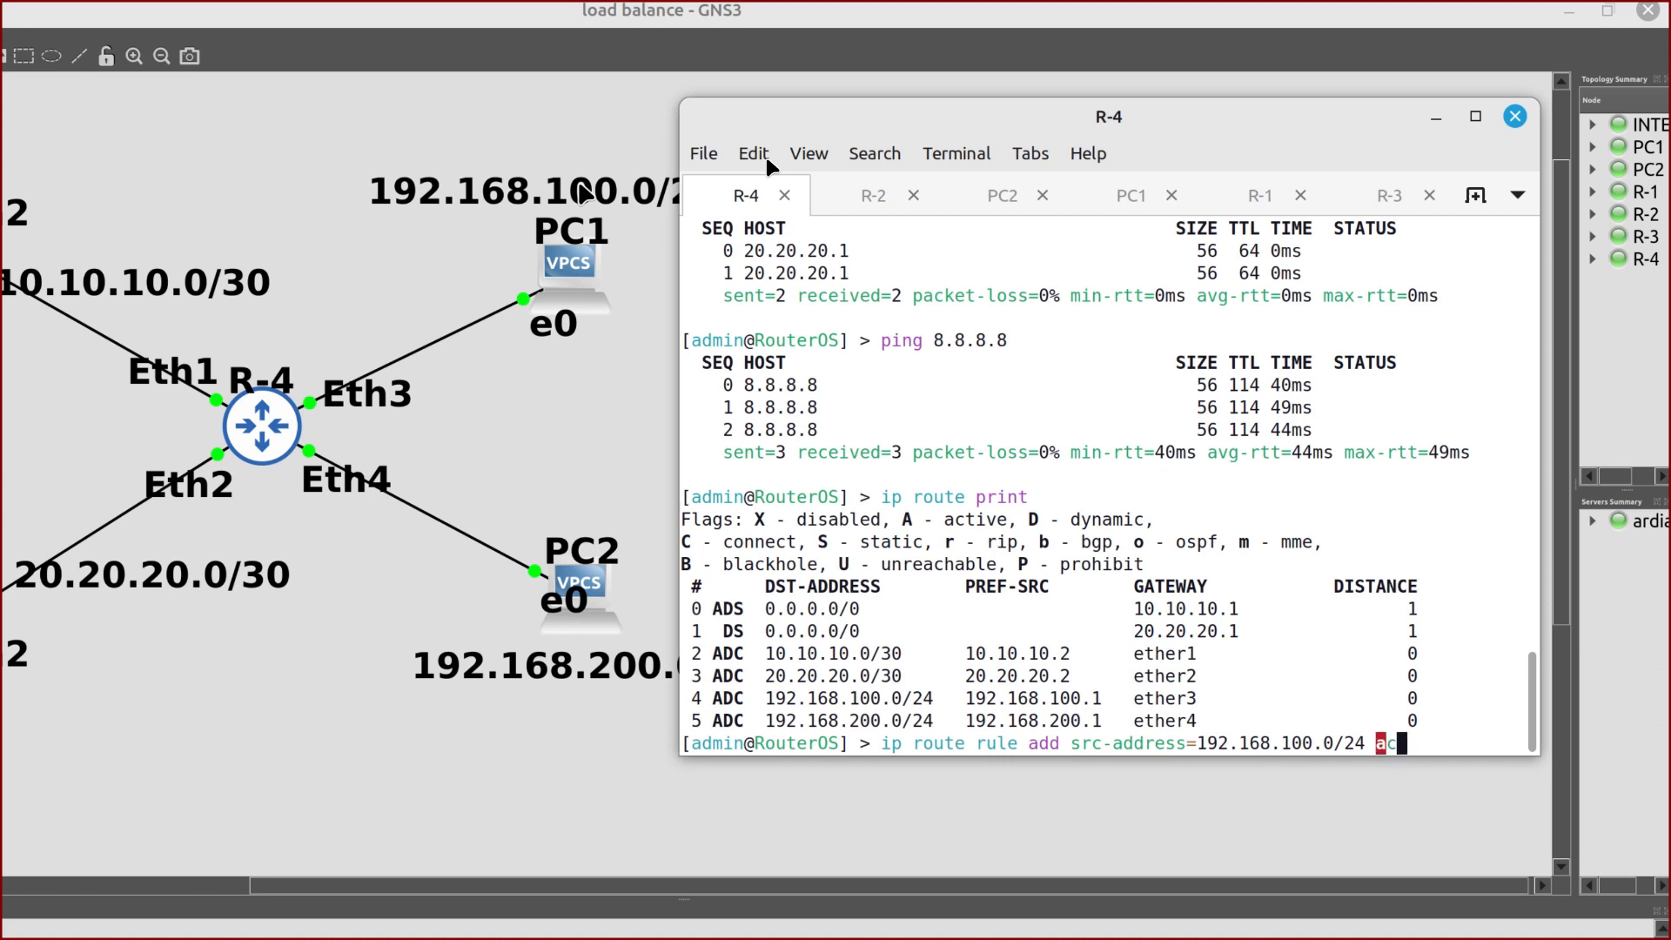
text(tion=lookup)
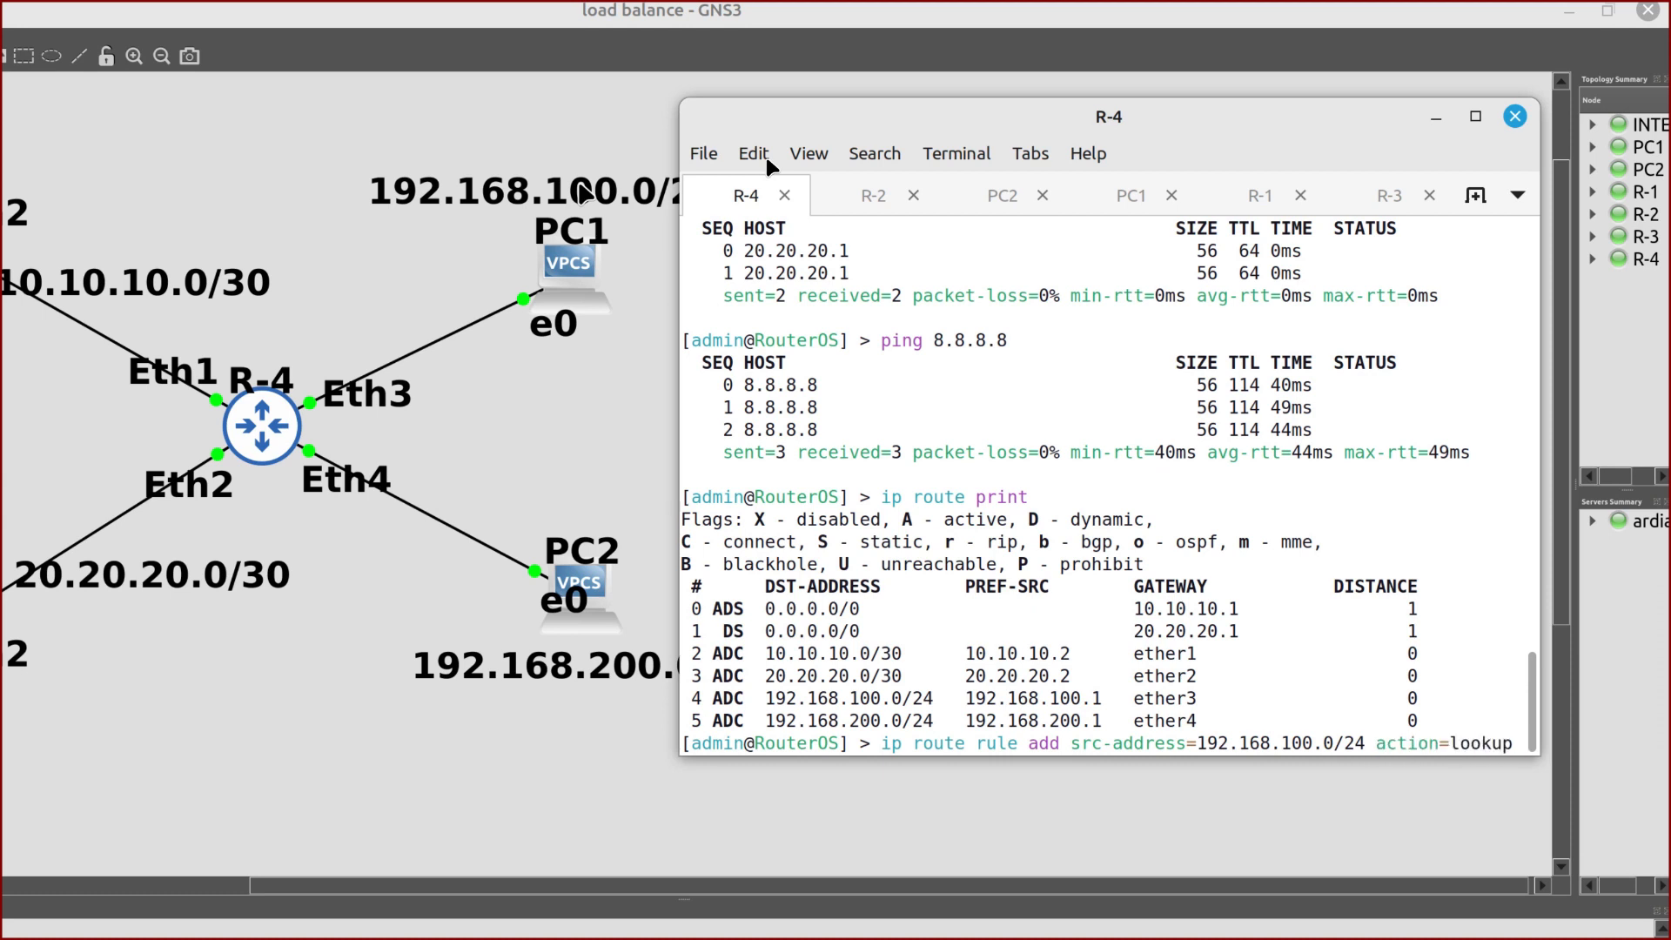
text(tab)
key(BackSpace)
key(BackSpace)
key(BackSpace)
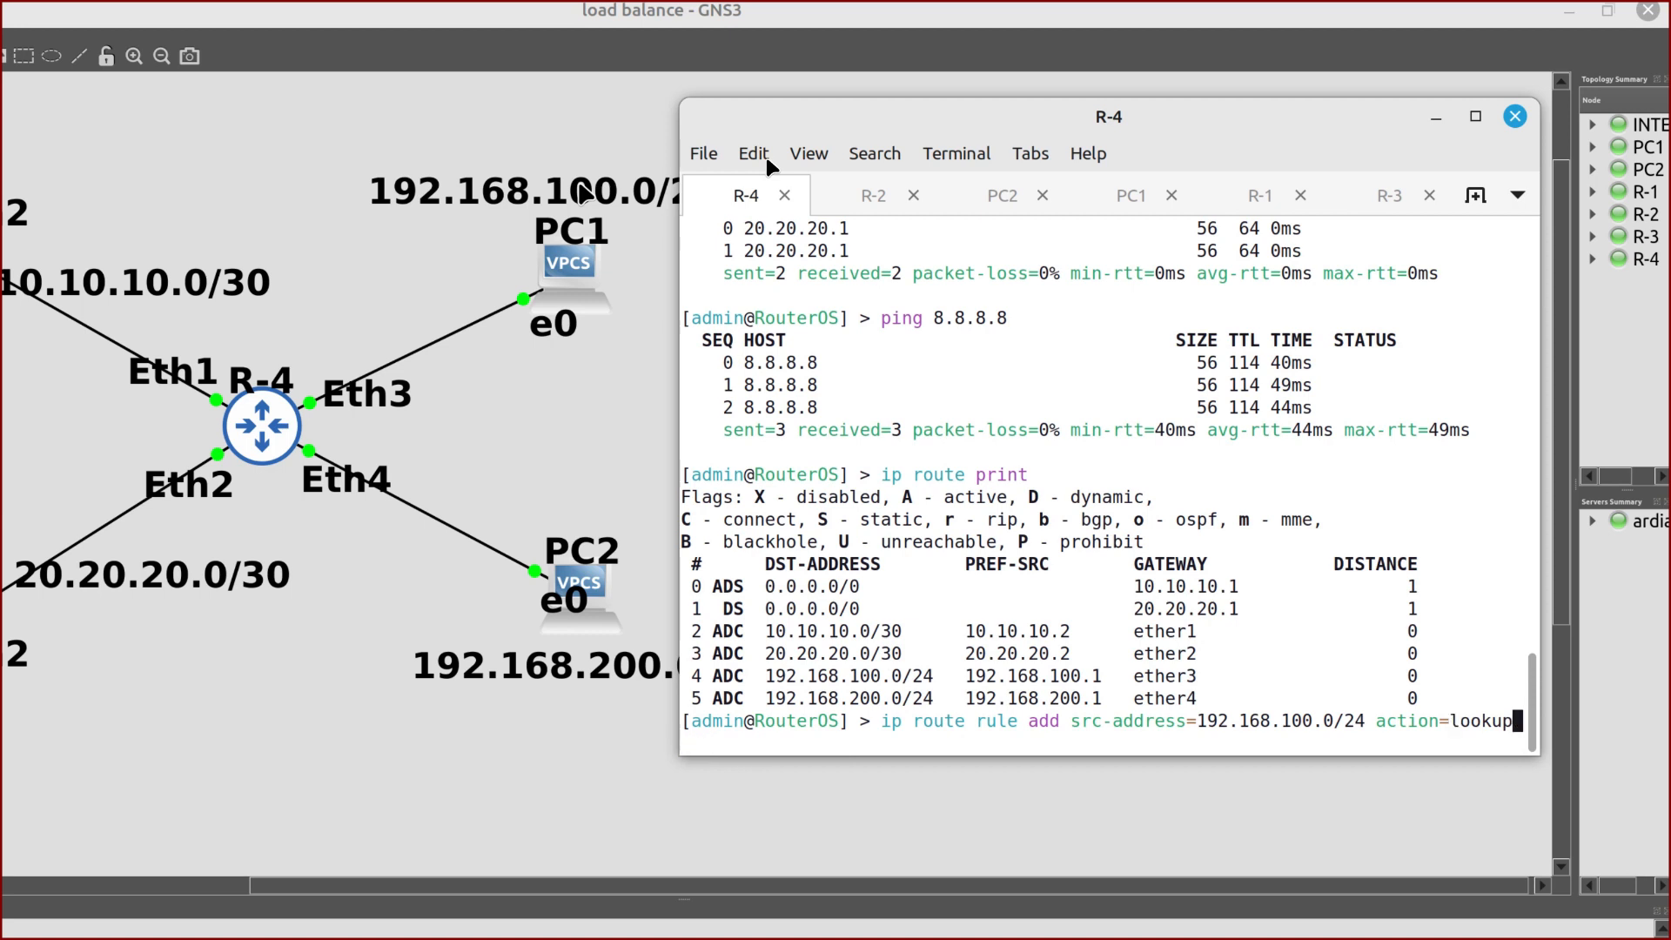
text(table=ISP)
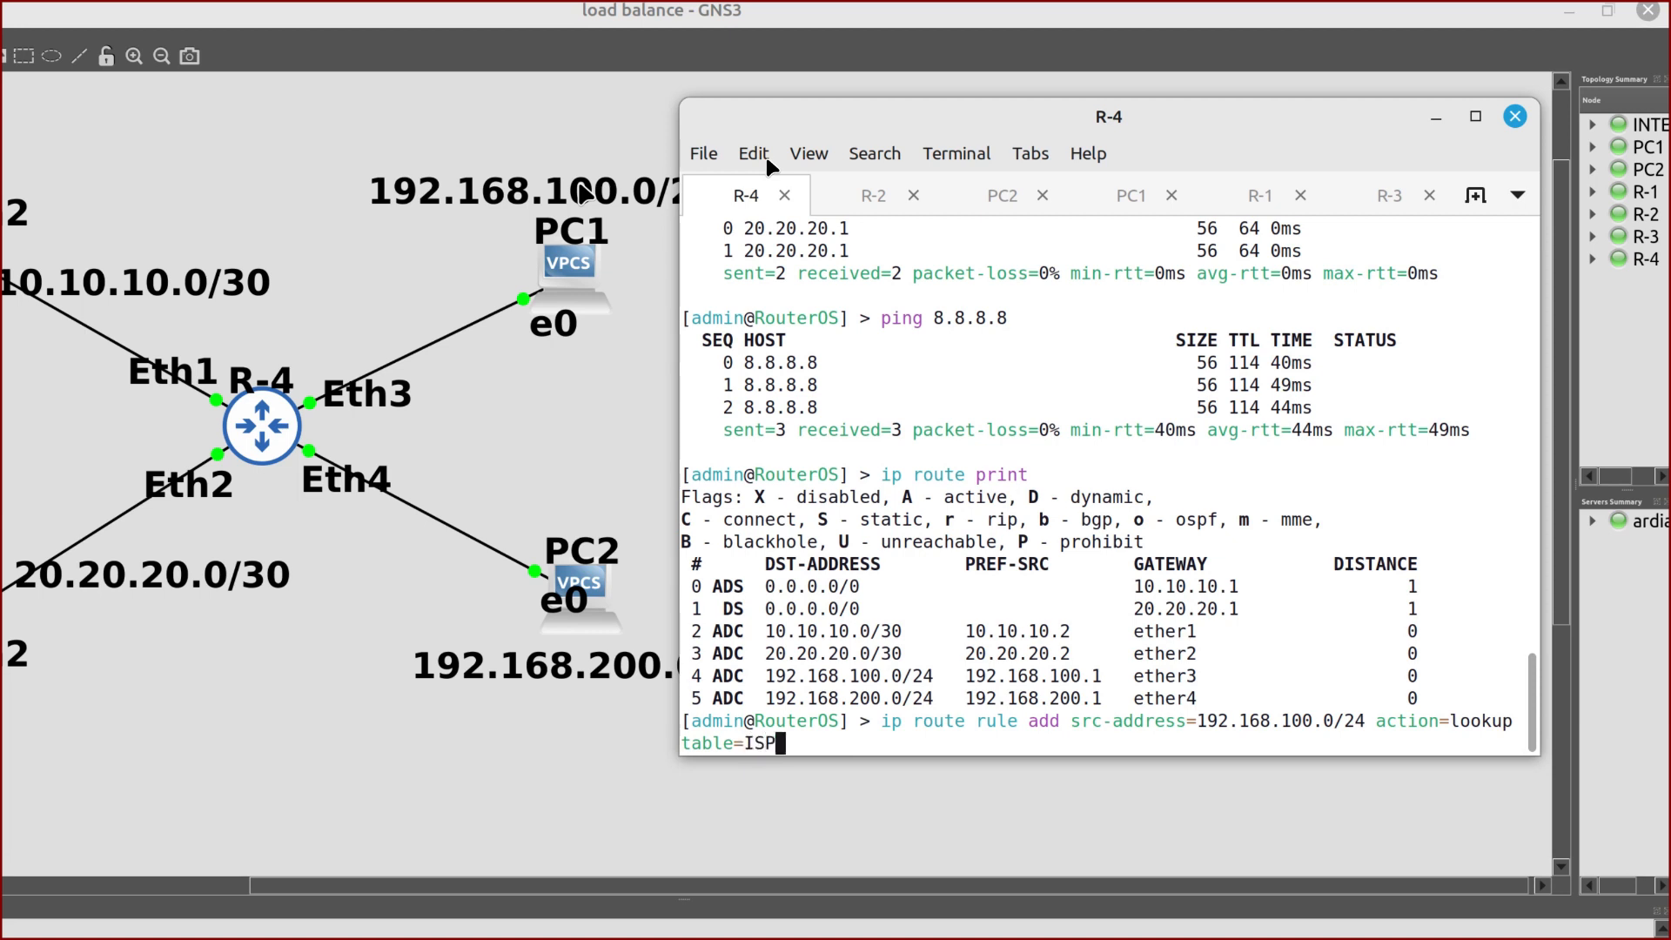
text(-R2)
scroll(676, 234, left, 5)
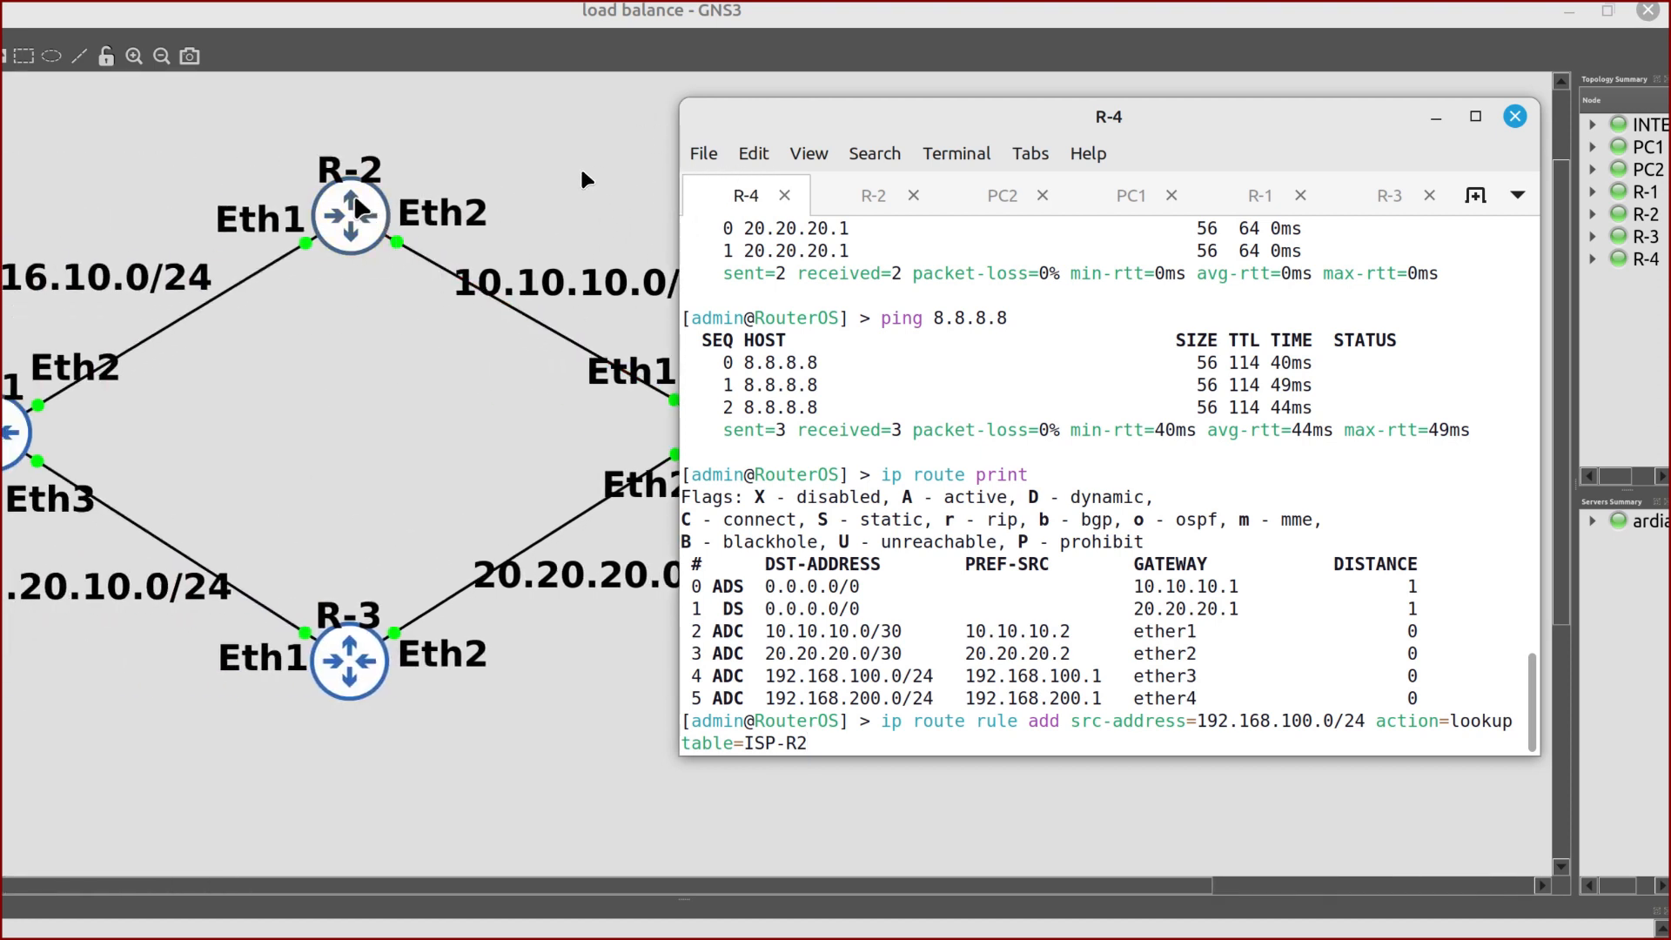
scroll(581, 179, right, 5)
key(Return)
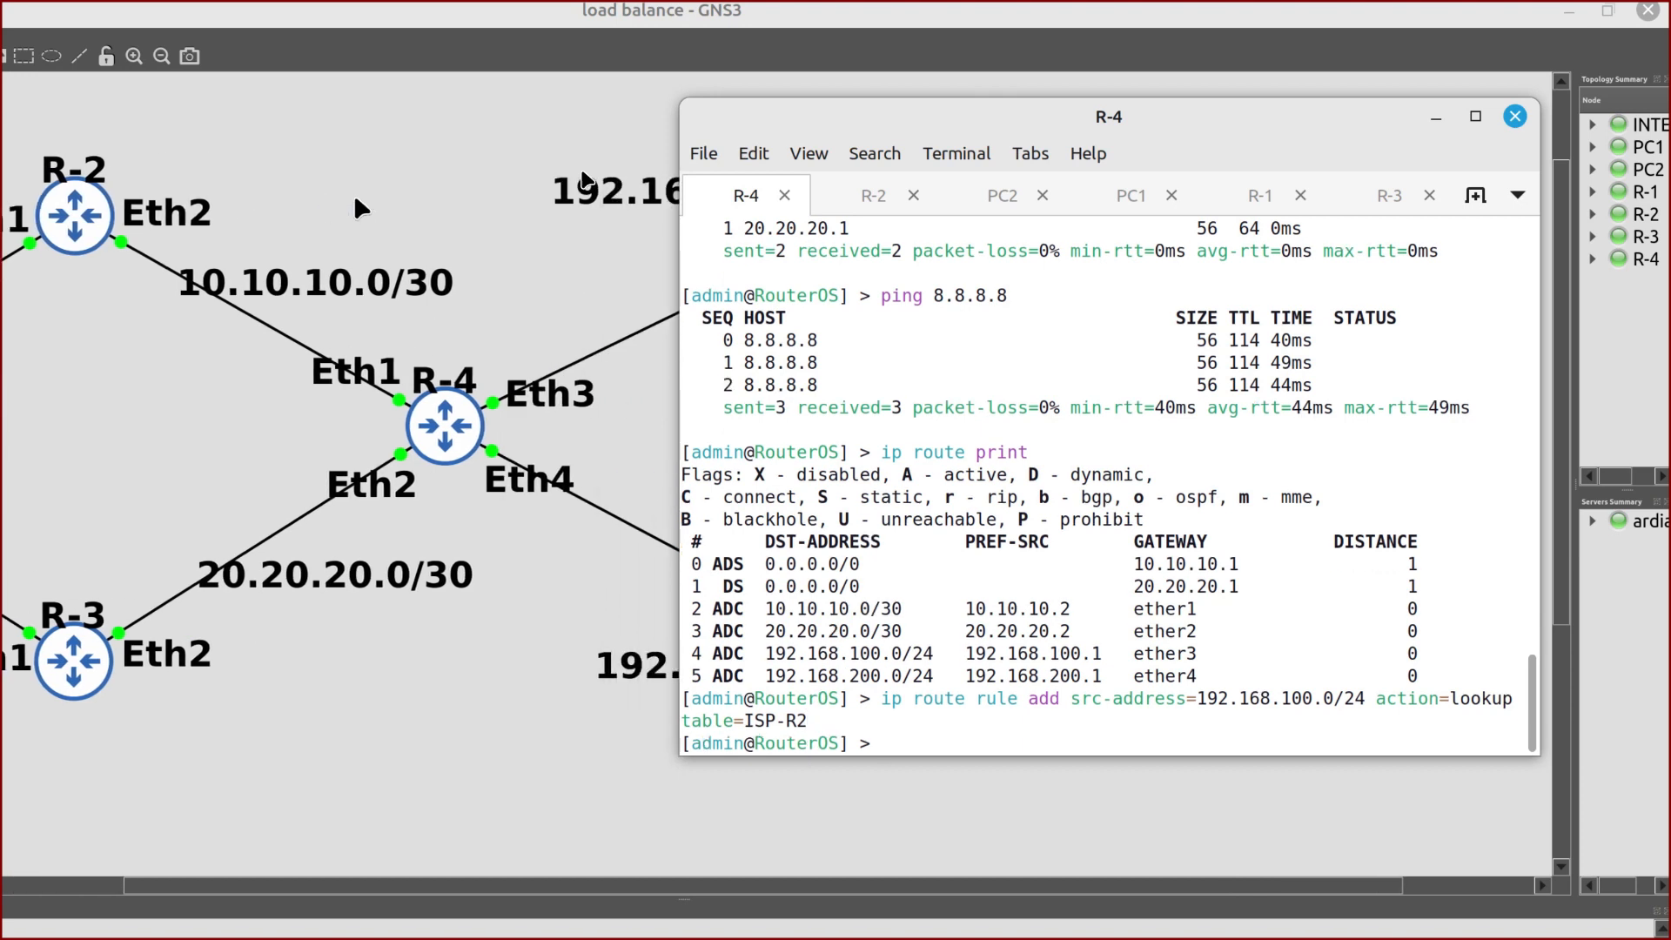
Enter 'ip route rule add src-address=192.168.200.0/24 action=lookup table=ISP-R3' at R-4's prompt
text(ip route rule add sr)
key(Tab)
text(192.168)
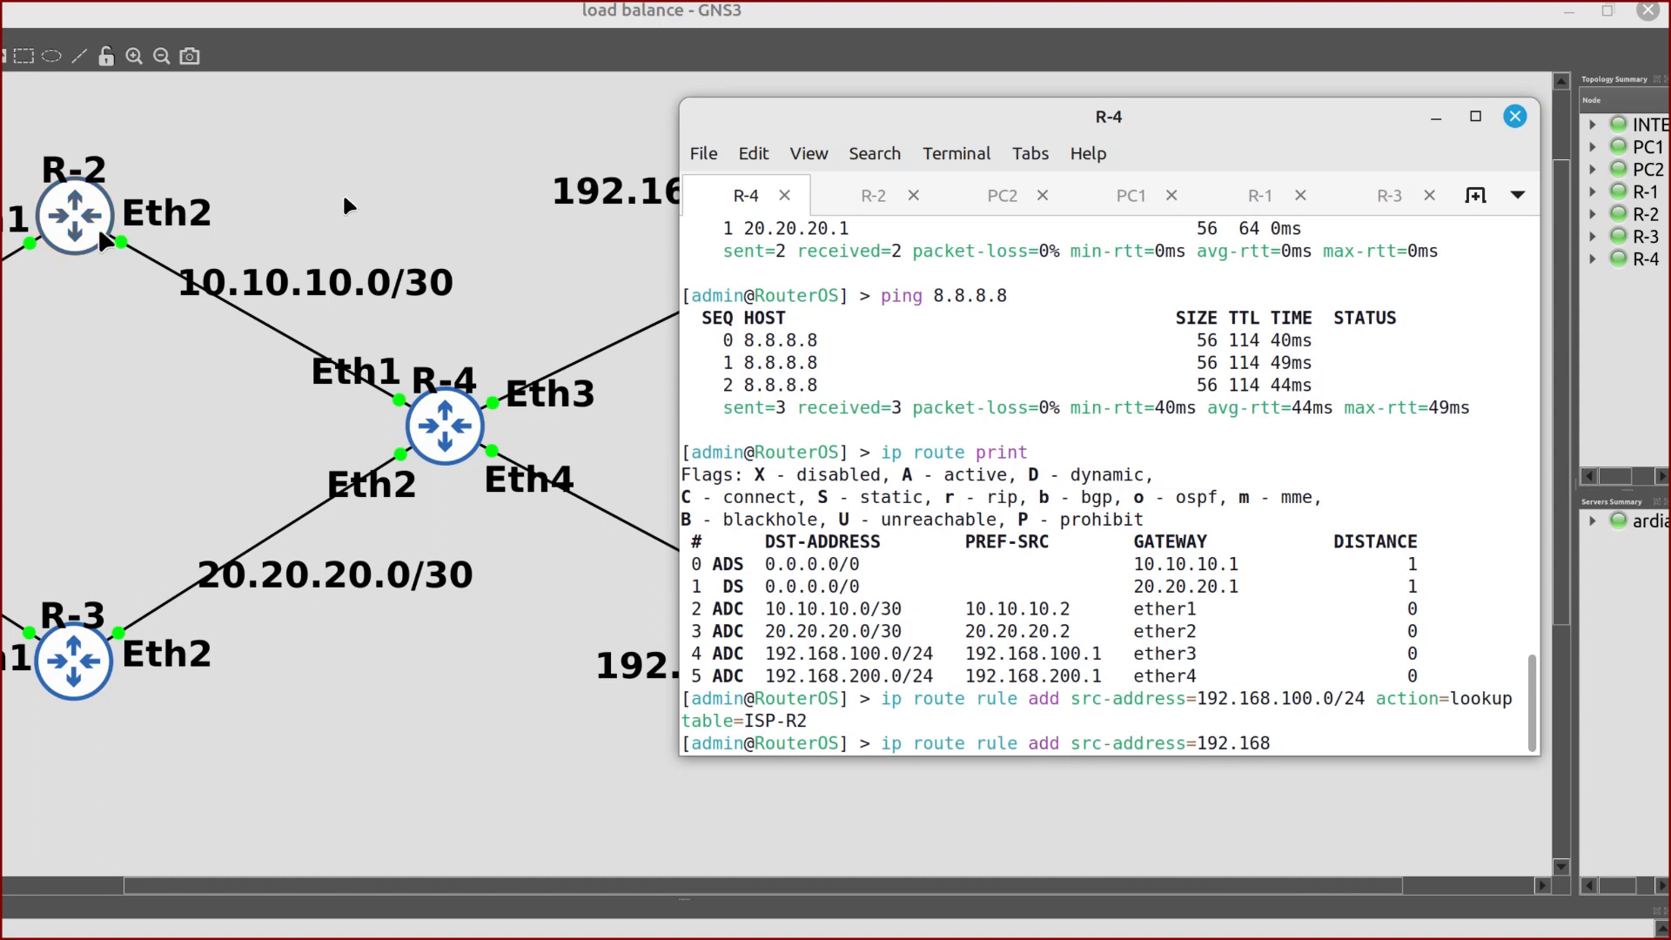
scroll(498, 327, right, 3)
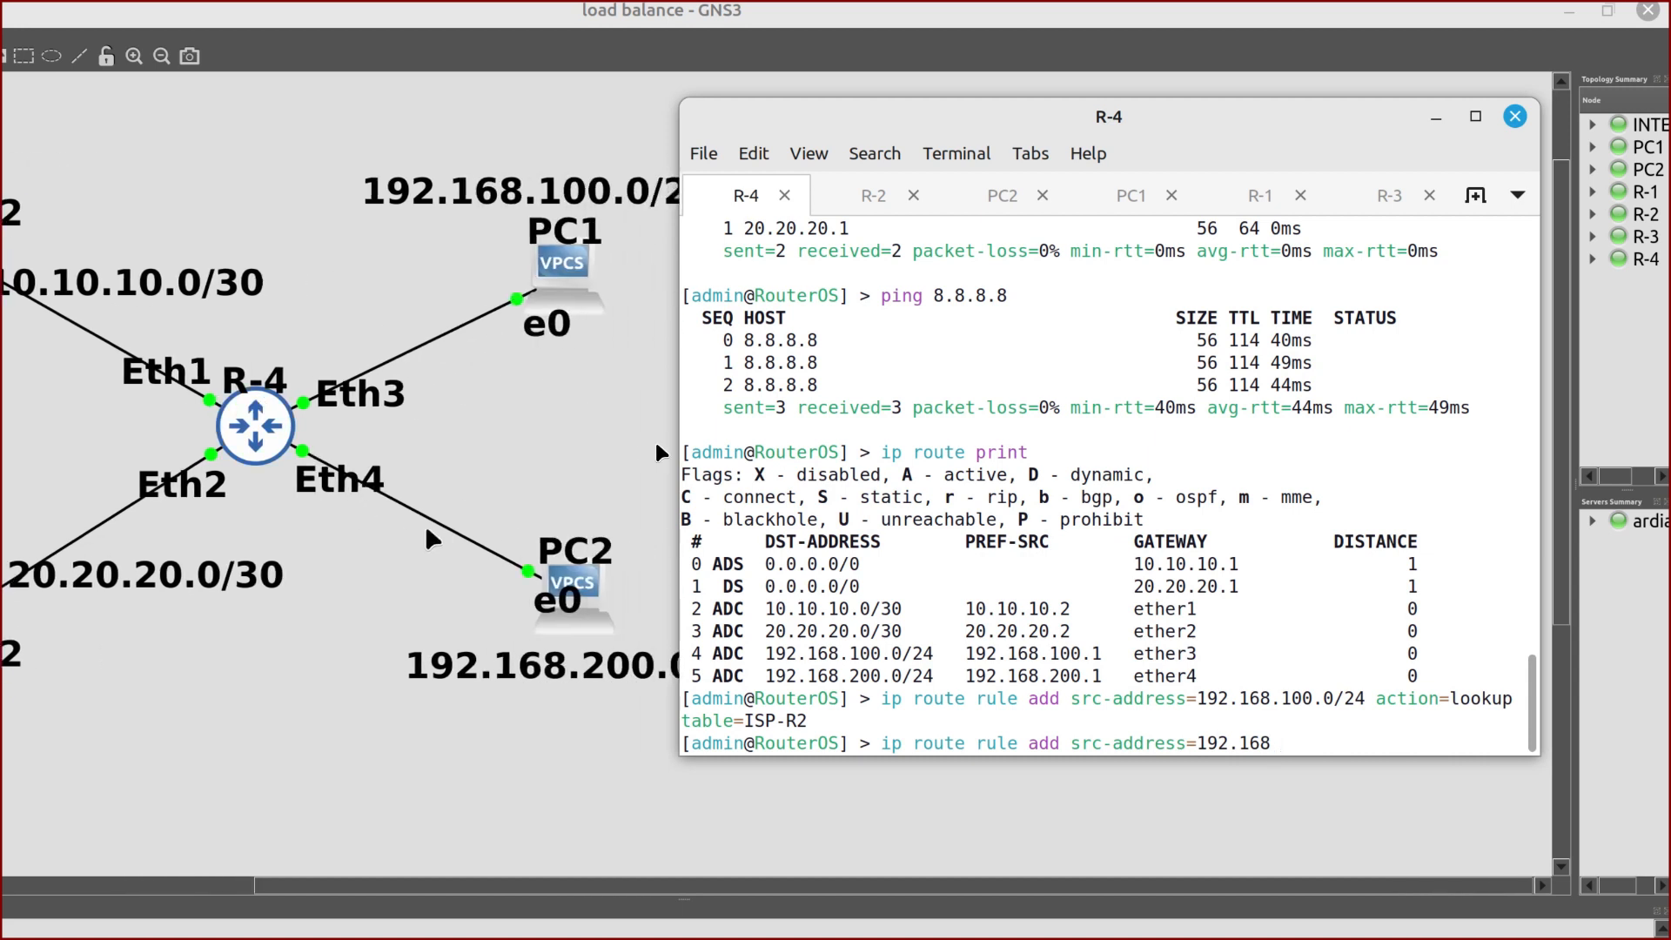
text(.200.0/24 action=lookup)
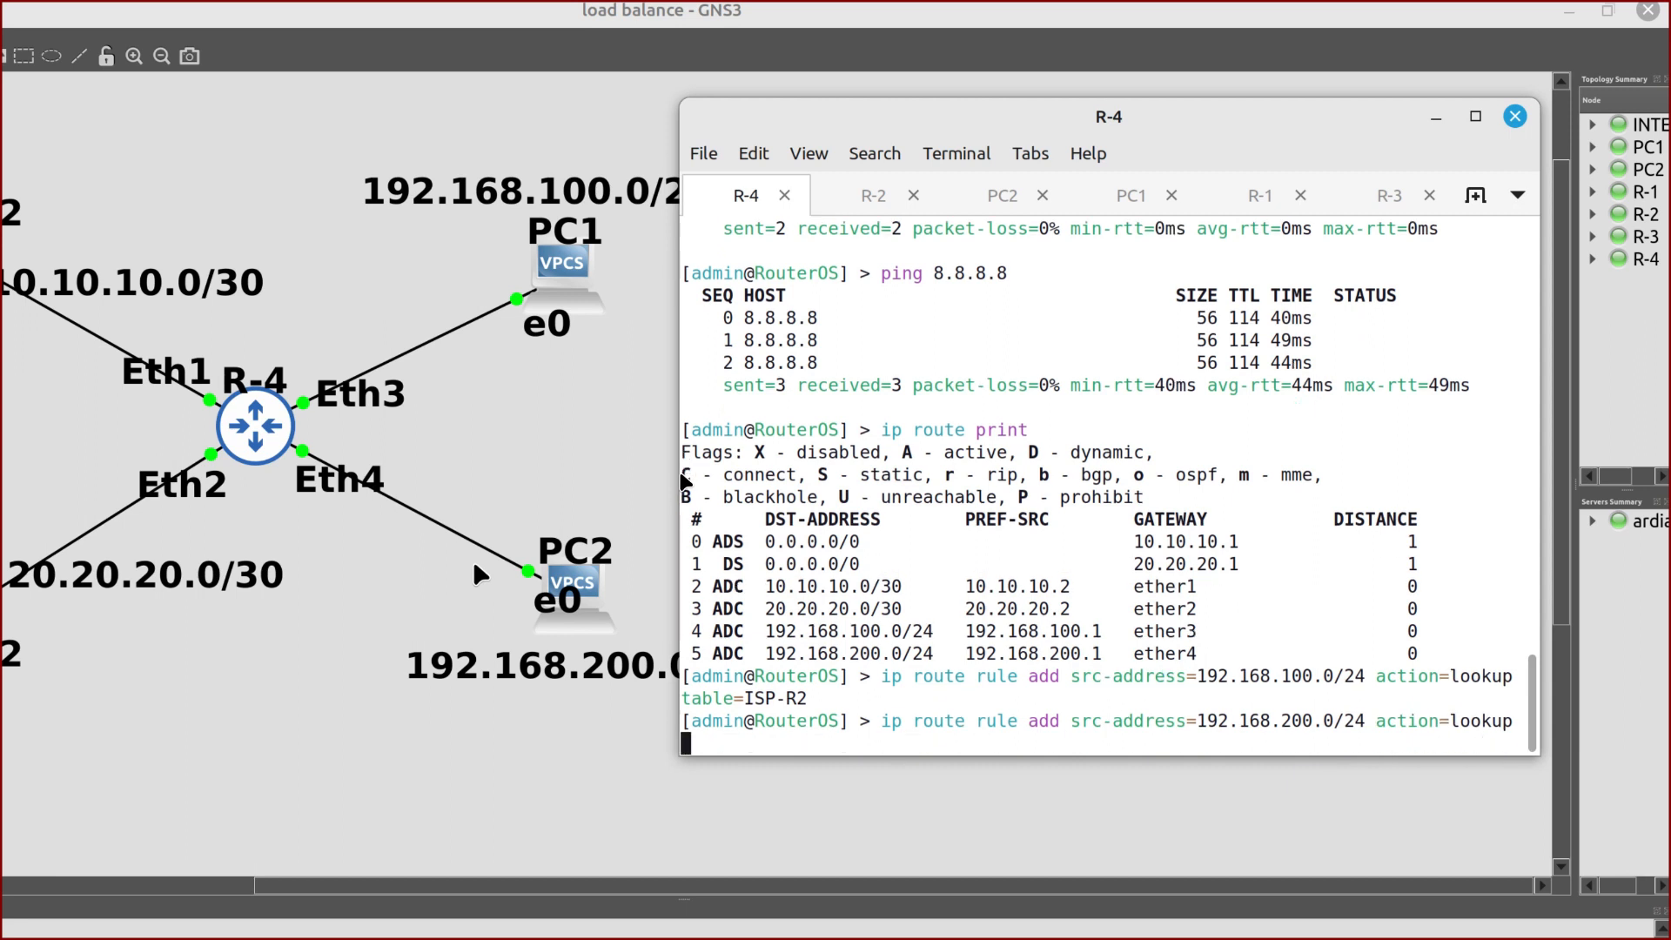
text( table=ISP-R3)
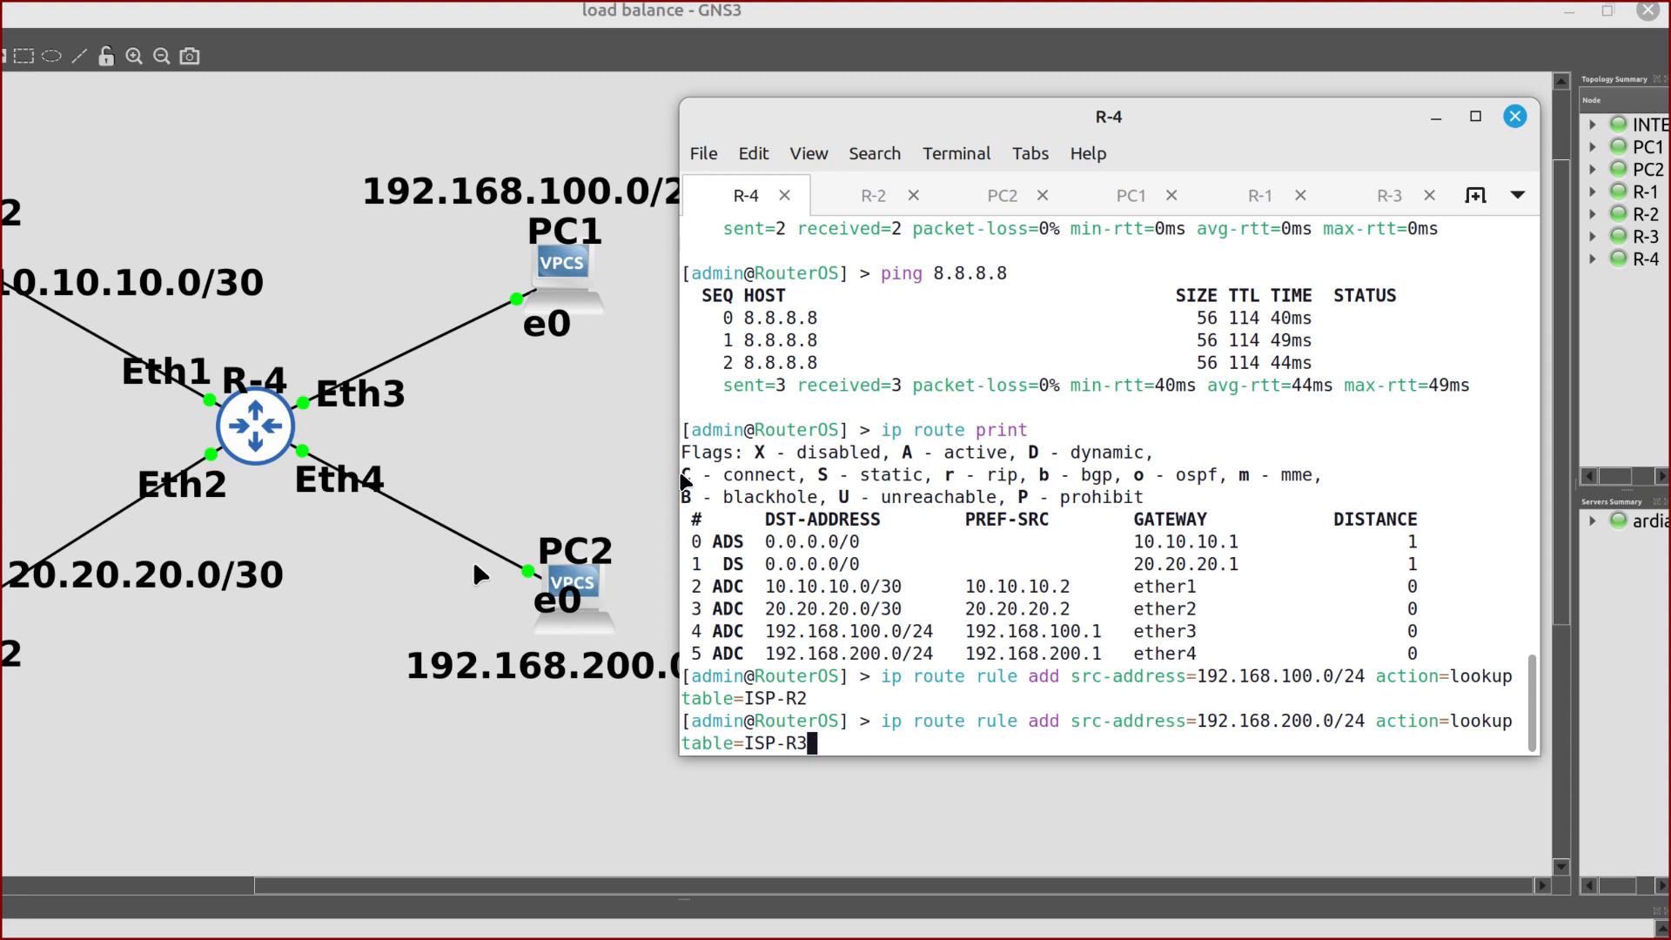
key(Return)
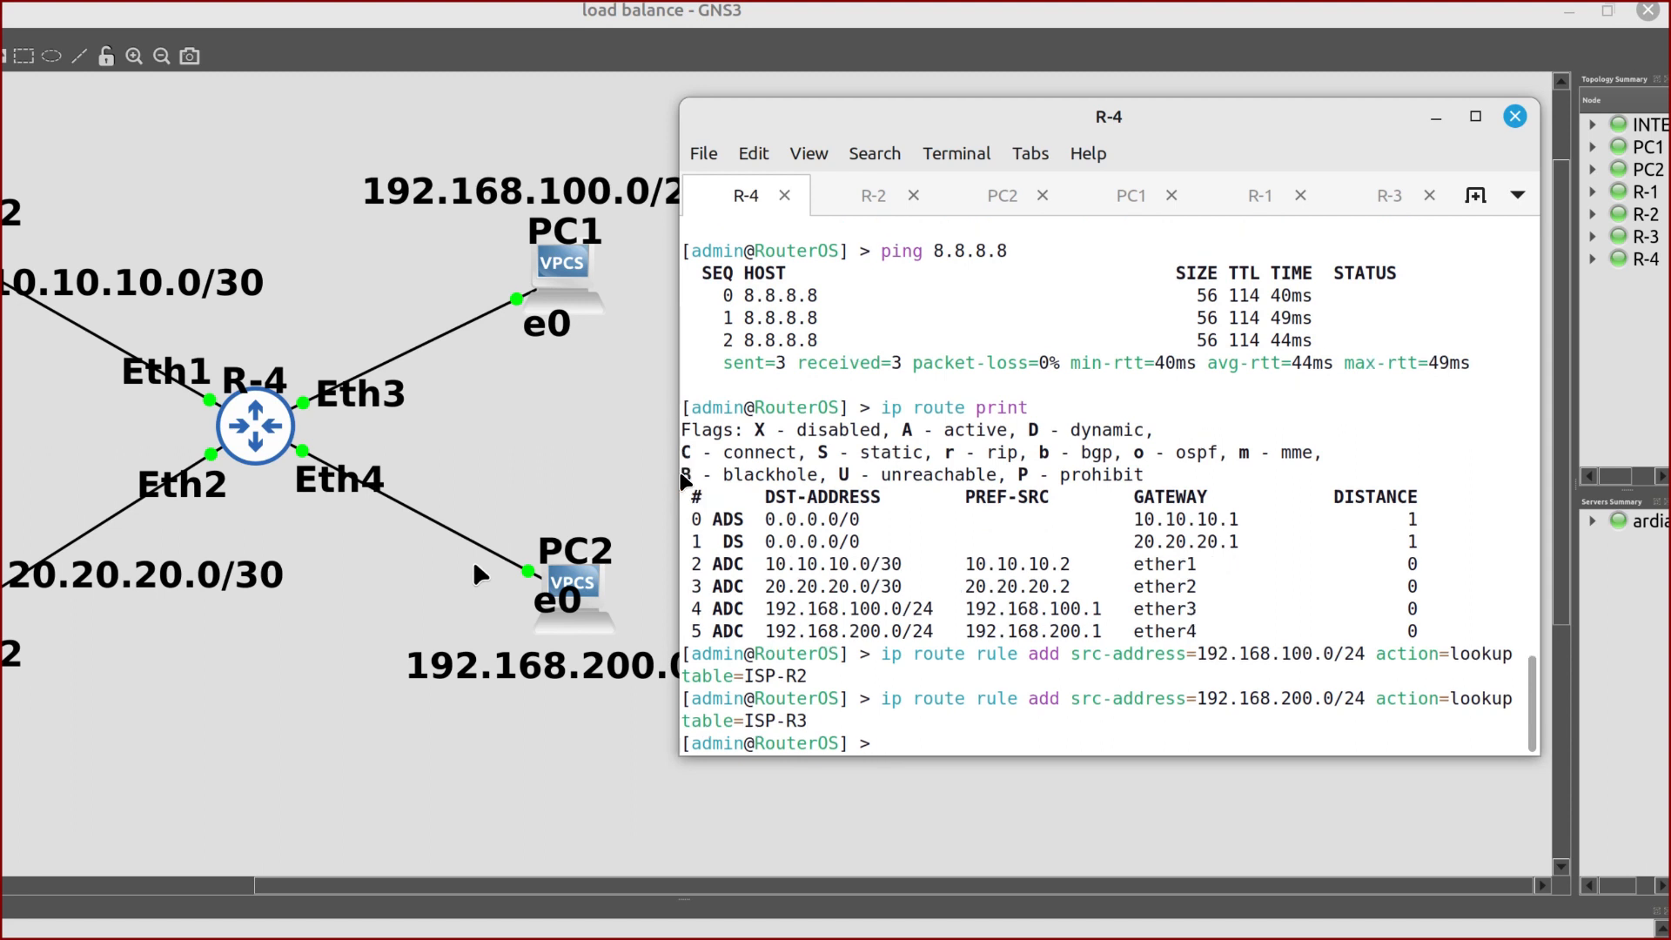
Add R-4 default route 0.0.0.0/0 via gateway 10.10.10.1 with routing-mark ISP-R2
text(ip route add ds)
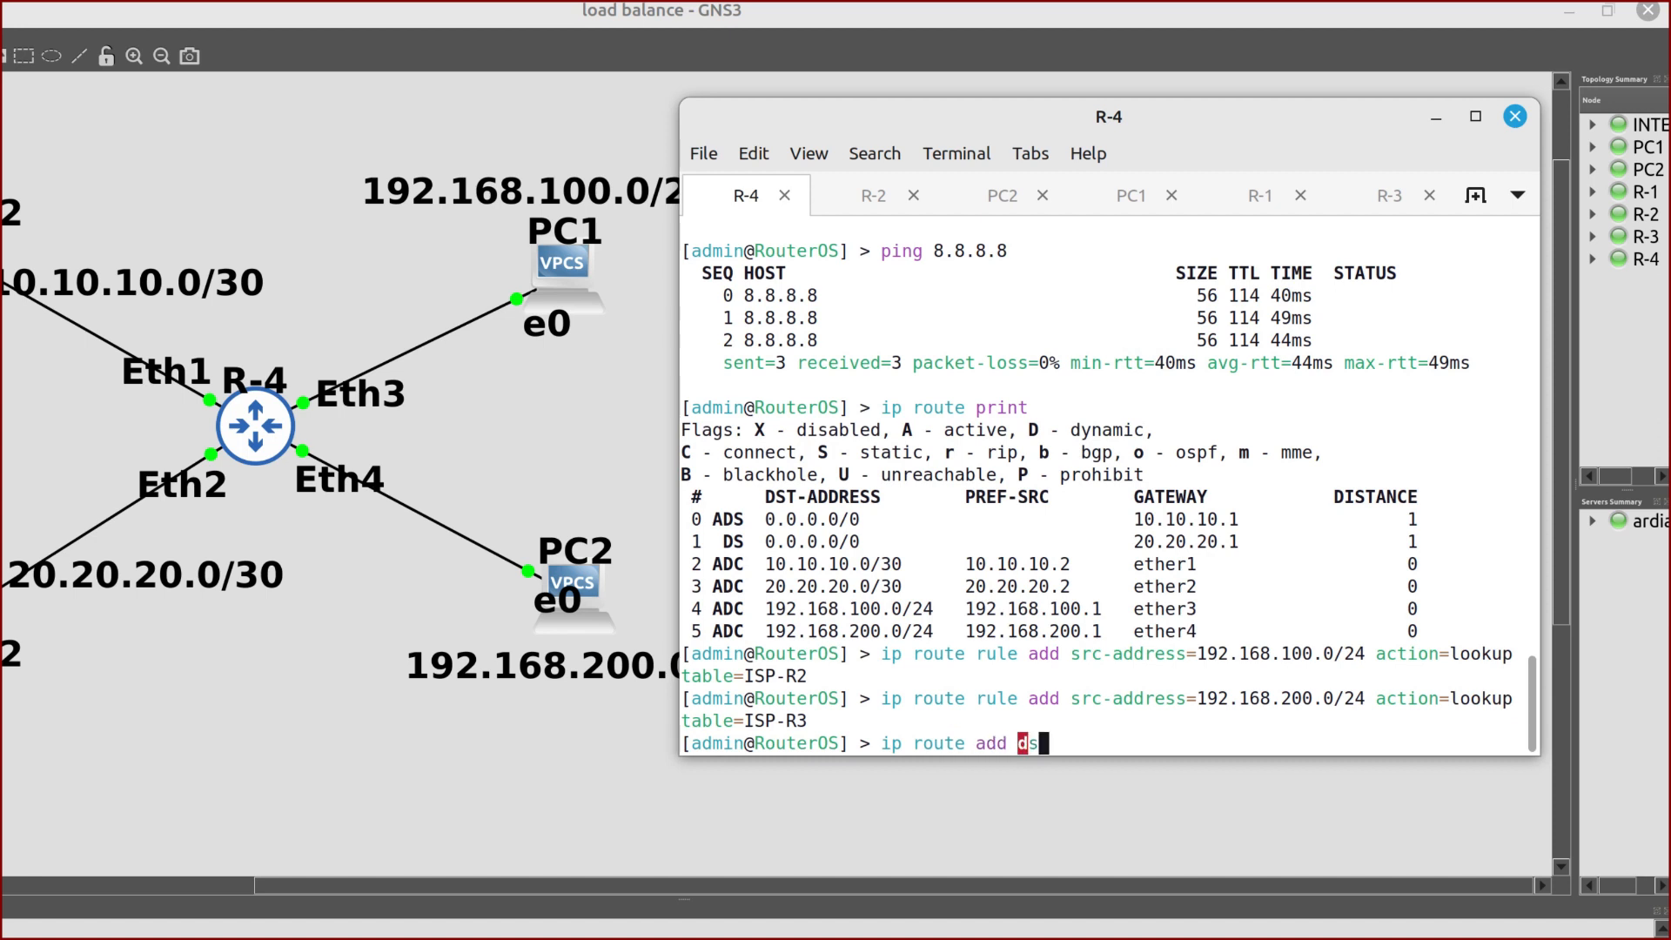
text(t-address=0.0.0.0/0)
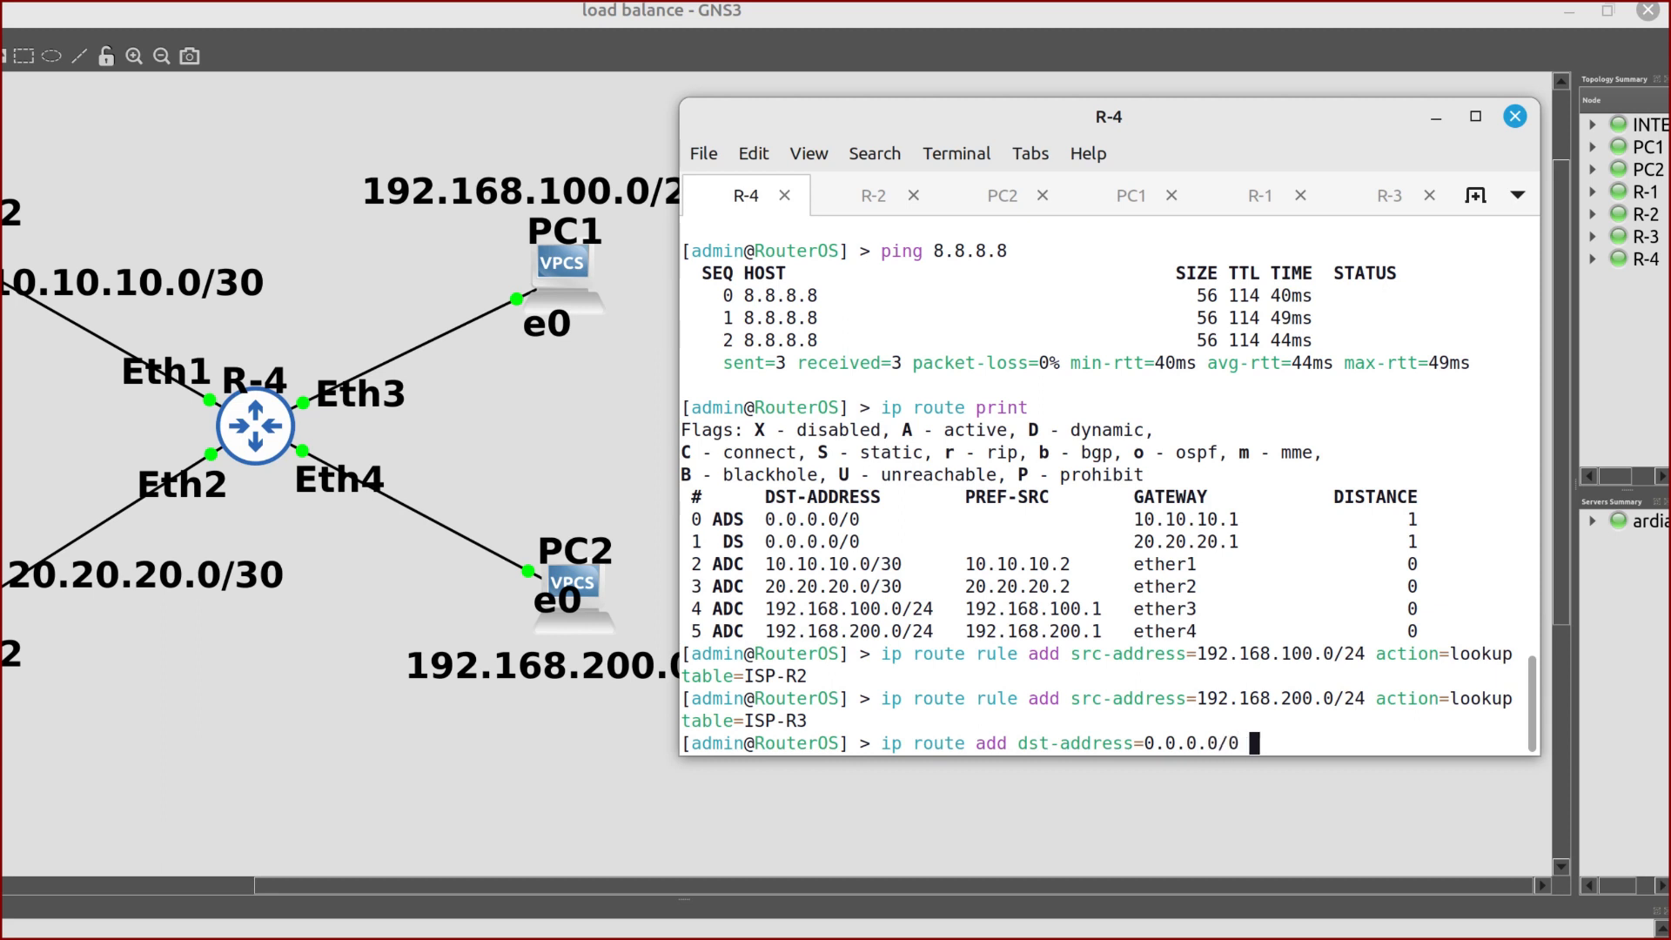
text( gateway=)
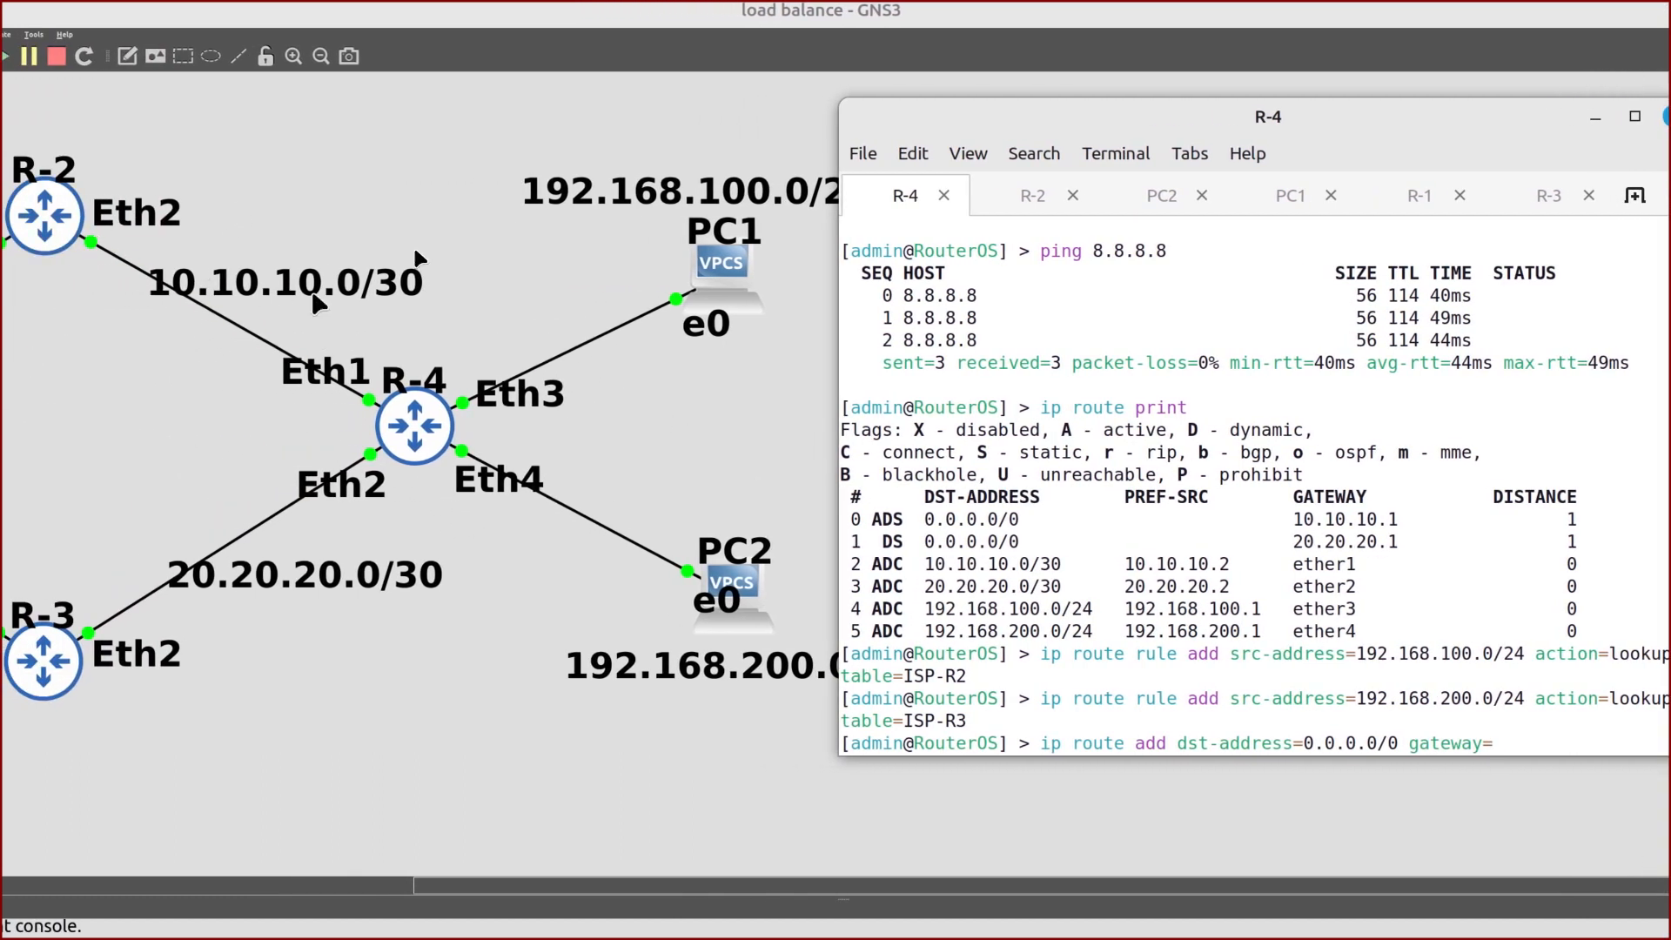
text(0.)
text(10.10.10.1)
drag(968, 113, 900, 91)
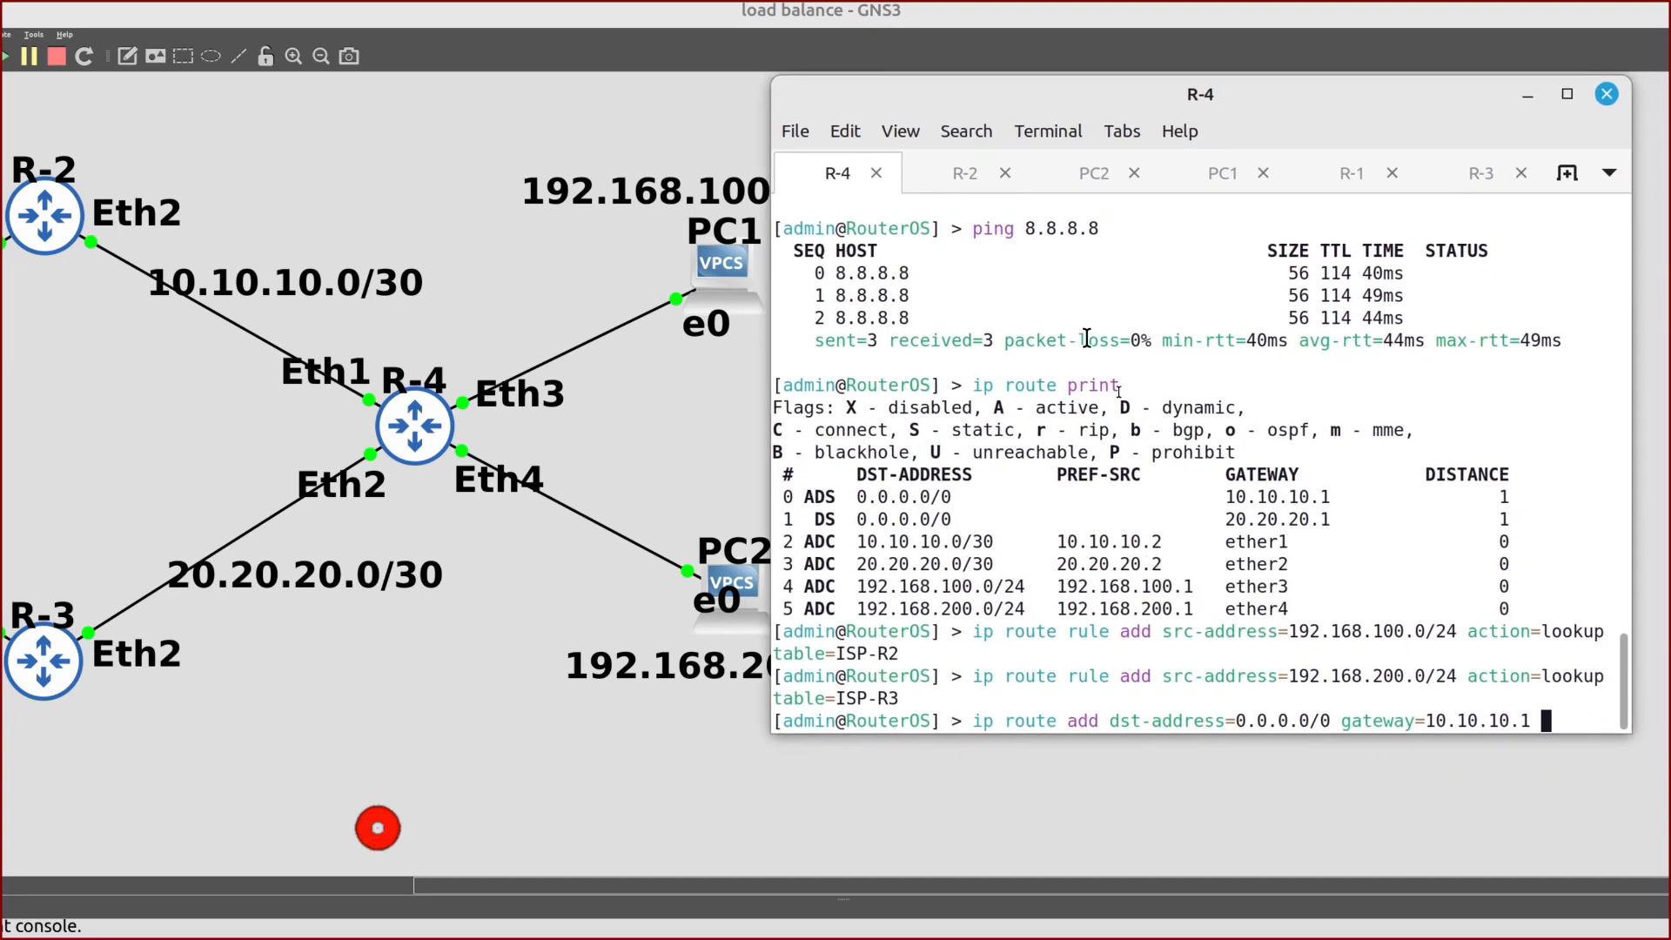
text(rout)
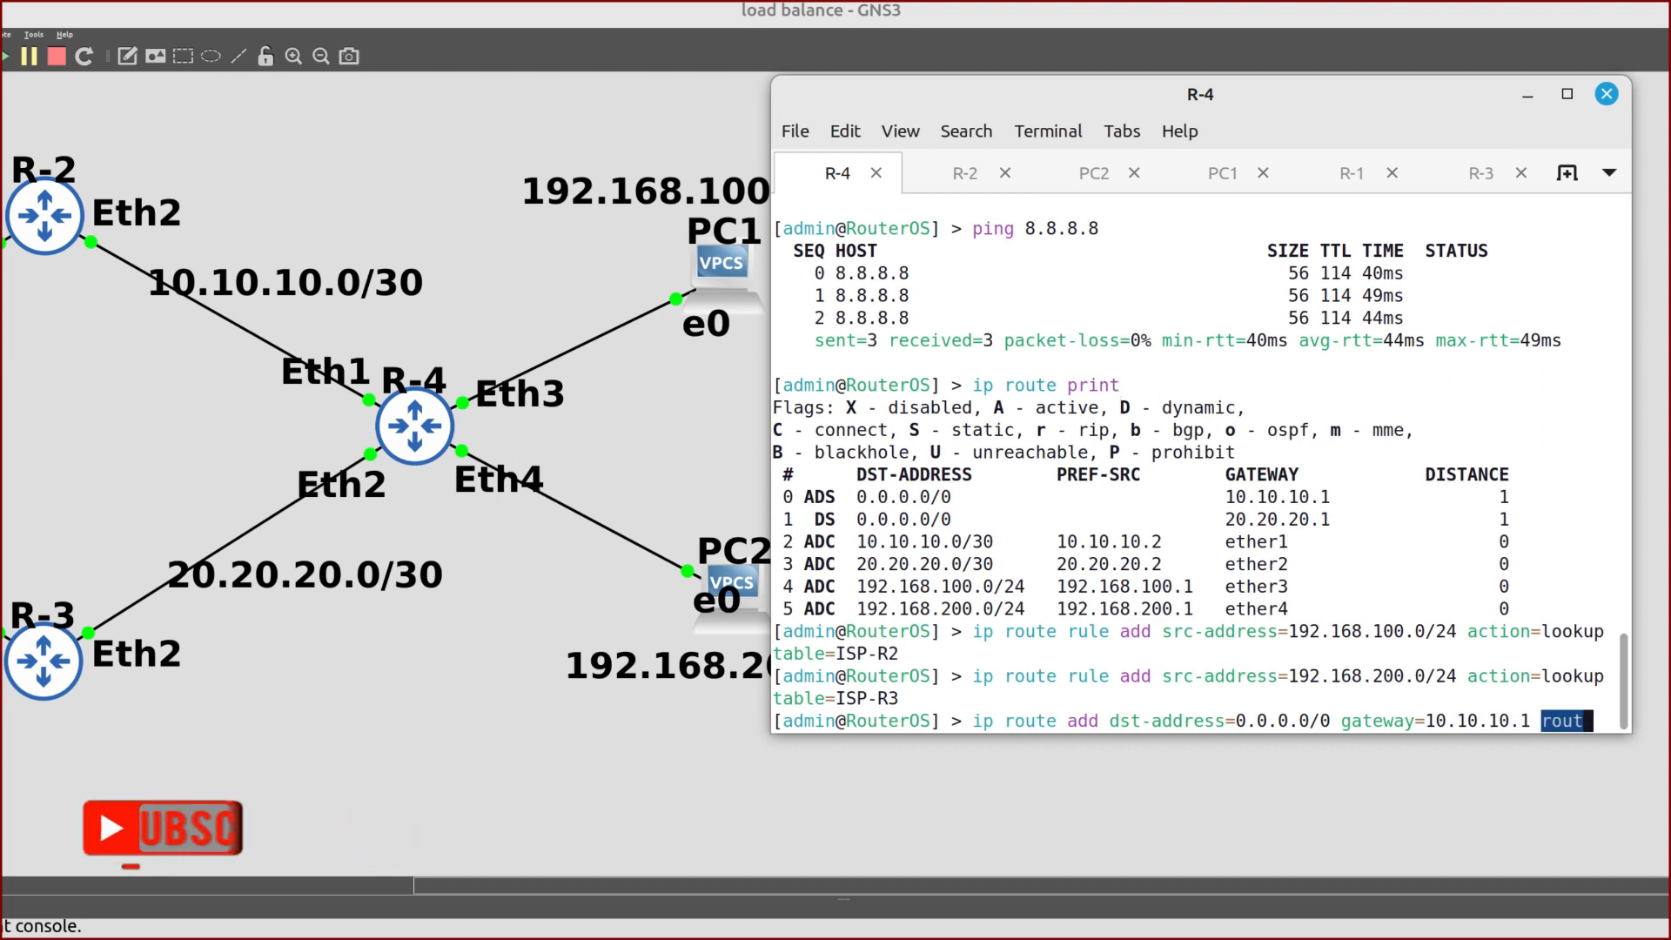
text(ing-mark=)
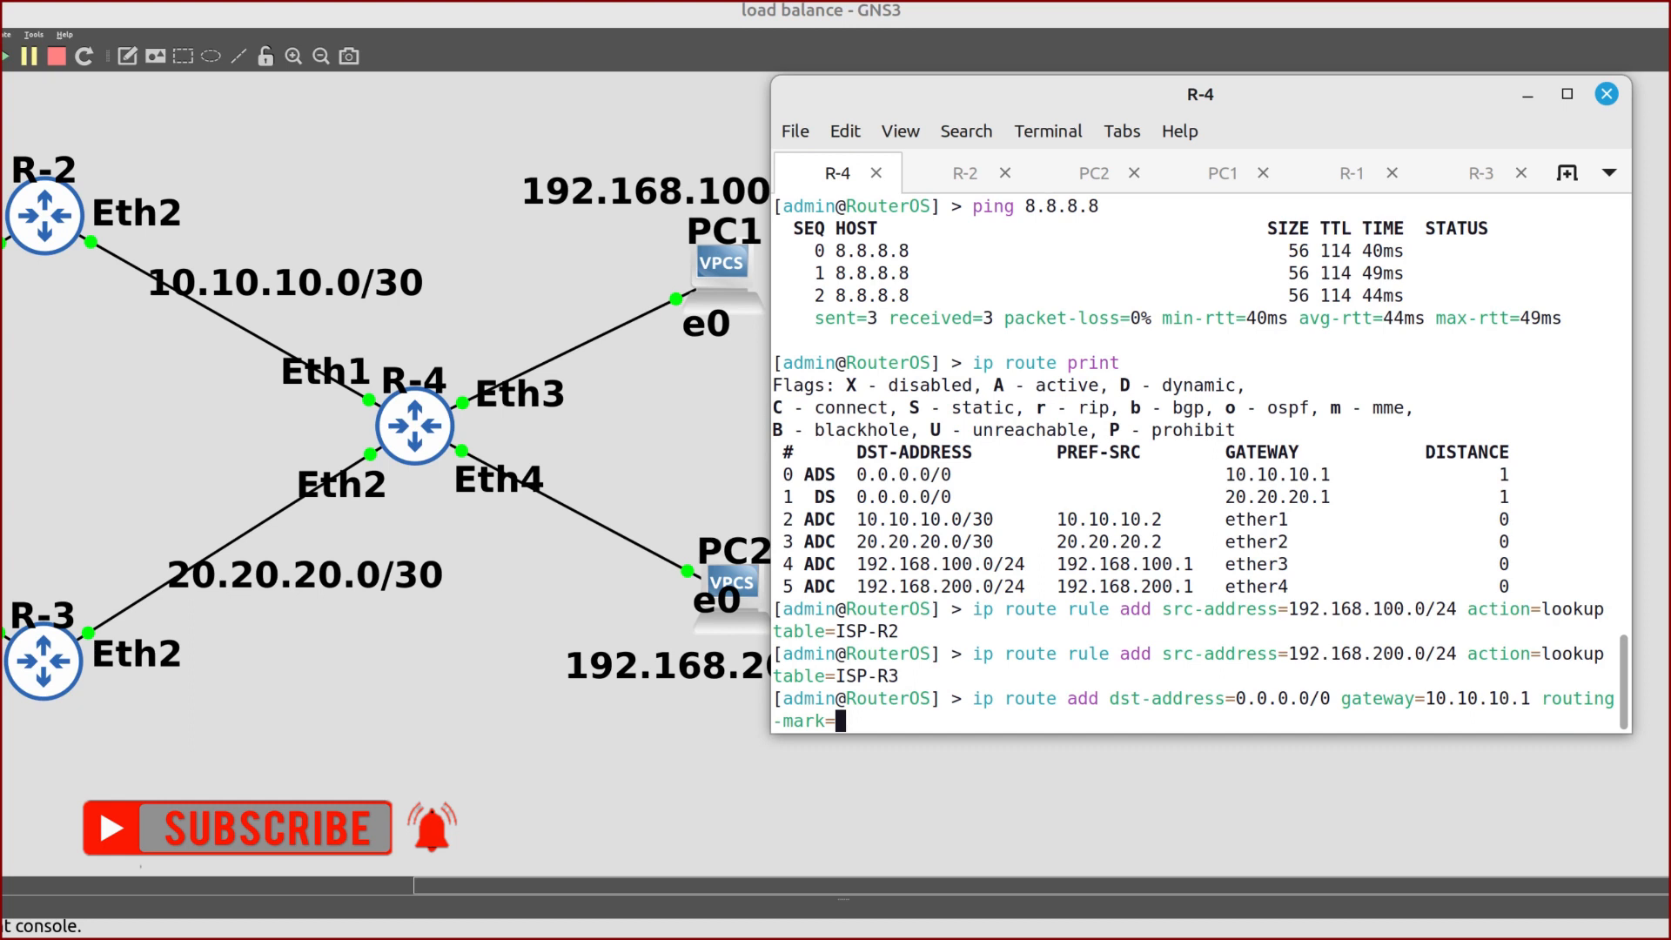
text(ISP-R2)
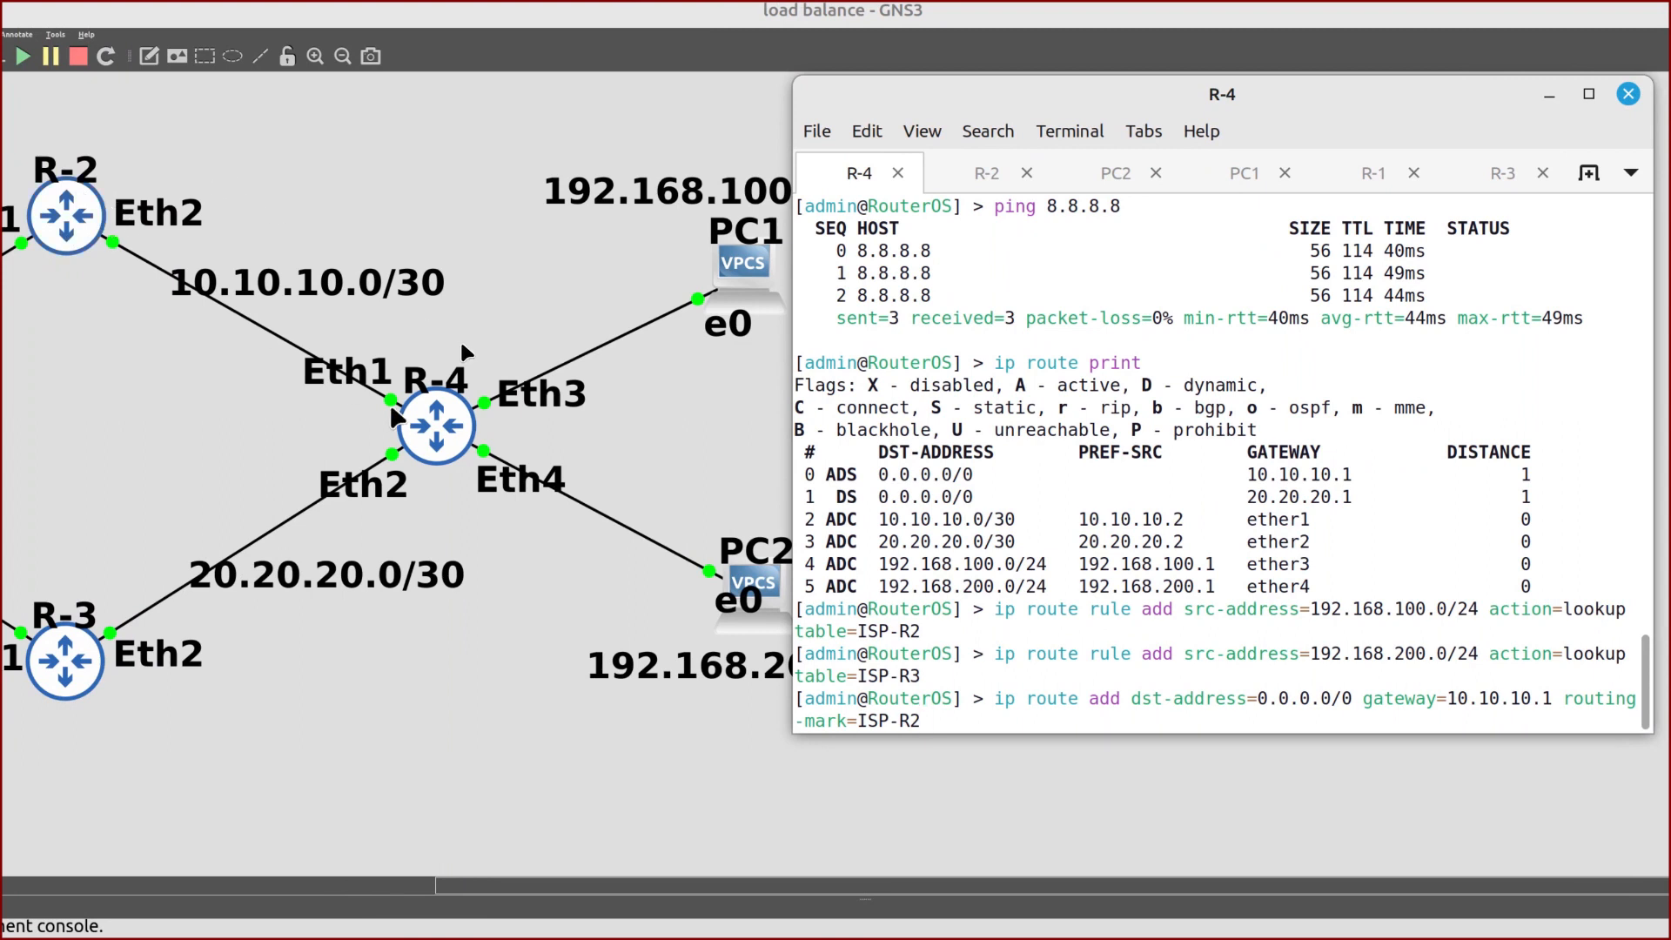
key(Return)
Add the second default route 0.0.0.0/0 via gateway 20.20.20.1 with routing-mark ISP-R3
text(ip ro)
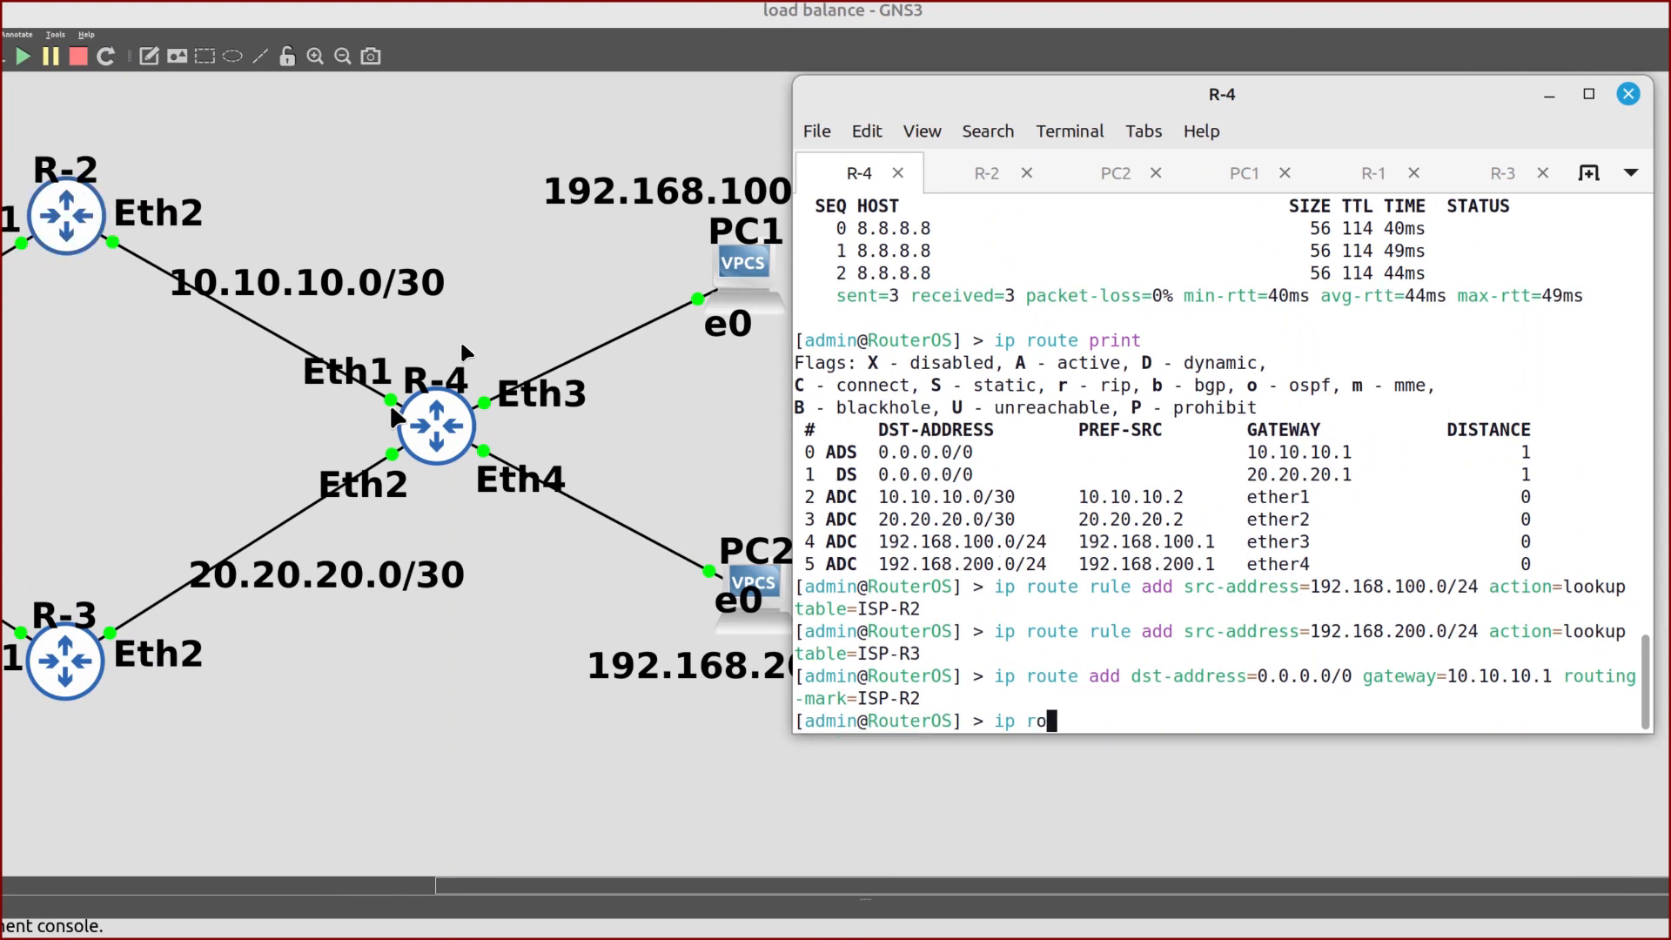
text(ute add ds)
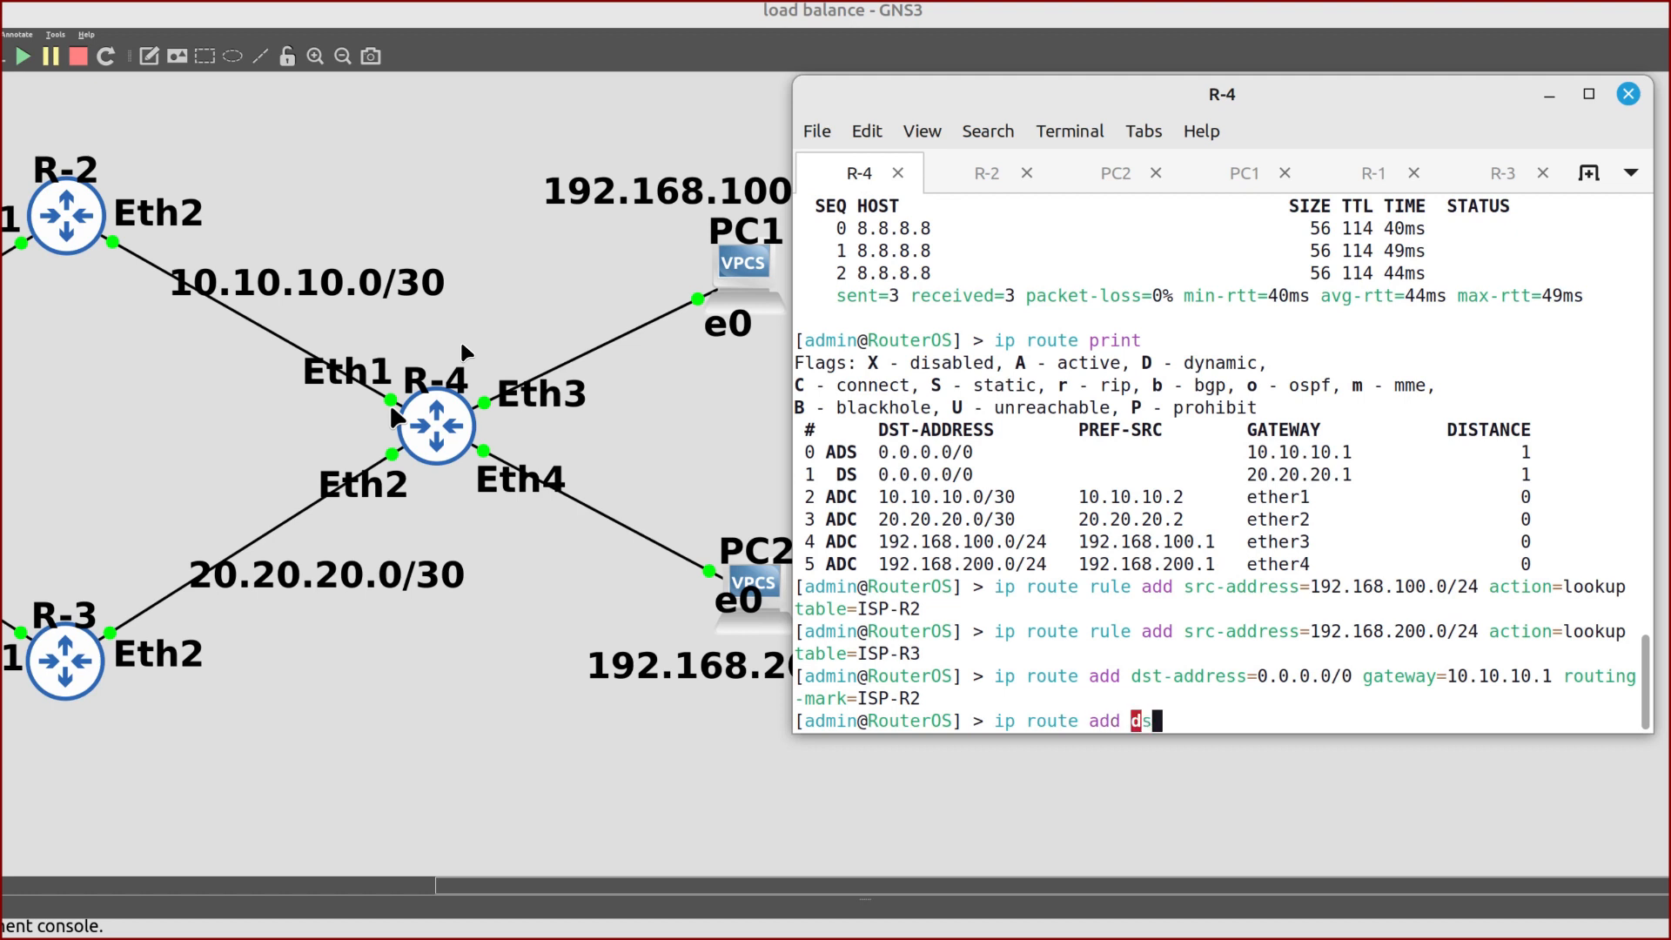
text(t-address=0.0.0)
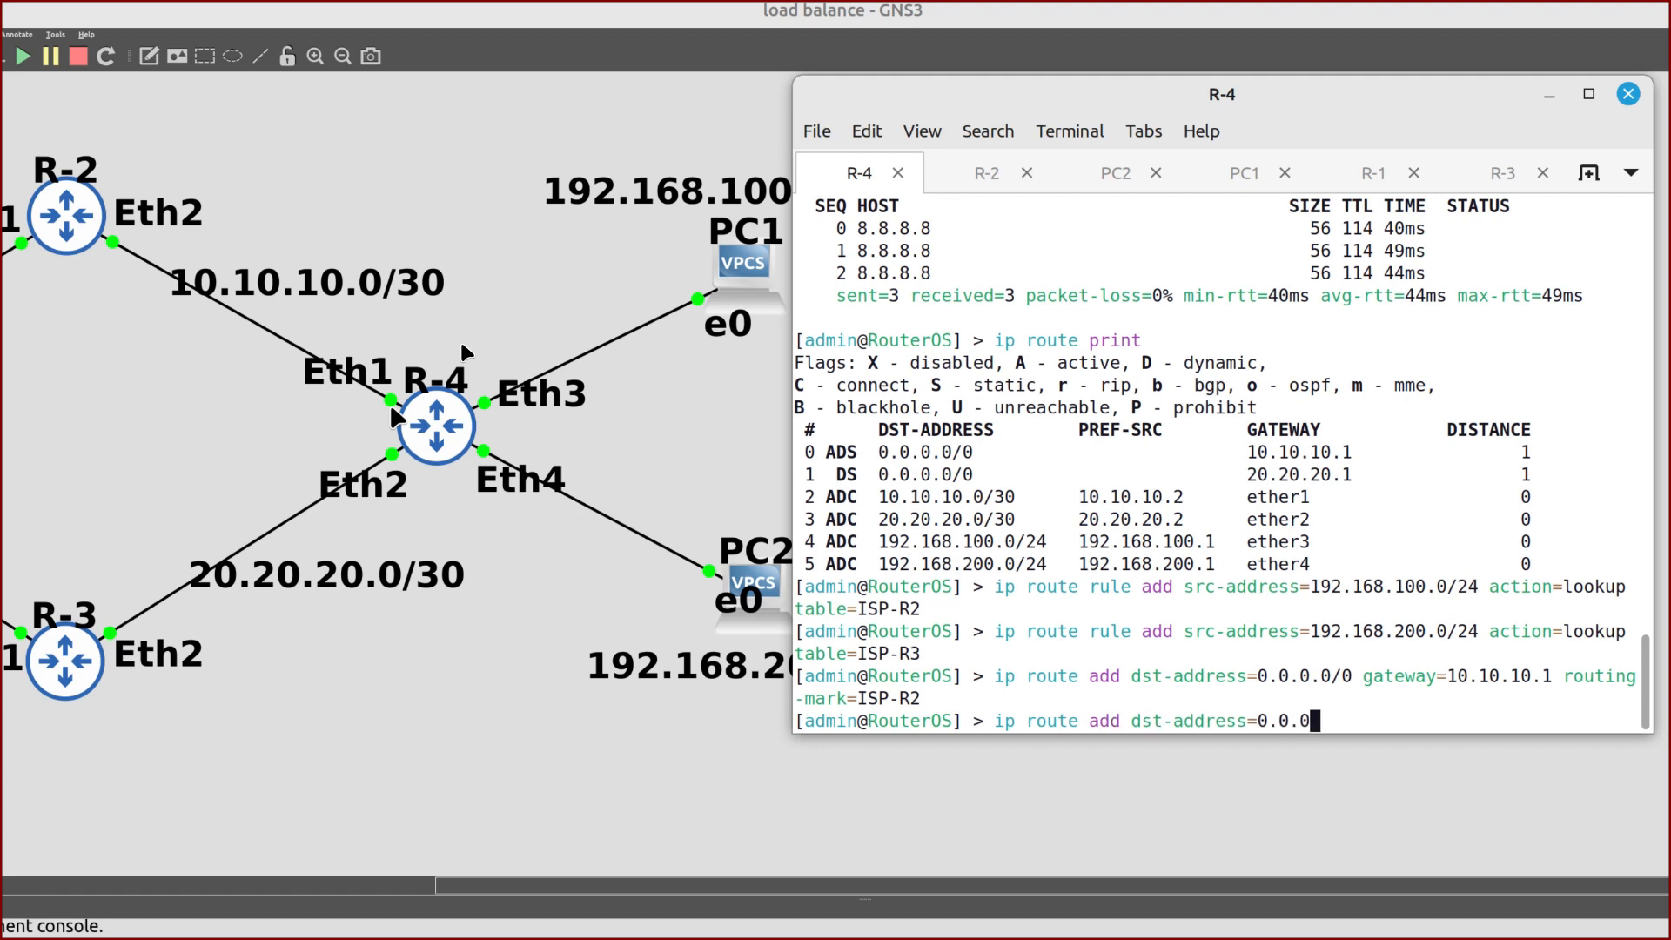
text(.0/0 gateway=20)
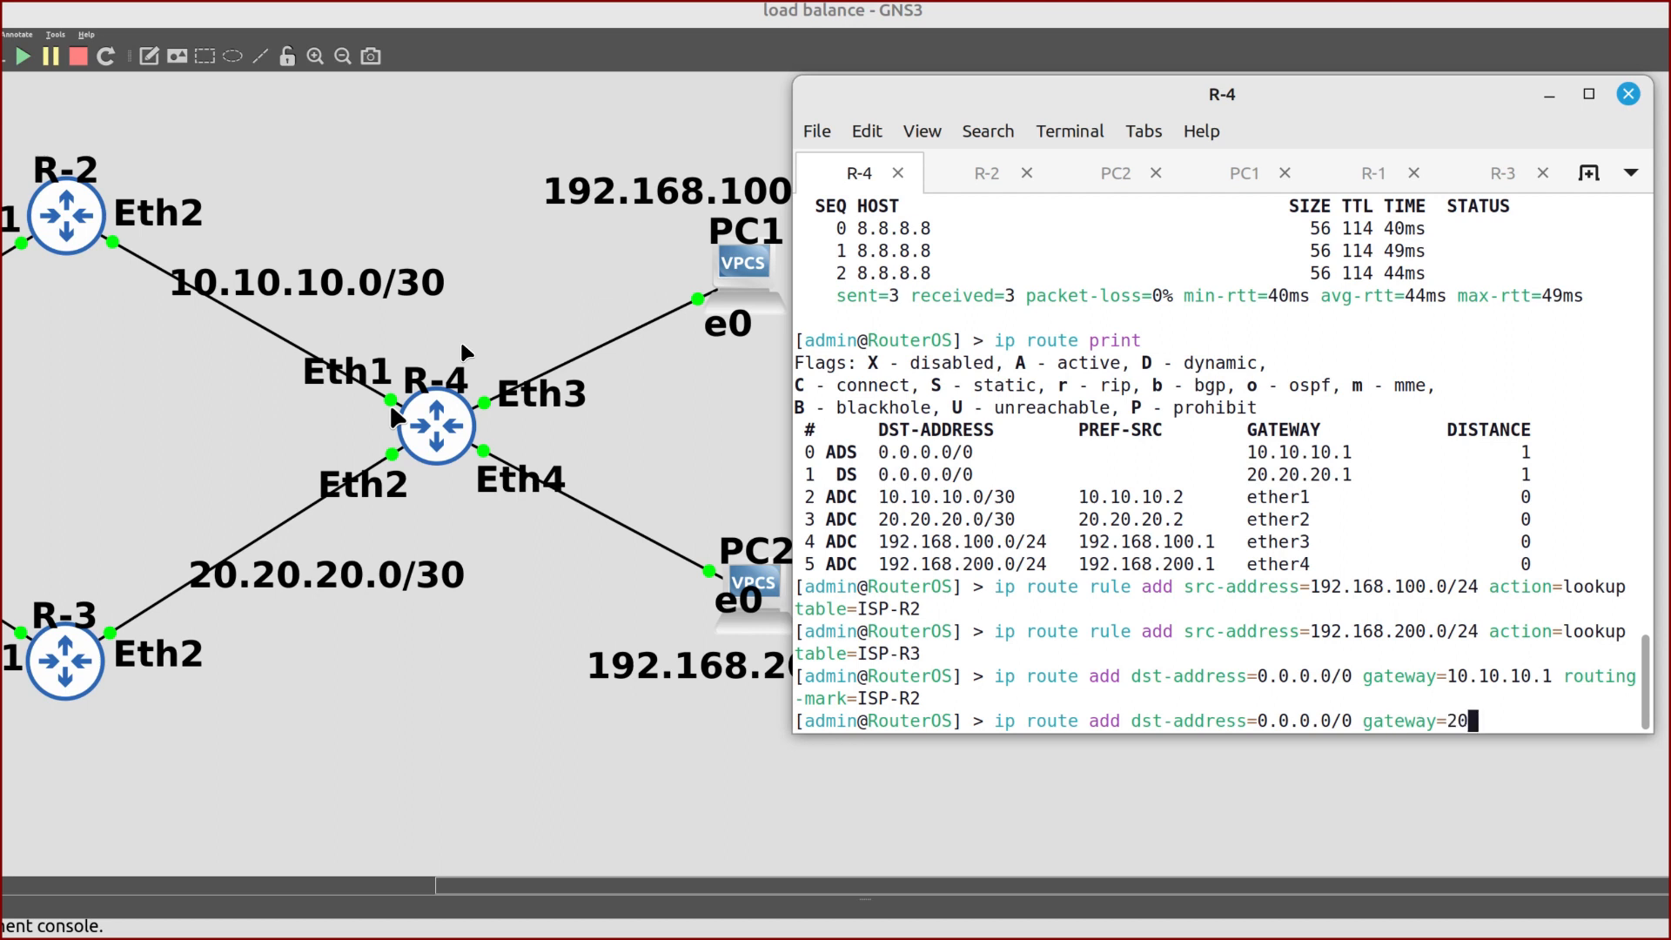
text(.20.20.1 routi)
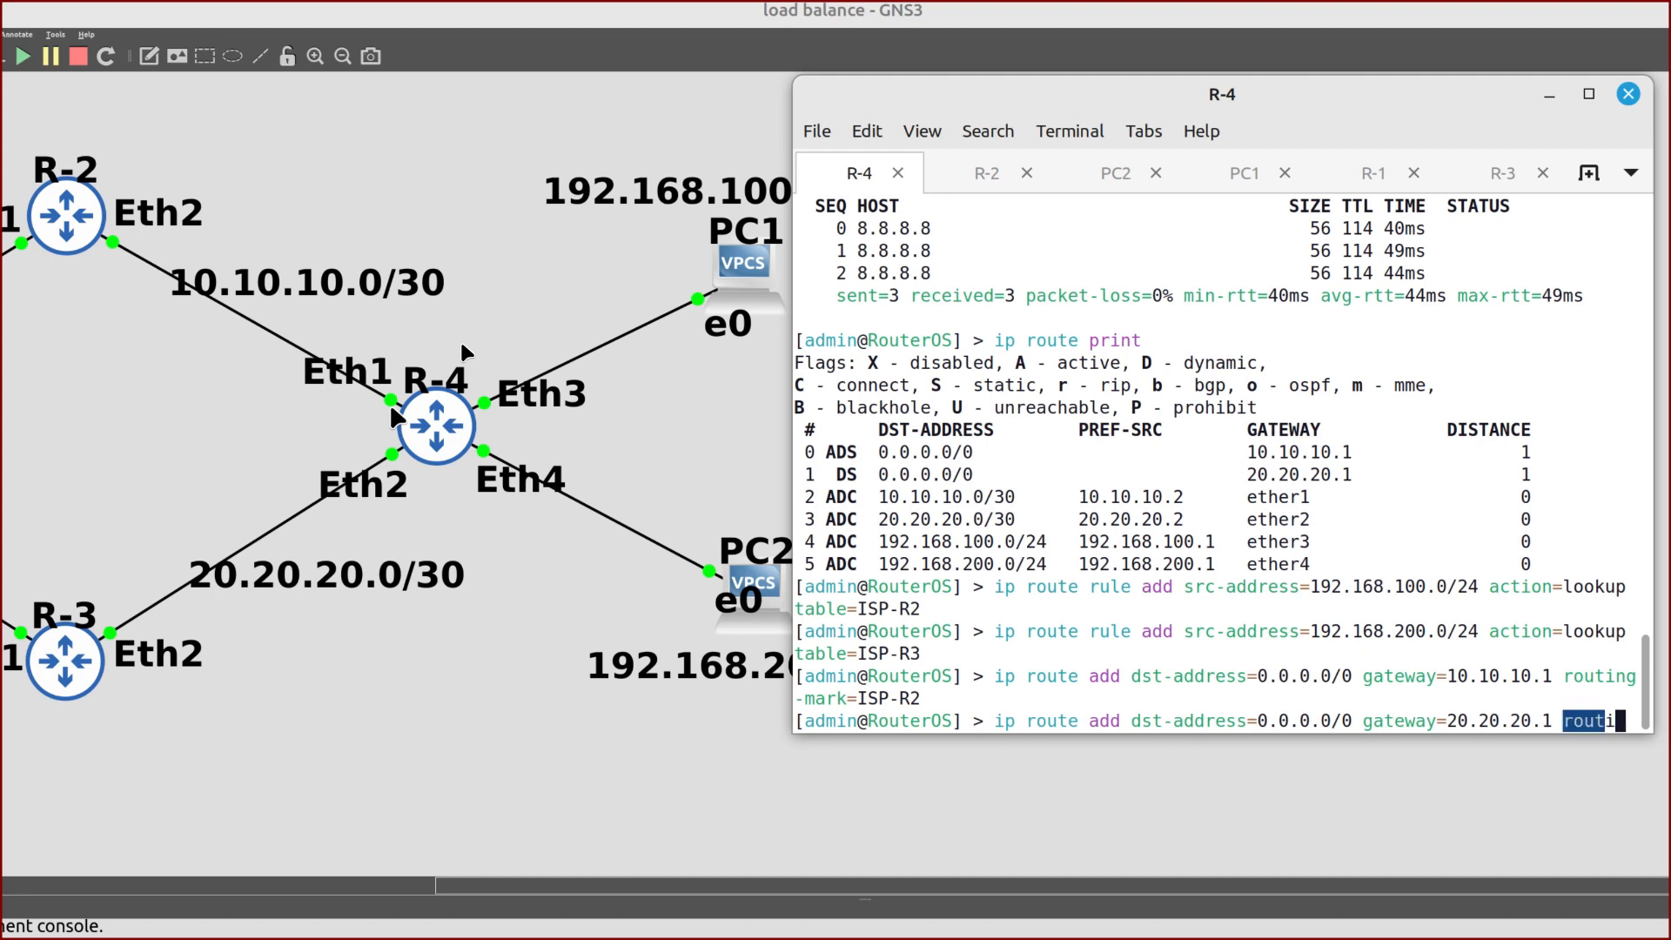
key(Tab)
text(IS)
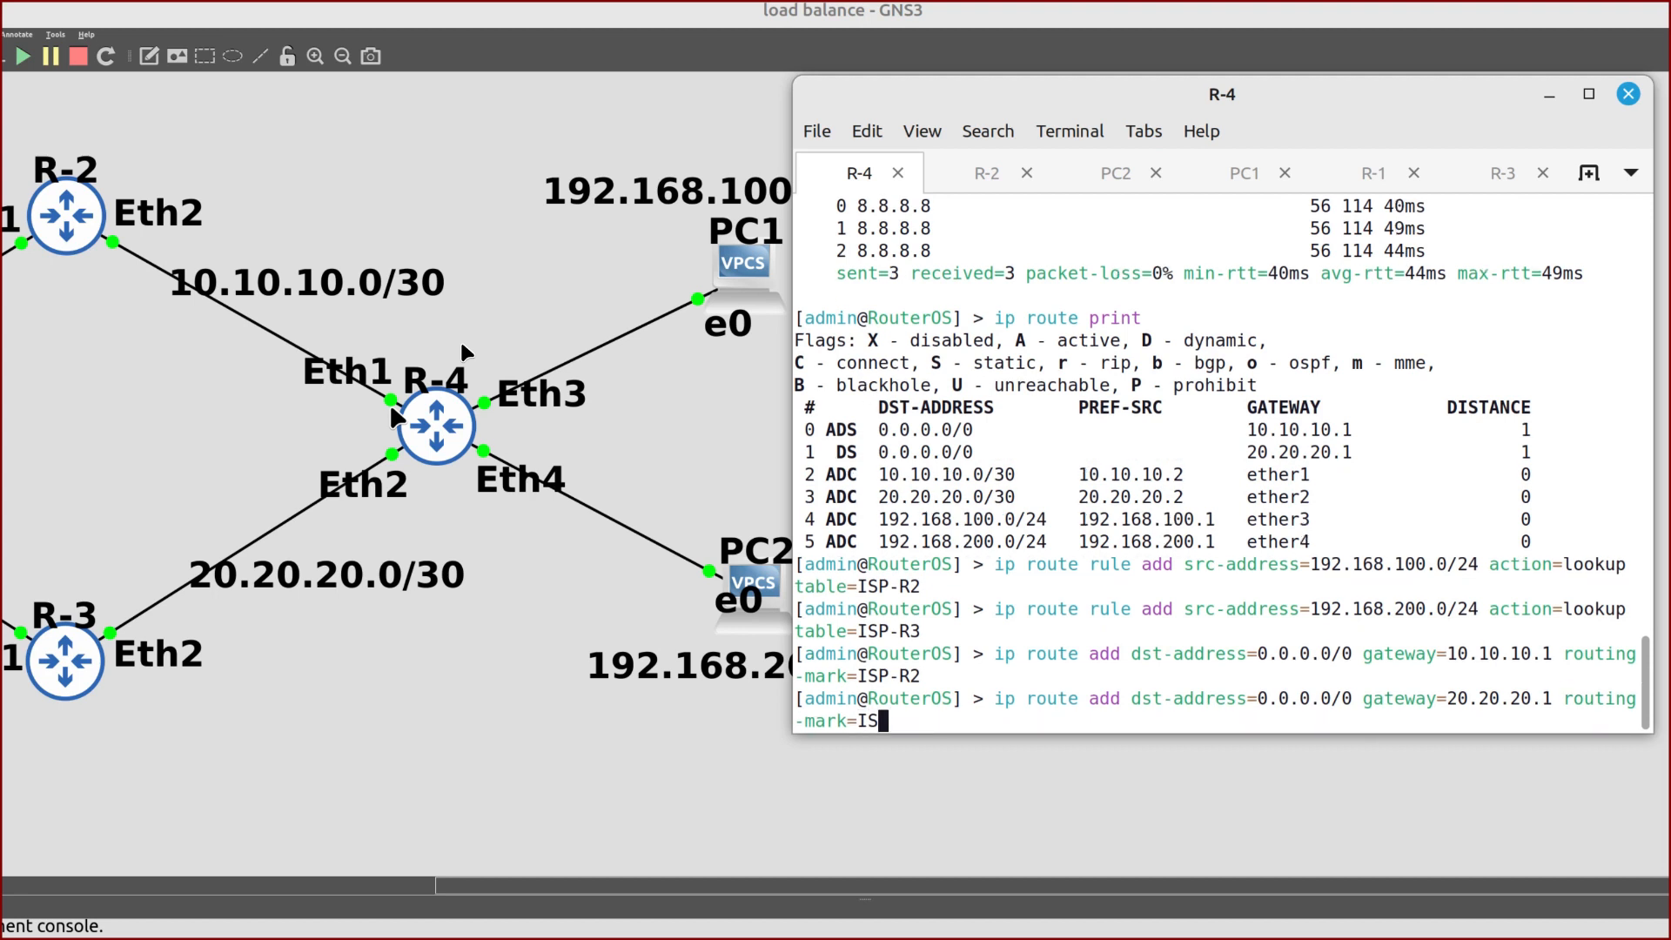
text(P)
text(-R#)
text(3)
key(Return)
List R-4's routes with 'ip route print' and then 'ip route print detail'
text(ip route pr)
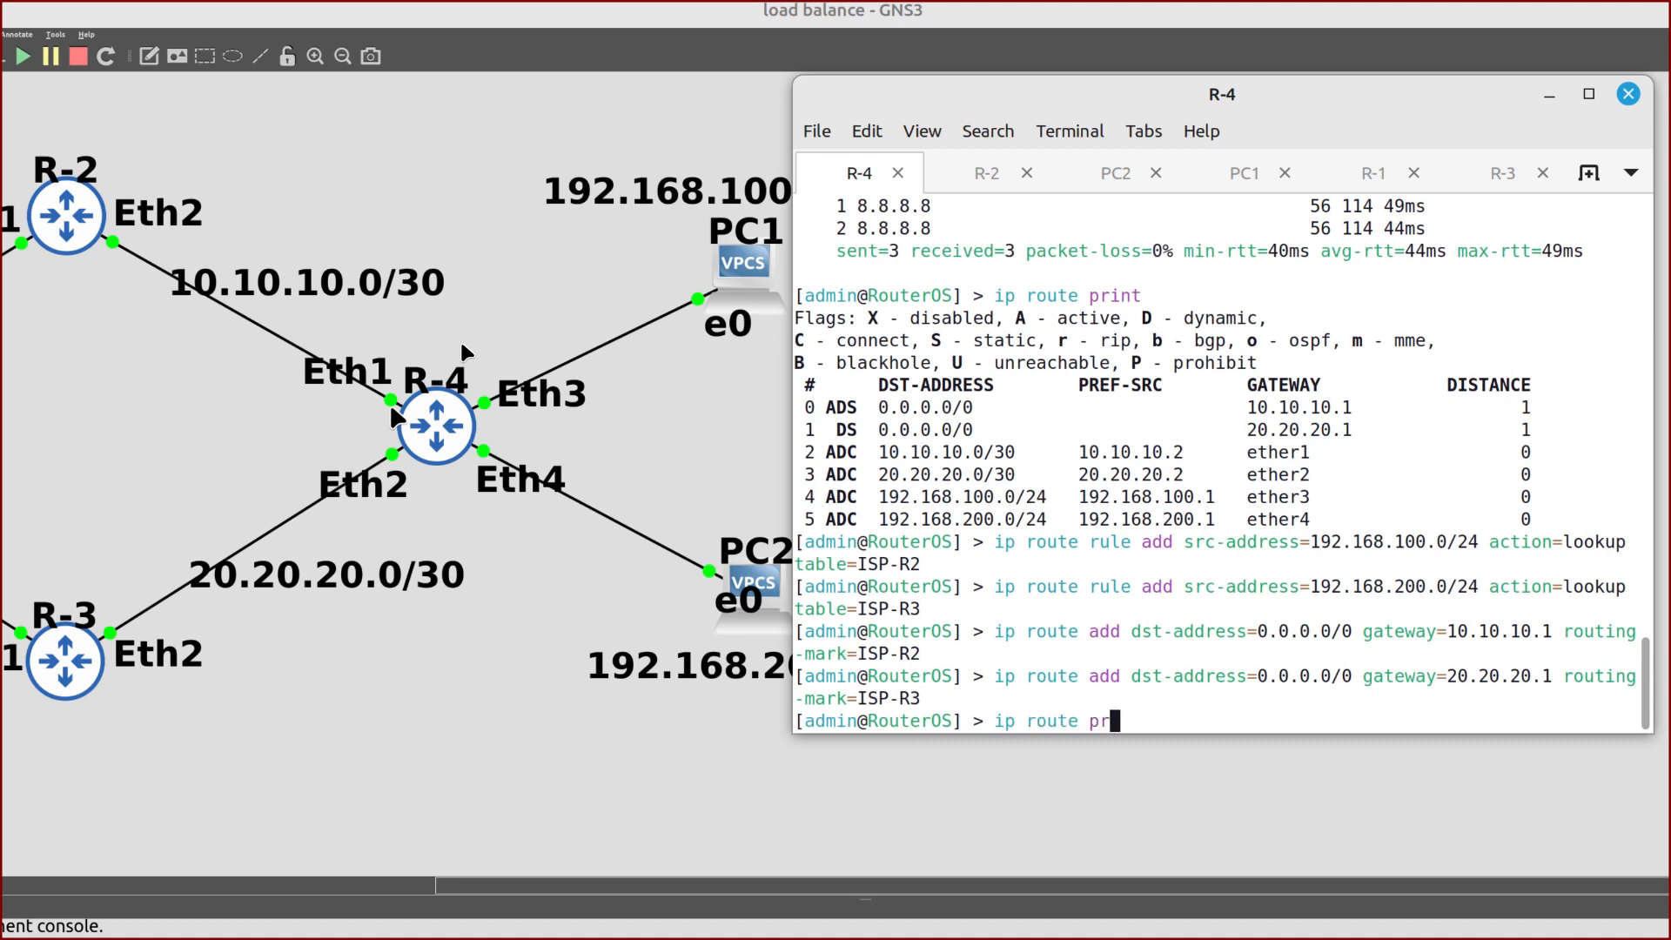
text(int)
key(Return)
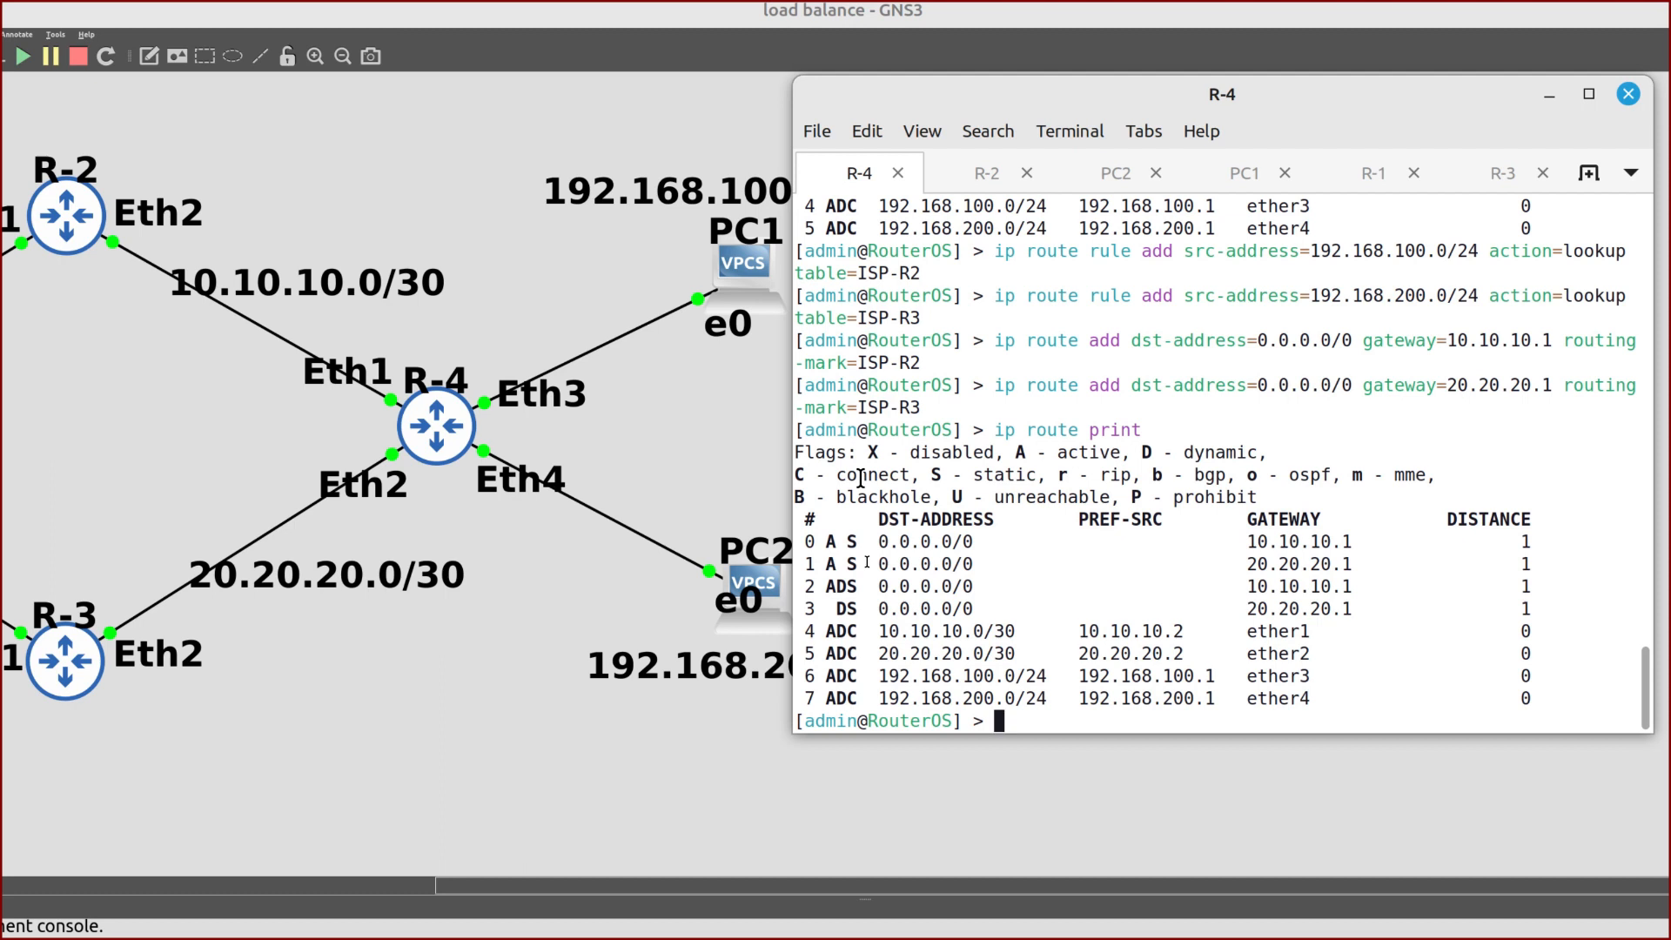
text(ip route print detail)
key(Return)
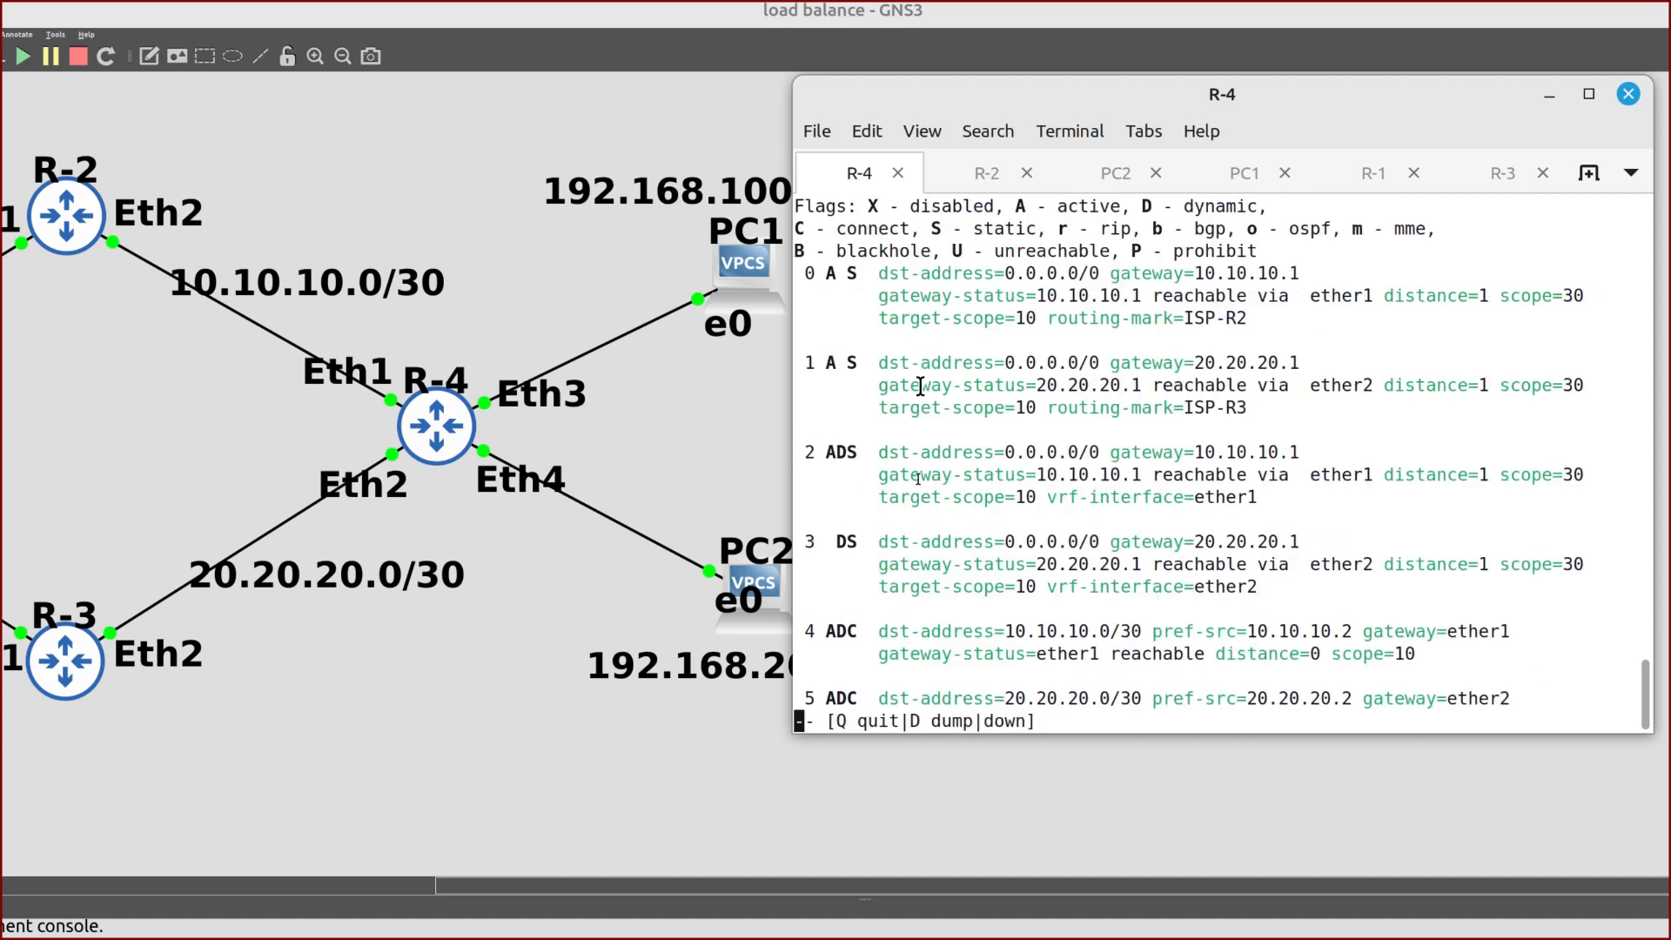
Highlight the routing-mark=ISP-R2 line of route 0 in the detailed listing
triple_click(852, 270)
click(856, 261)
drag(1048, 318, 1063, 318)
triple_click(1057, 318)
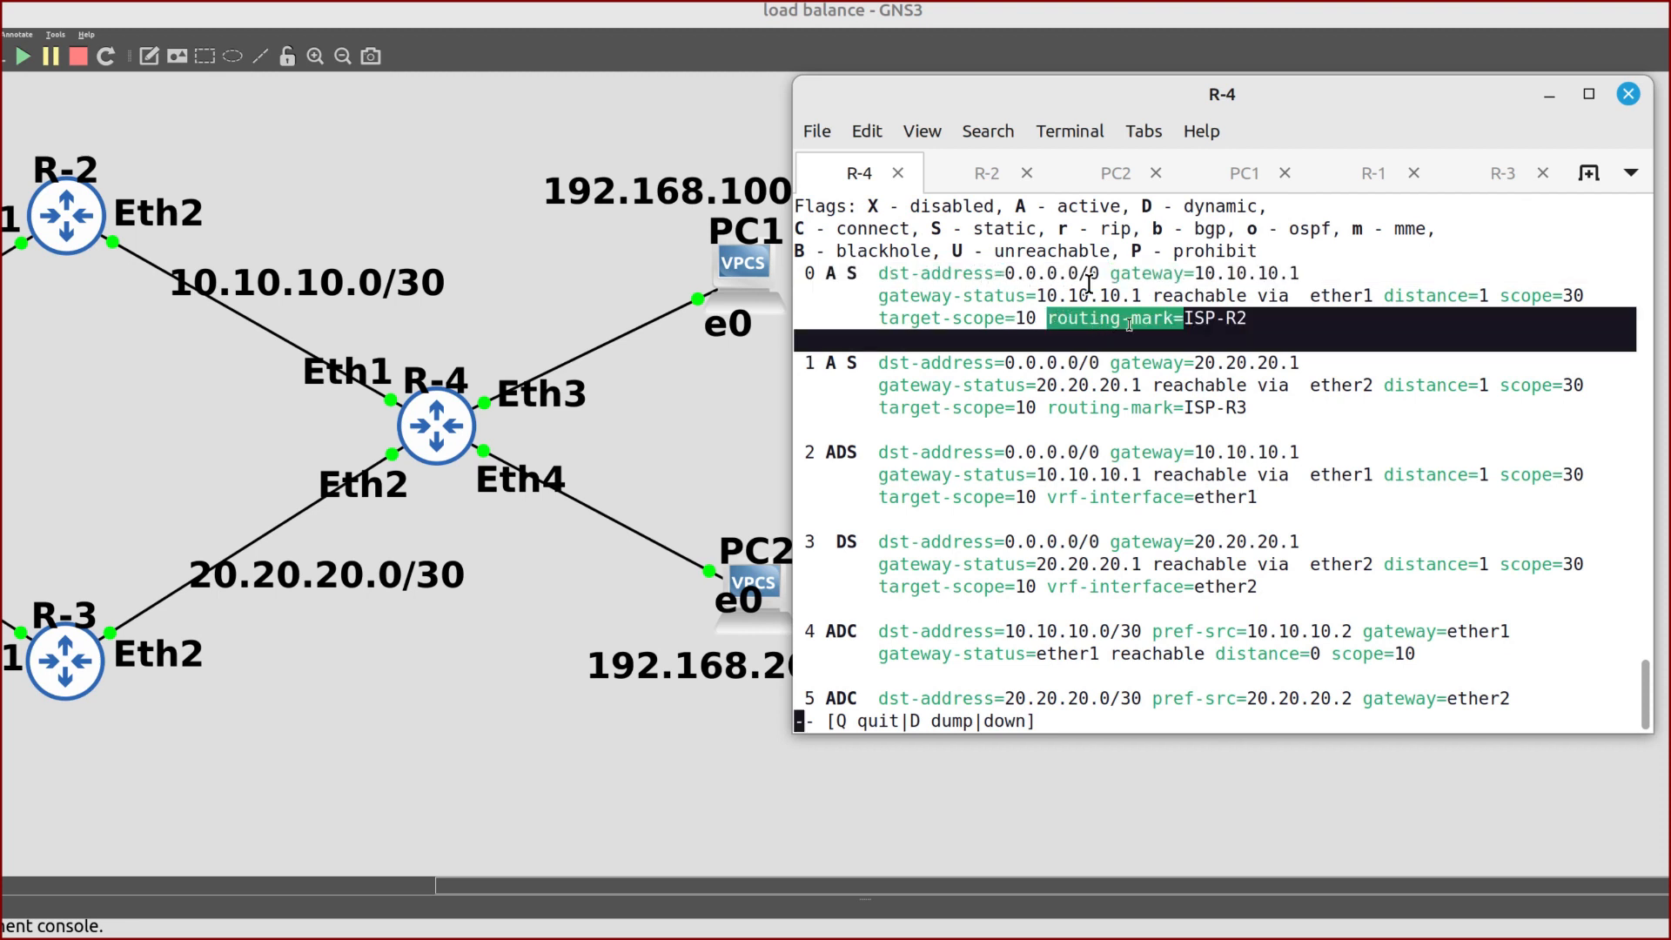
click(1158, 318)
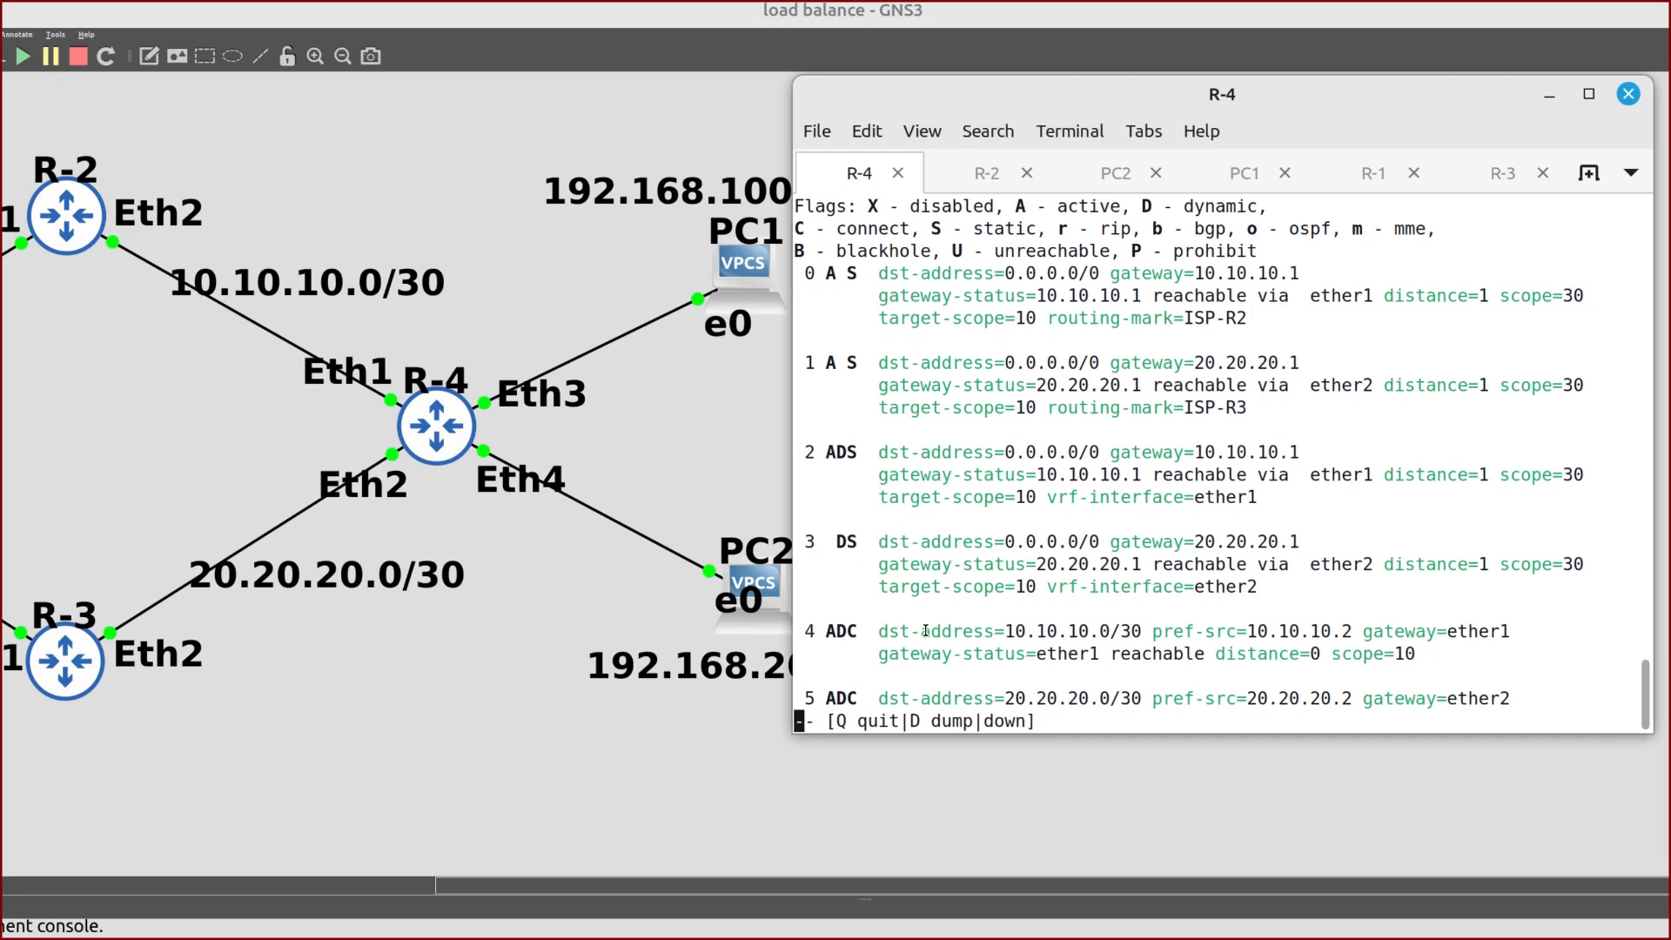
Remove routes 2 and 3 from R-4 and reprint its route table
key(space)
text(ip r)
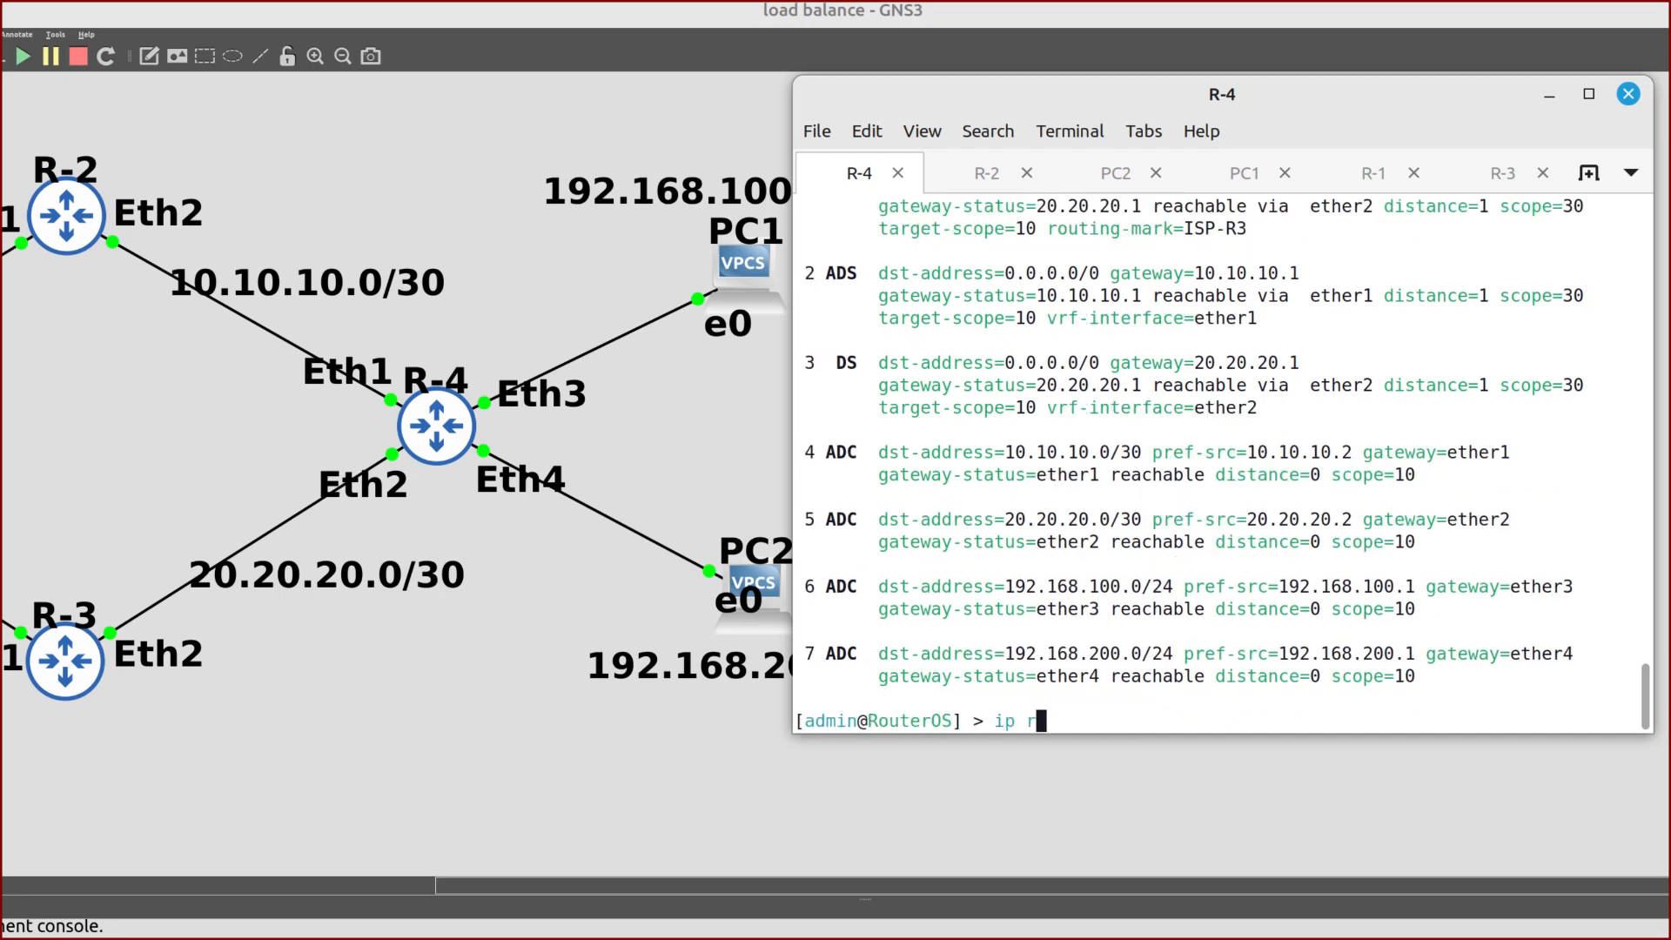
text(eoute remove 2,3)
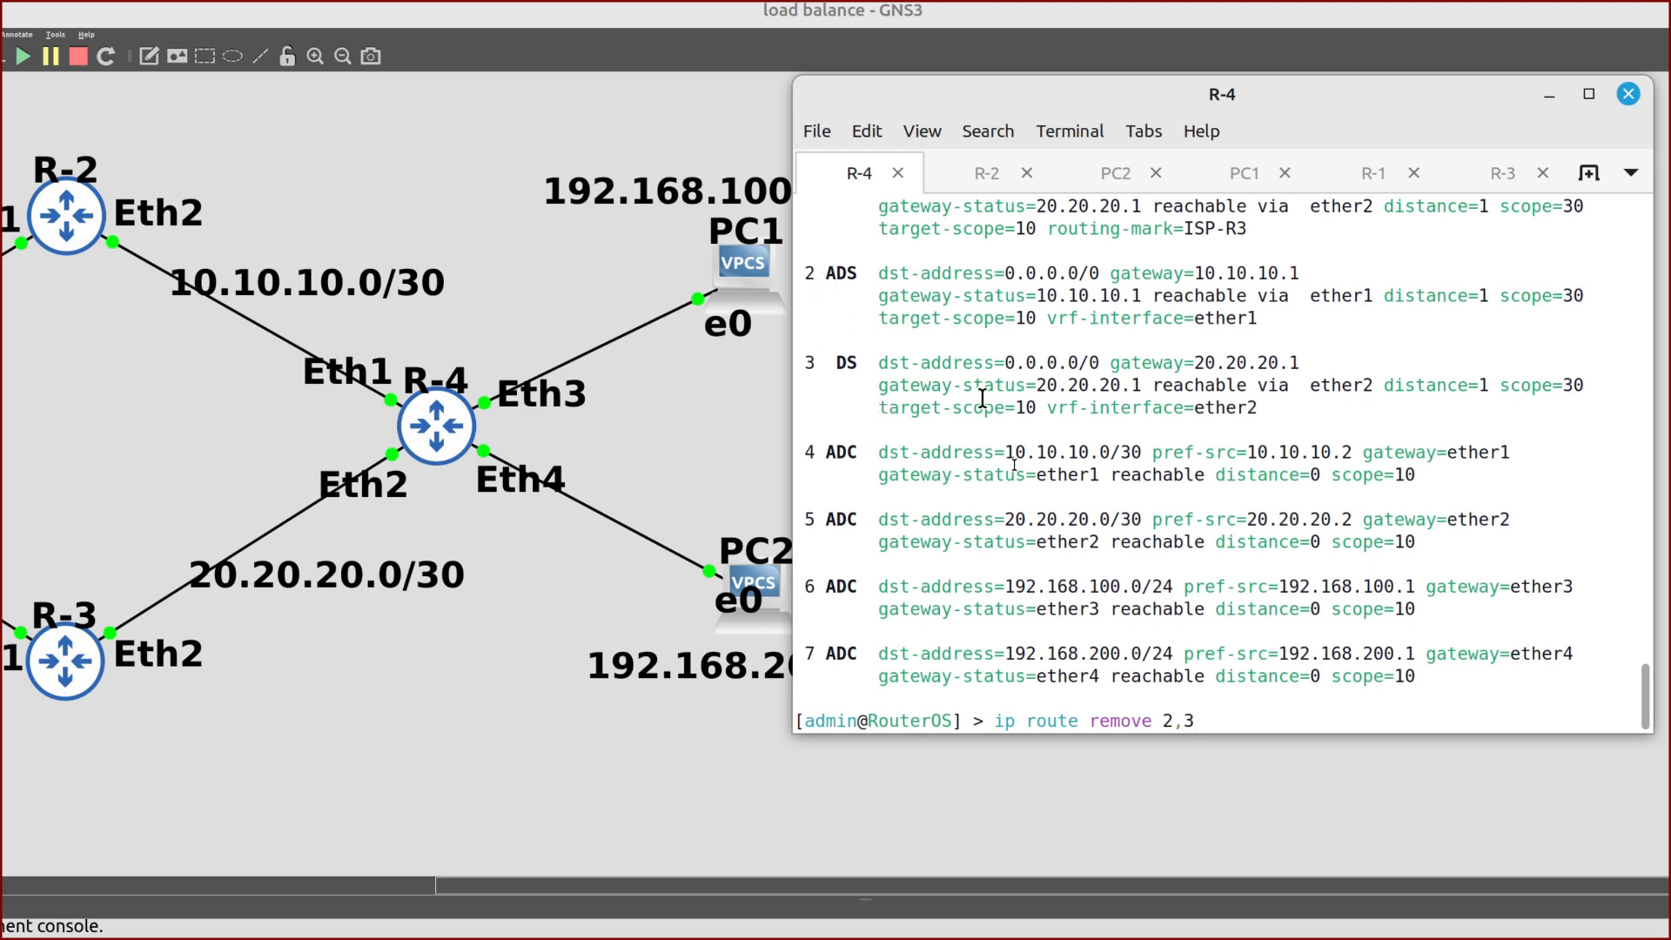
key(Return)
text(ip route print)
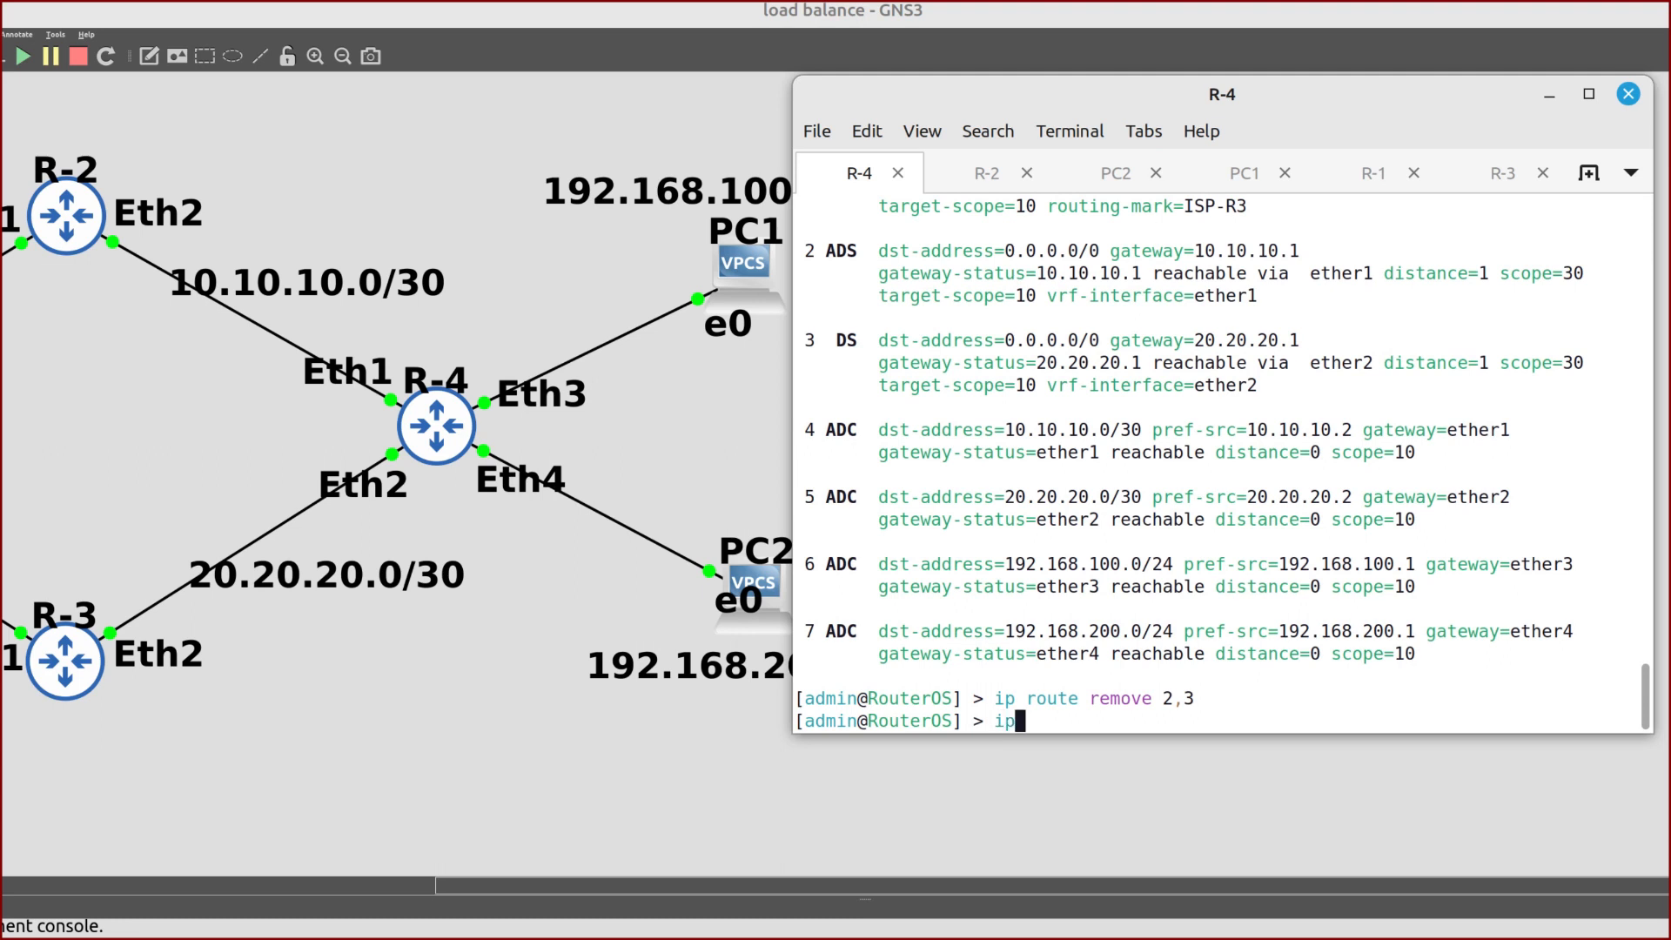
key(Return)
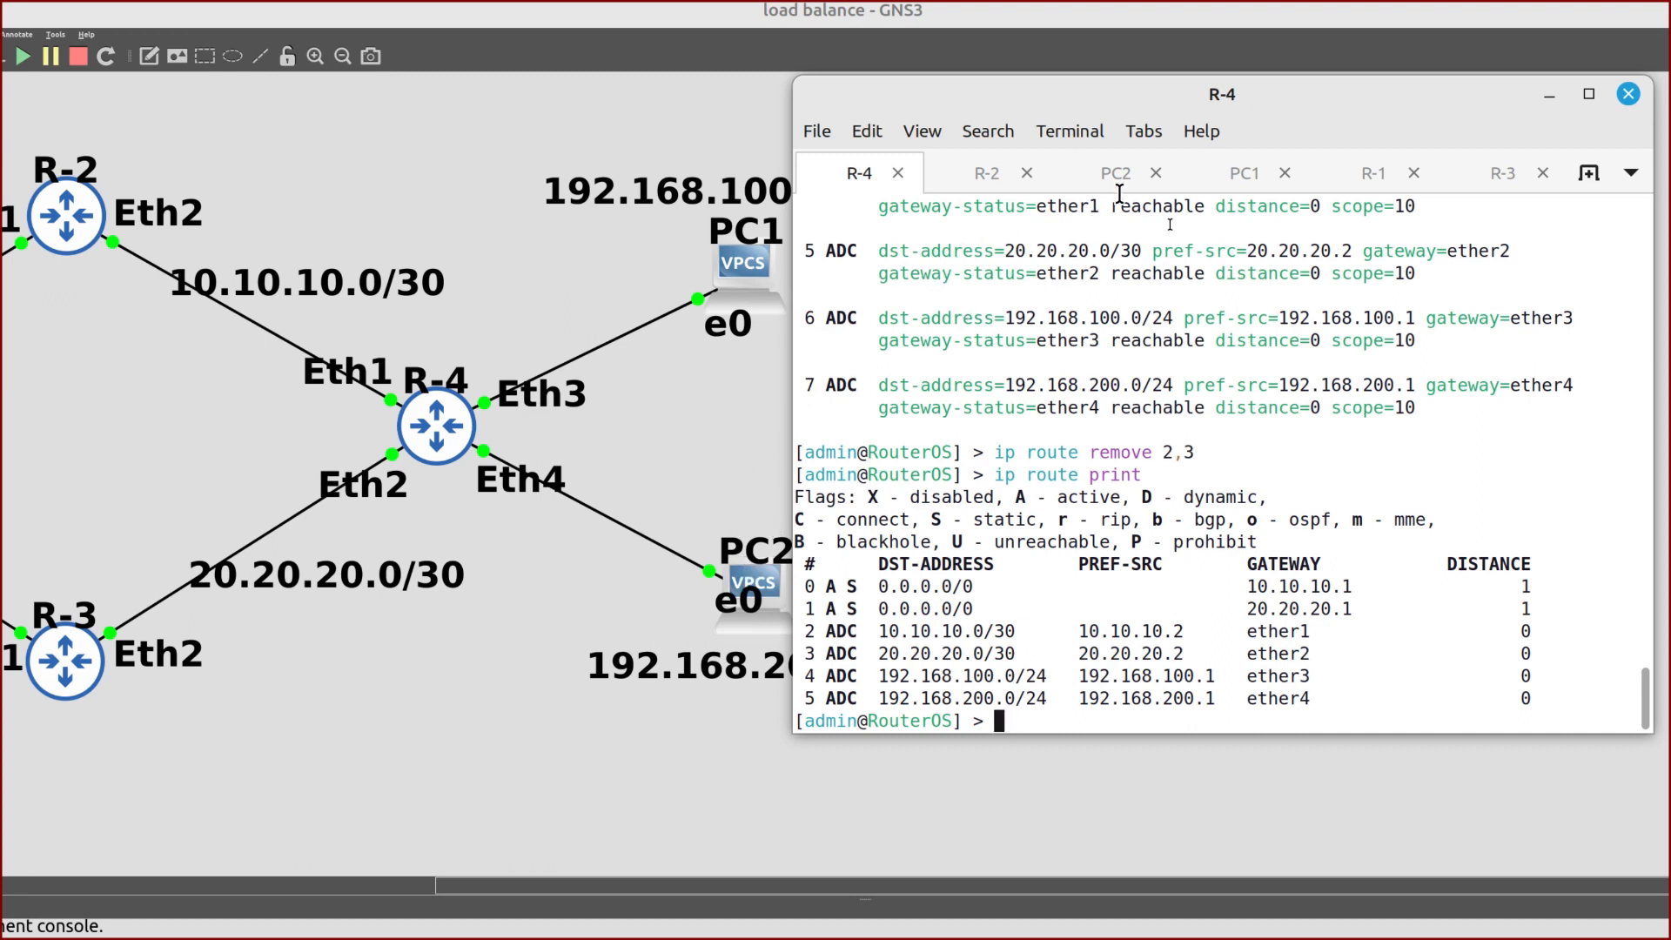
Ping 8.8.8.8 from PC1's console, then stop the ping
click(1218, 174)
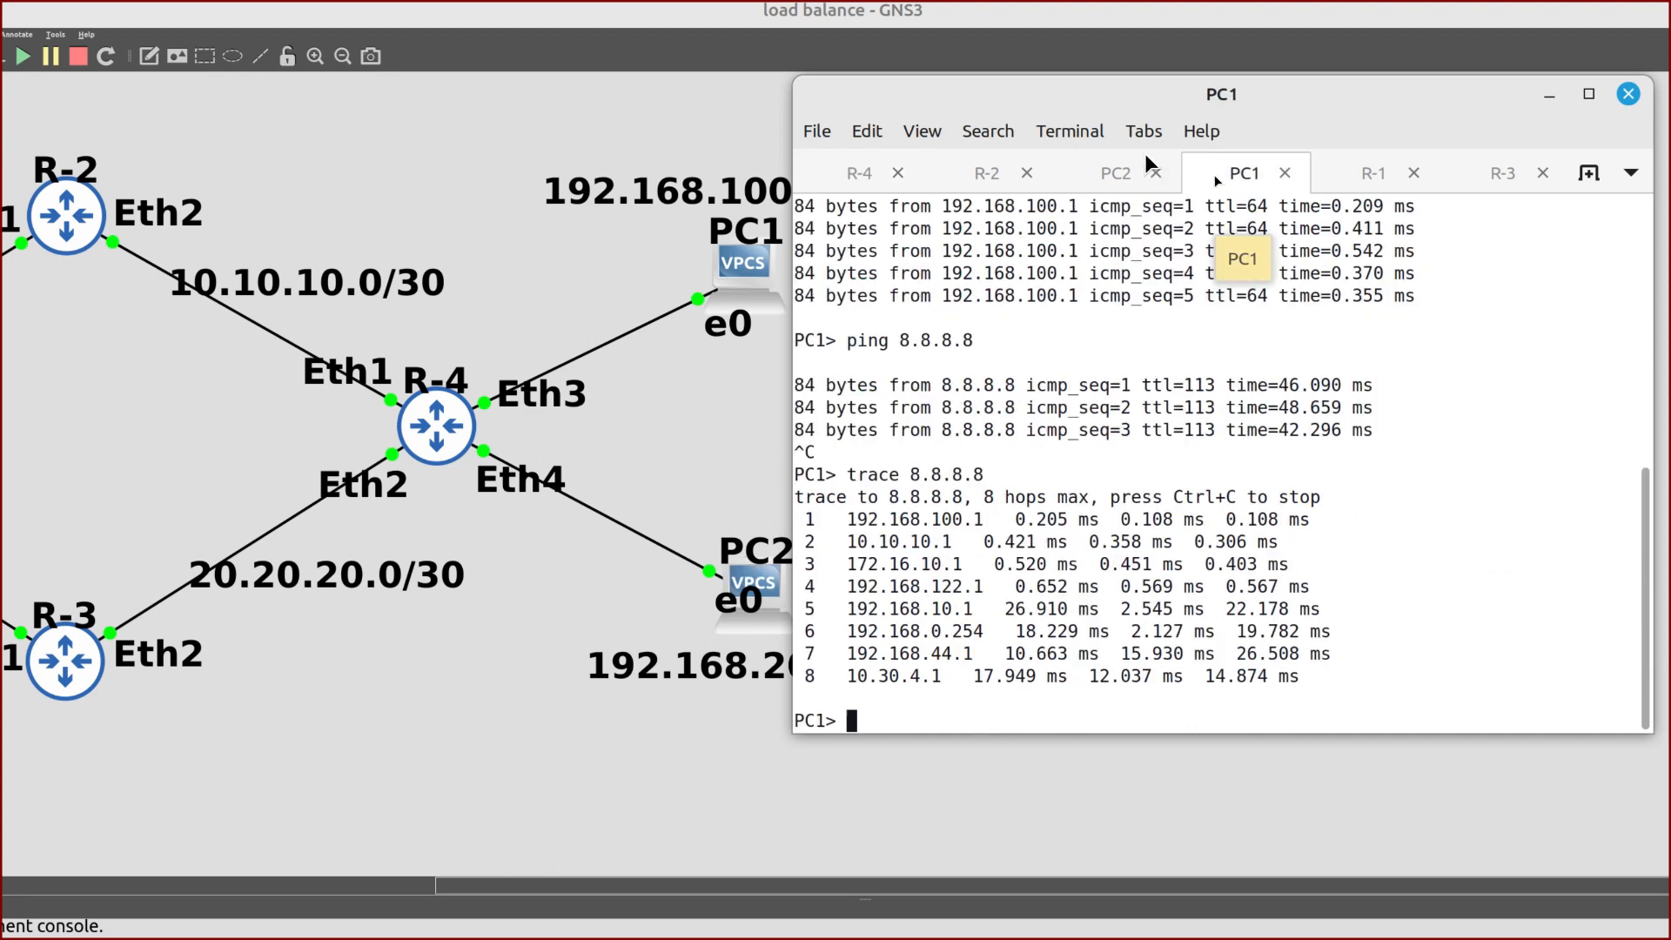
text(ping 8.8.8.8)
key(Return)
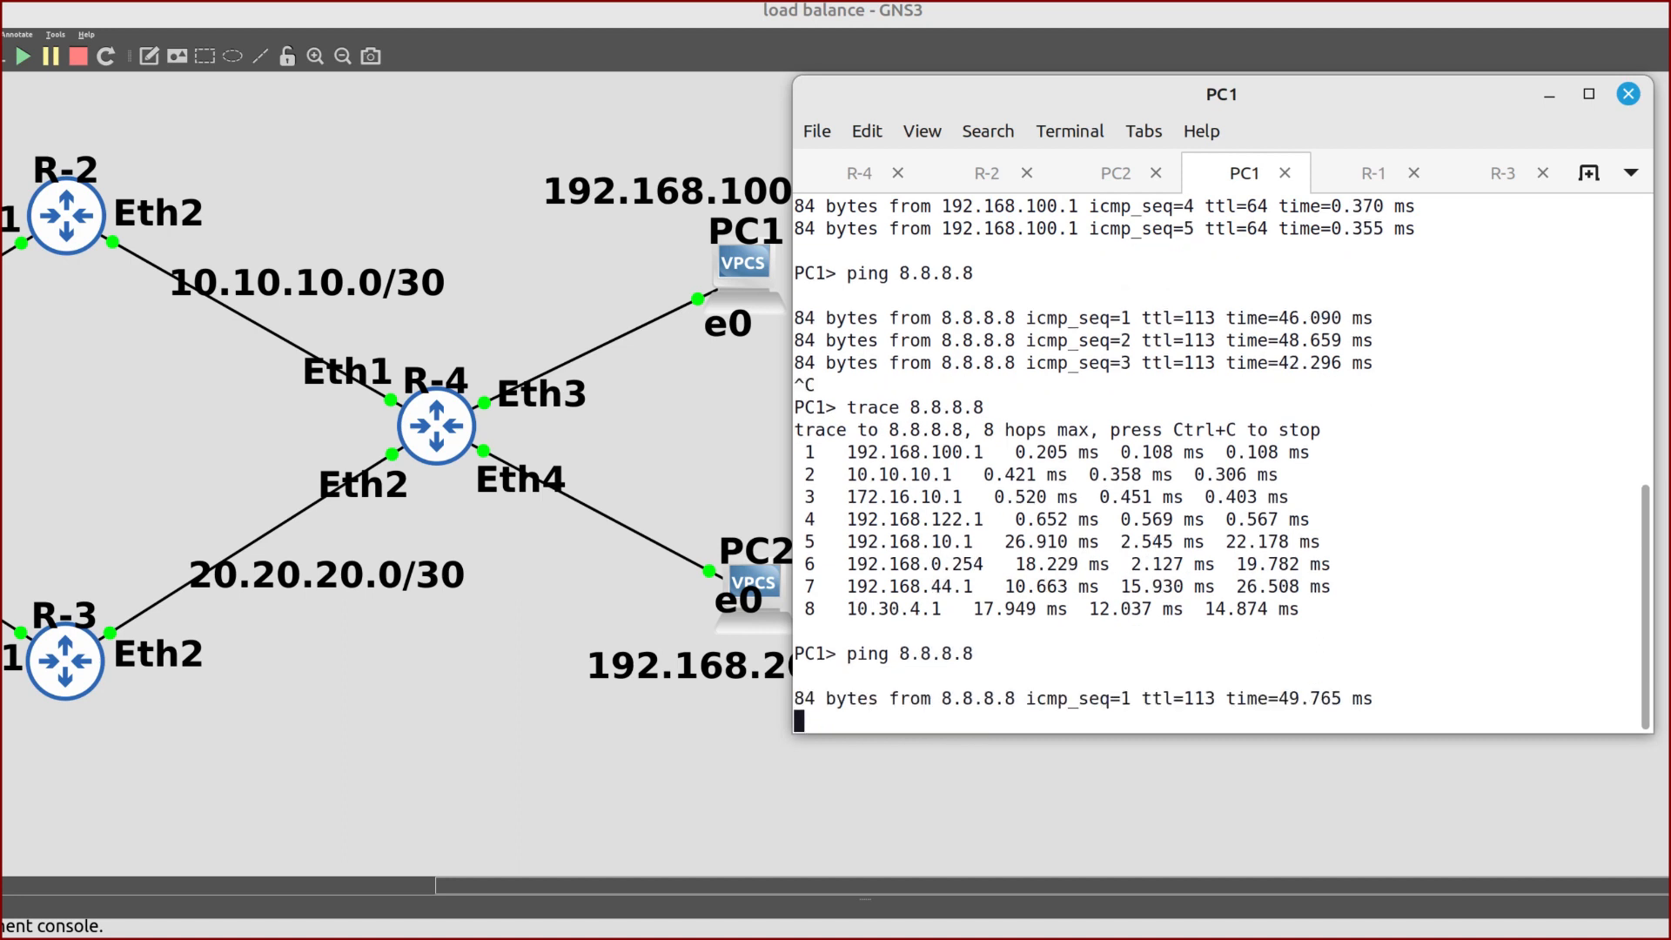
key(ctrl+c)
Trace PC1's path to 8.8.8.8 and highlight hop 2 at 10.10.10.1
text(tr)
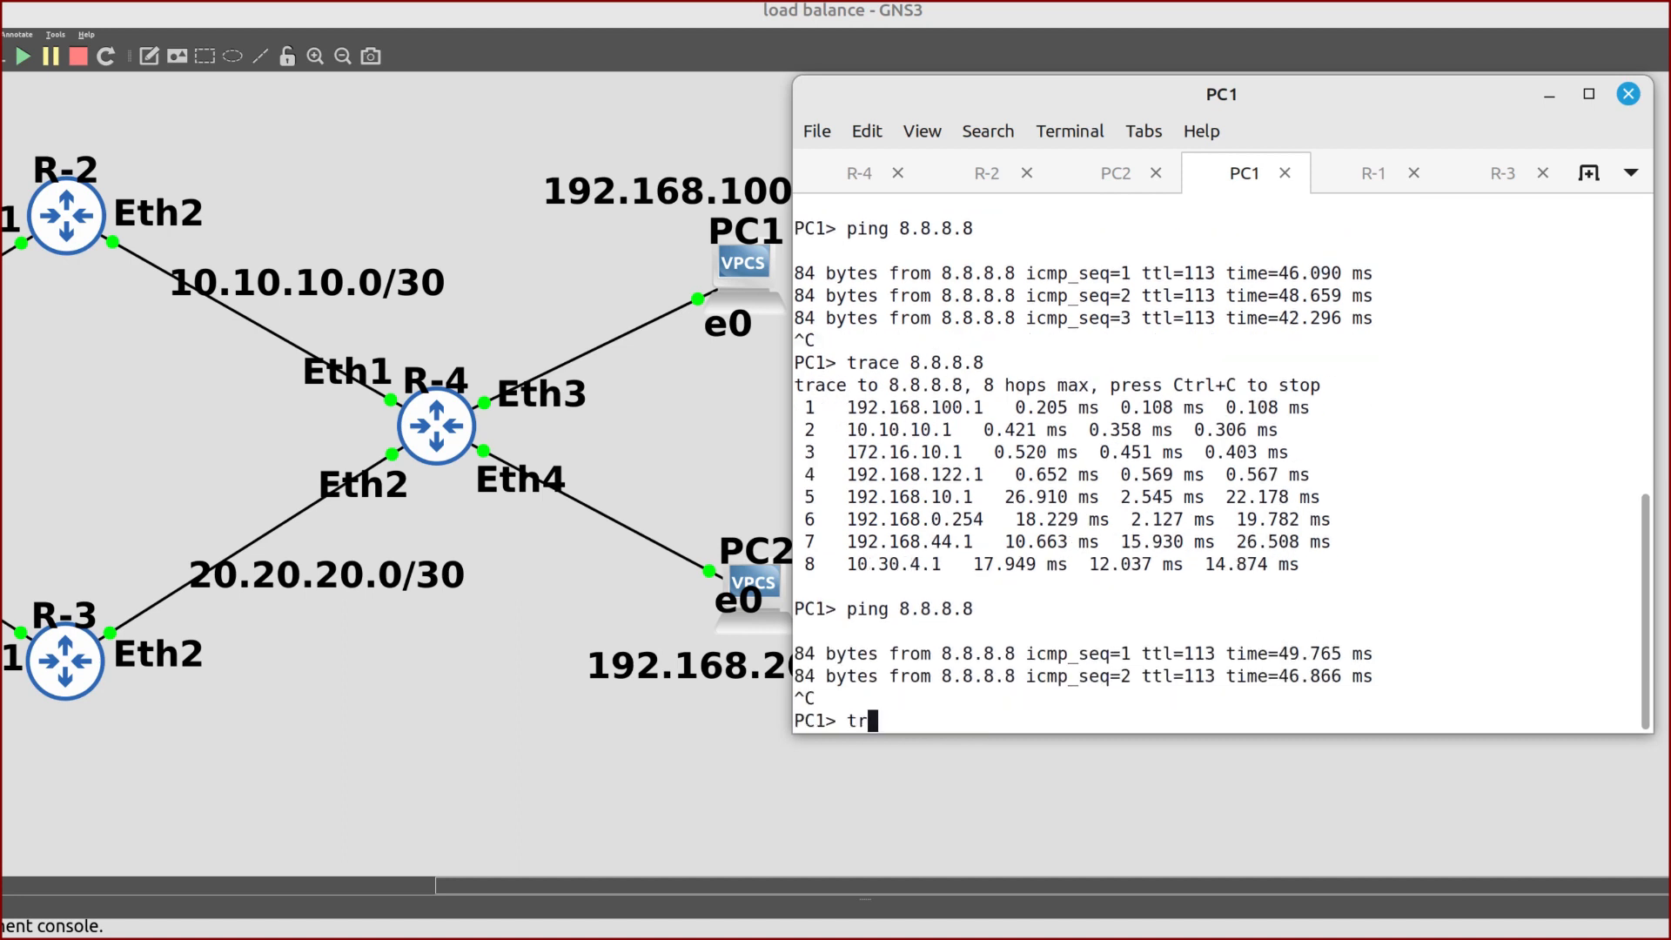
text(ace 8.8.8.8)
key(Return)
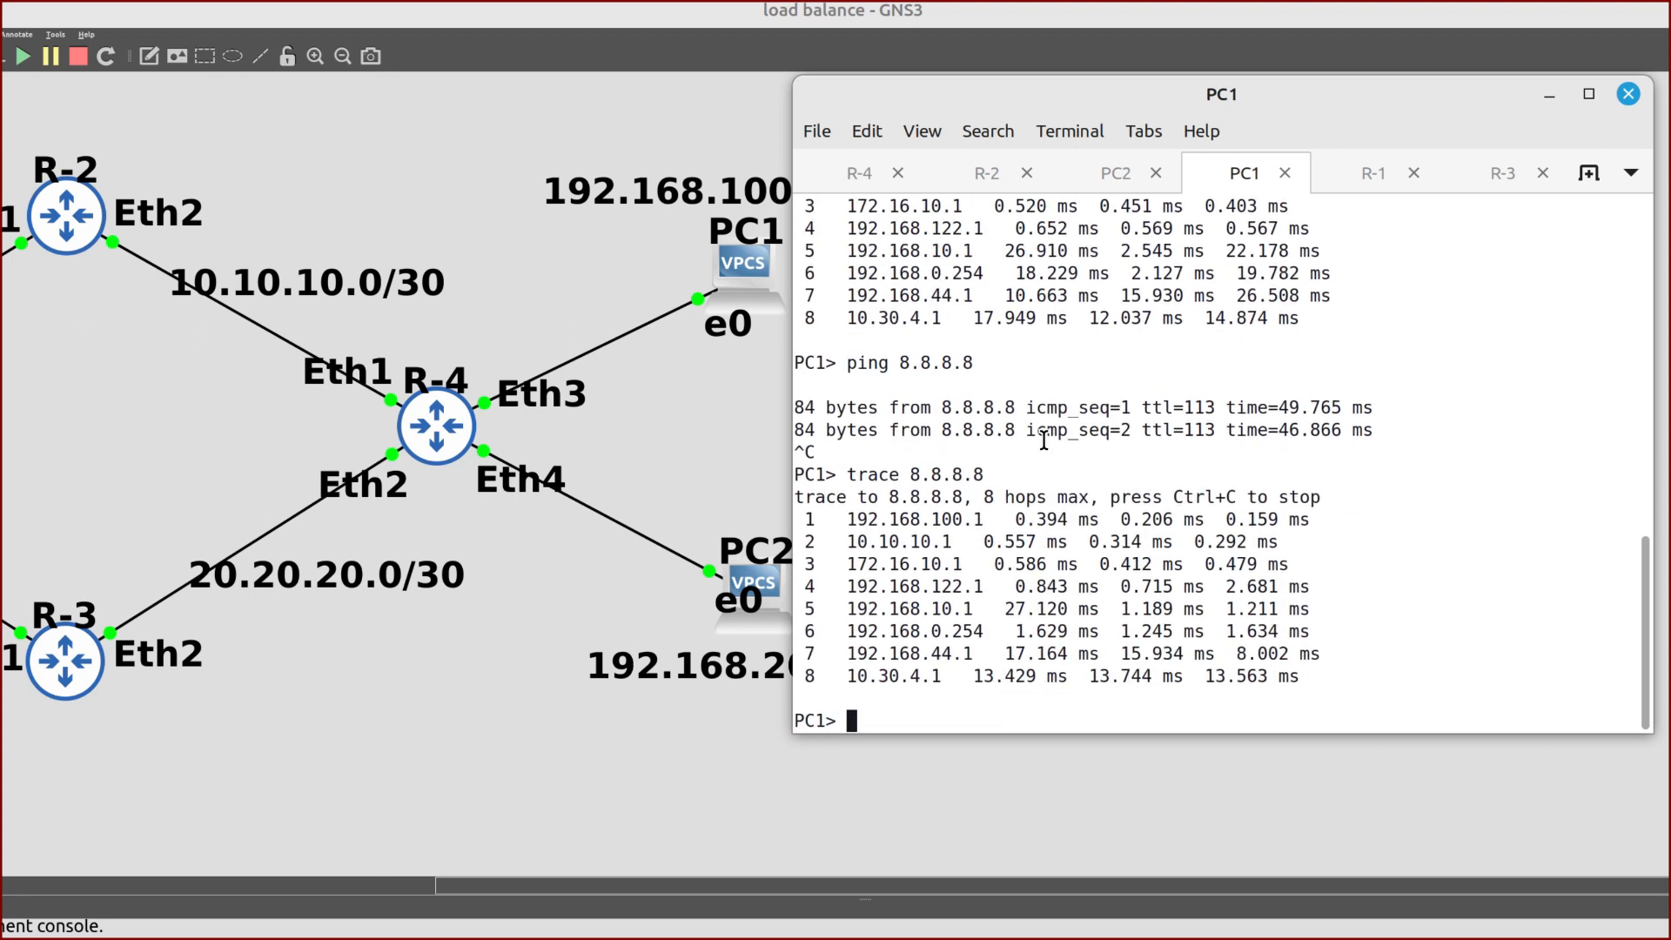
mouse_move(963, 542)
mouse_down()
mouse_move(859, 564)
mouse_move(846, 542)
mouse_up()
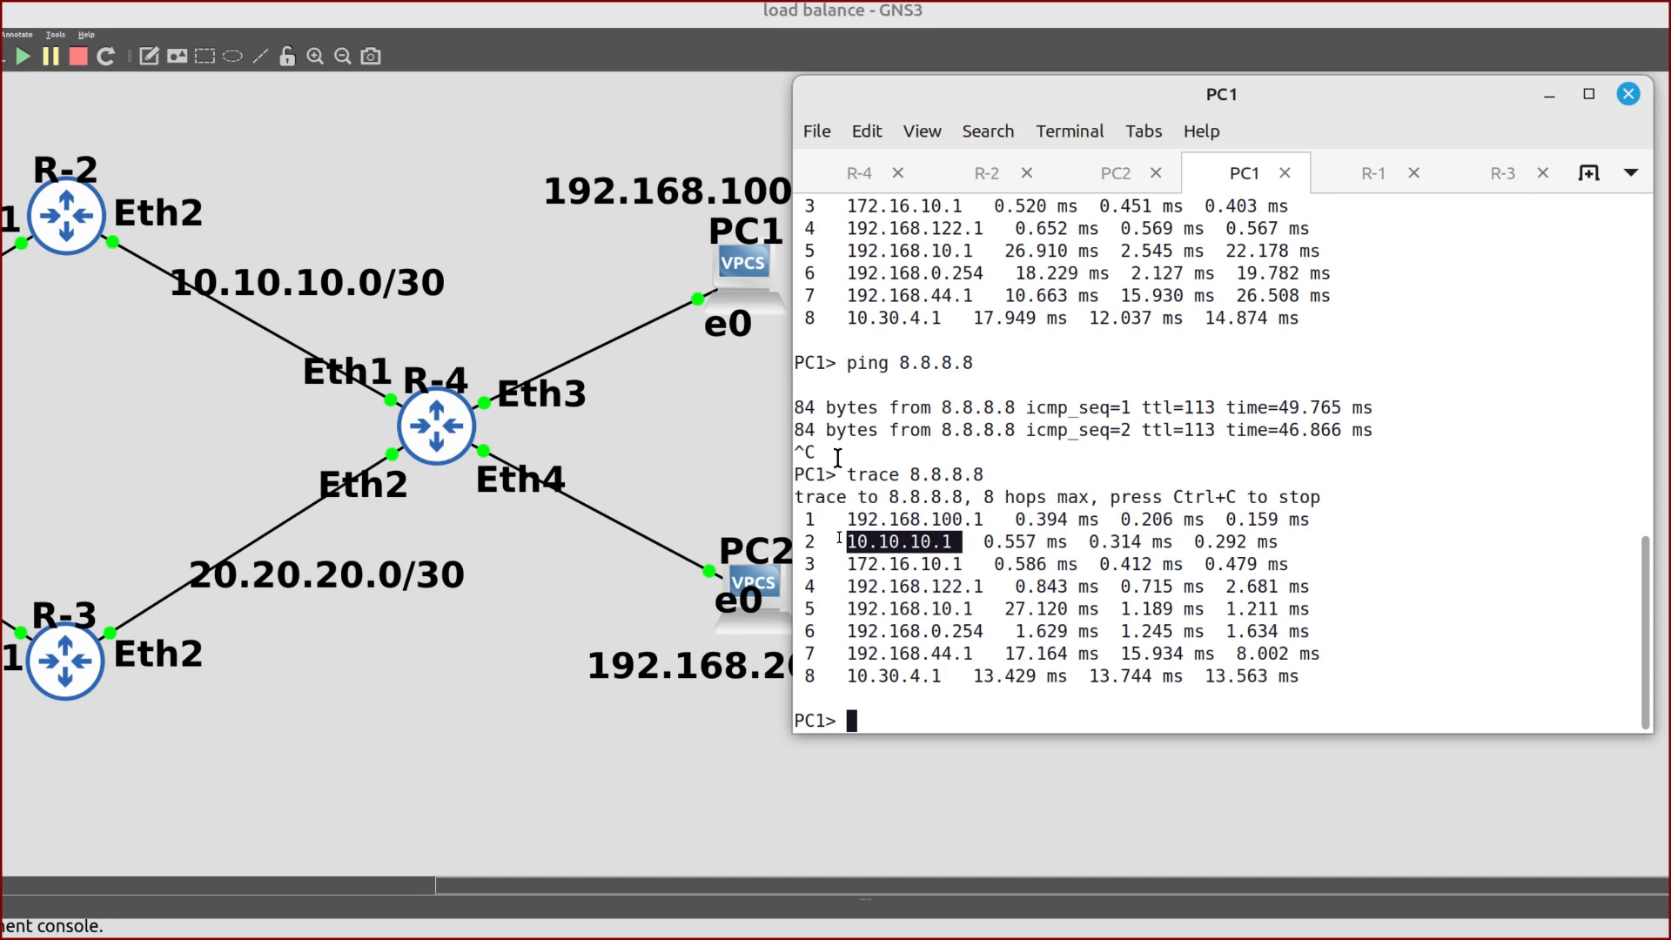
click(1064, 160)
From PC2, ping 8.8.8.8 briefly, then run 'trace 8.8.8.8'
text(ping 8.8.8.8)
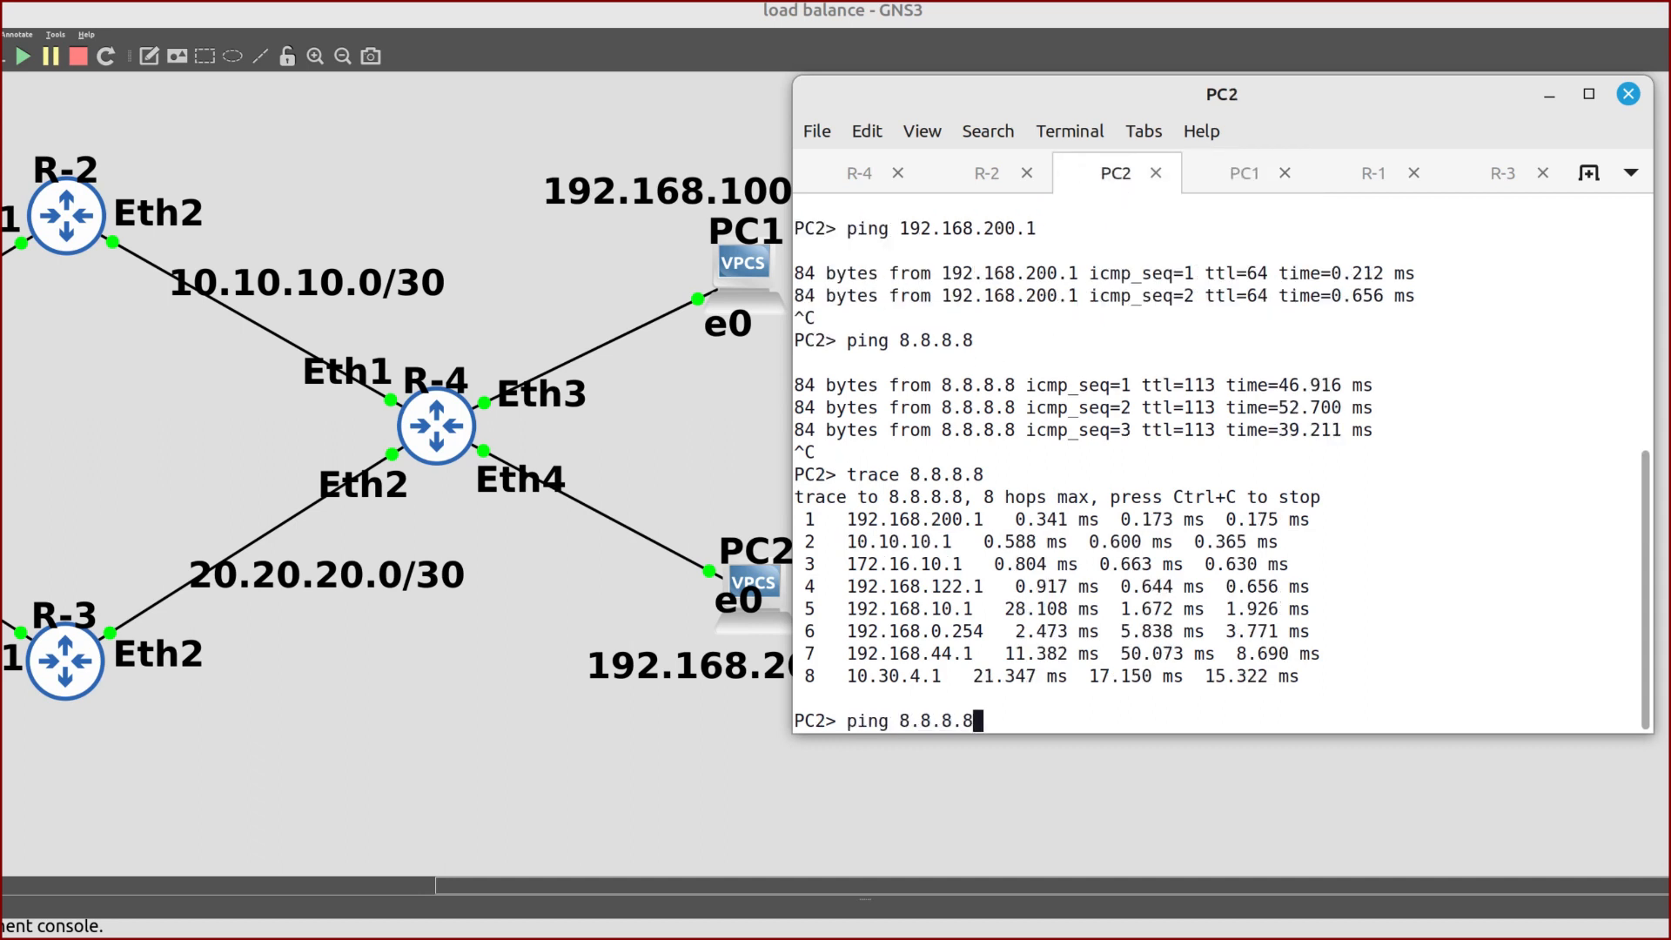
key(Return)
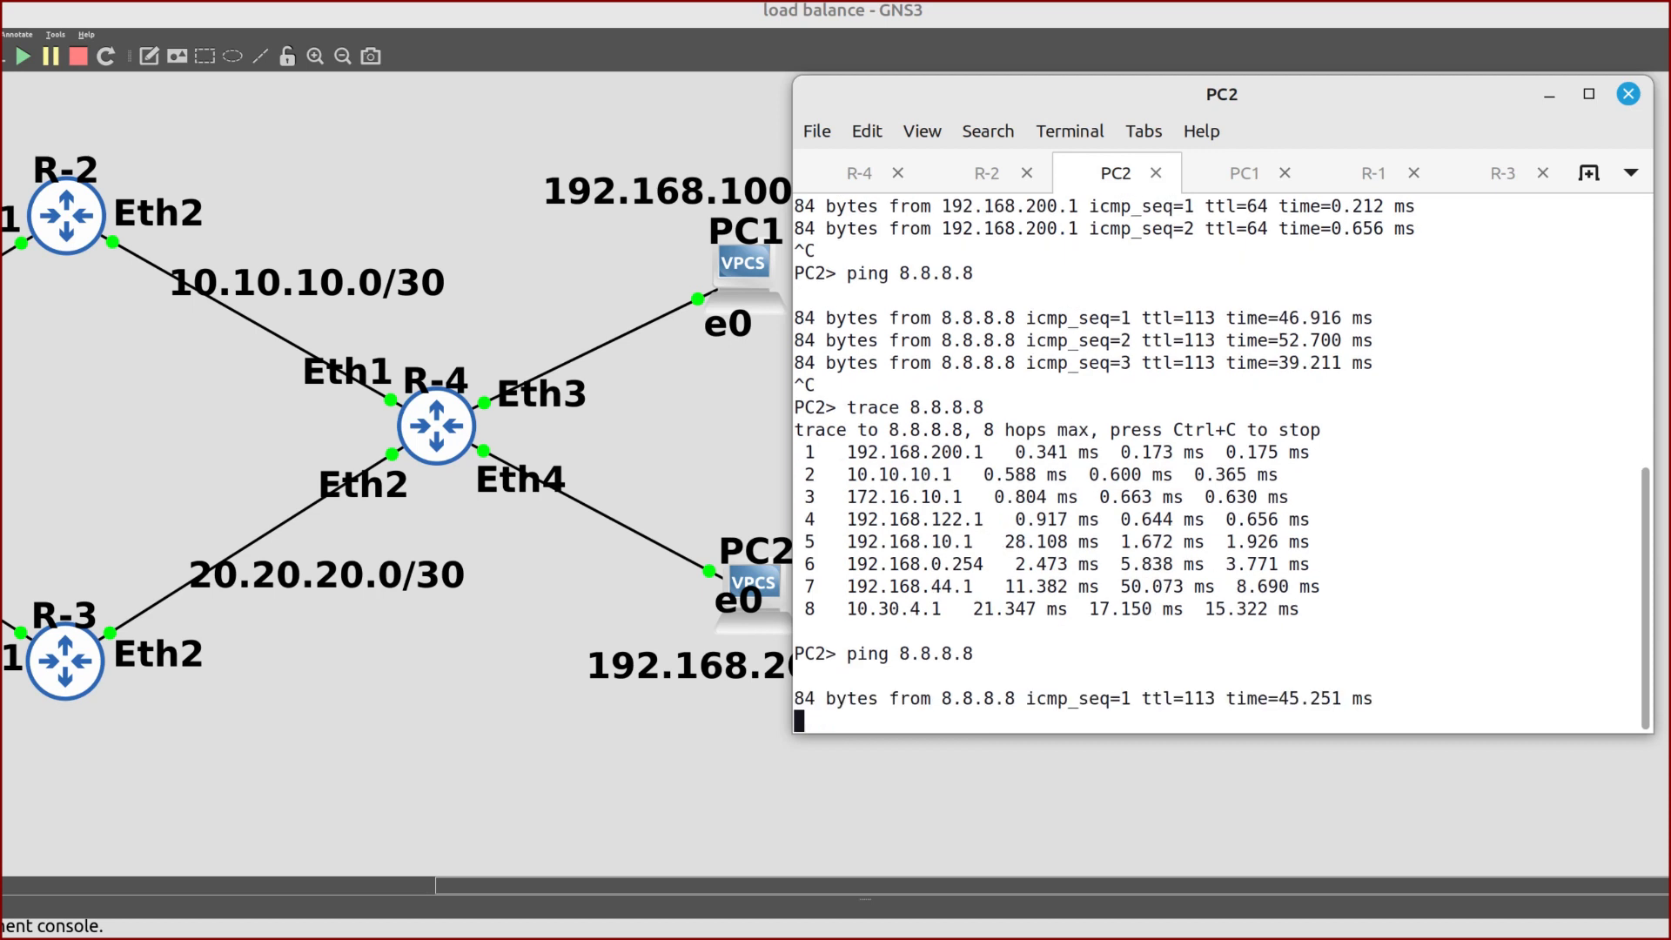
key(ctrl+c)
text(trace 8.8.8.8)
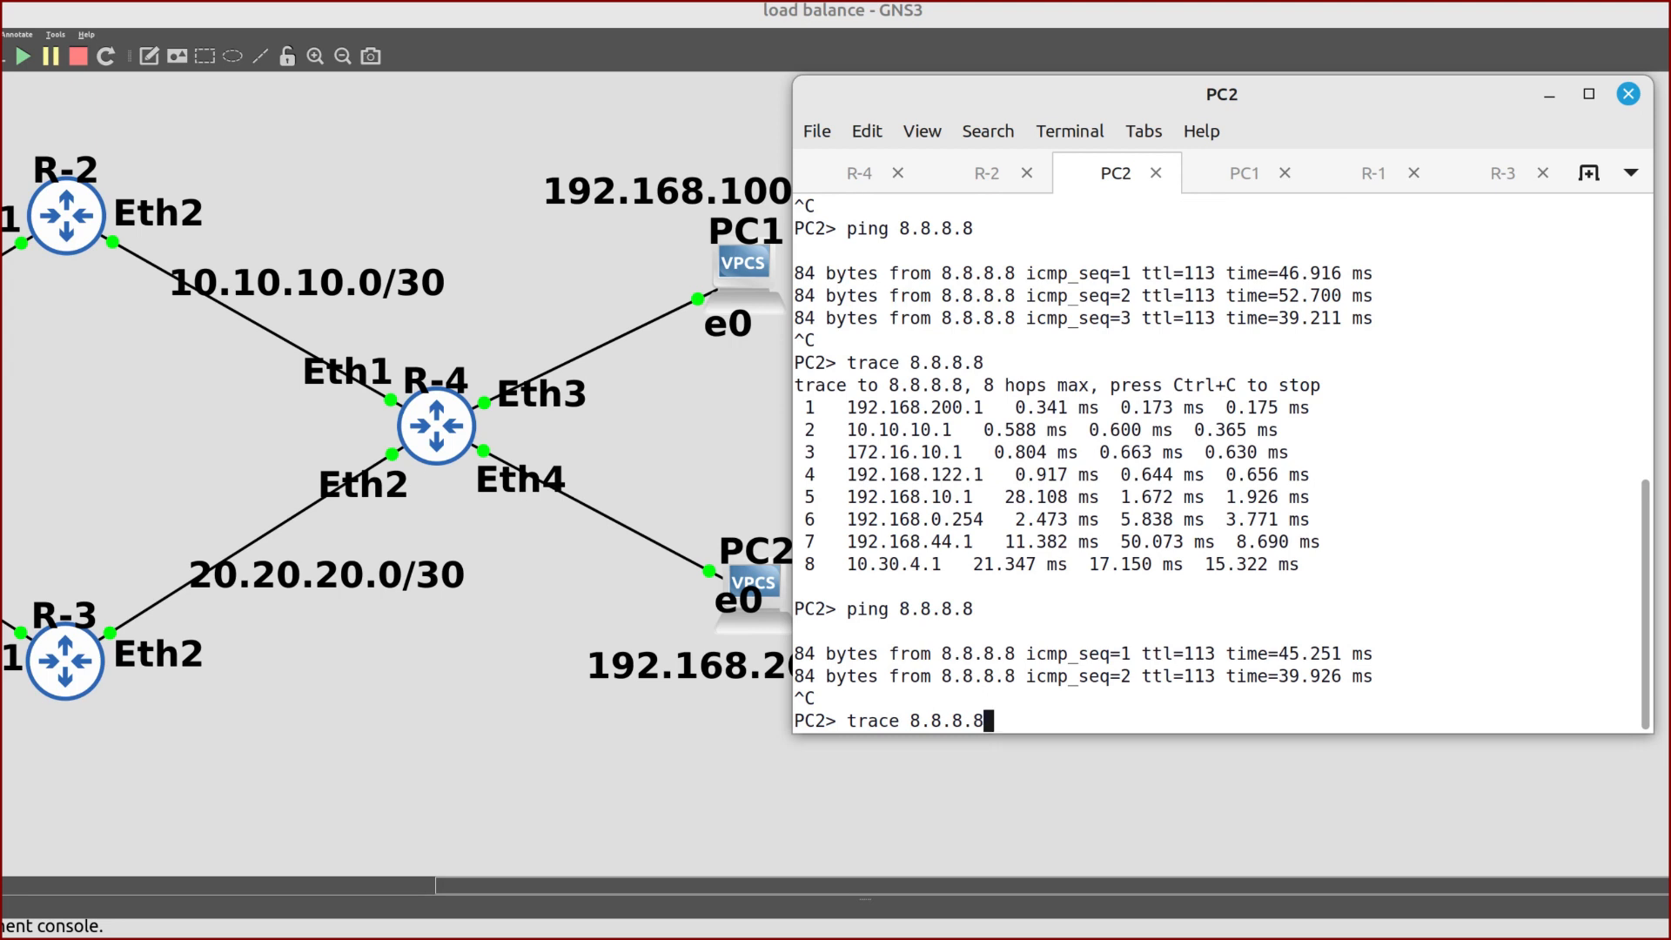
key(Return)
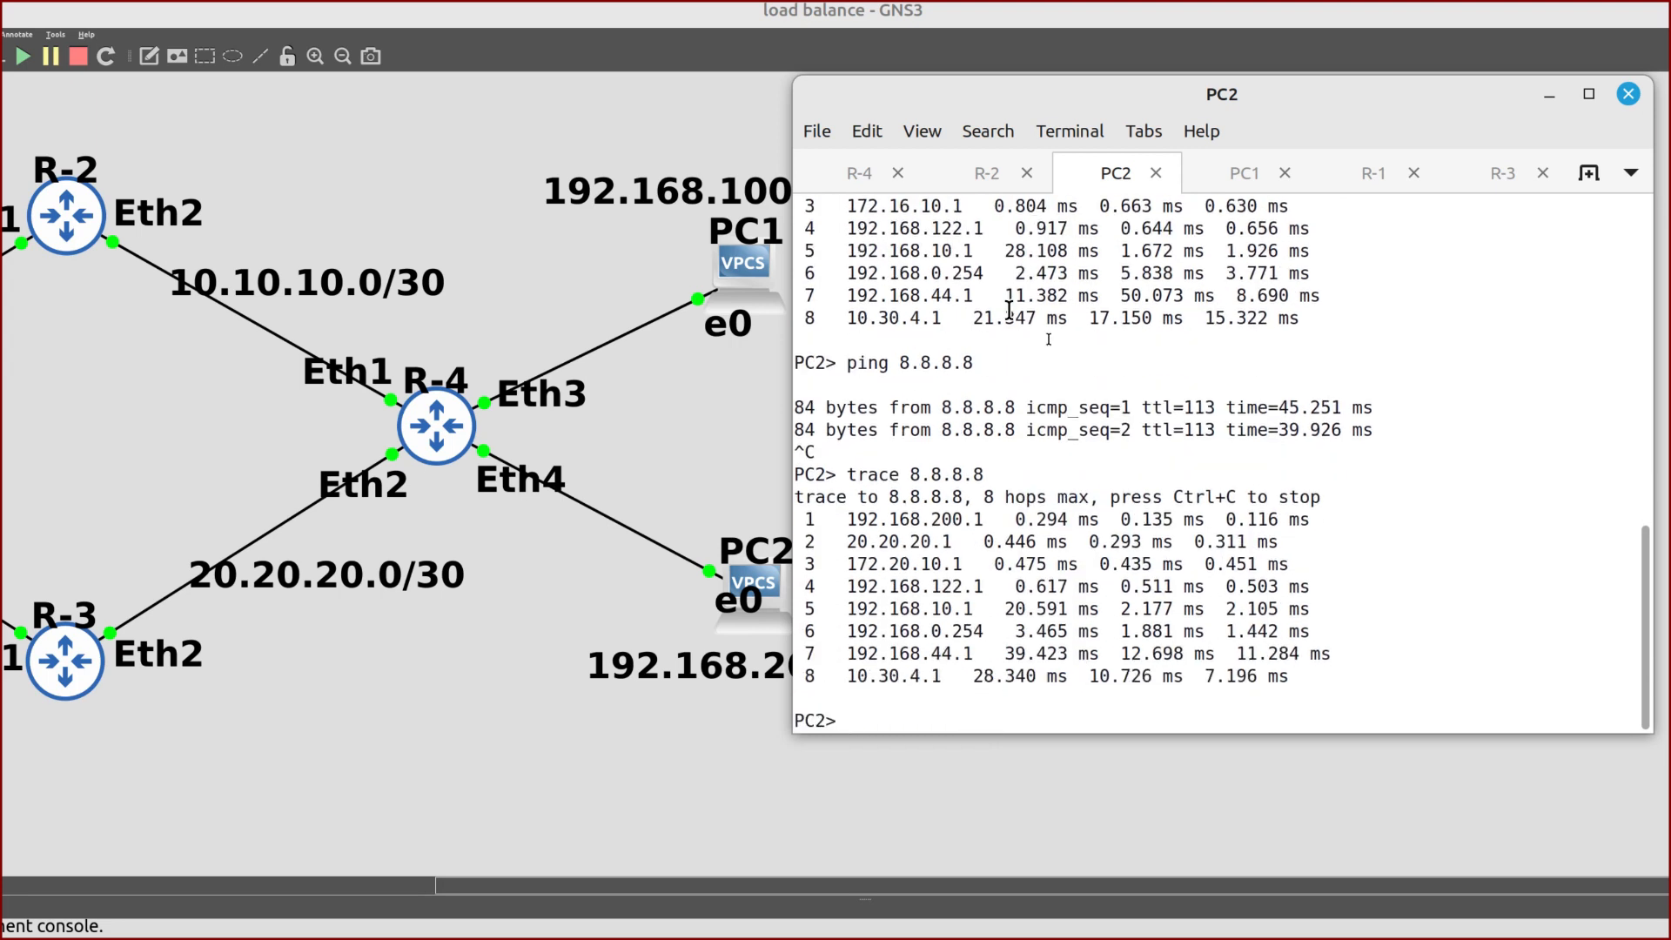
Highlight PC2's hop 2 address 20.20.20.1 and compare it with PC1's trace
drag(961, 541, 858, 542)
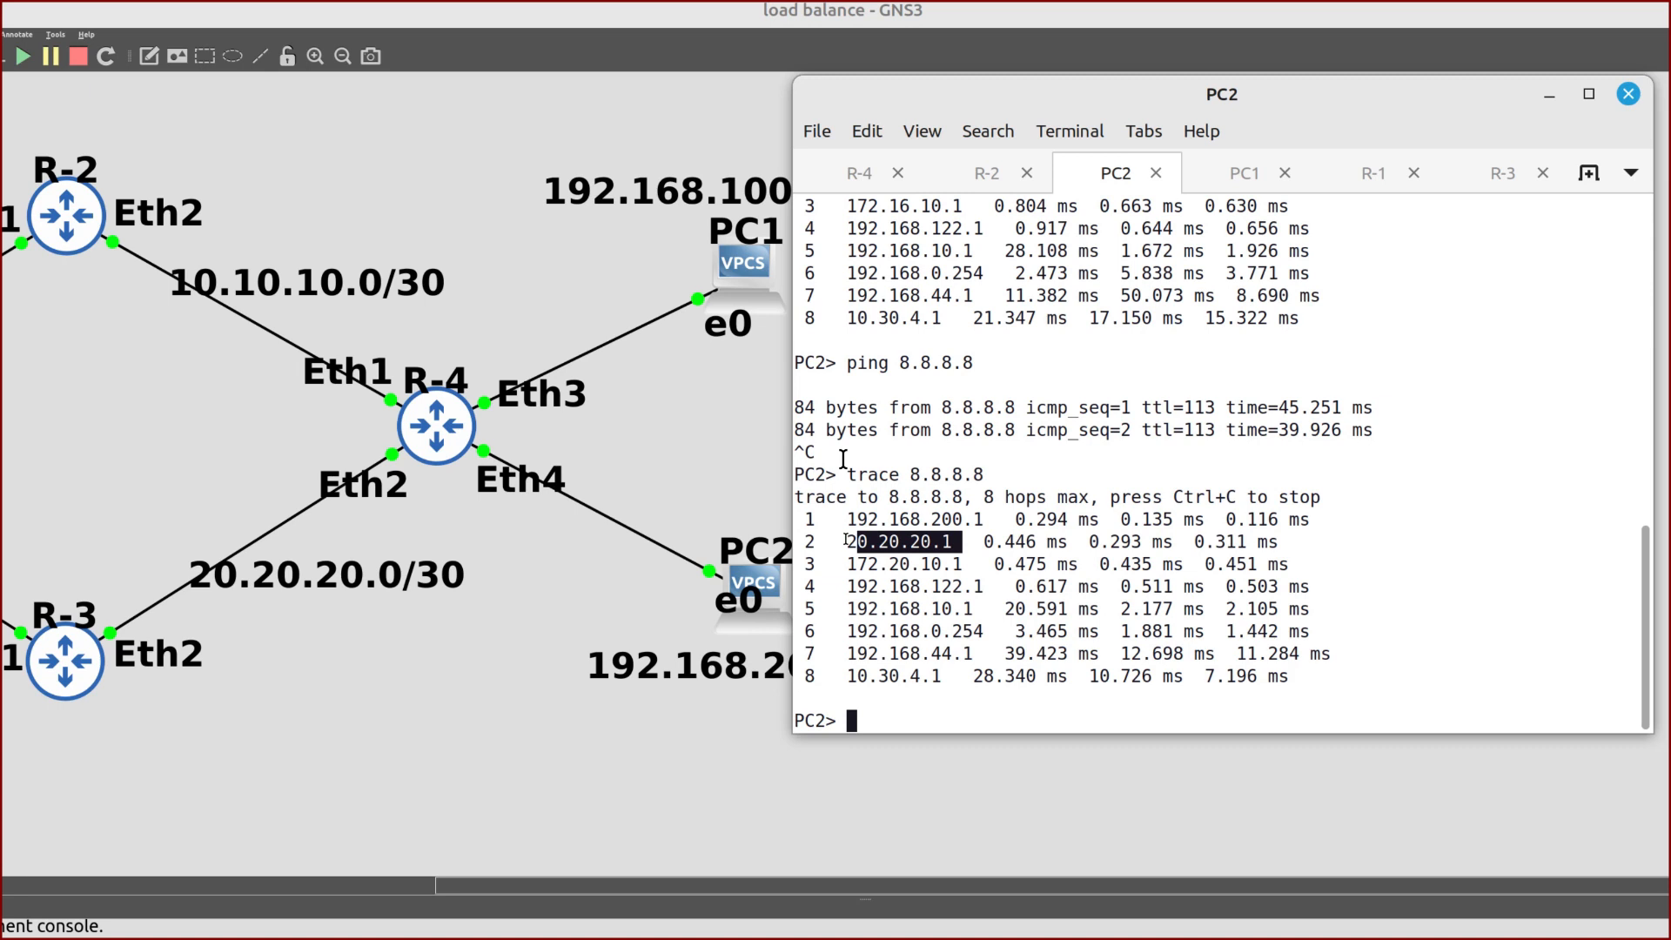
drag(934, 92, 1007, 141)
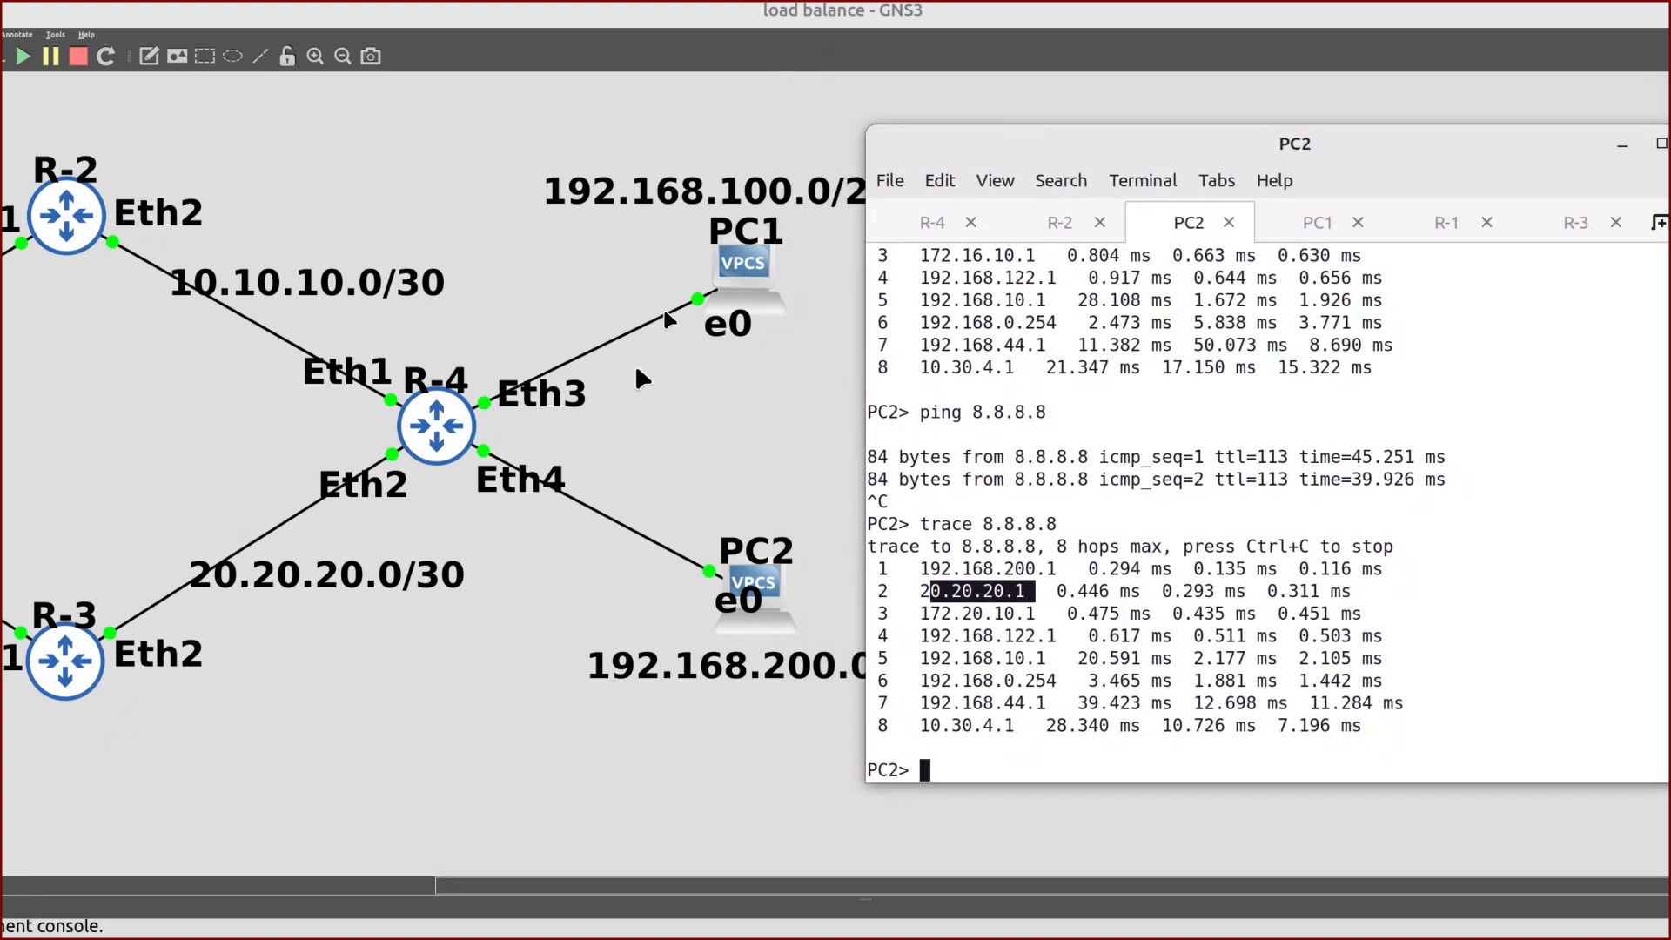
scroll(613, 405, left, 3)
scroll(618, 406, right, 2)
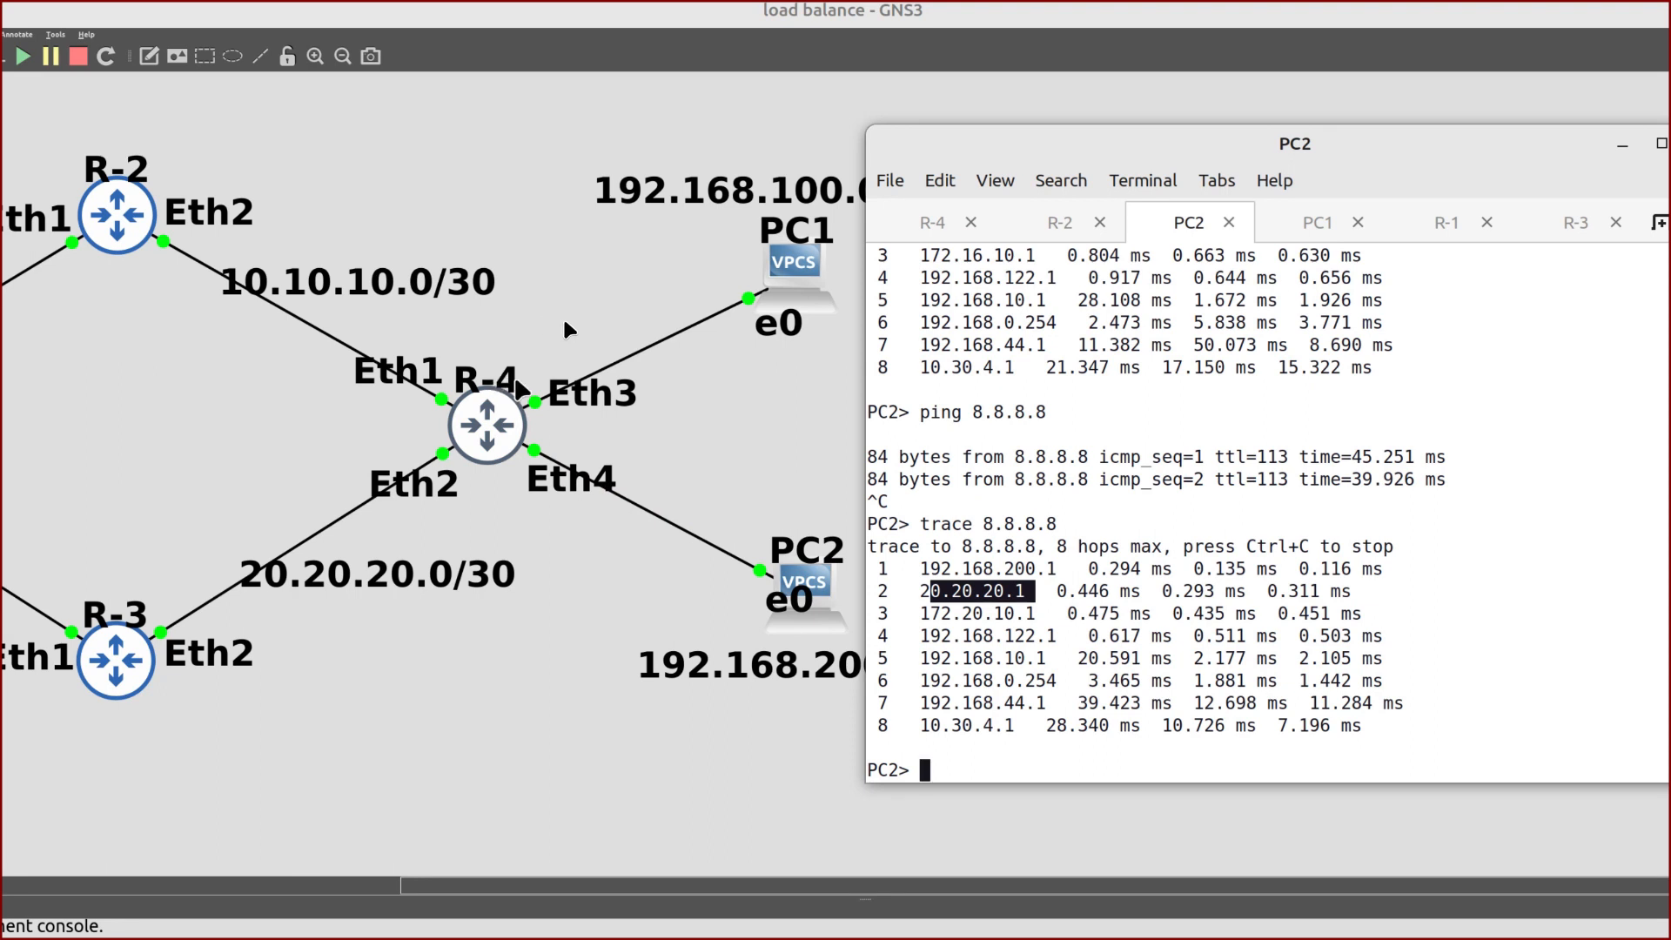
click(1282, 228)
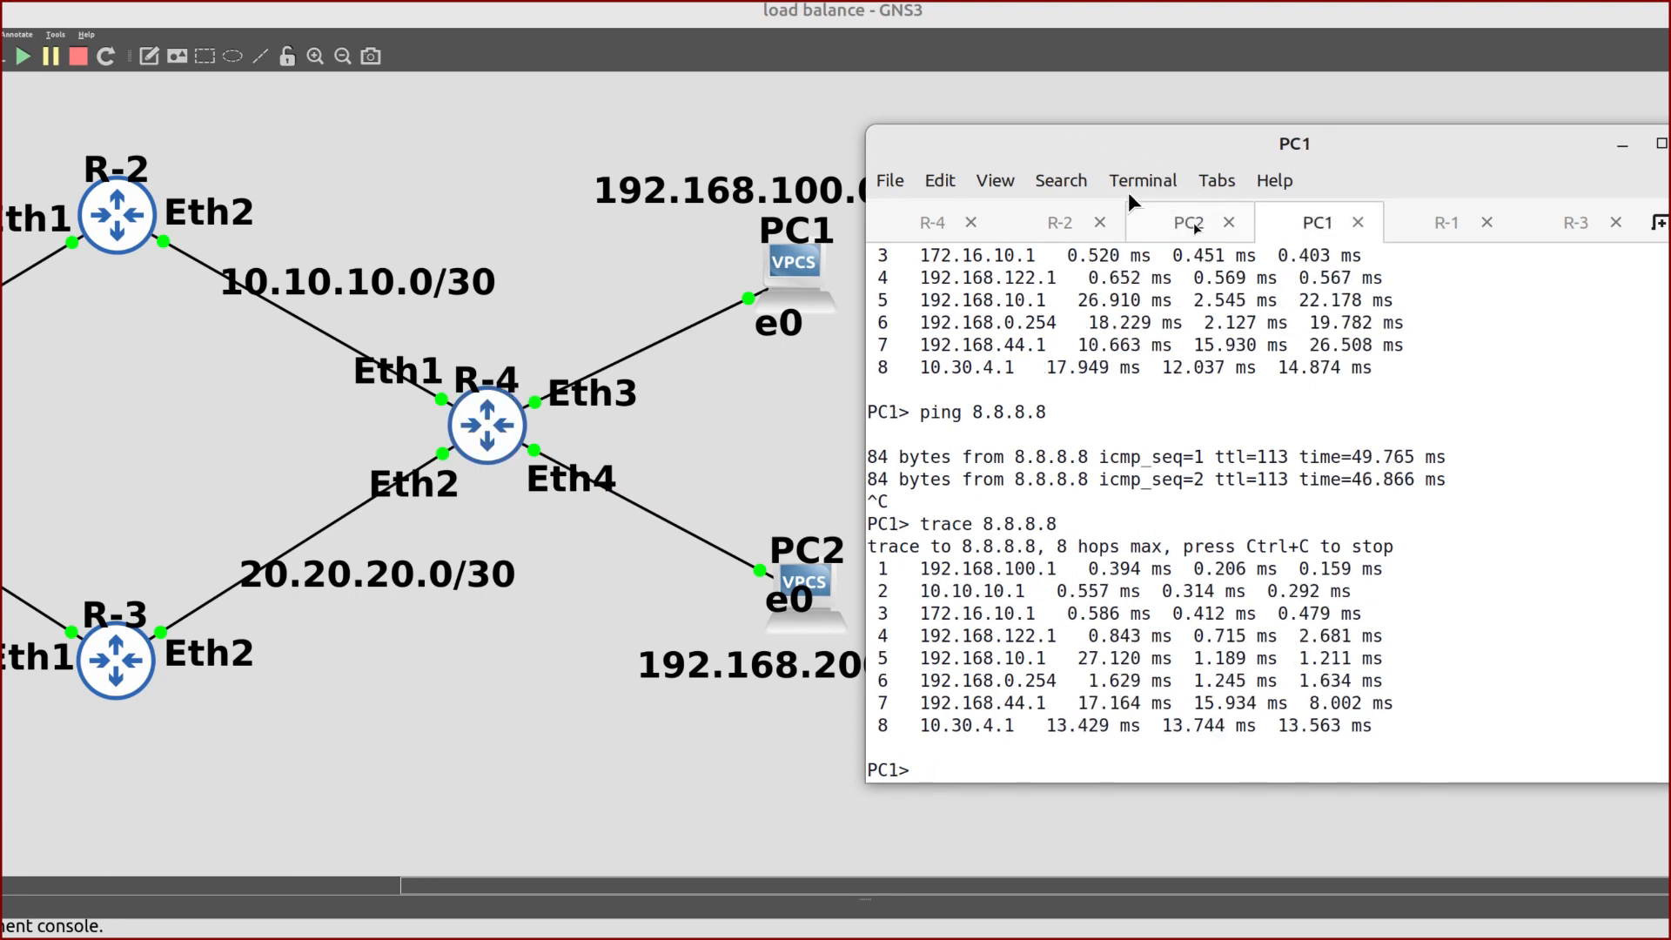
click(1197, 227)
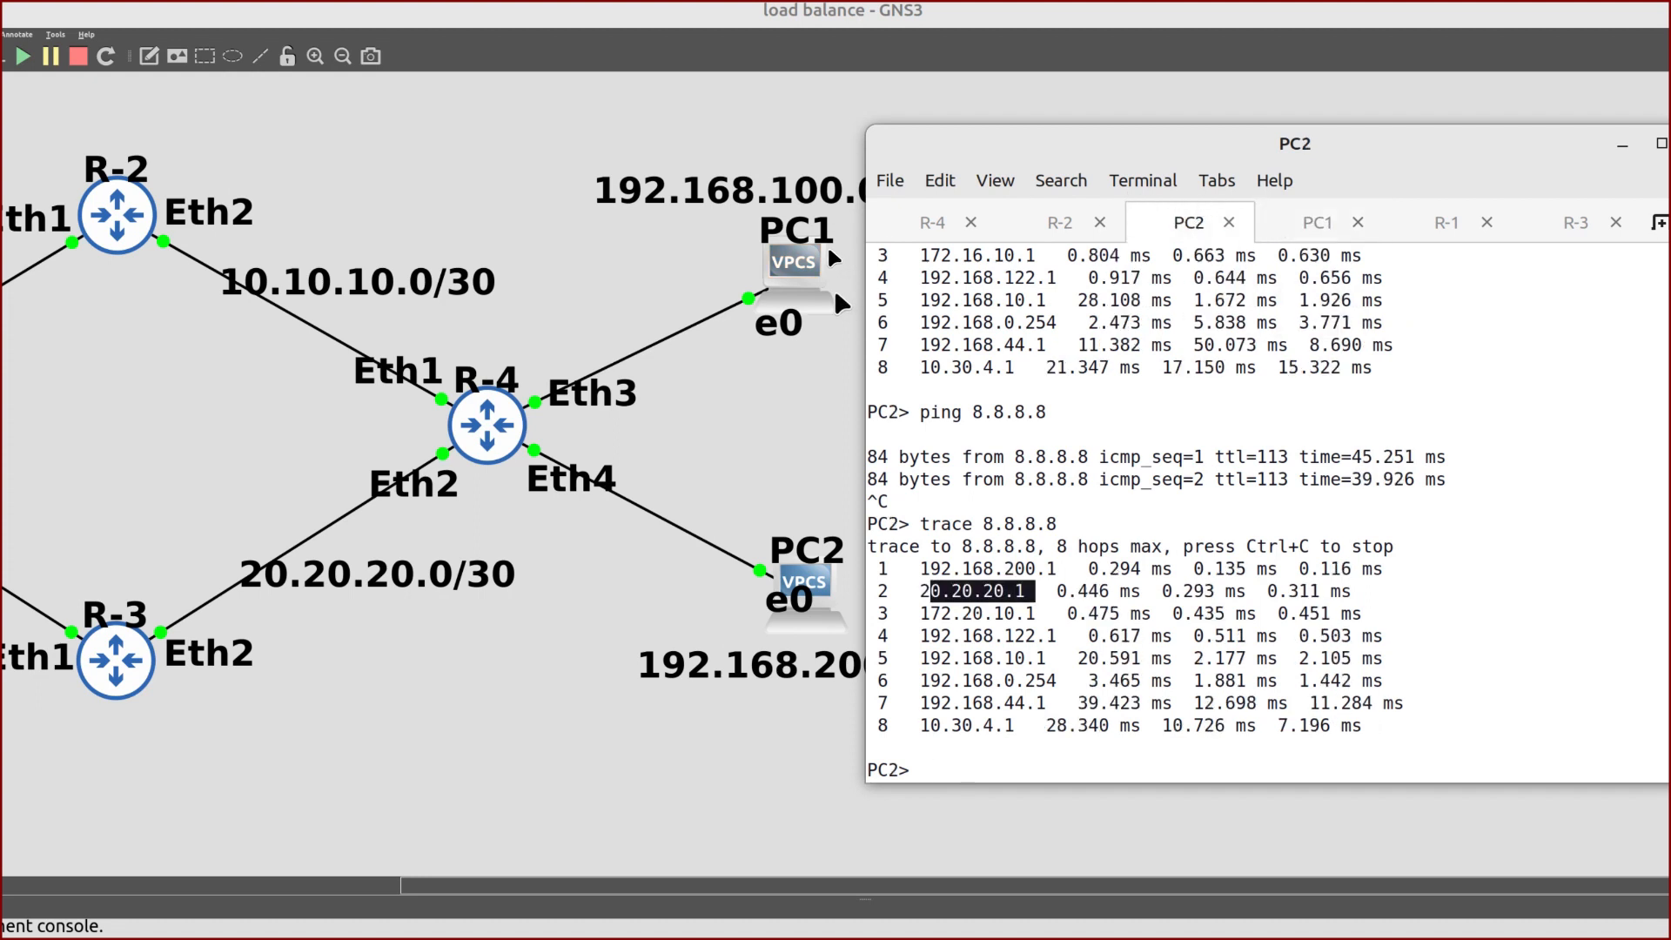
scroll(767, 295, right, 1)
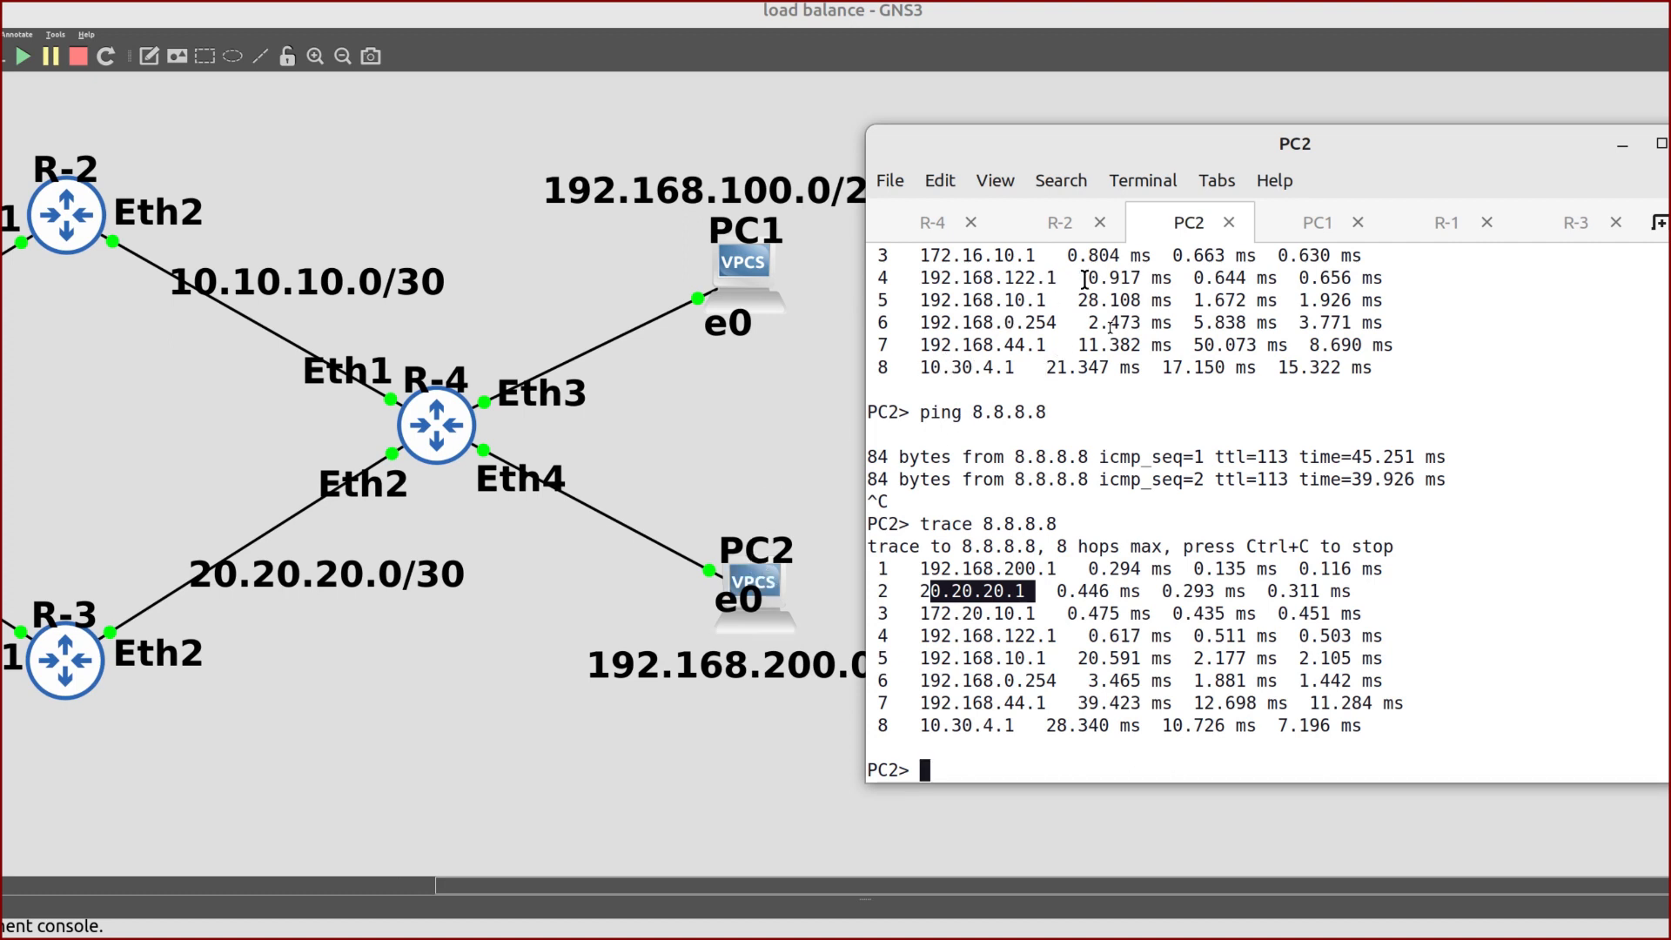
Ping 192.168.100.254 from PC2 and stop it after two timeouts
text(ping 192.1)
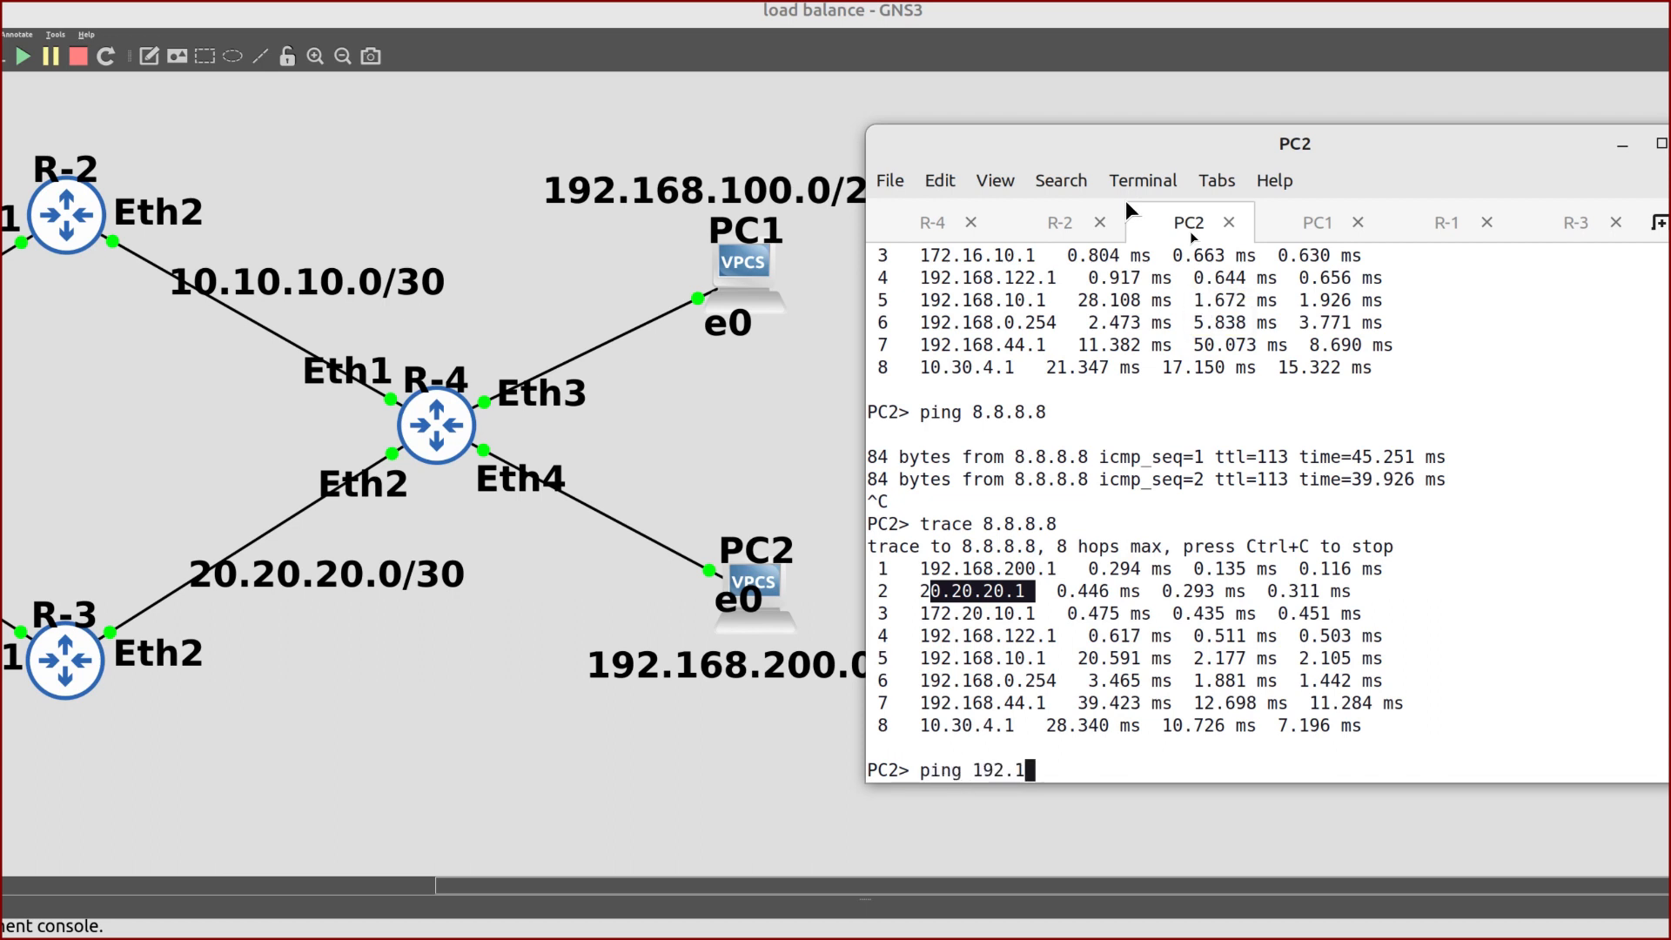
text(68.100.254)
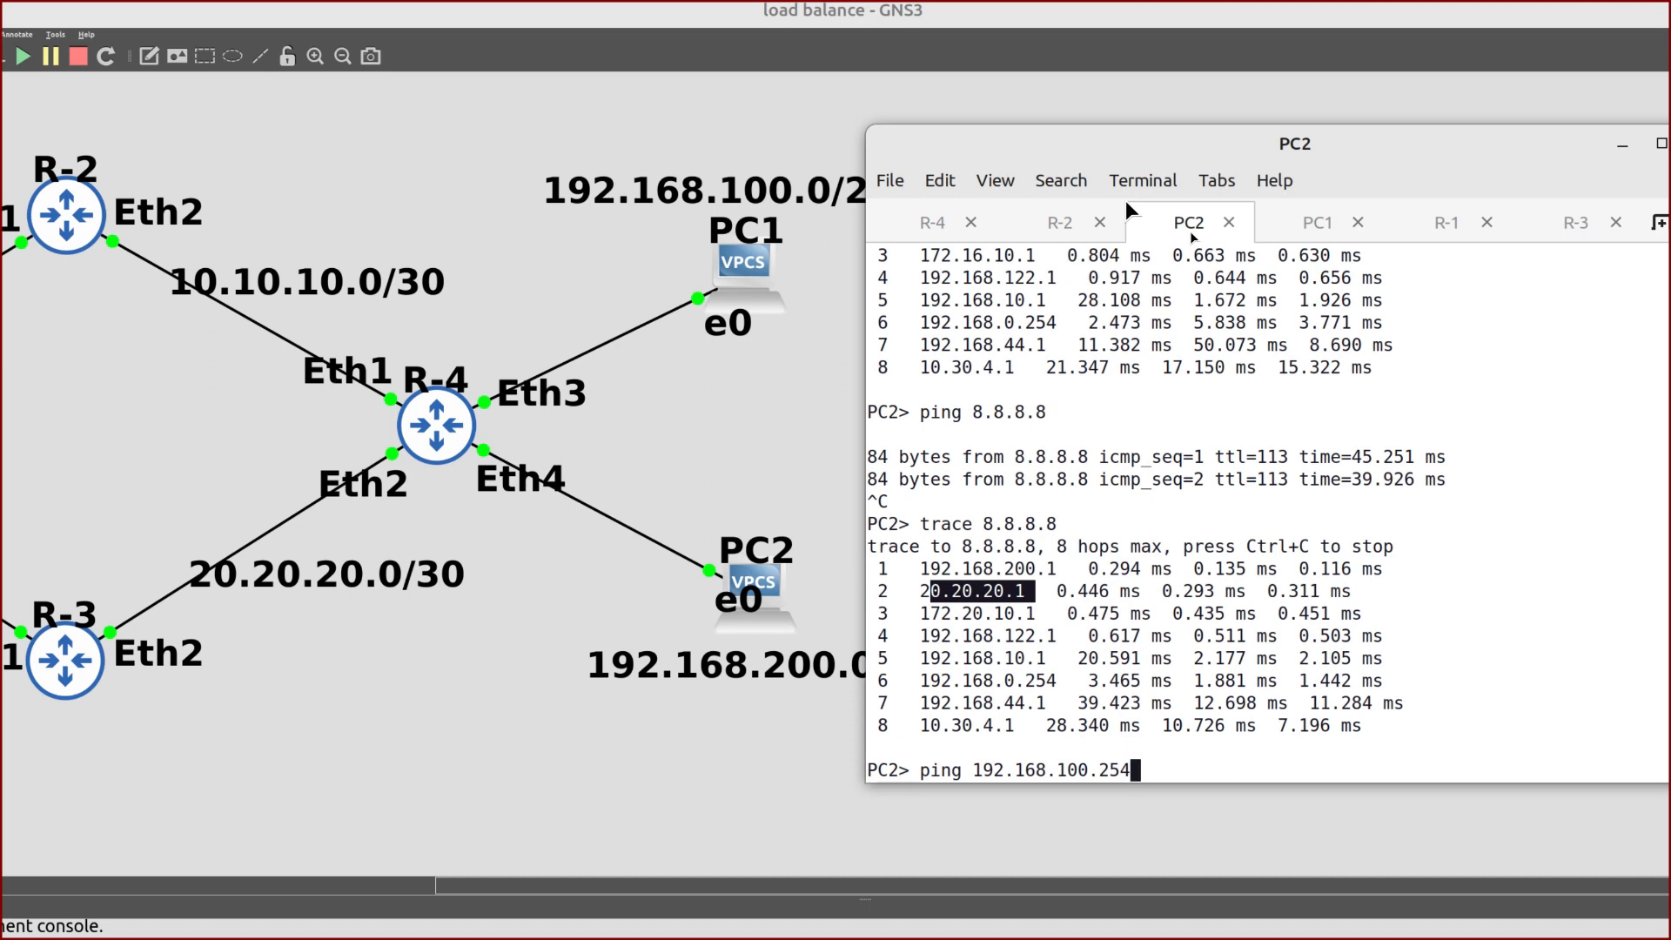
key(Return)
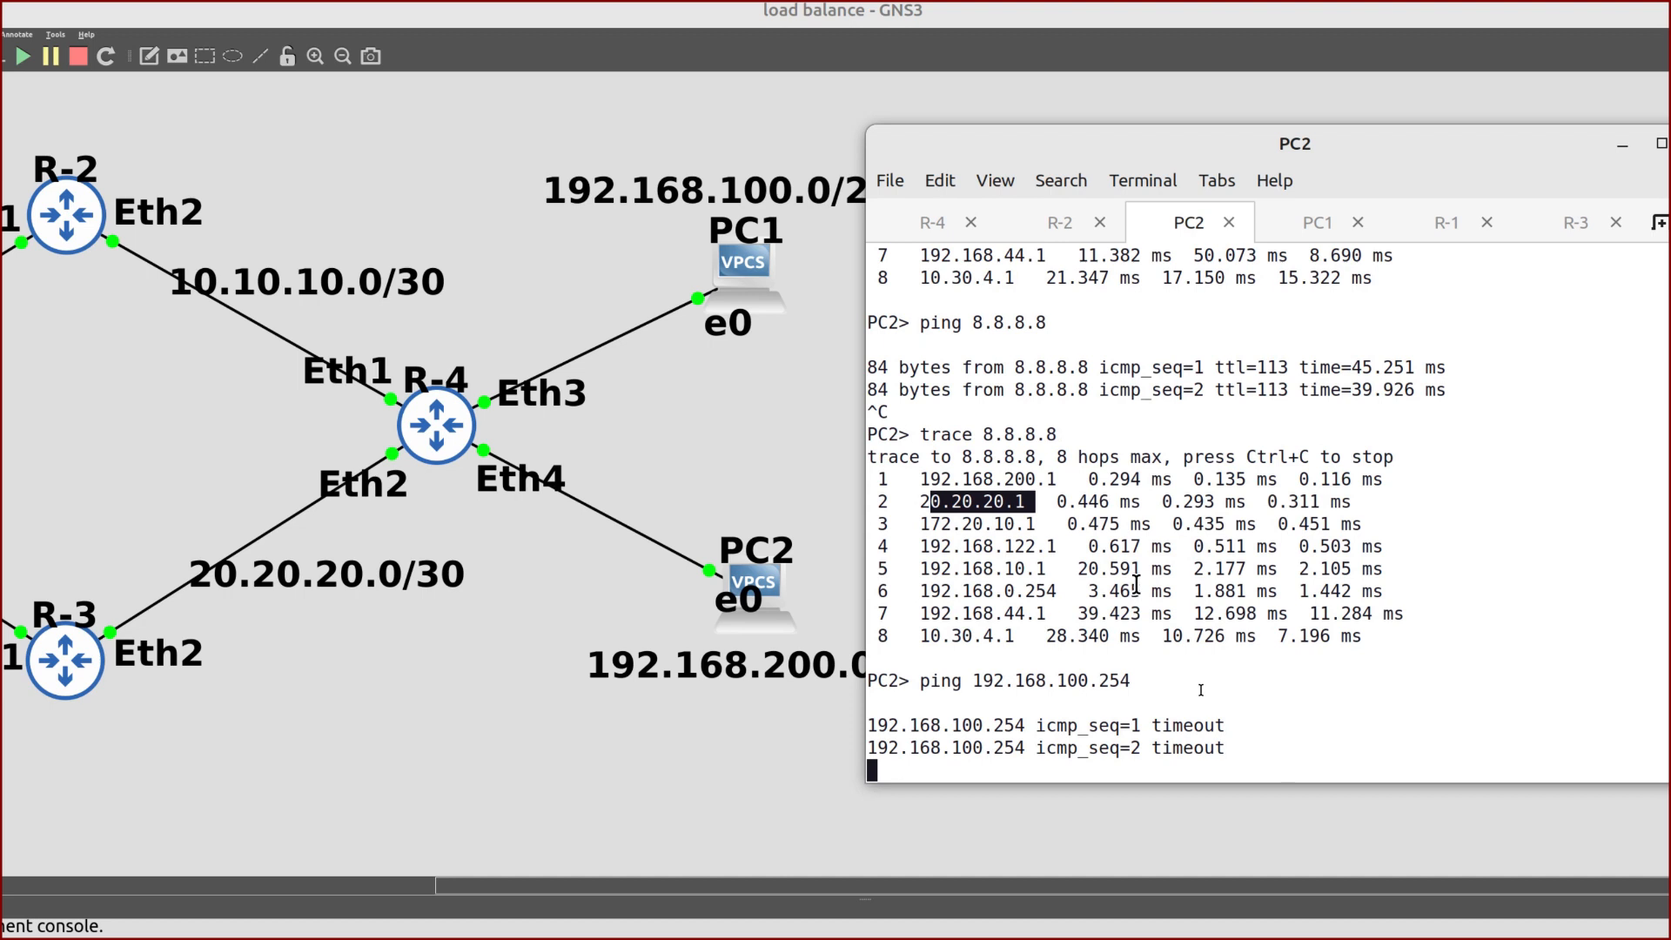
key(ctrl+c)
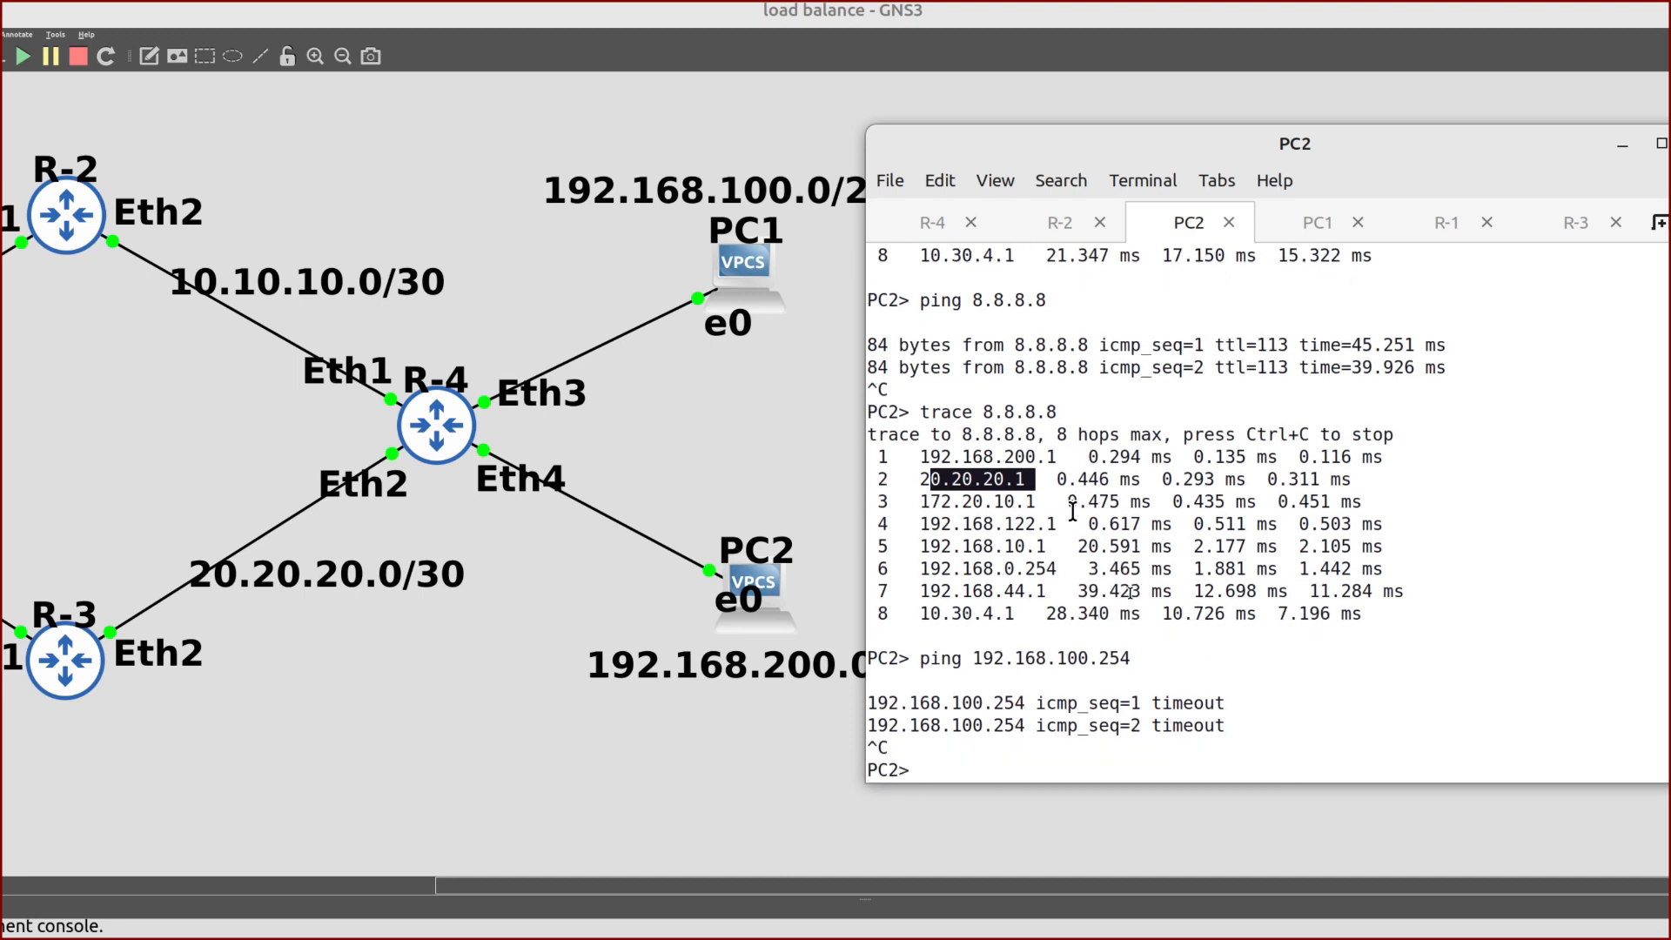
Bring the topology canvas forward and scroll left to reveal R-1 and the Internet cloud
click(787, 366)
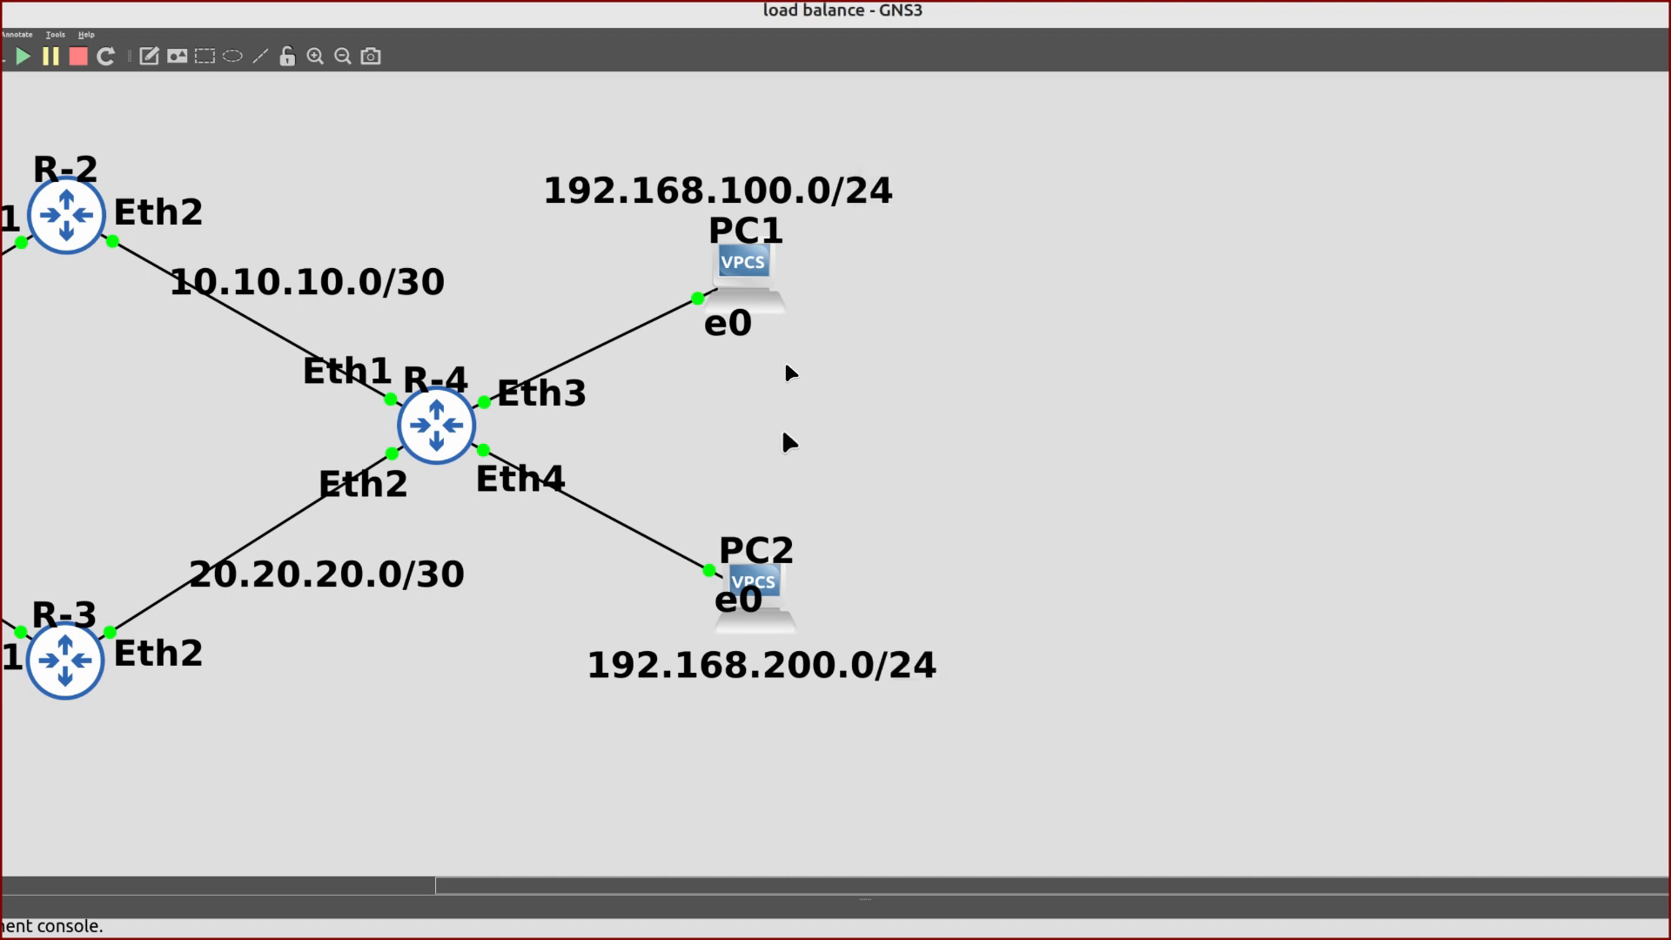
scroll(771, 305, left, 2)
scroll(813, 392, left, 2)
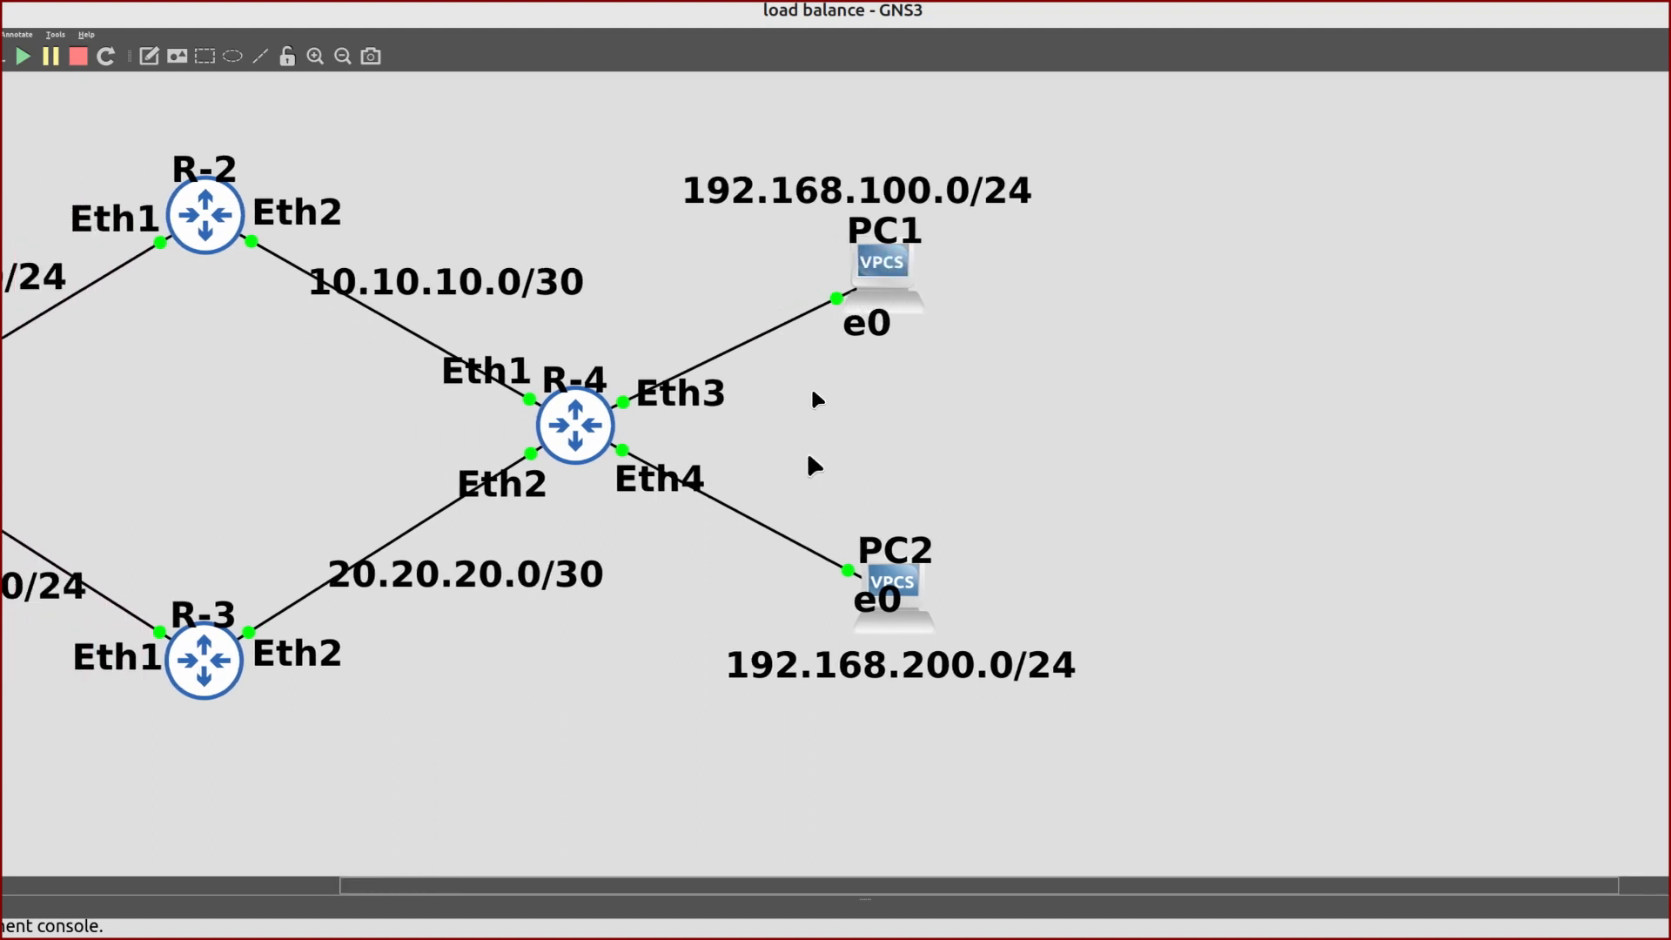
scroll(849, 430, left, 6)
scroll(849, 435, left, 7)
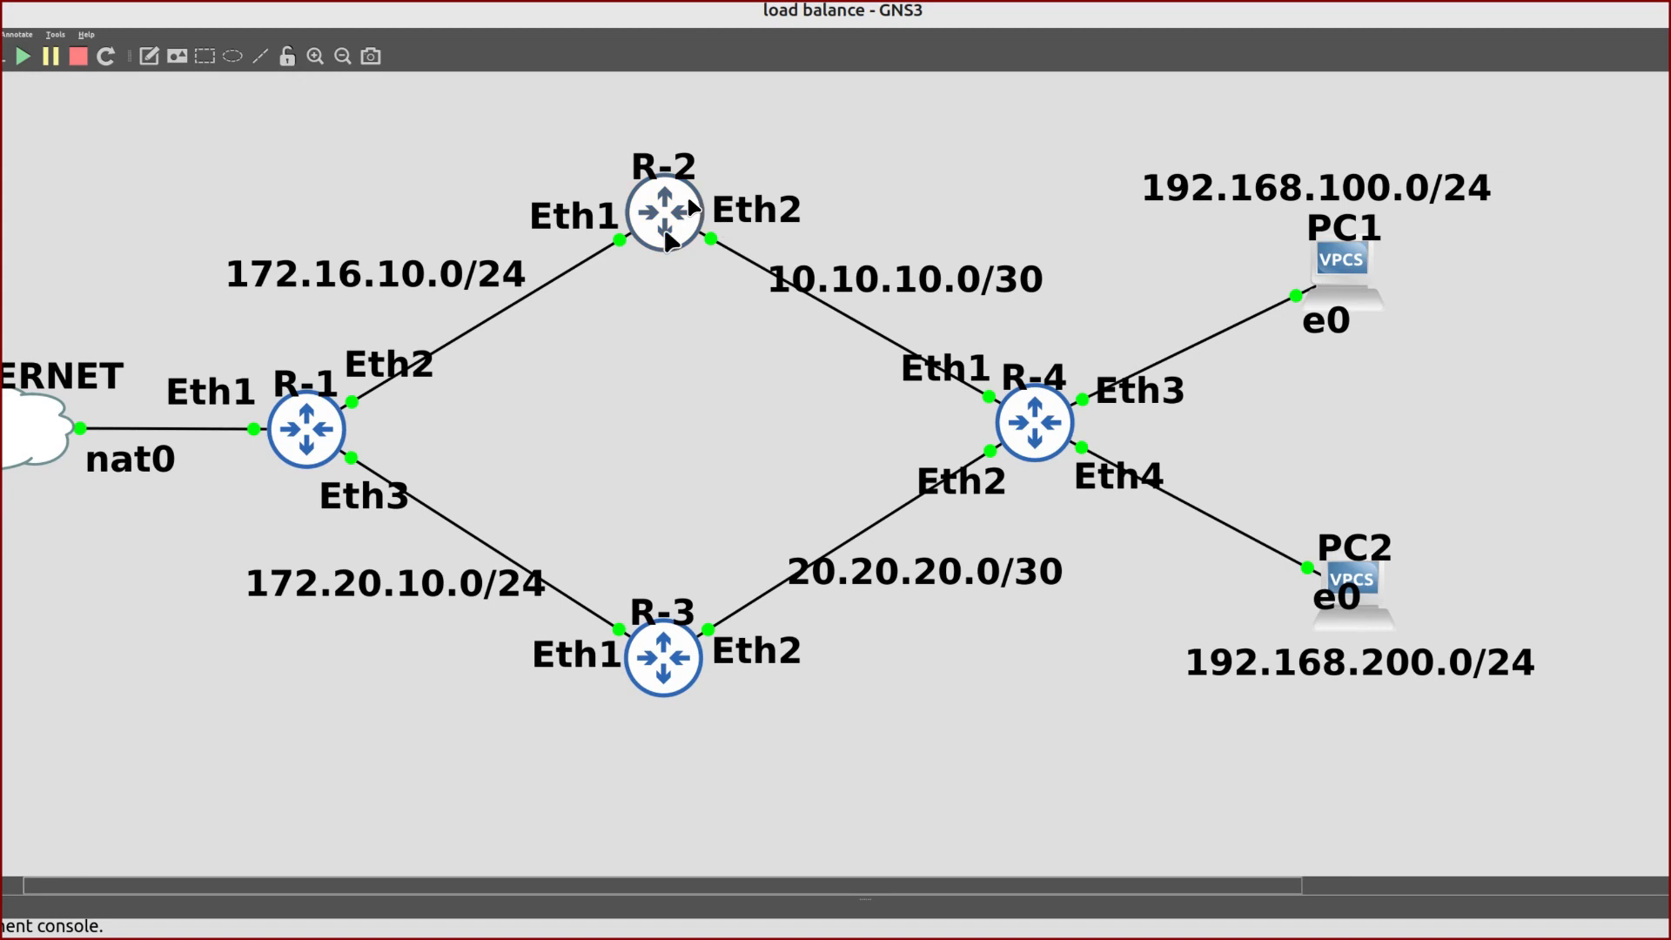
mouse_move(669, 235)
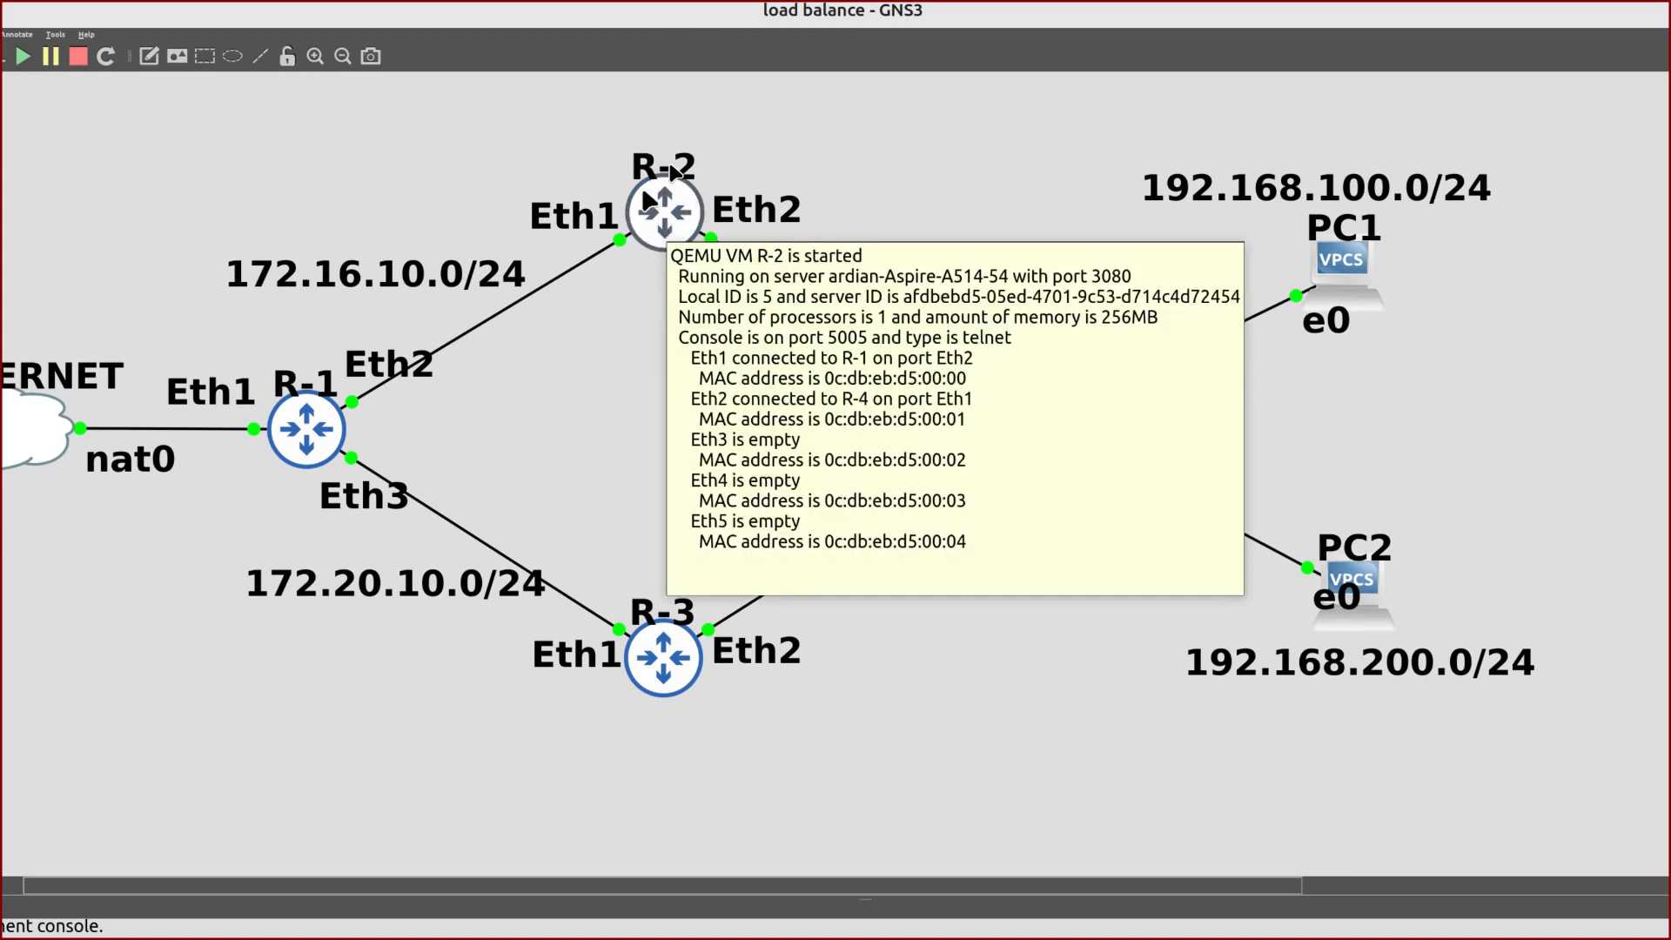
mouse_move(1305, 254)
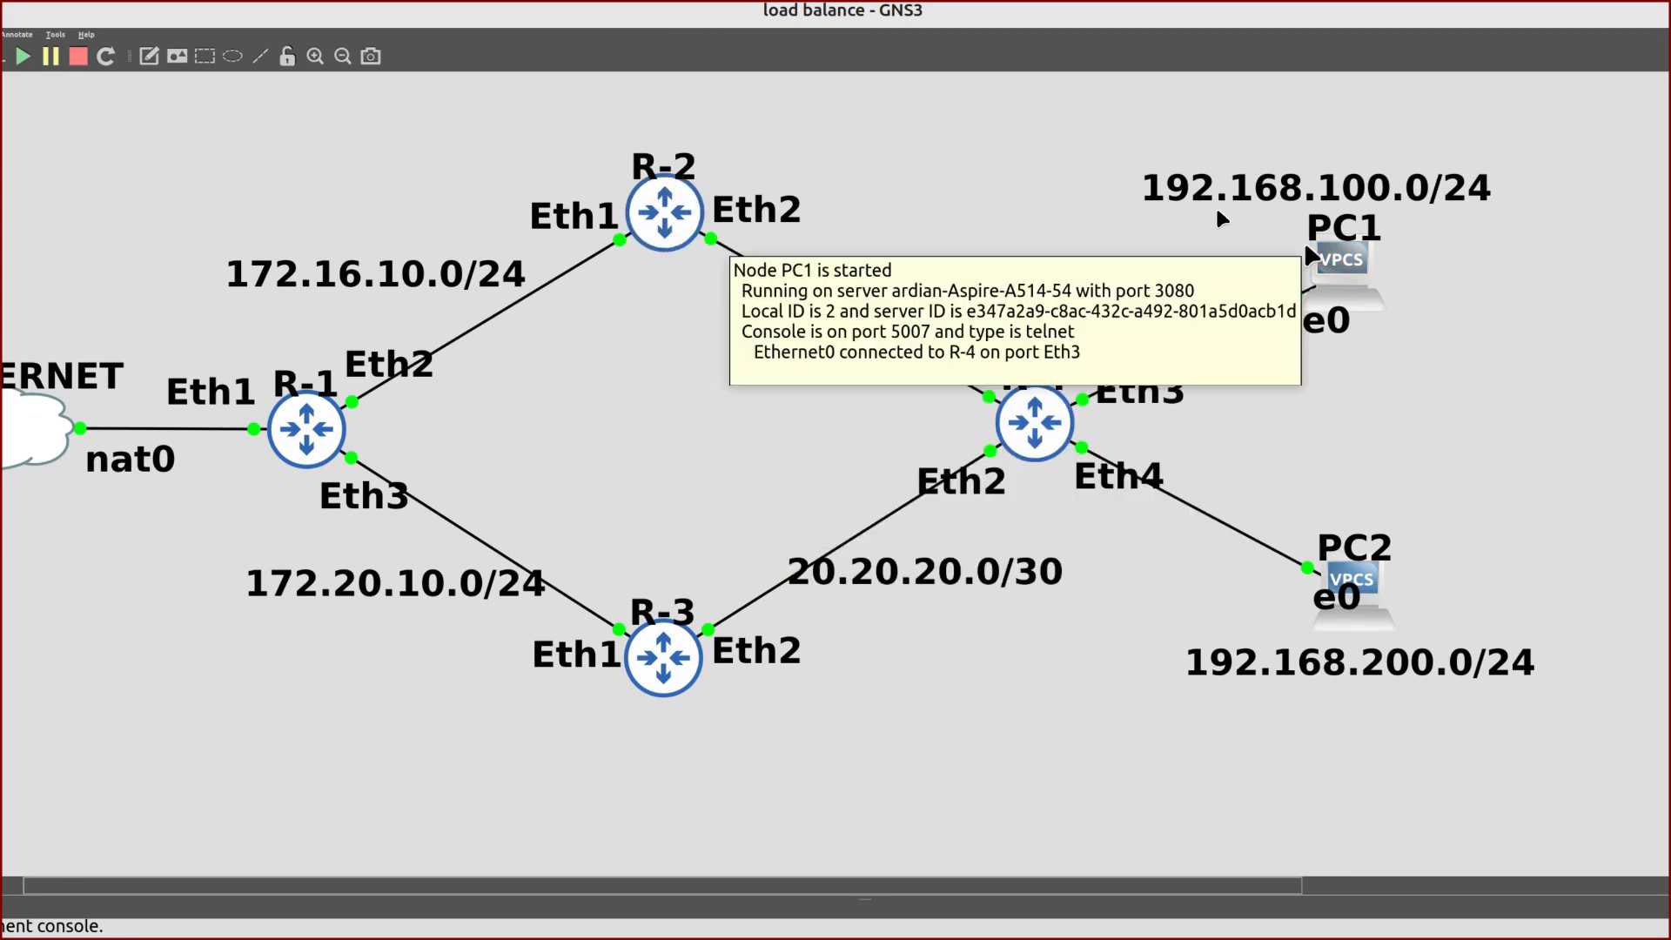
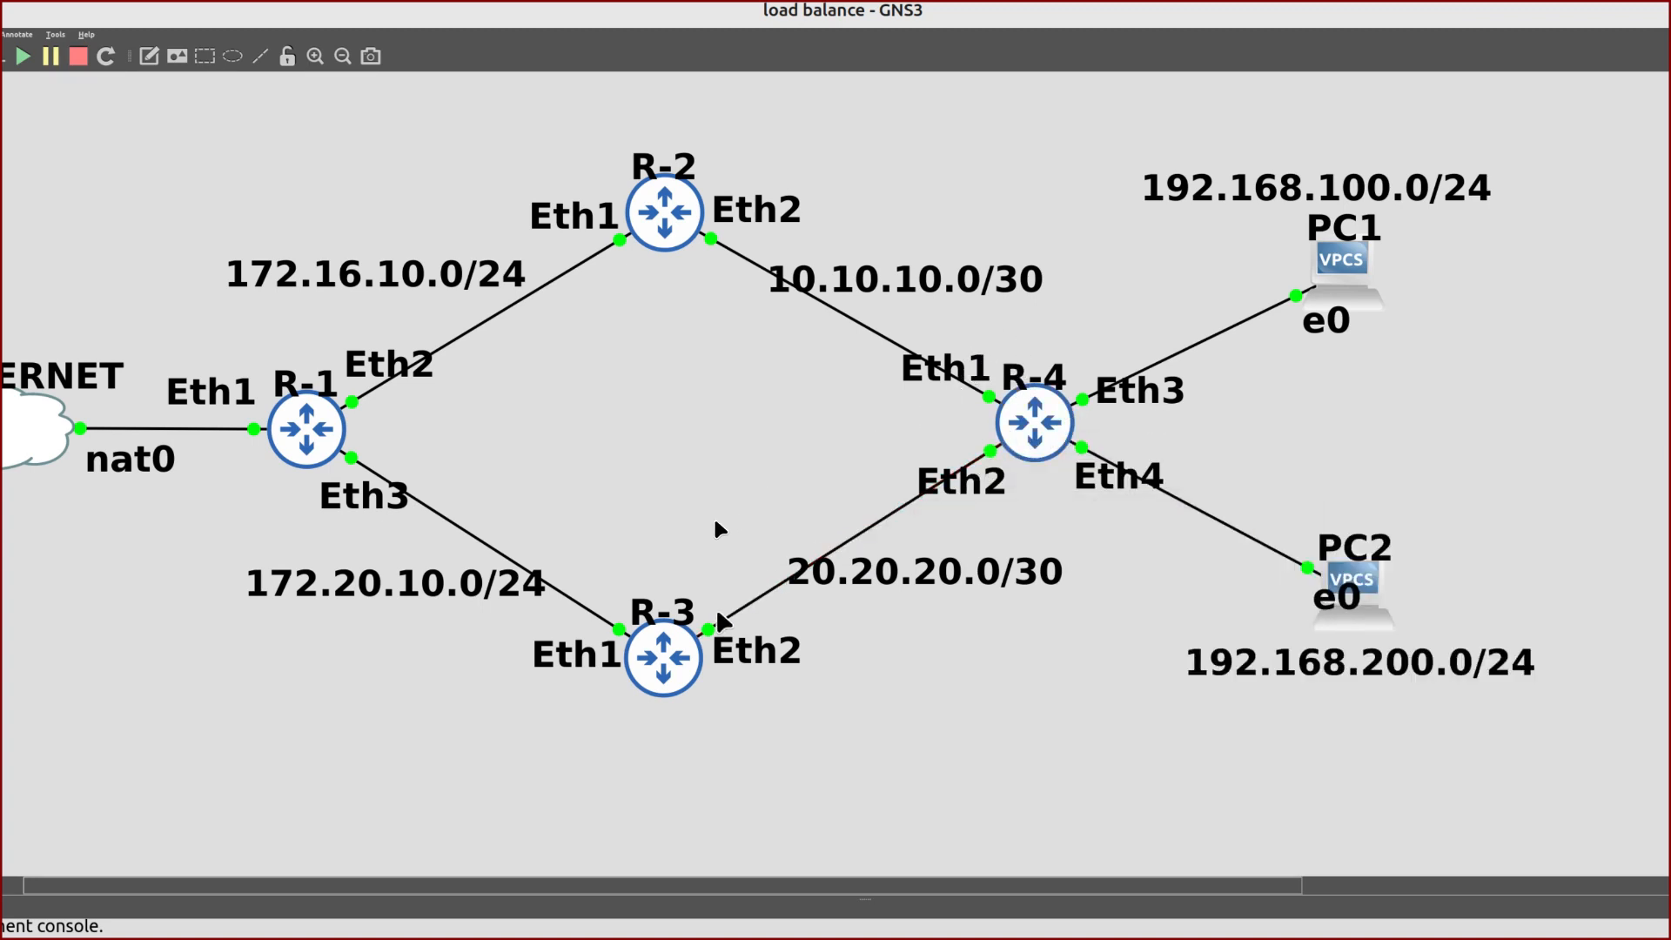
Bring PC2's console forward, showing its trace via 20.20.20.1 and timed-out pings to 192.168.100.254
scroll(787, 396, right, 2)
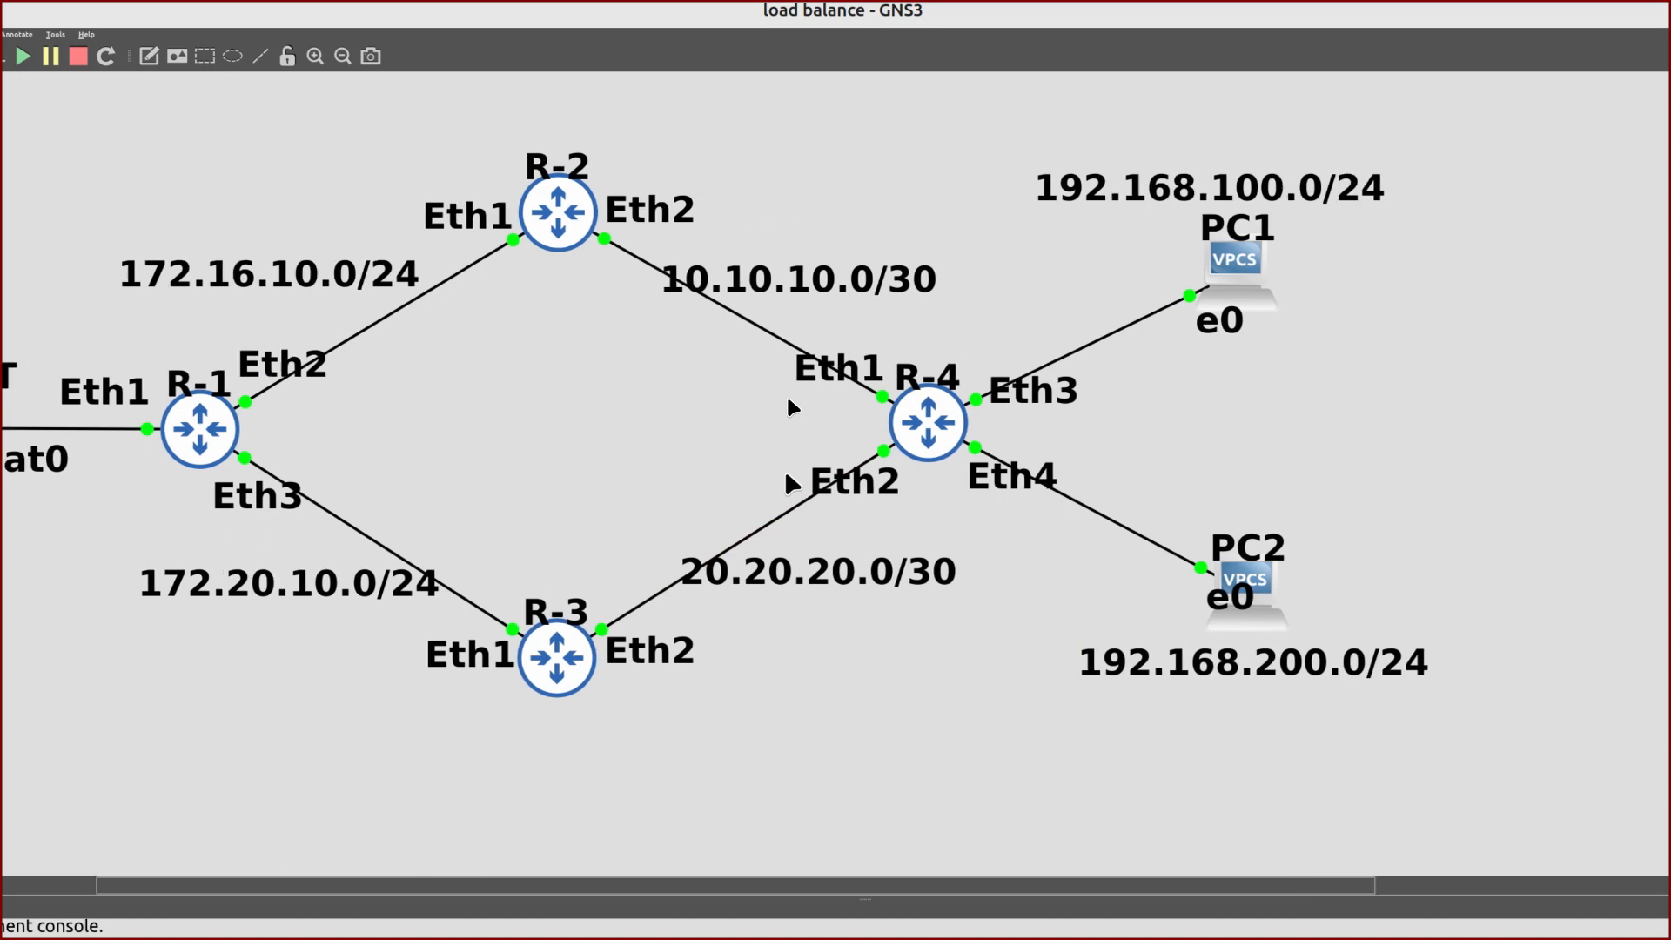
scroll(792, 406, right, 5)
key(alt+Tab)
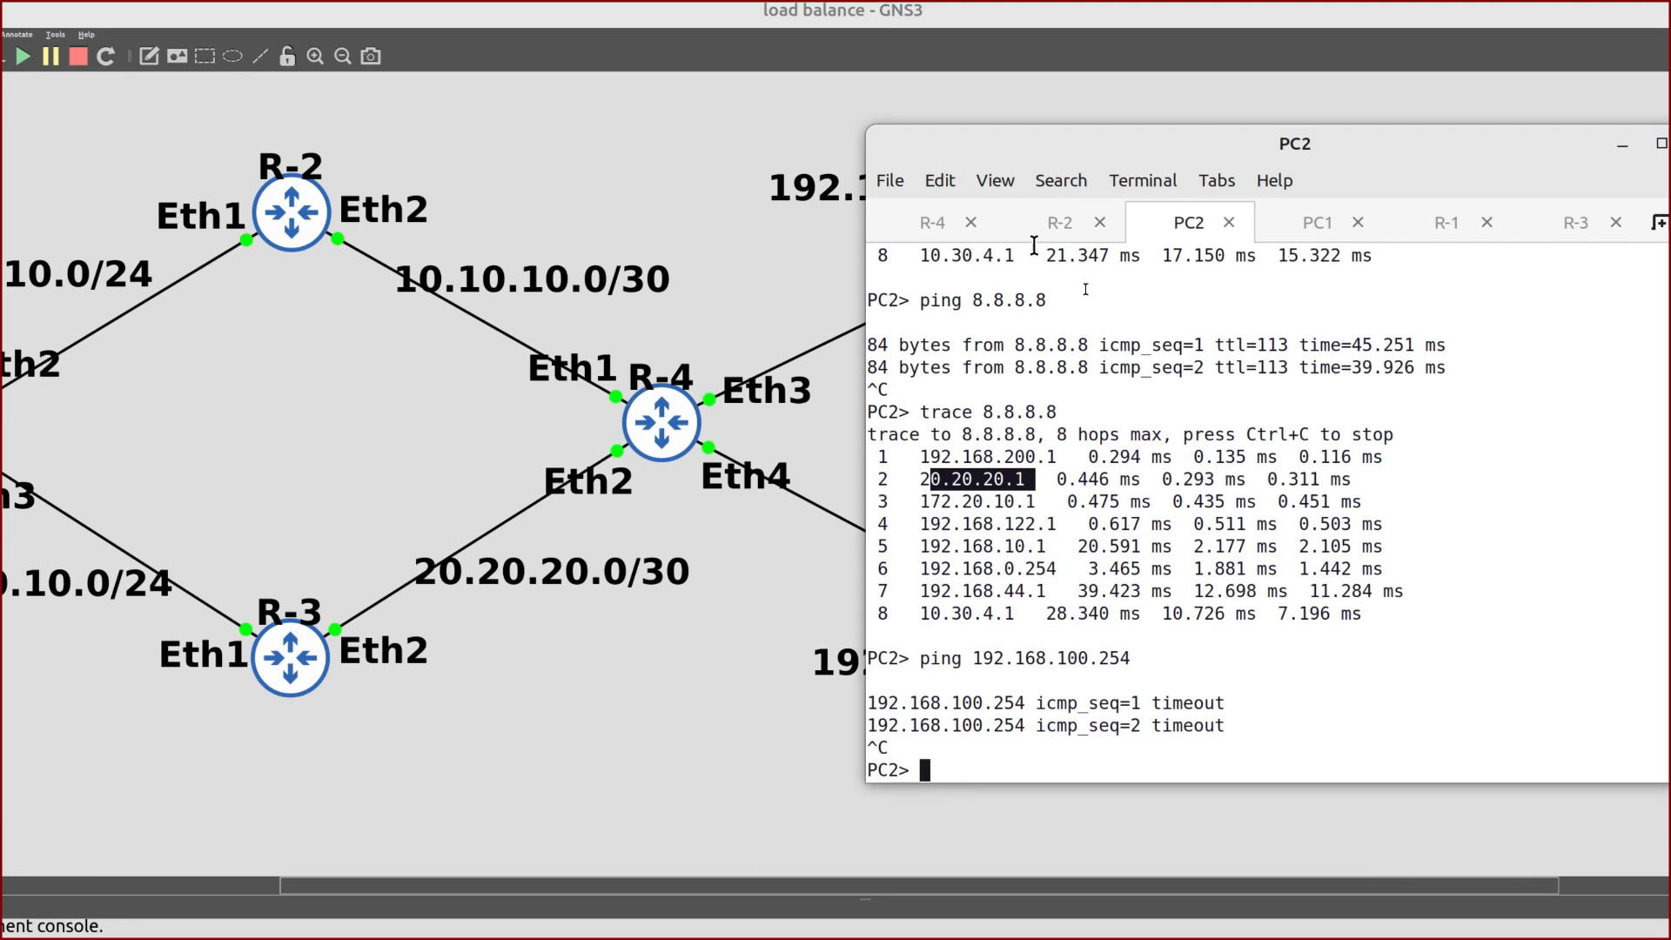
scroll(740, 322, right, 5)
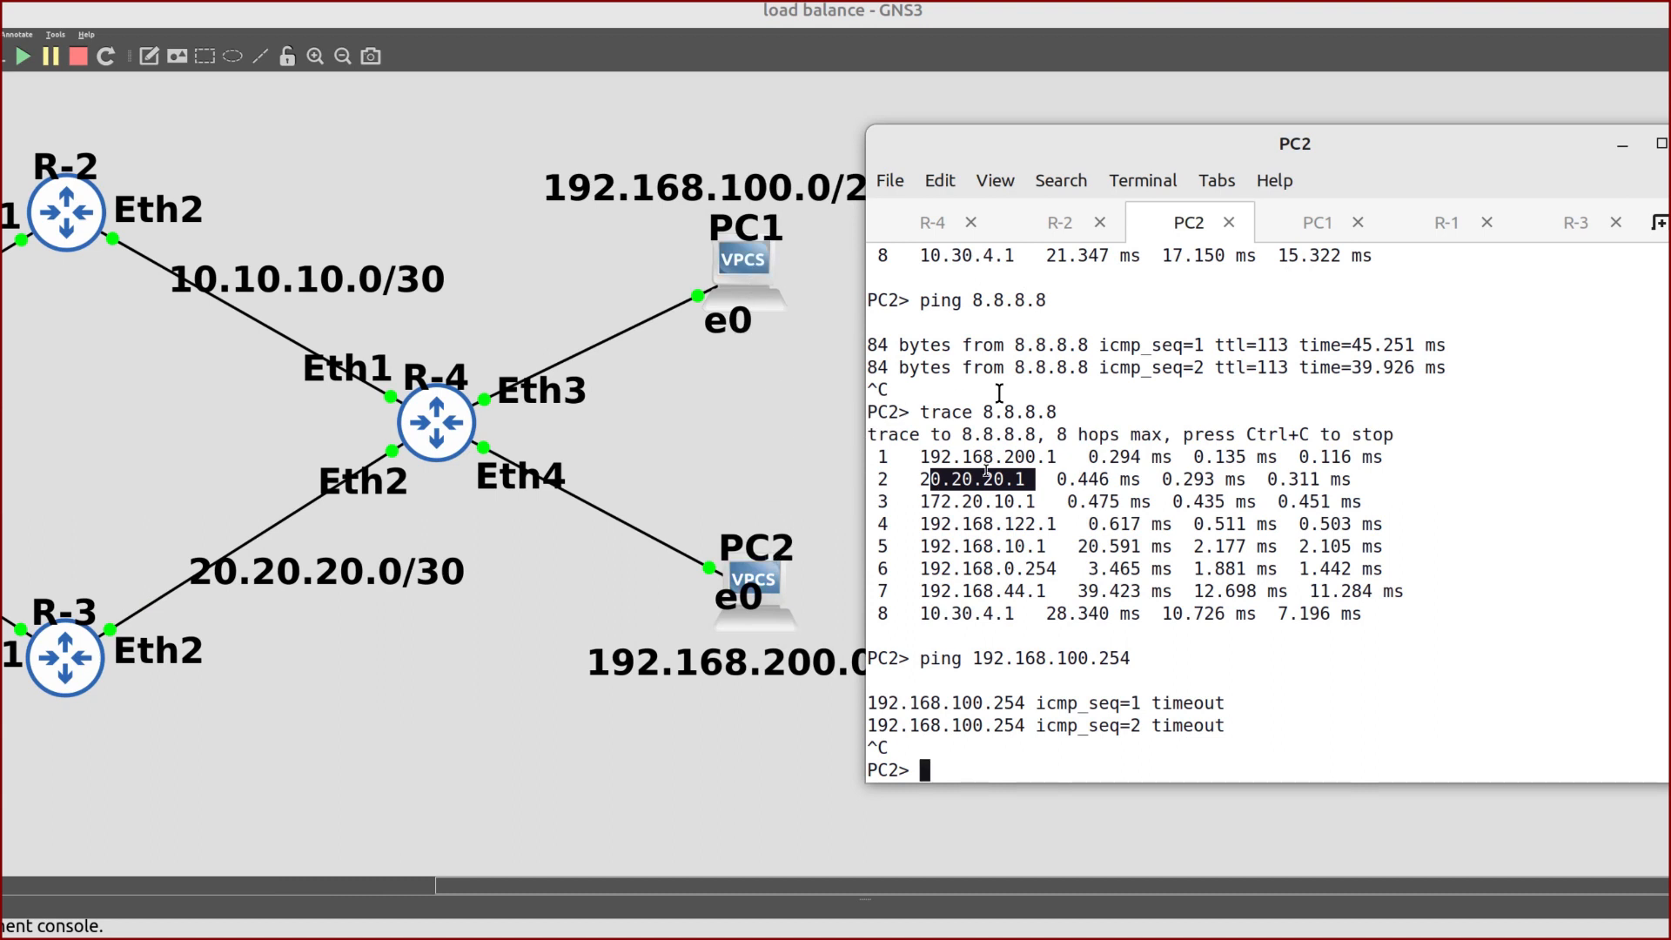
On R-4, add a route rule from 192.168.100.0/24 to 192.168.200.0/24 with action lookup table main
click(918, 213)
text(ip rou)
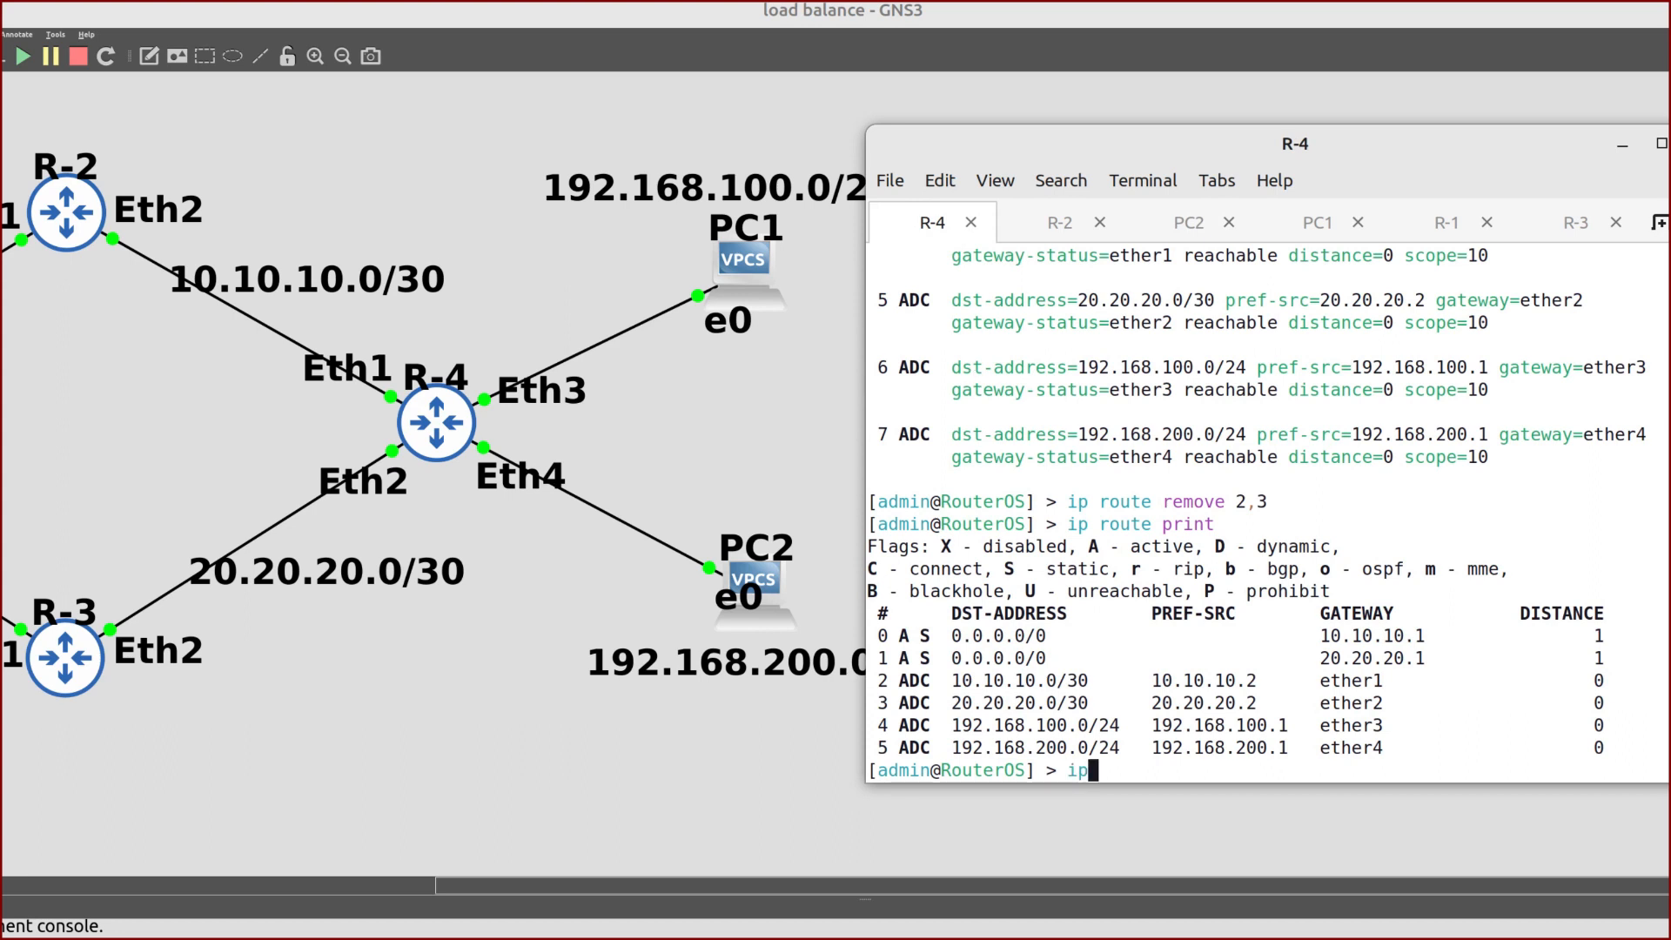
text(te rule )
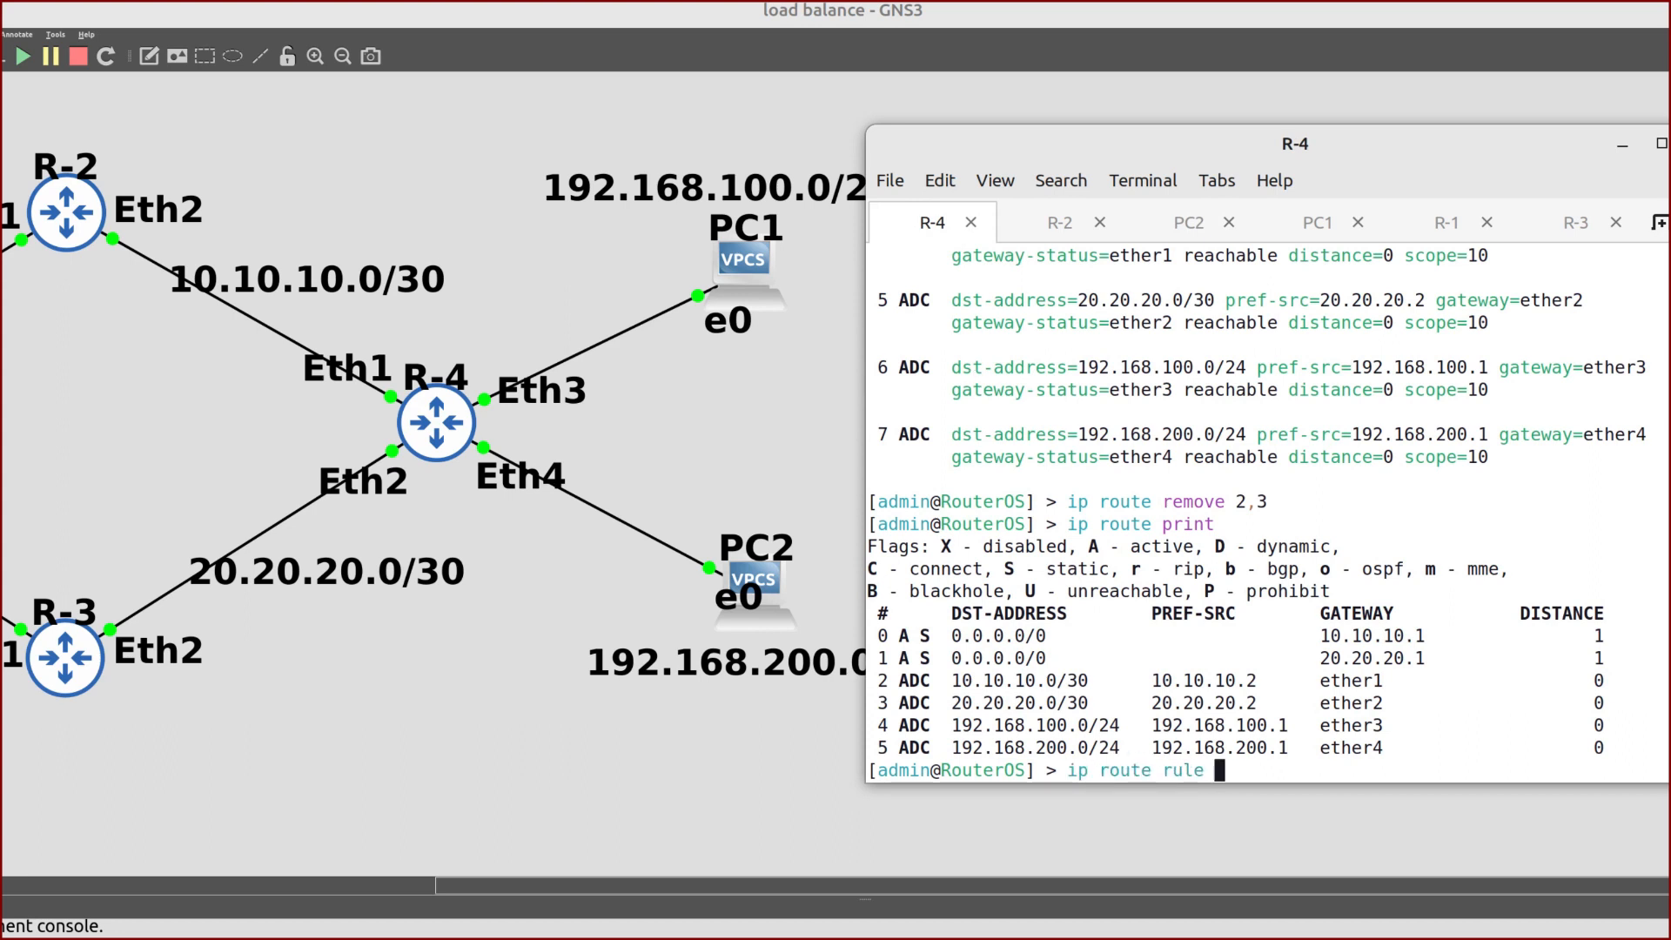
text(add src-address=19)
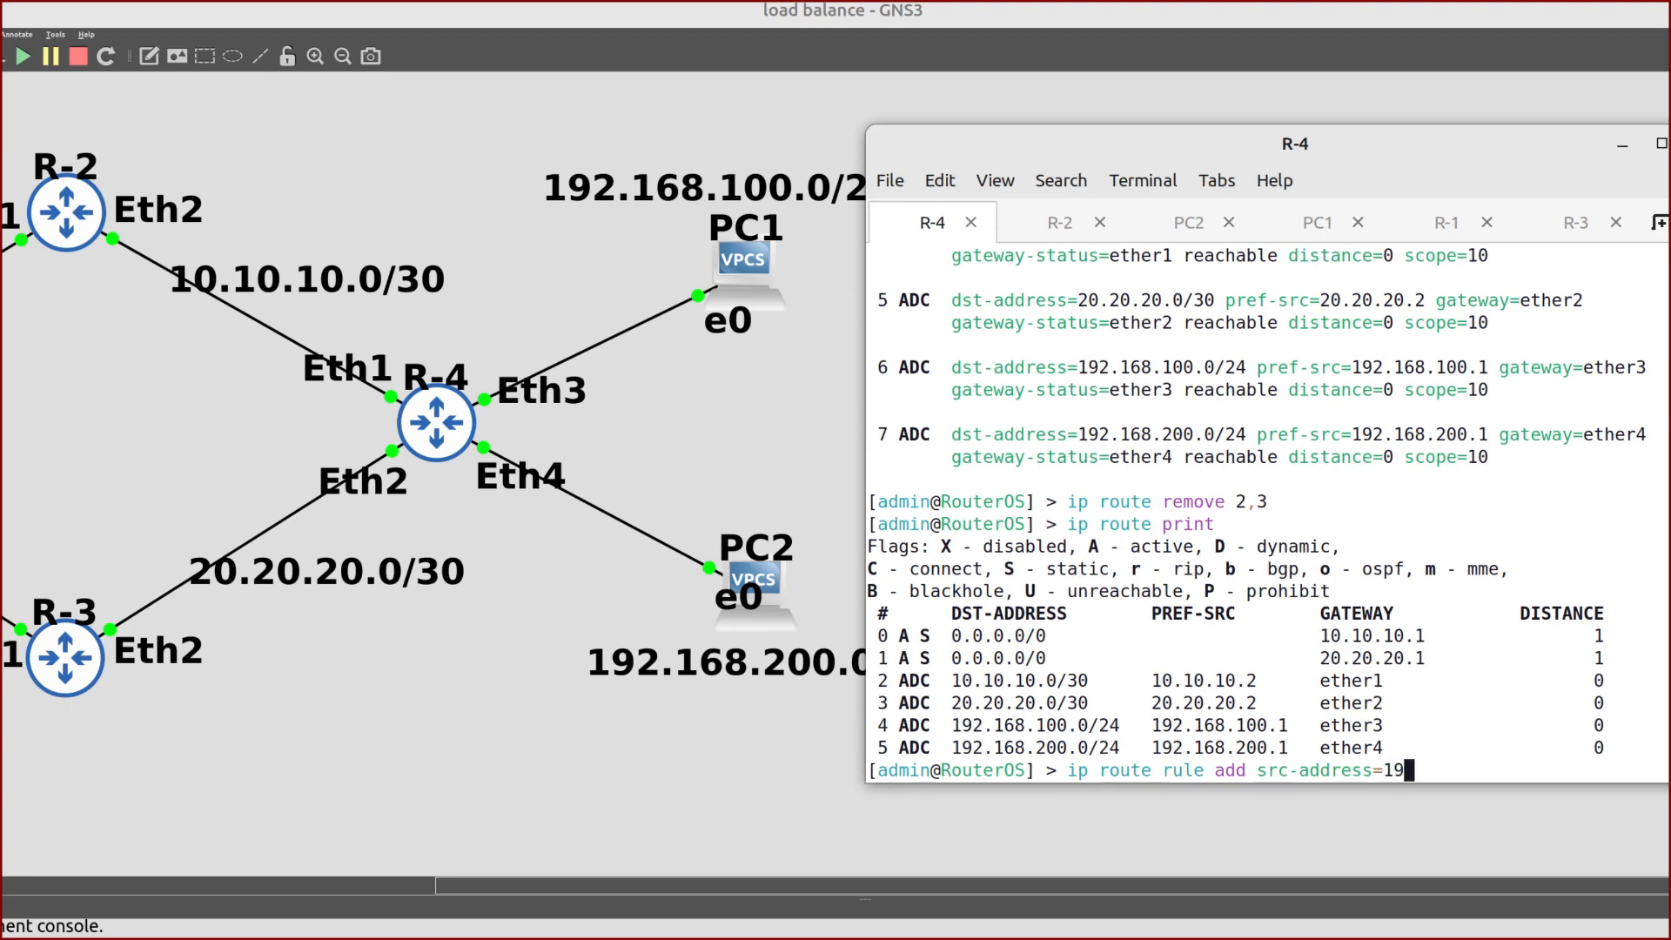
text(2.168.)
text(100.0)
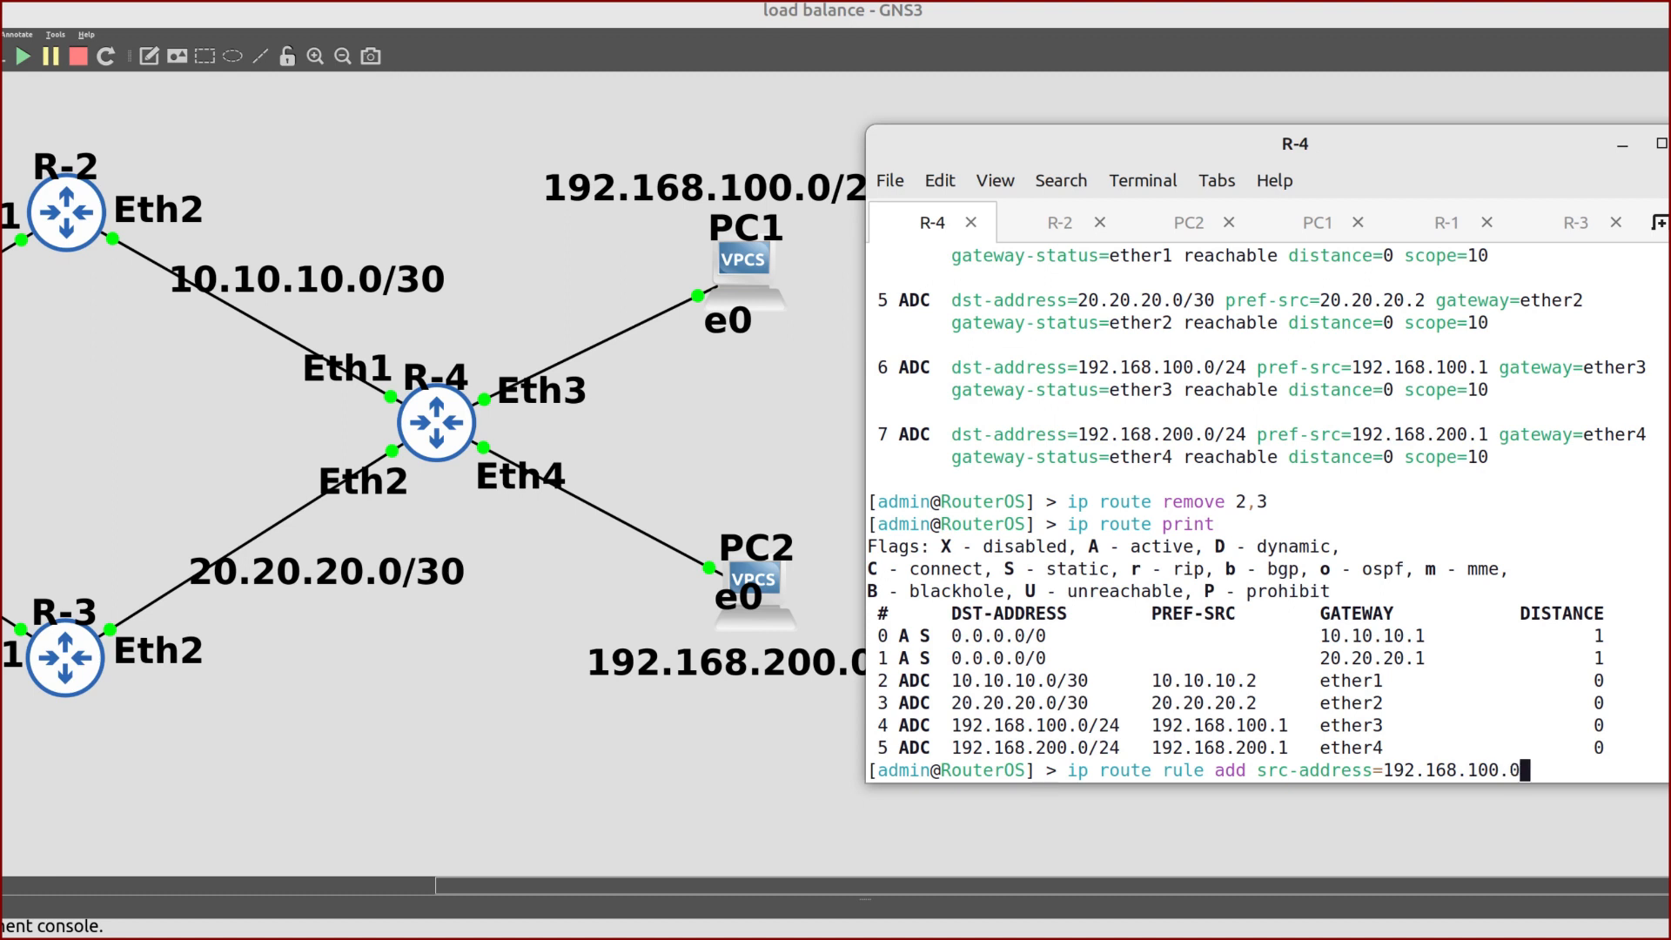
text(/24 dst-addres)
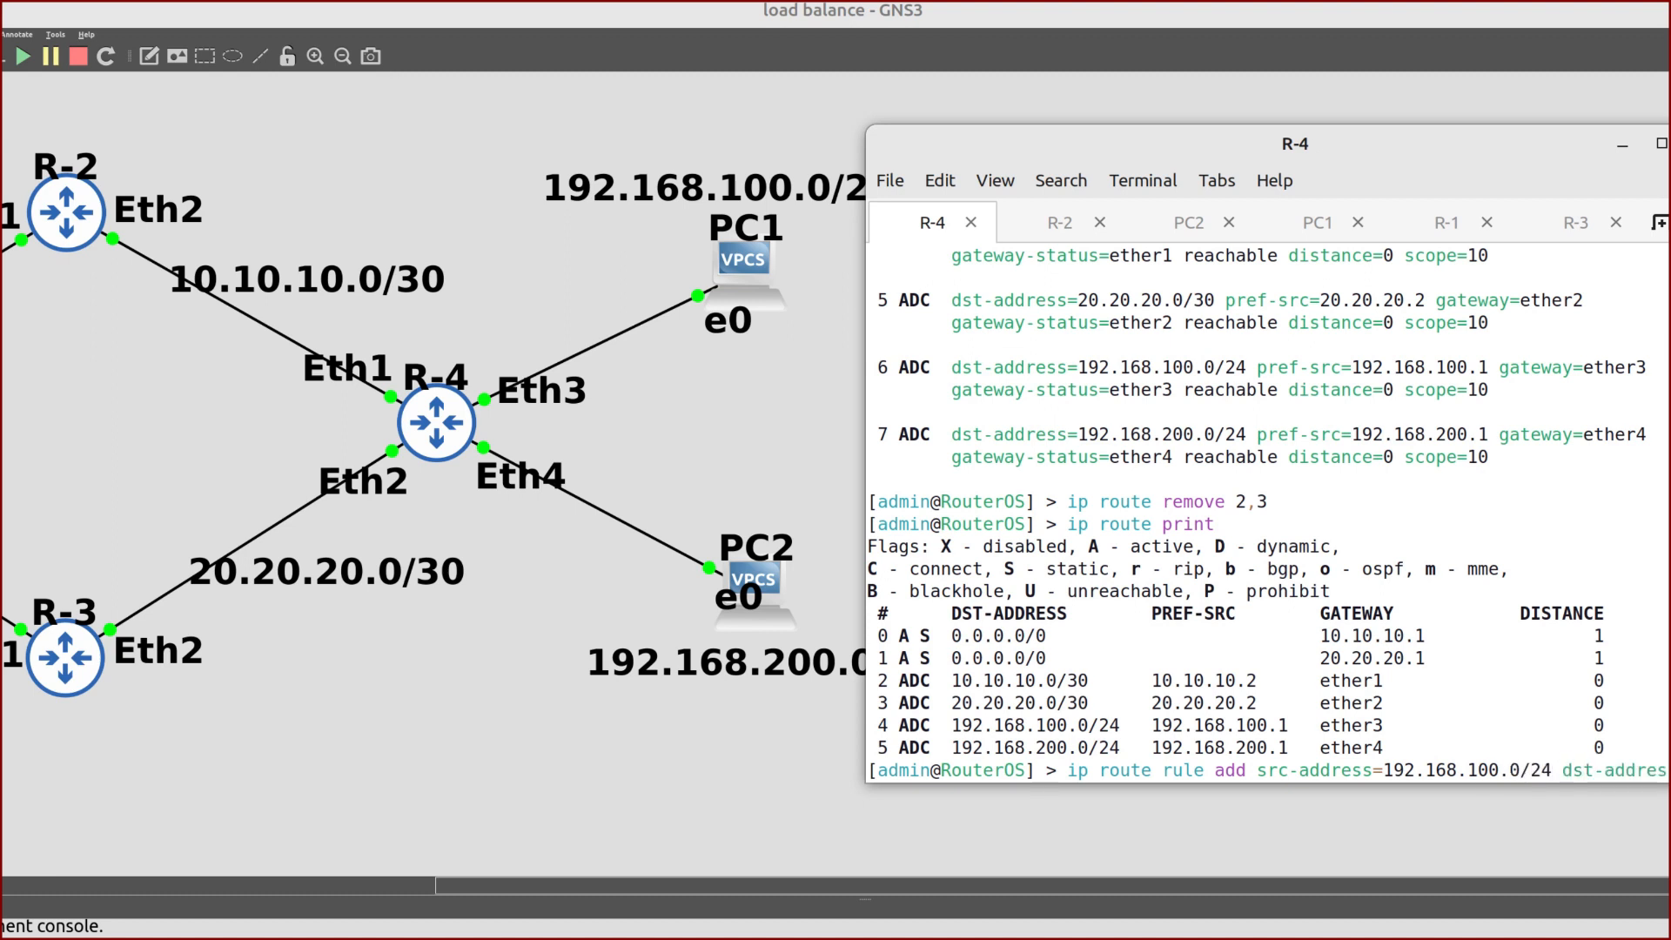
drag(1031, 129, 997, 123)
text(s=)
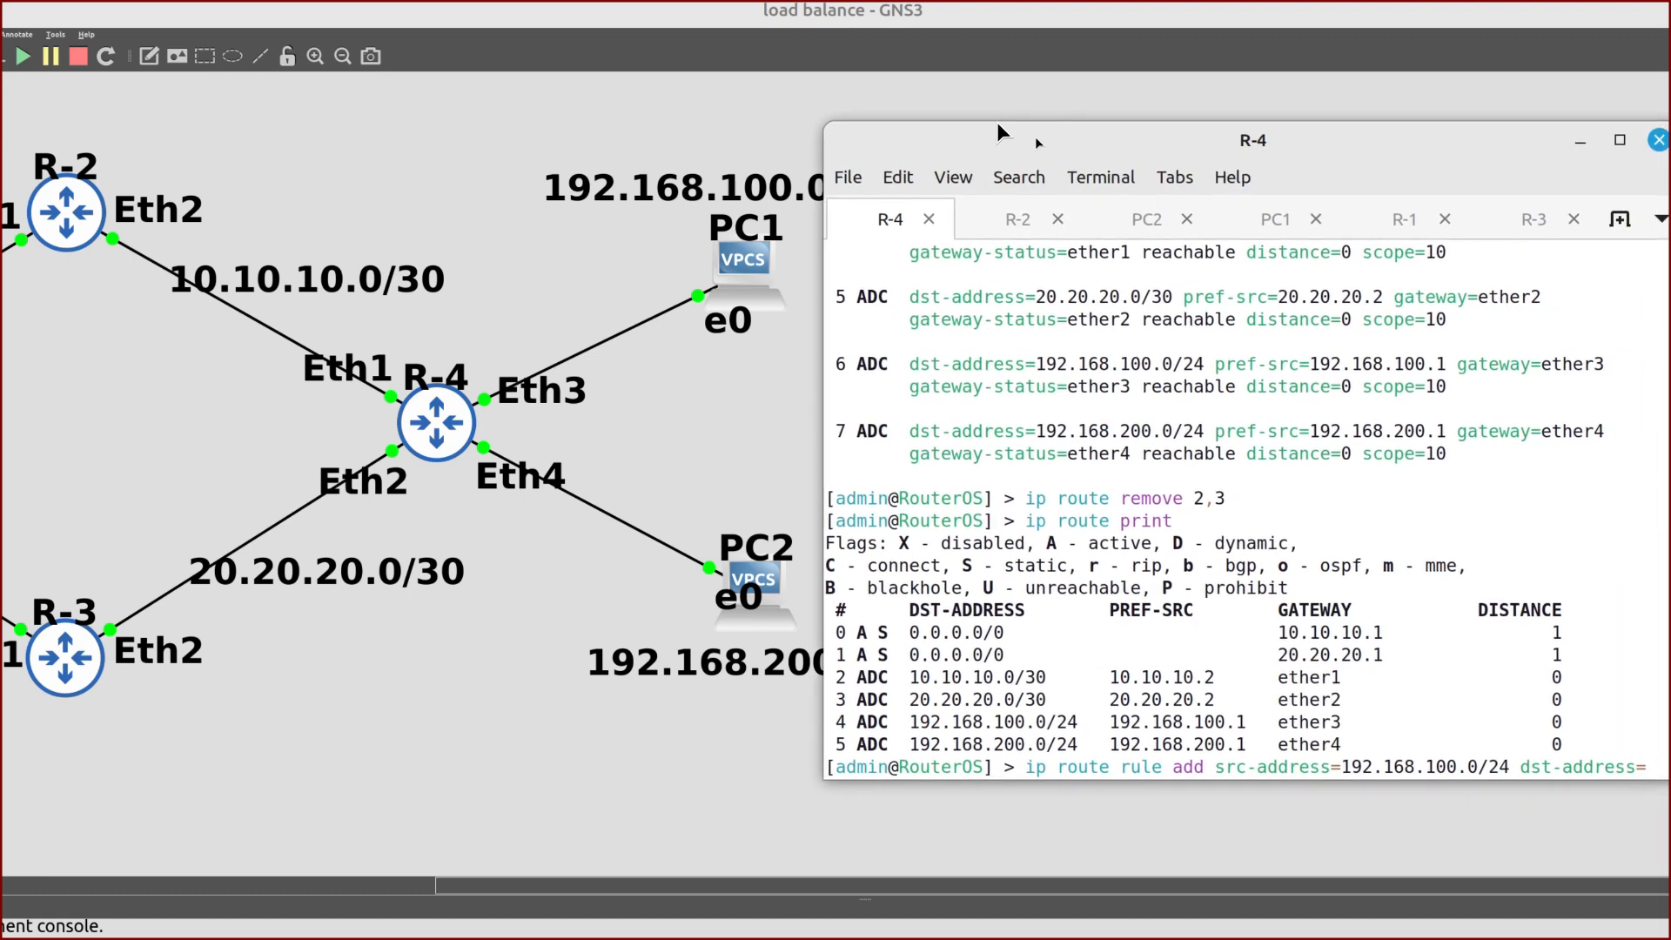
text(192.168.20)
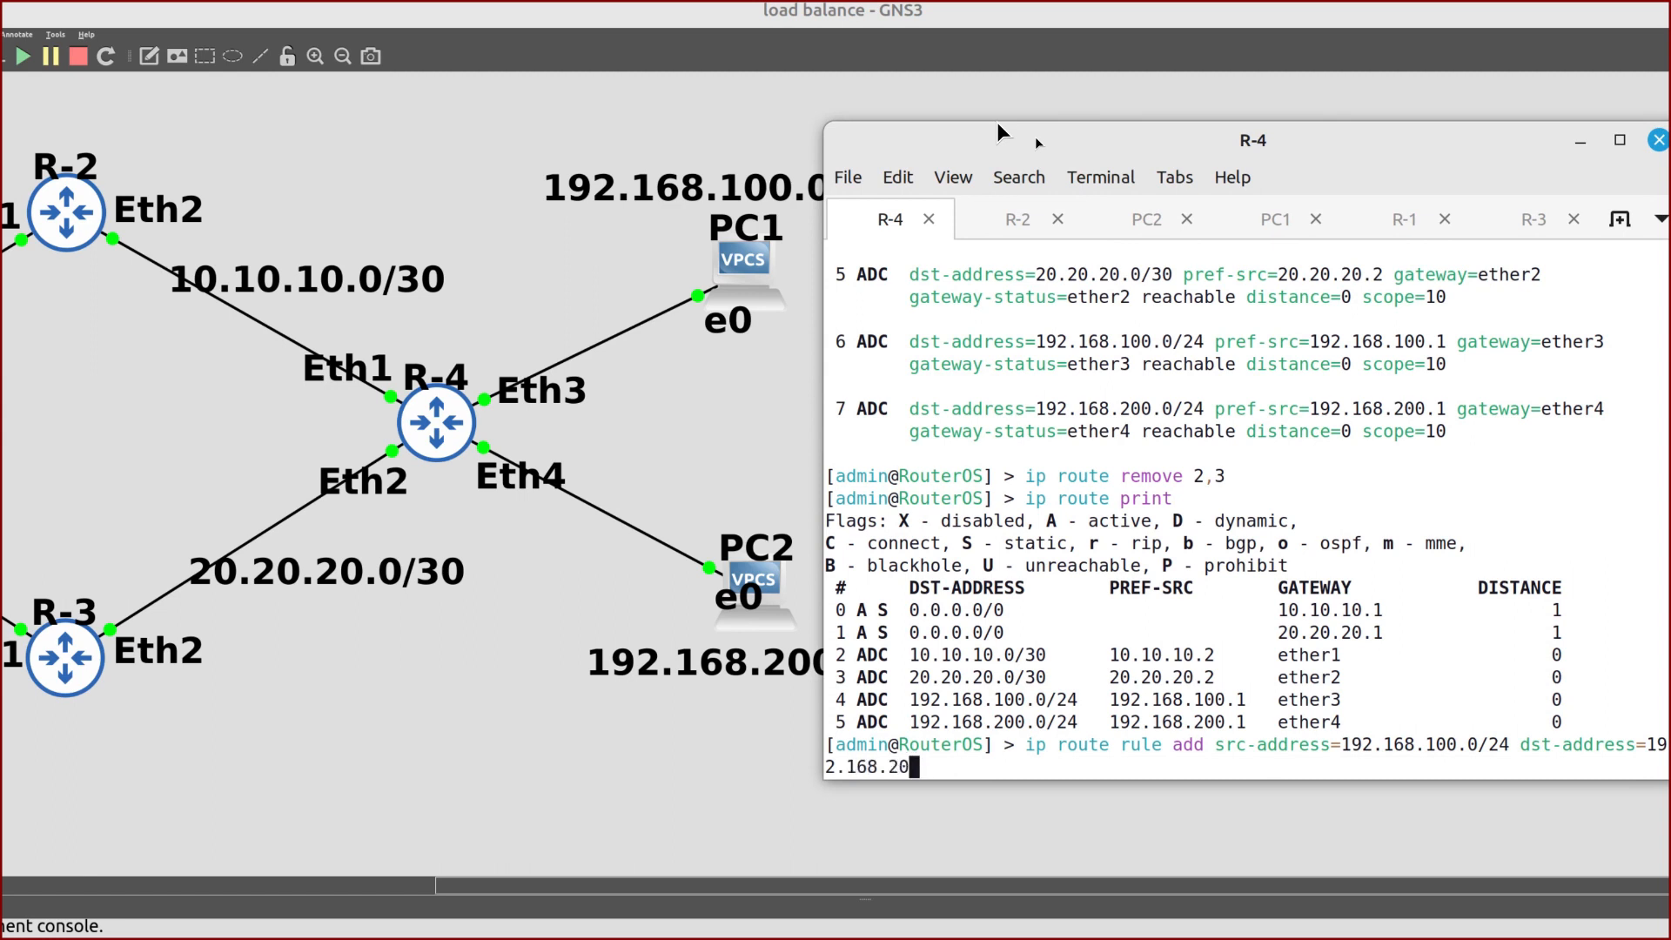
text(0.0/24 ac)
key(Tab)
text(lookup)
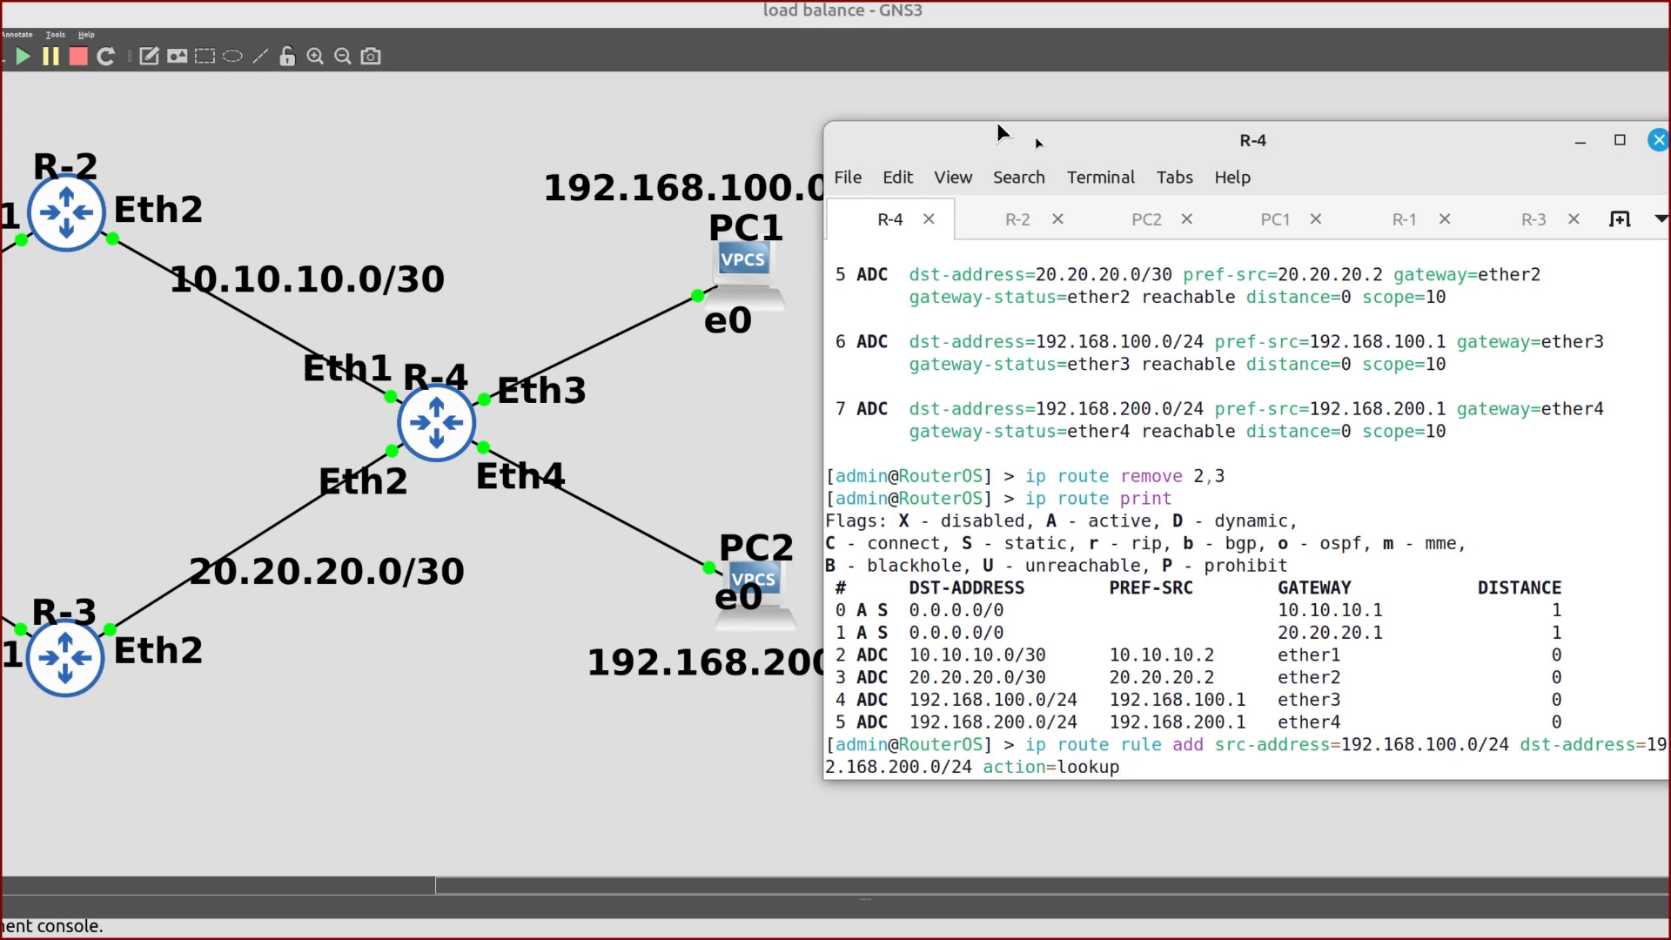
text( tab)
key(Tab)
text(mai)
key(Tab)
key(Return)
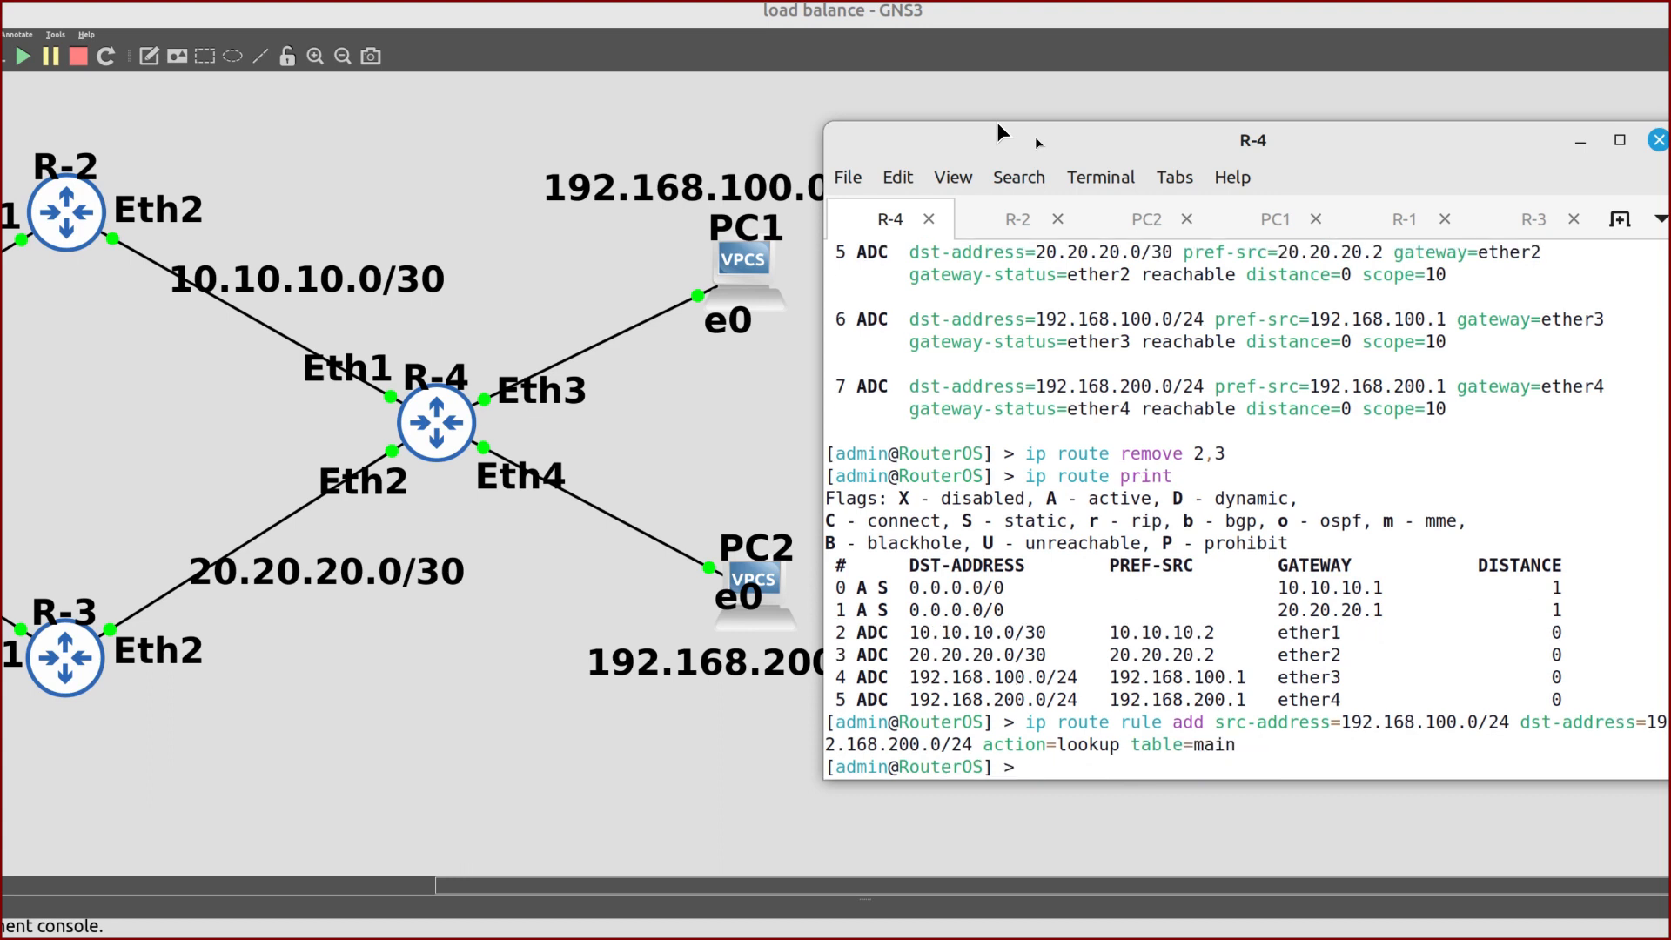
Add the reverse rule from 192.168.200.0/24 to 192.168.100.0/24 using table main
key(Up)
key(Left)
key(Left)
key(Left)
key(Left)
key(Left)
key(Left)
key(Left)
key(Left)
key(Left)
key(Left)
key(Left)
key(Left)
key(Left)
key(Left)
key(Left)
key(Left)
key(Left)
key(Left)
key(Left)
key(Left)
key(Left)
key(Left)
key(Left)
key(Left)
key(Left)
key(Left)
key(Left)
key(Left)
key(Left)
key(Left)
key(Left)
key(Left)
key(Left)
key(Left)
key(Left)
key(Left)
key(Left)
key(Left)
key(Left)
key(Left)
key(BackSpace)
text(2)
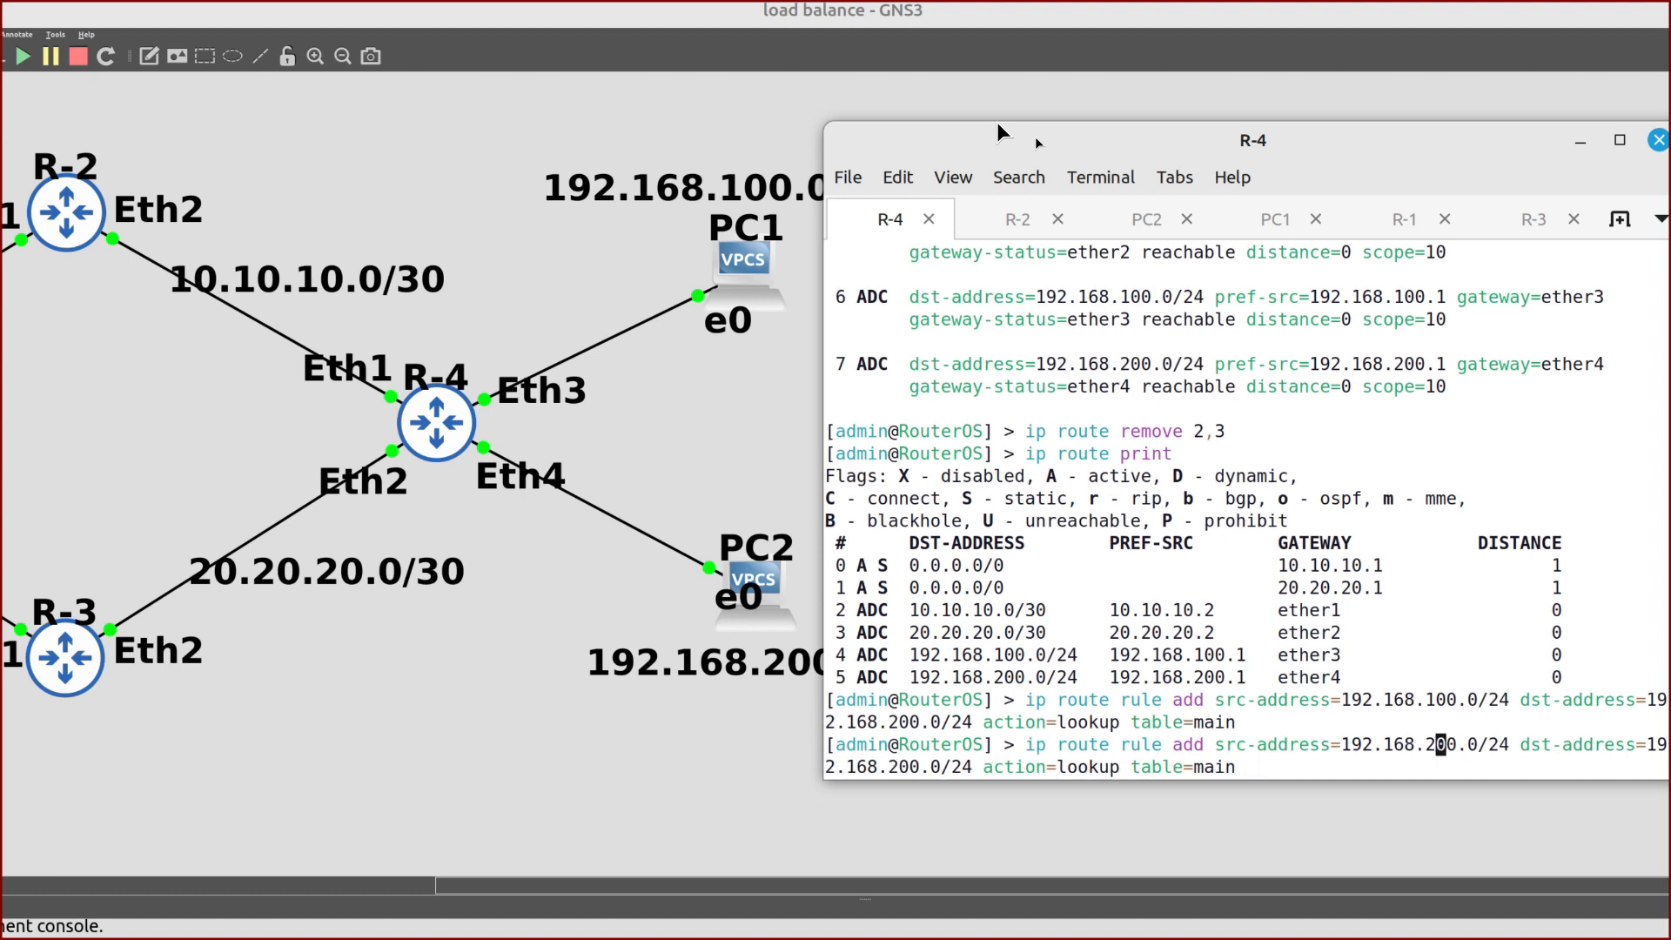
key(Right)
key(Right)
key(Right)
key(Right)
key(Right)
key(Right)
key(Right)
key(Right)
key(Right)
key(Right)
key(Right)
key(Right)
key(Right)
key(Right)
key(Right)
key(Right)
key(Right)
key(Right)
key(Right)
key(Right)
key(BackSpace)
text(1)
key(Right)
key(Right)
key(Right)
key(Right)
key(Right)
key(Right)
key(Right)
key(Right)
key(Right)
key(Right)
key(Right)
key(Right)
key(Right)
key(Right)
key(Right)
key(Right)
key(Right)
key(Right)
key(Right)
key(Right)
key(Right)
key(Right)
key(Right)
key(Right)
key(Right)
key(Right)
key(Right)
key(Right)
key(Right)
key(Right)
key(Return)
text(i)
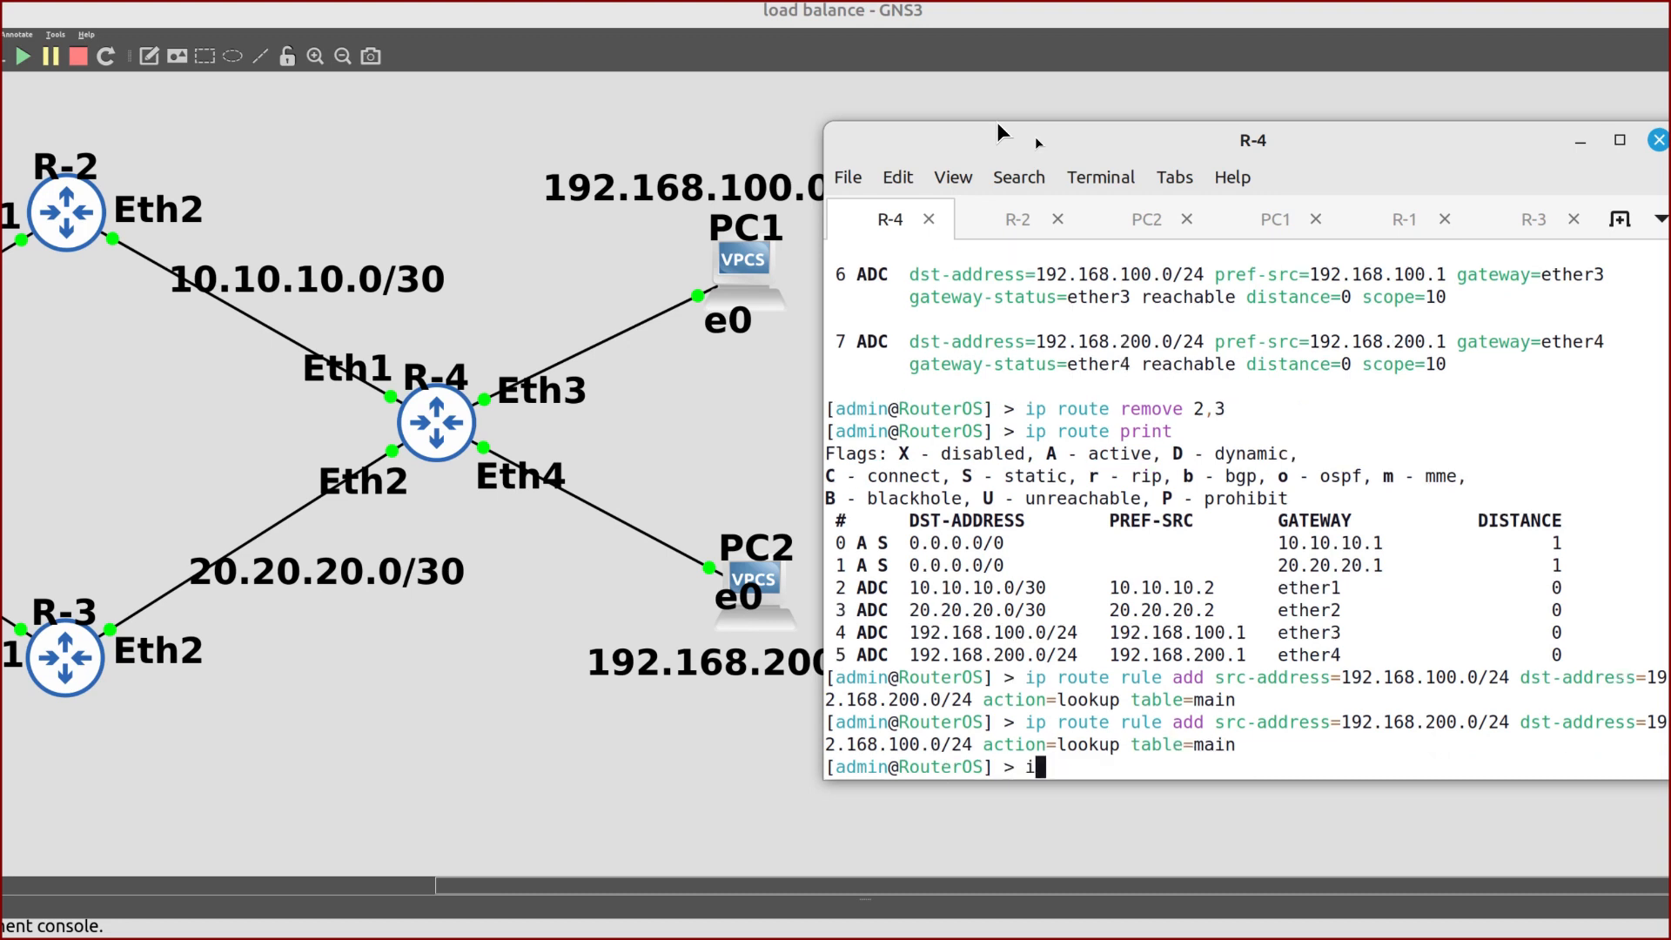
text(p route print)
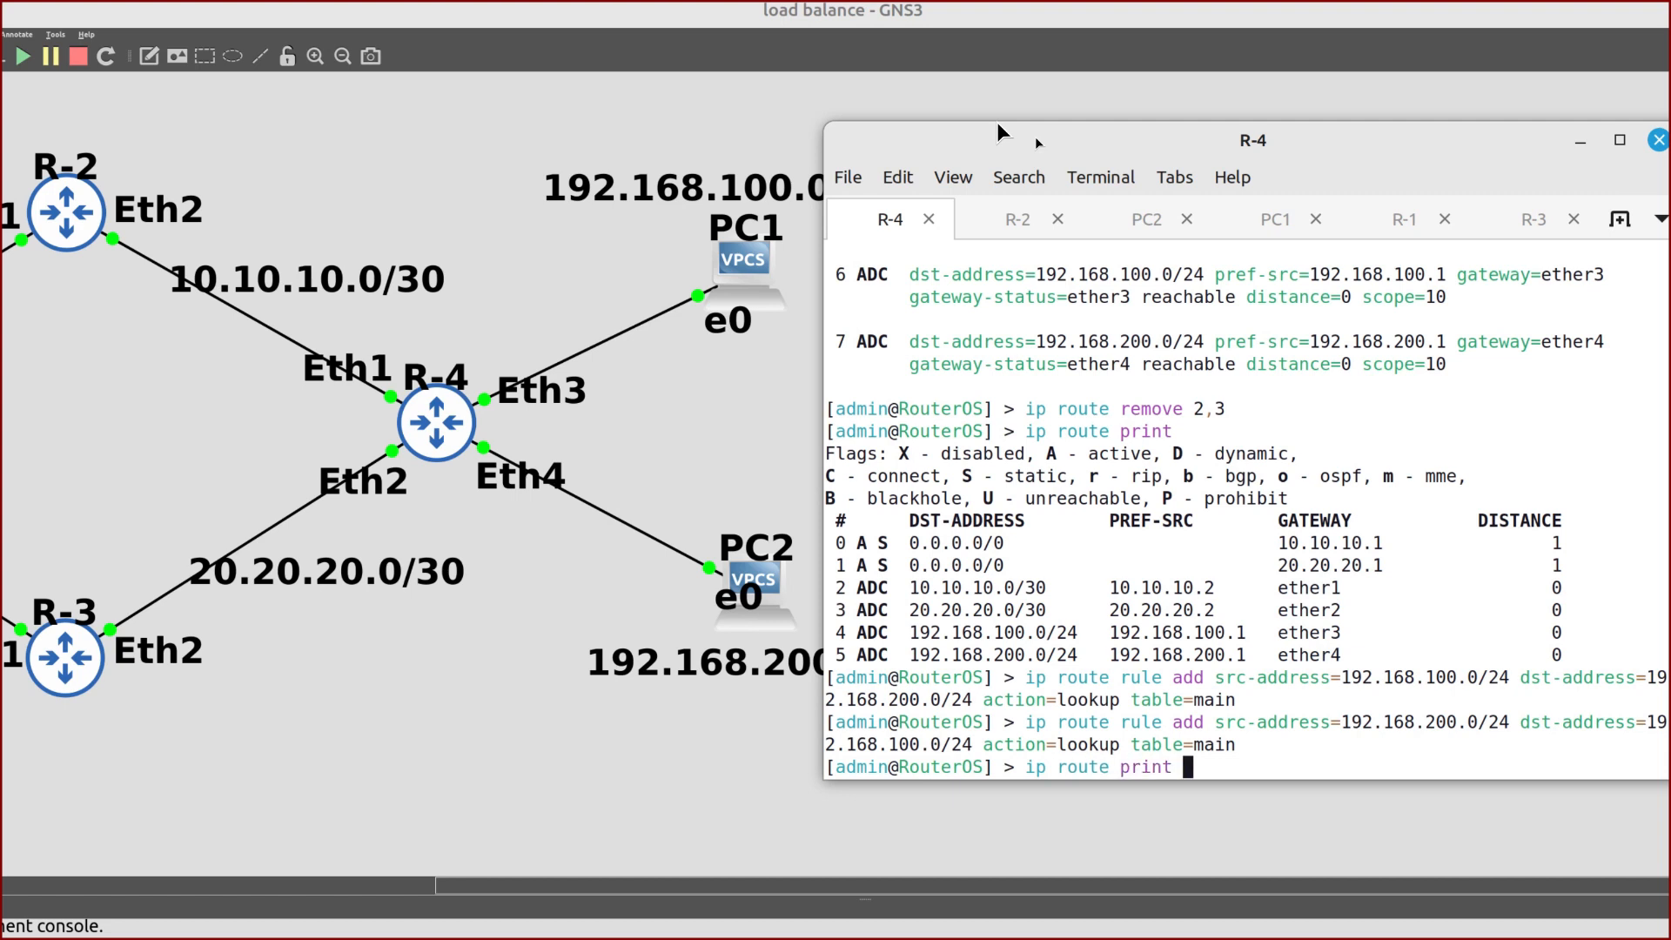
List R-4's route rules and point out rule 2 and rule 0's ISP-R2 lookup
key(BackSpace)
key(BackSpace)
key(BackSpace)
key(BackSpace)
key(BackSpace)
key(BackSpace)
text(rule print)
key(Return)
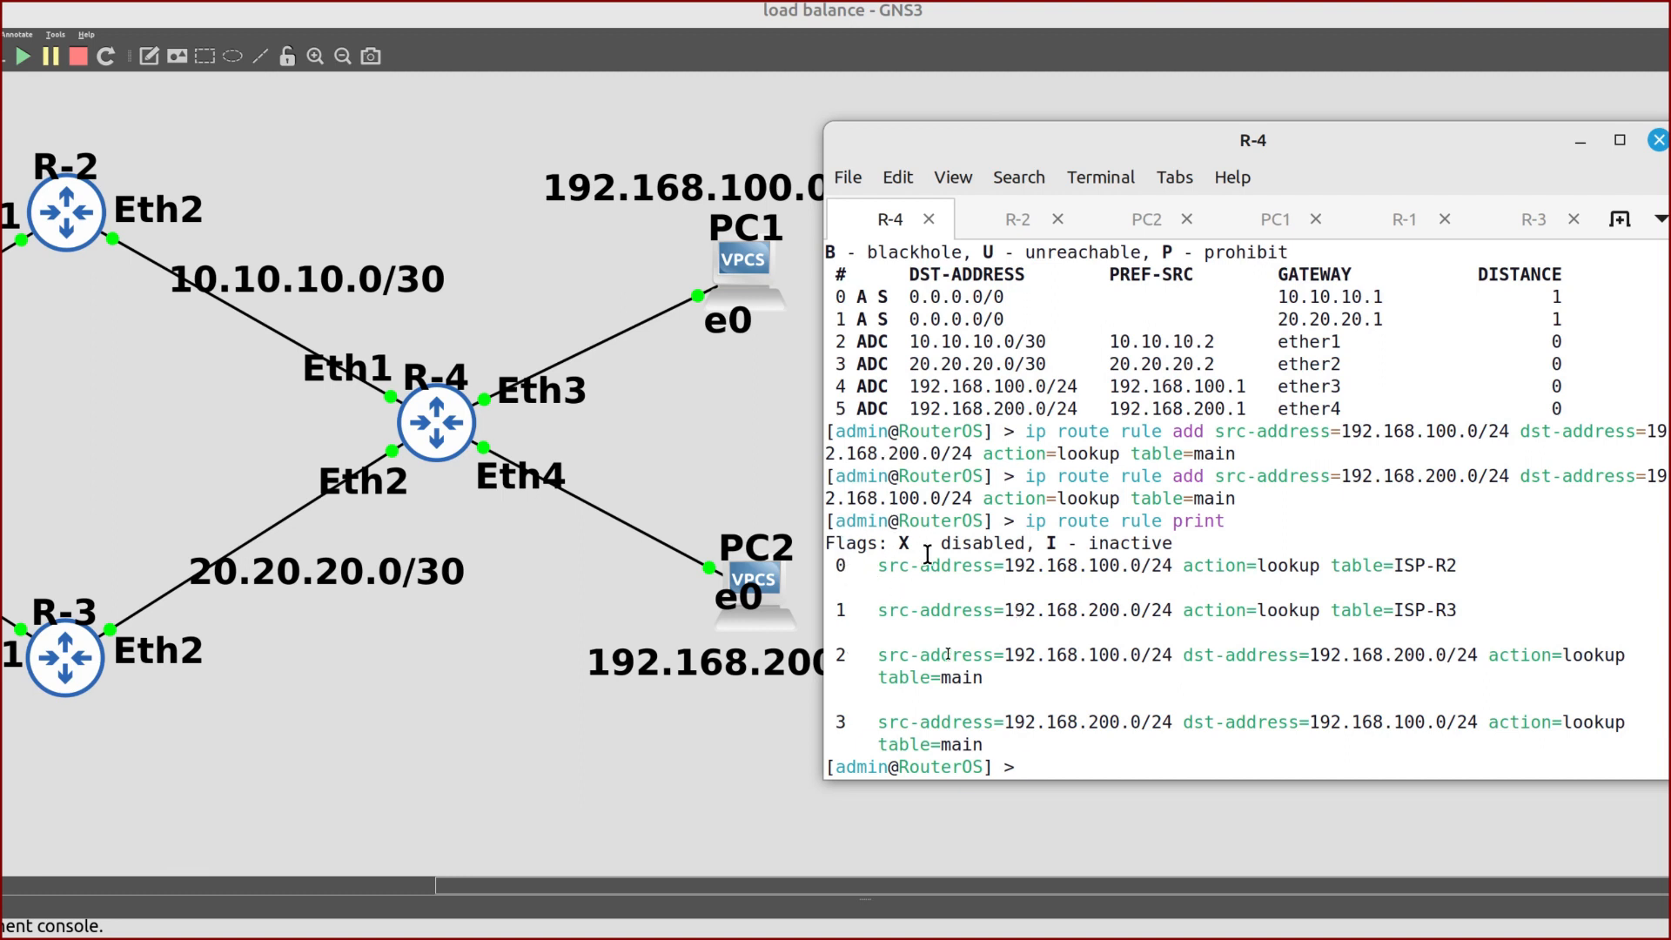
drag(1272, 127, 1169, 126)
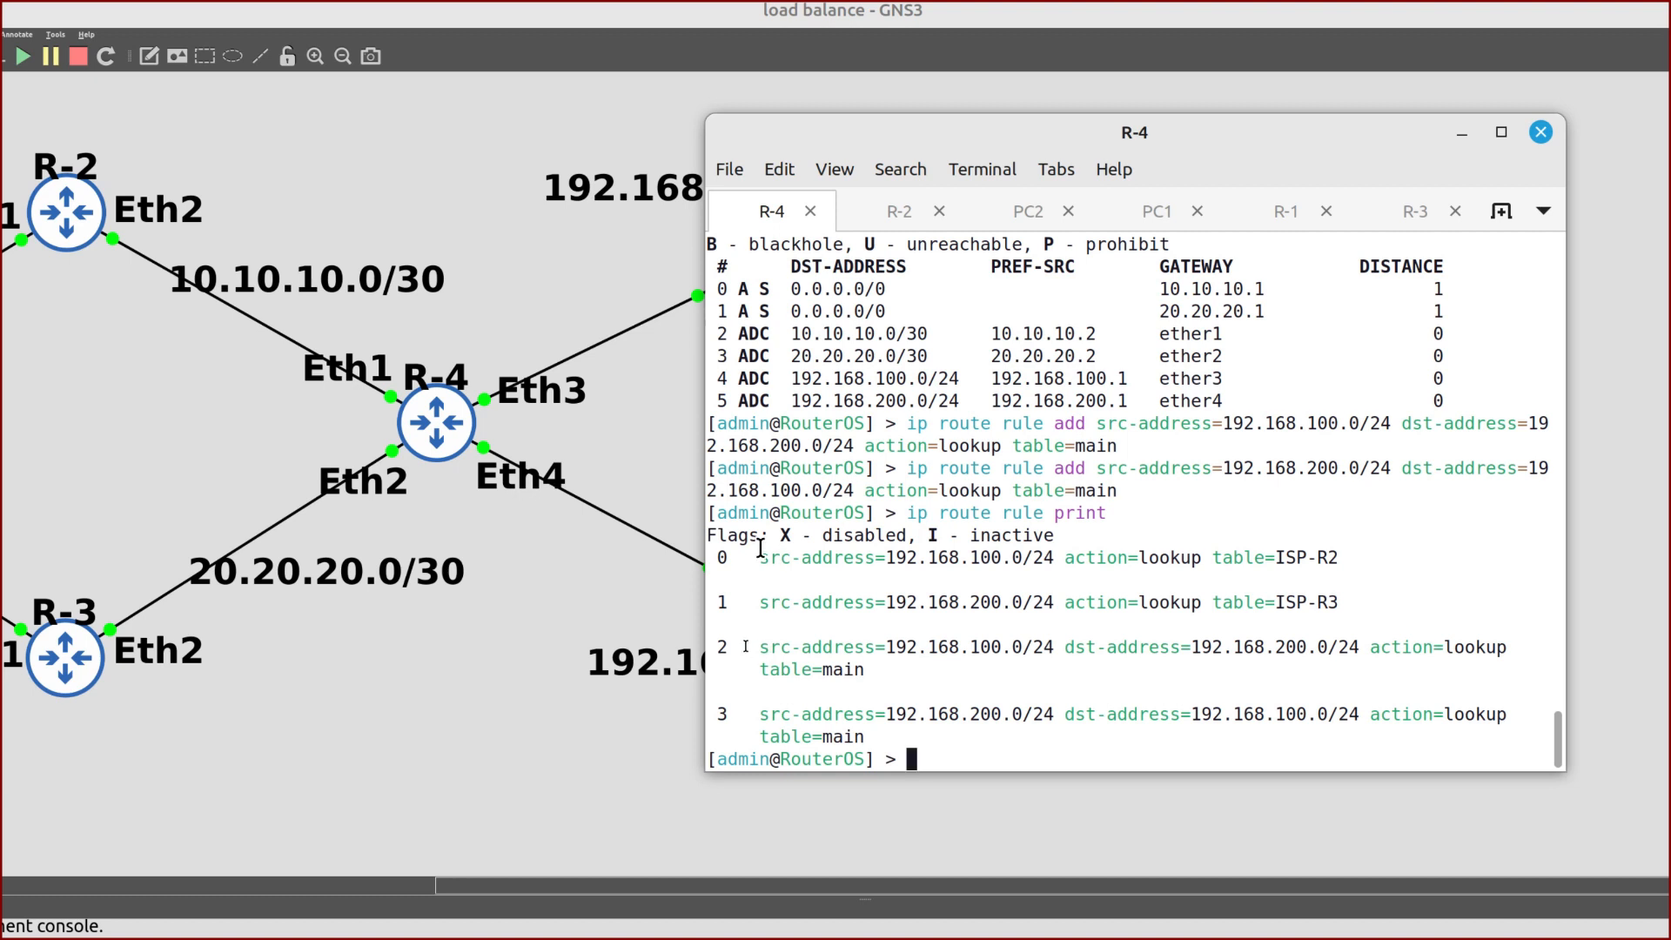
drag(746, 646, 705, 654)
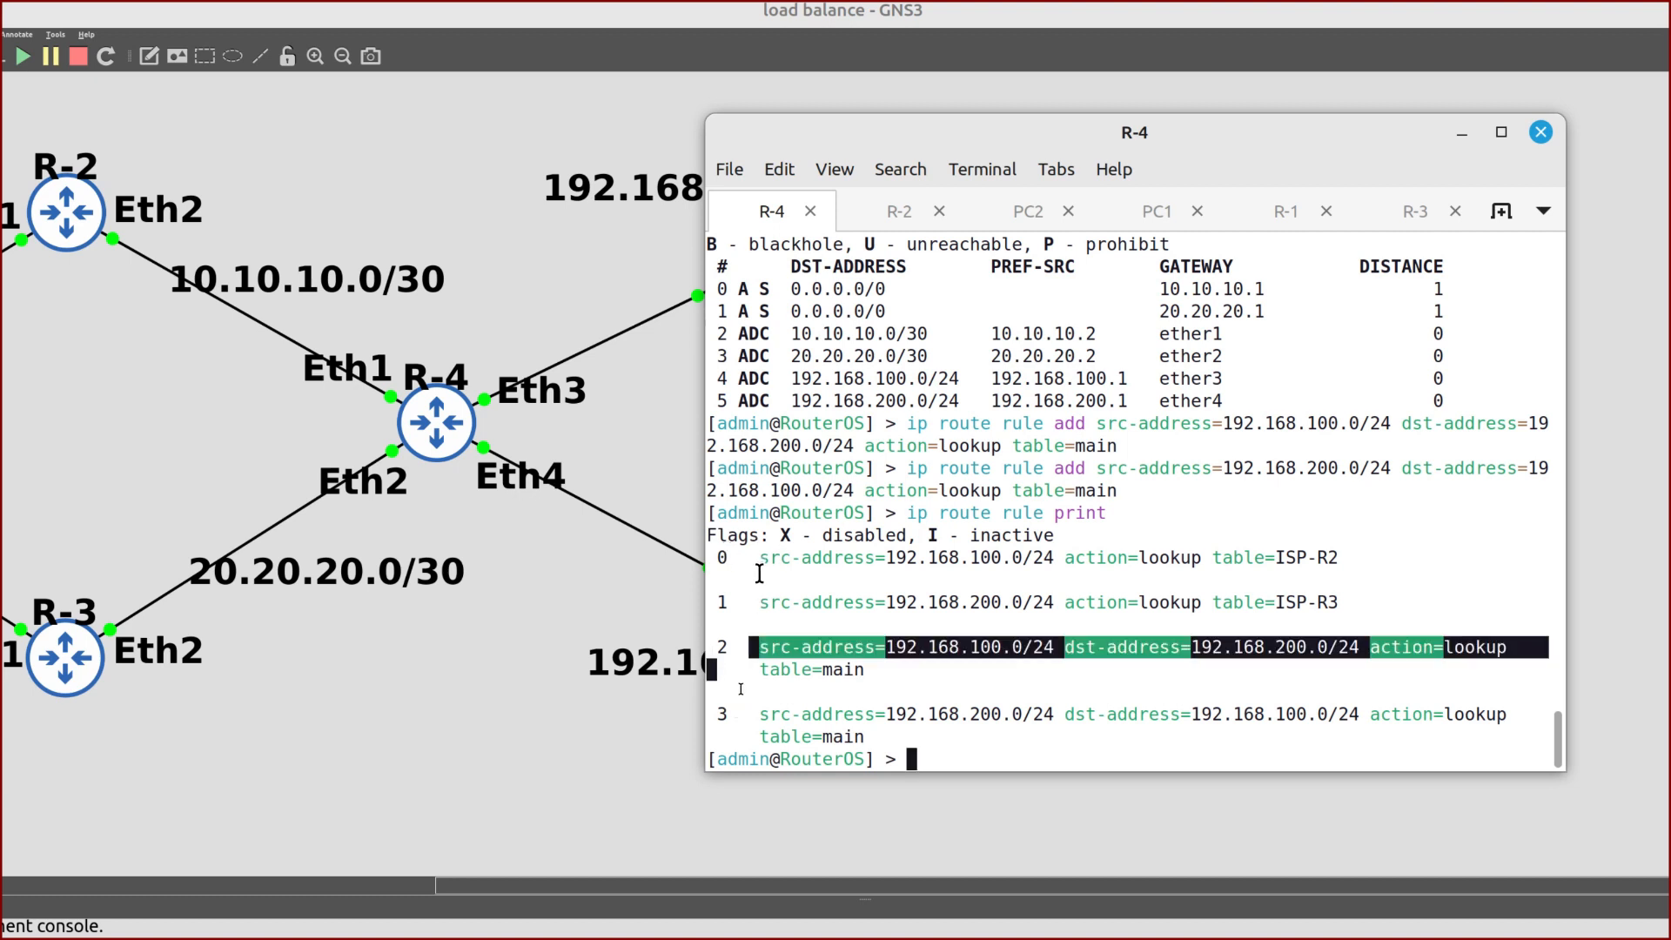
click(881, 582)
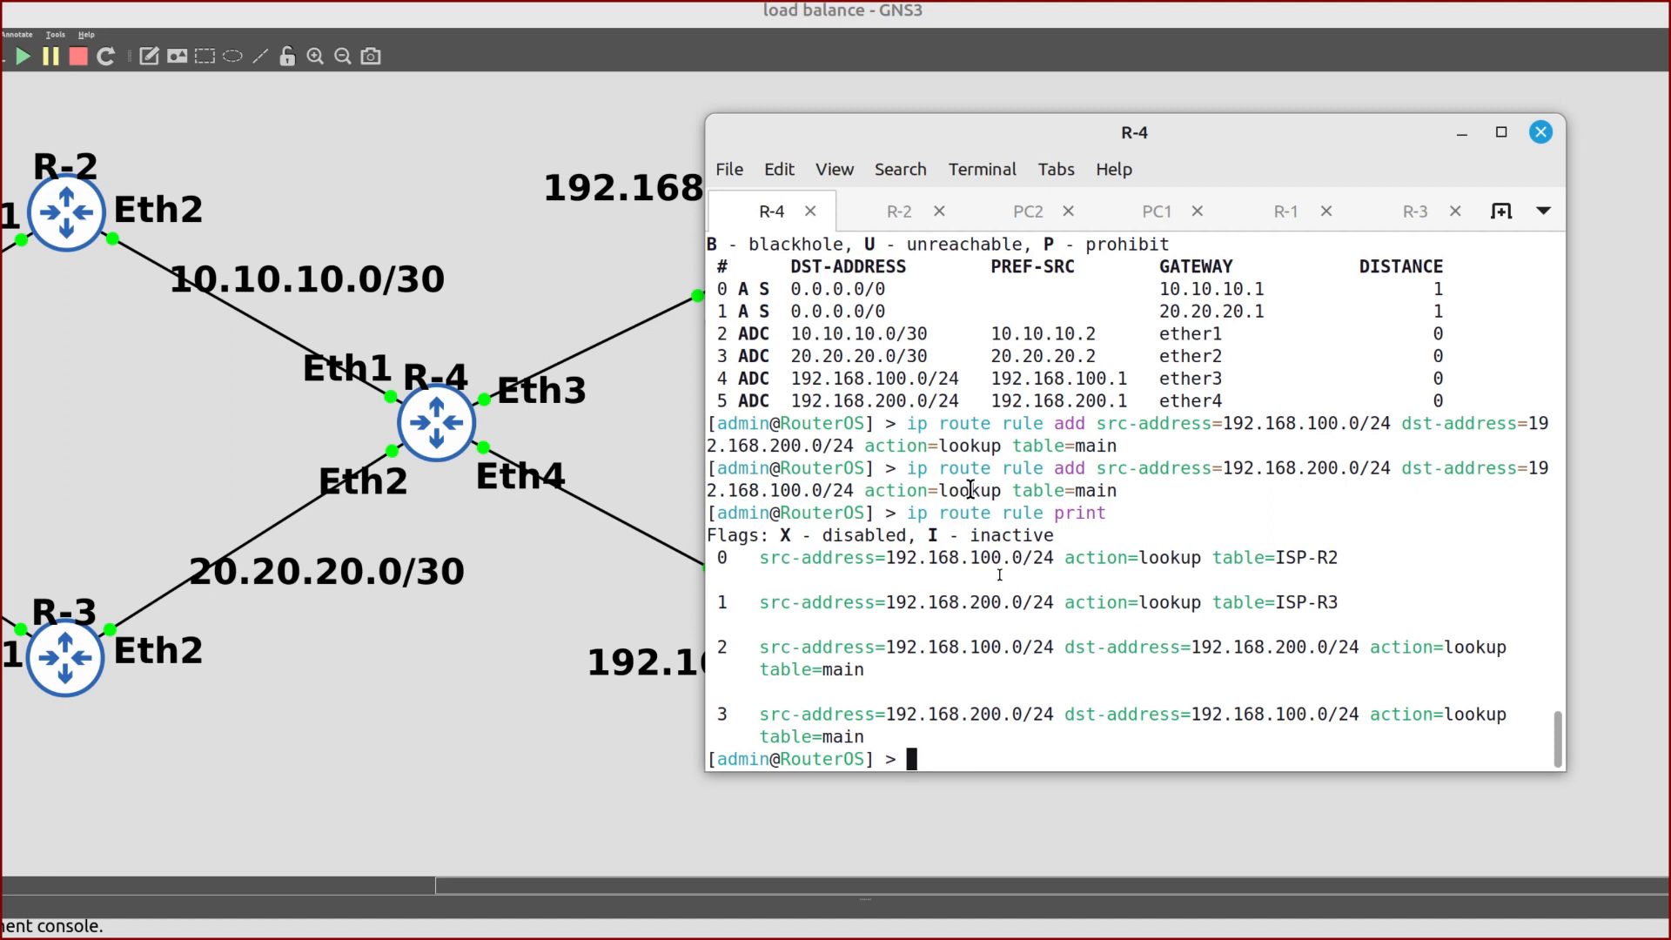
drag(1348, 557, 889, 557)
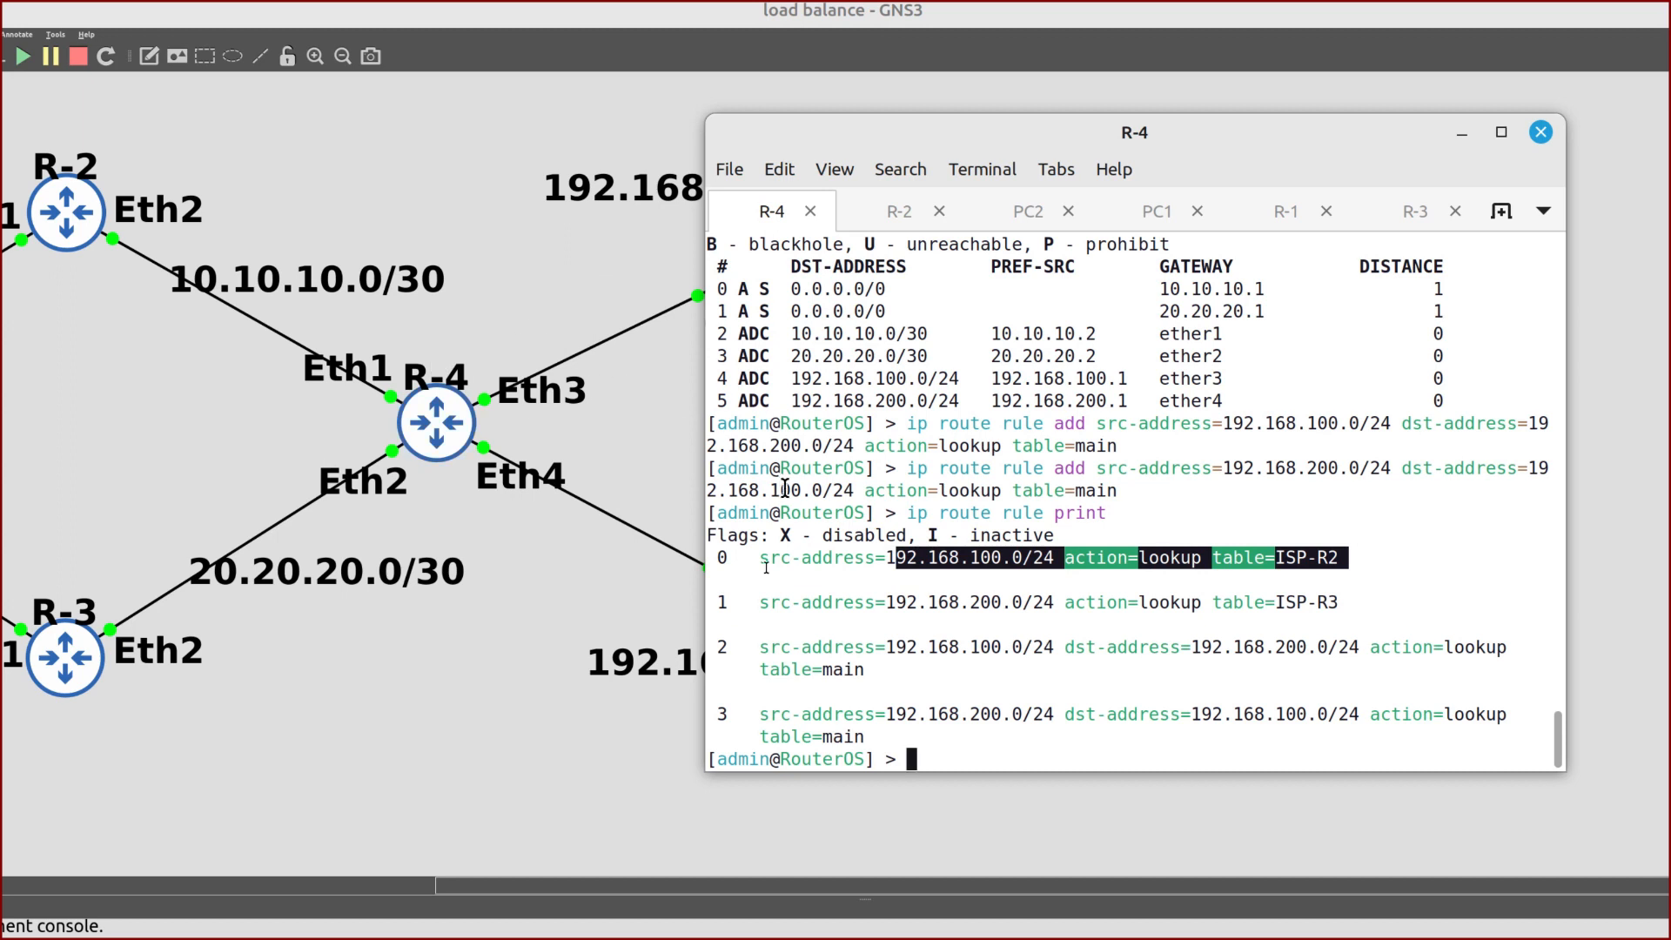
click(938, 629)
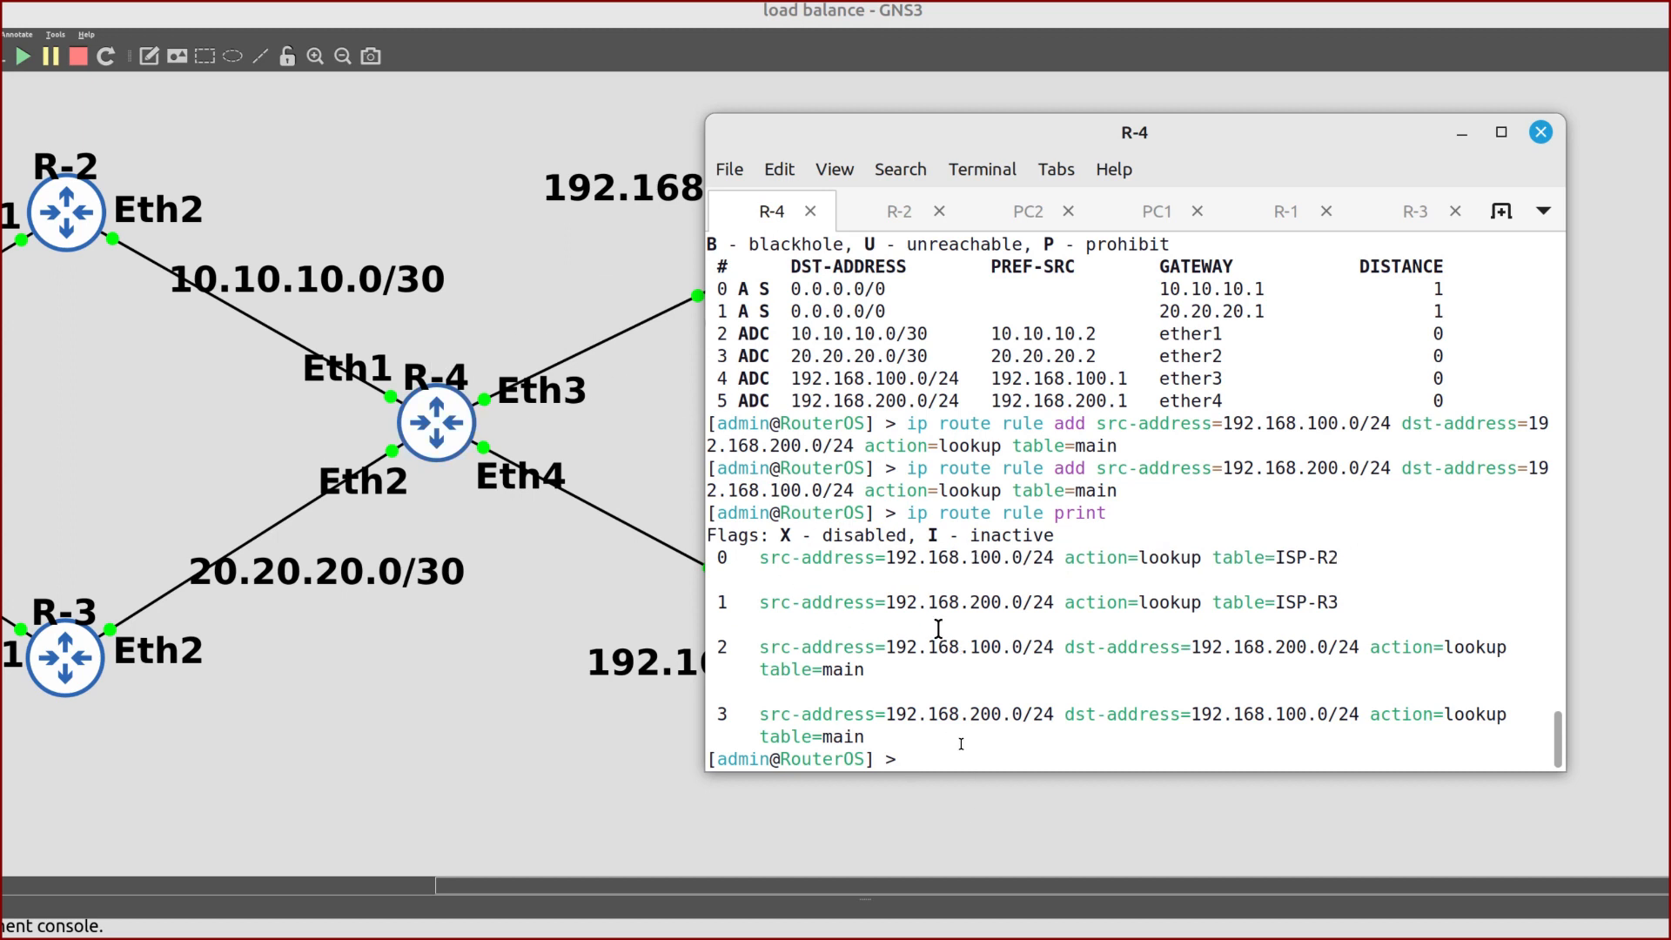
Move rules 2 and 3 to destination 0 and print the rules to confirm the order
text(ip route rule move )
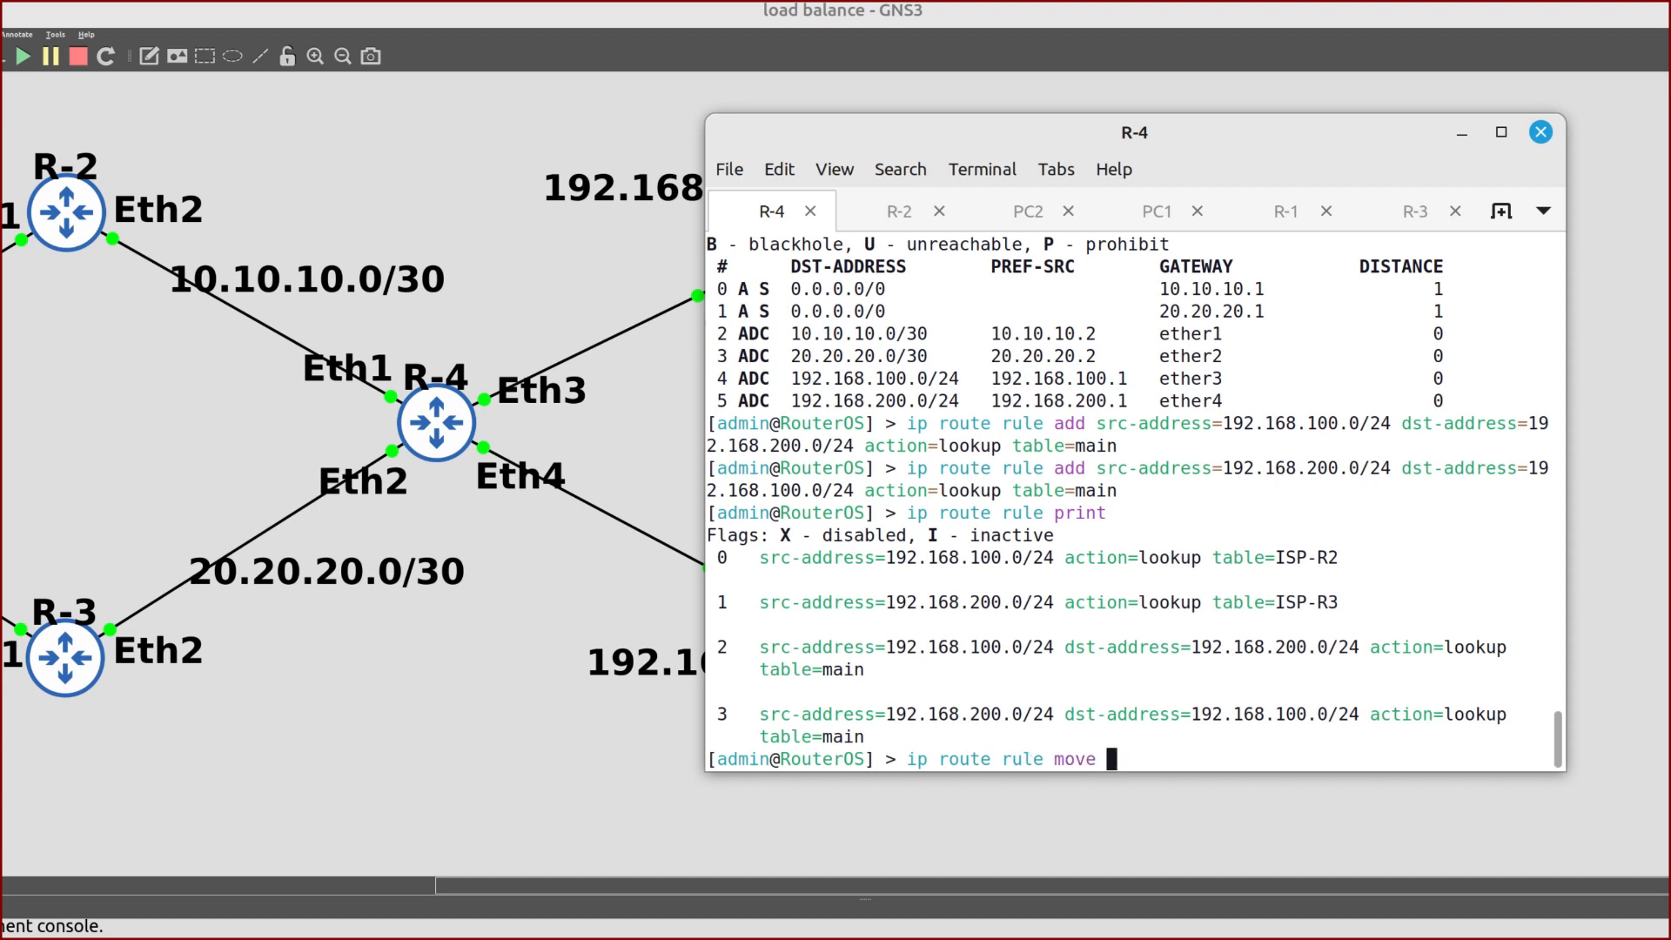
text(2)
text(,3)
text( e)
text(es)
key(Tab)
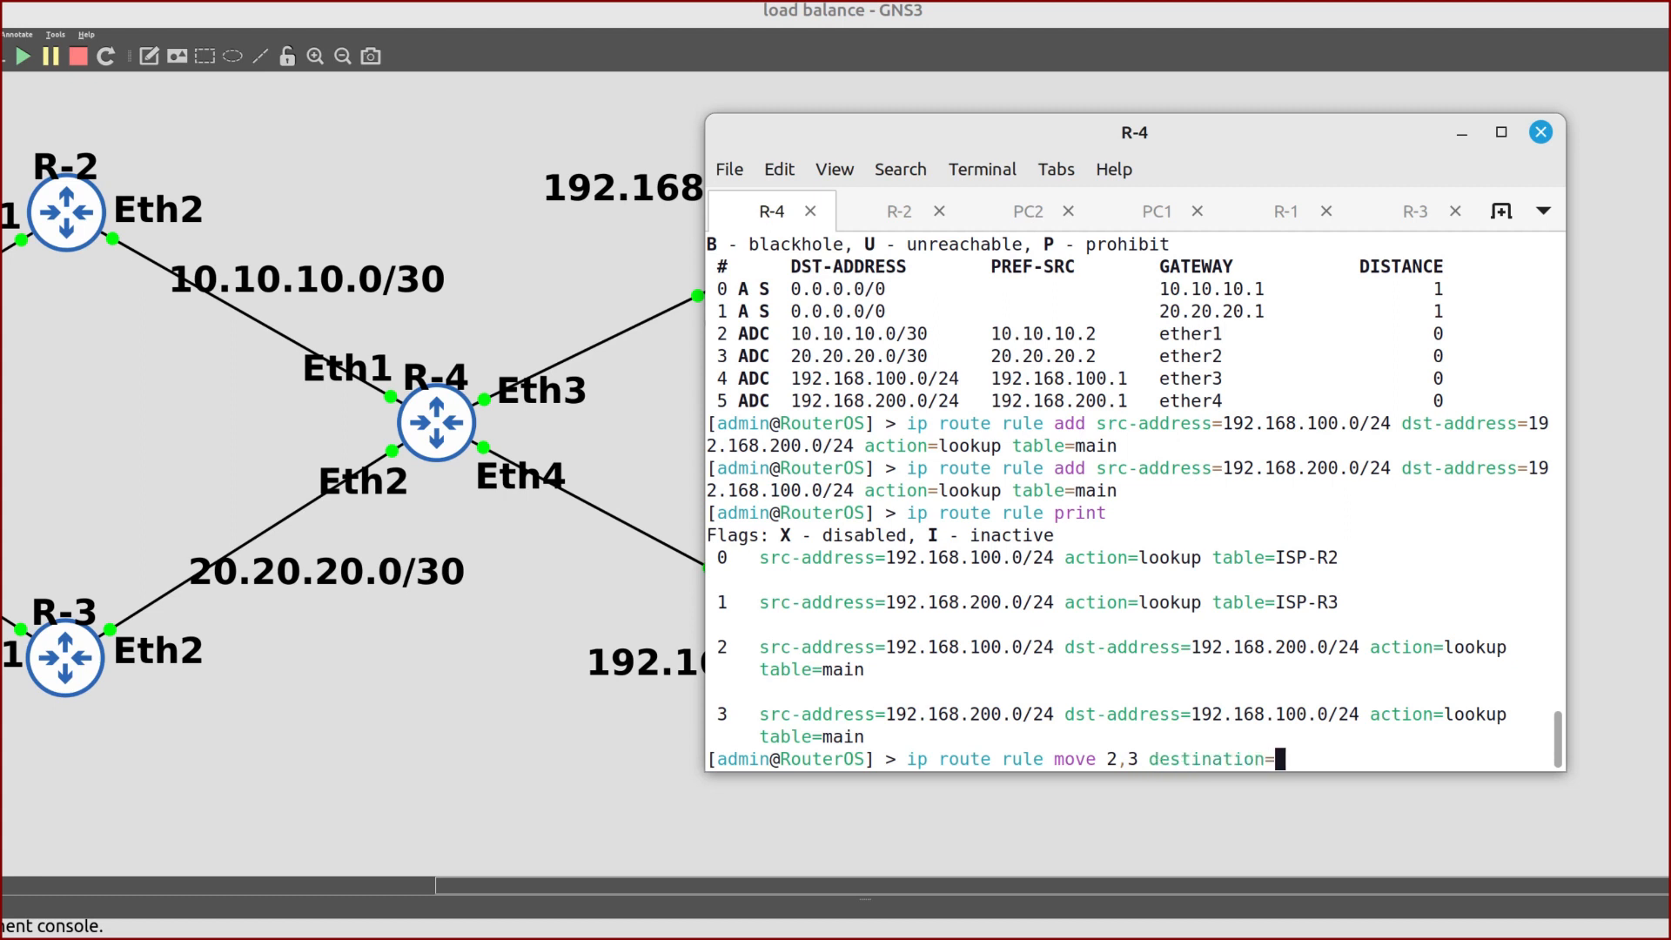
text(0)
key(Return)
text(ip route rule print)
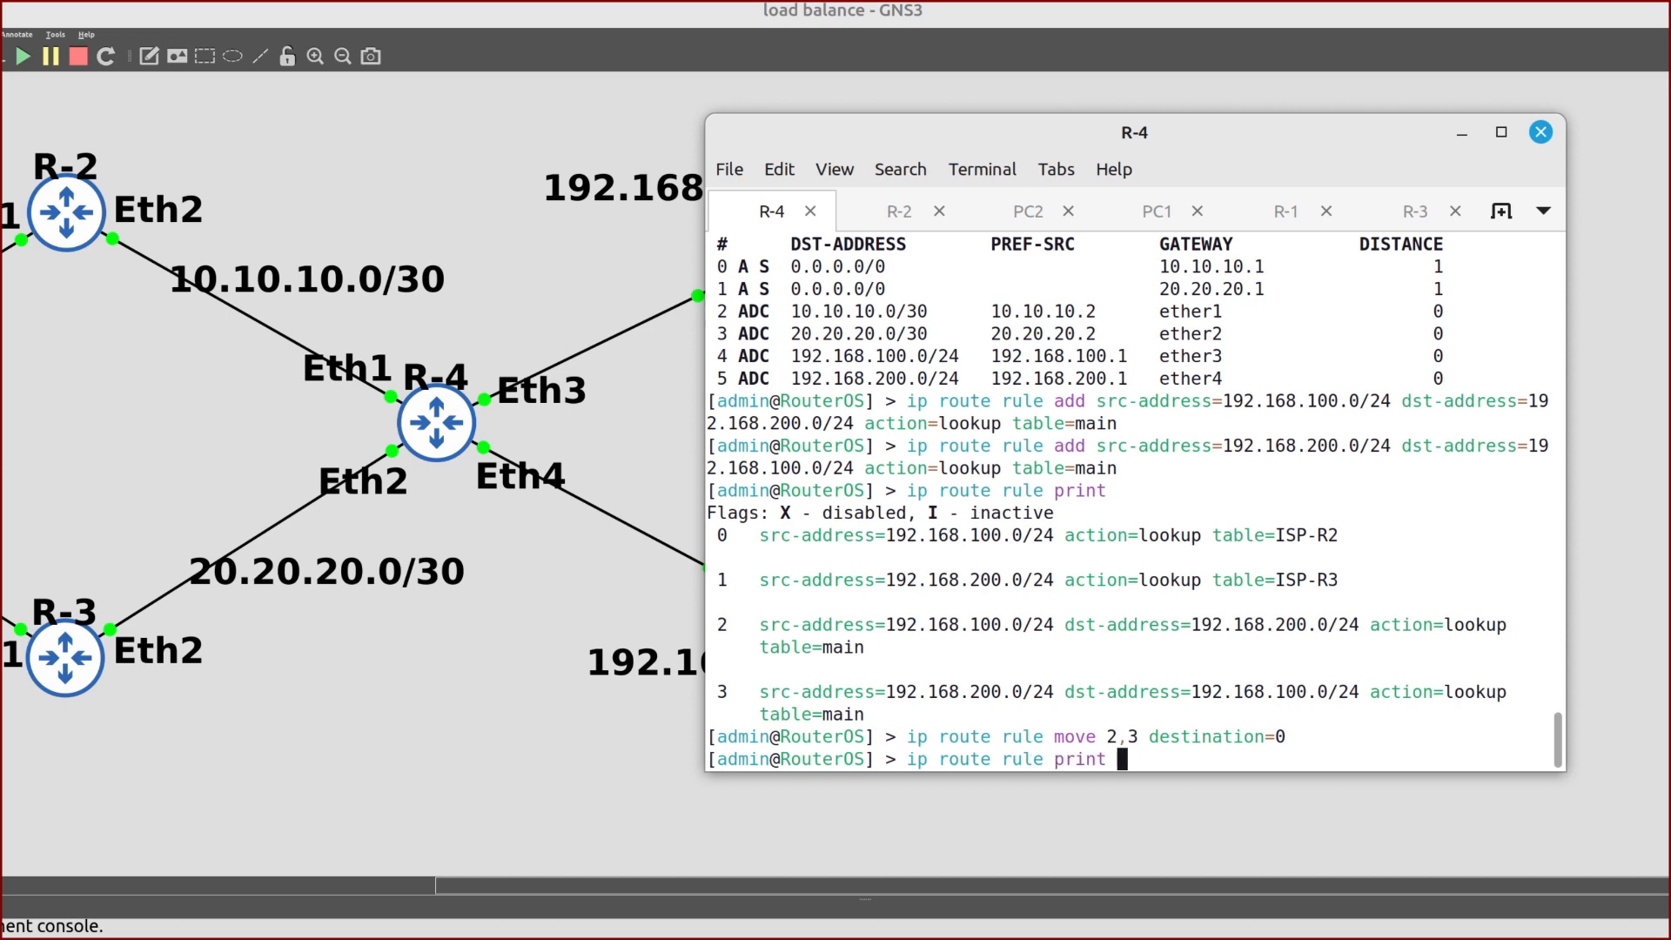
key(Return)
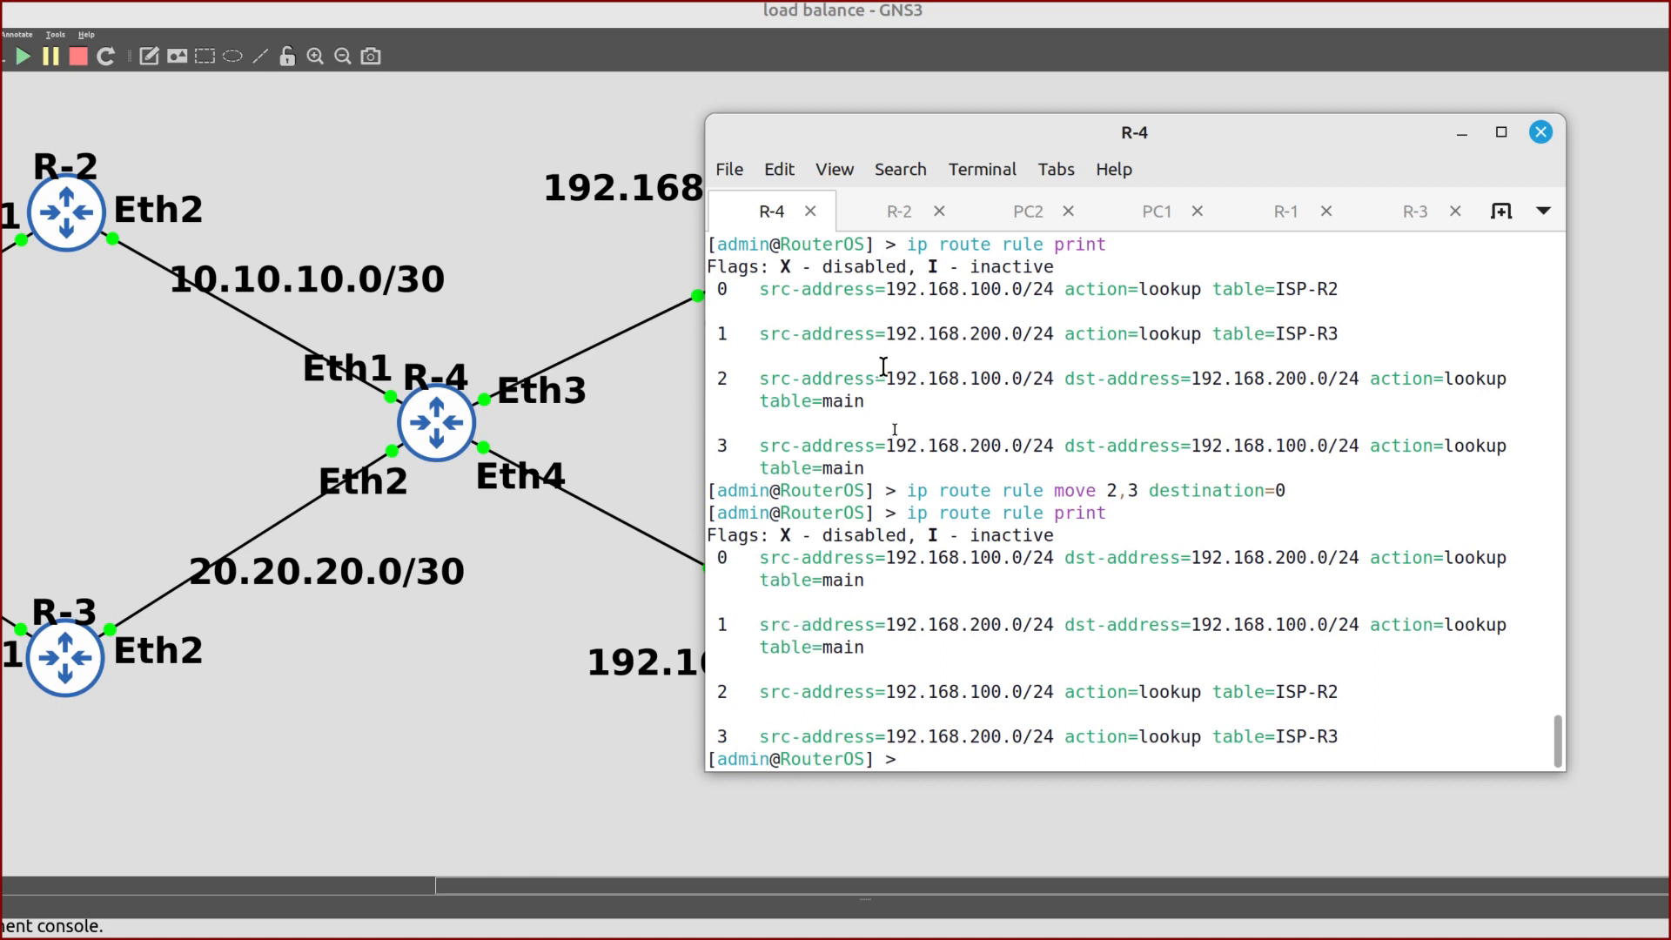
Add a default route 0.0.0.0/0 via gateway 10.10.10.1 on R-4 and check it in the route table
text(ip )
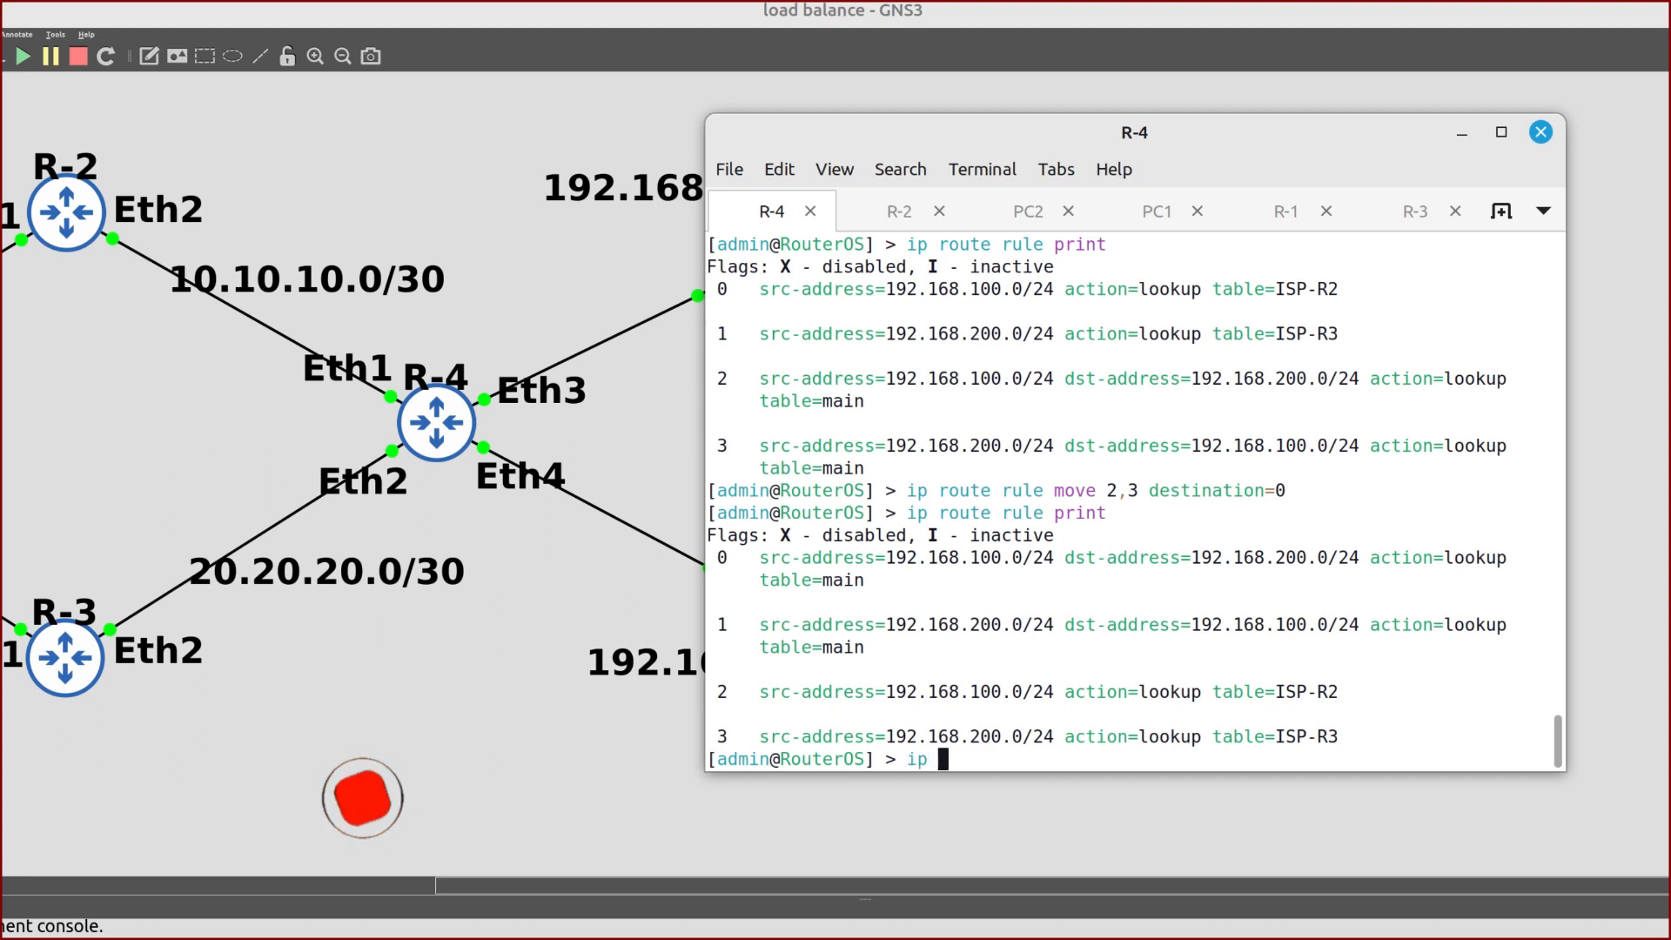
text(route)
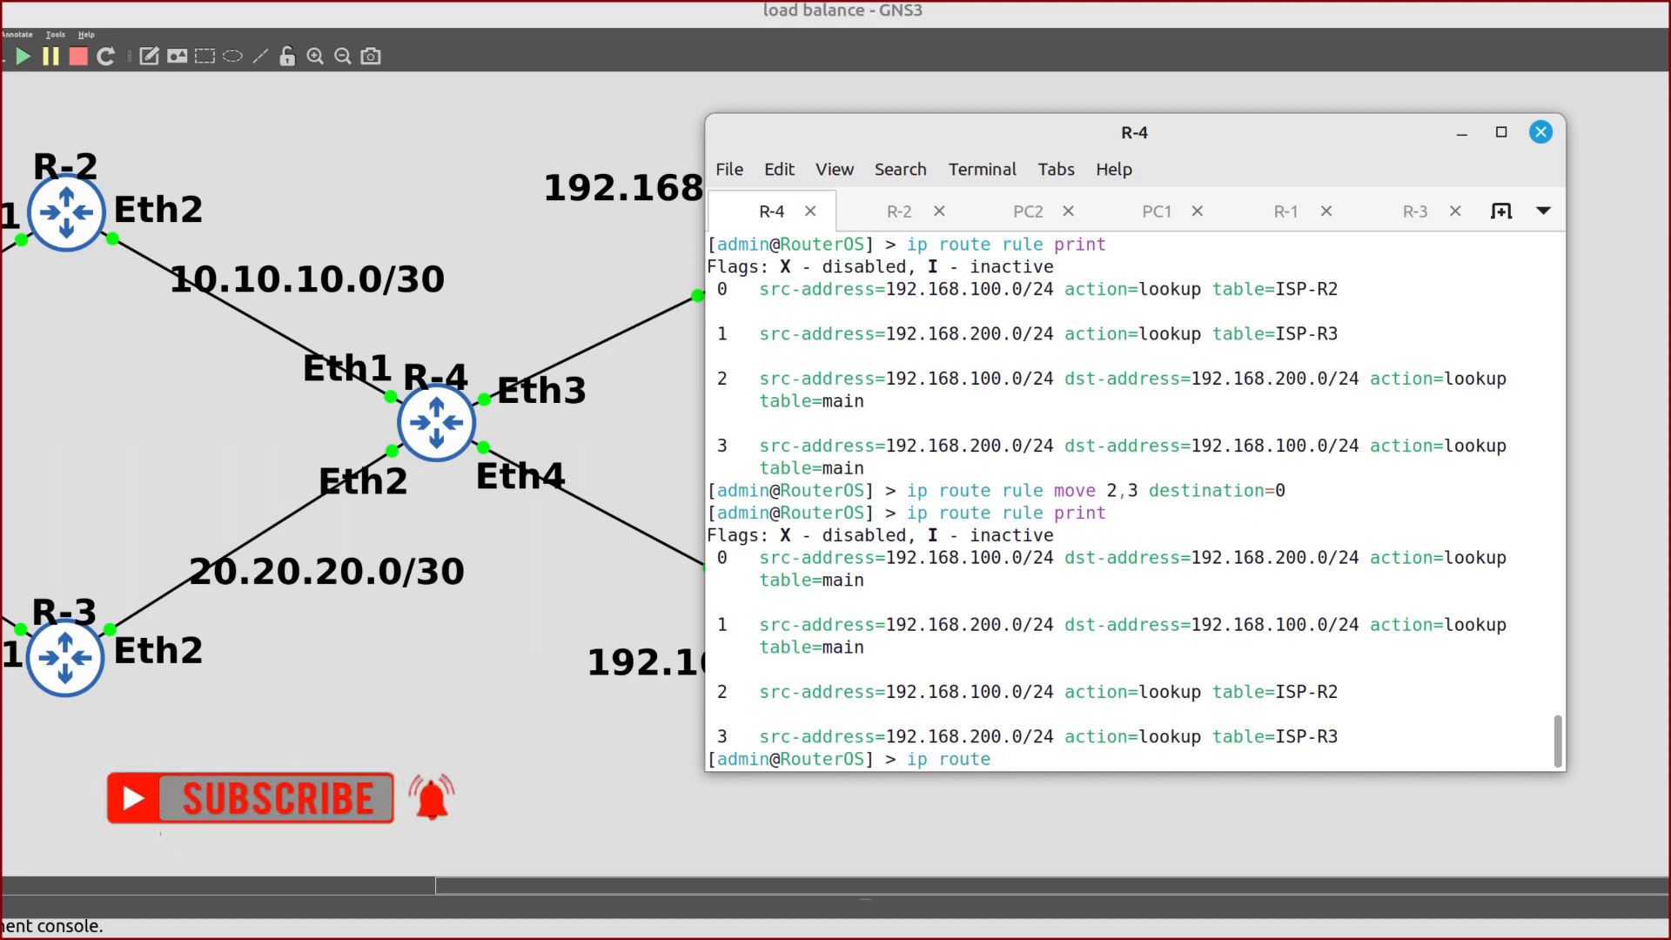
text( add )
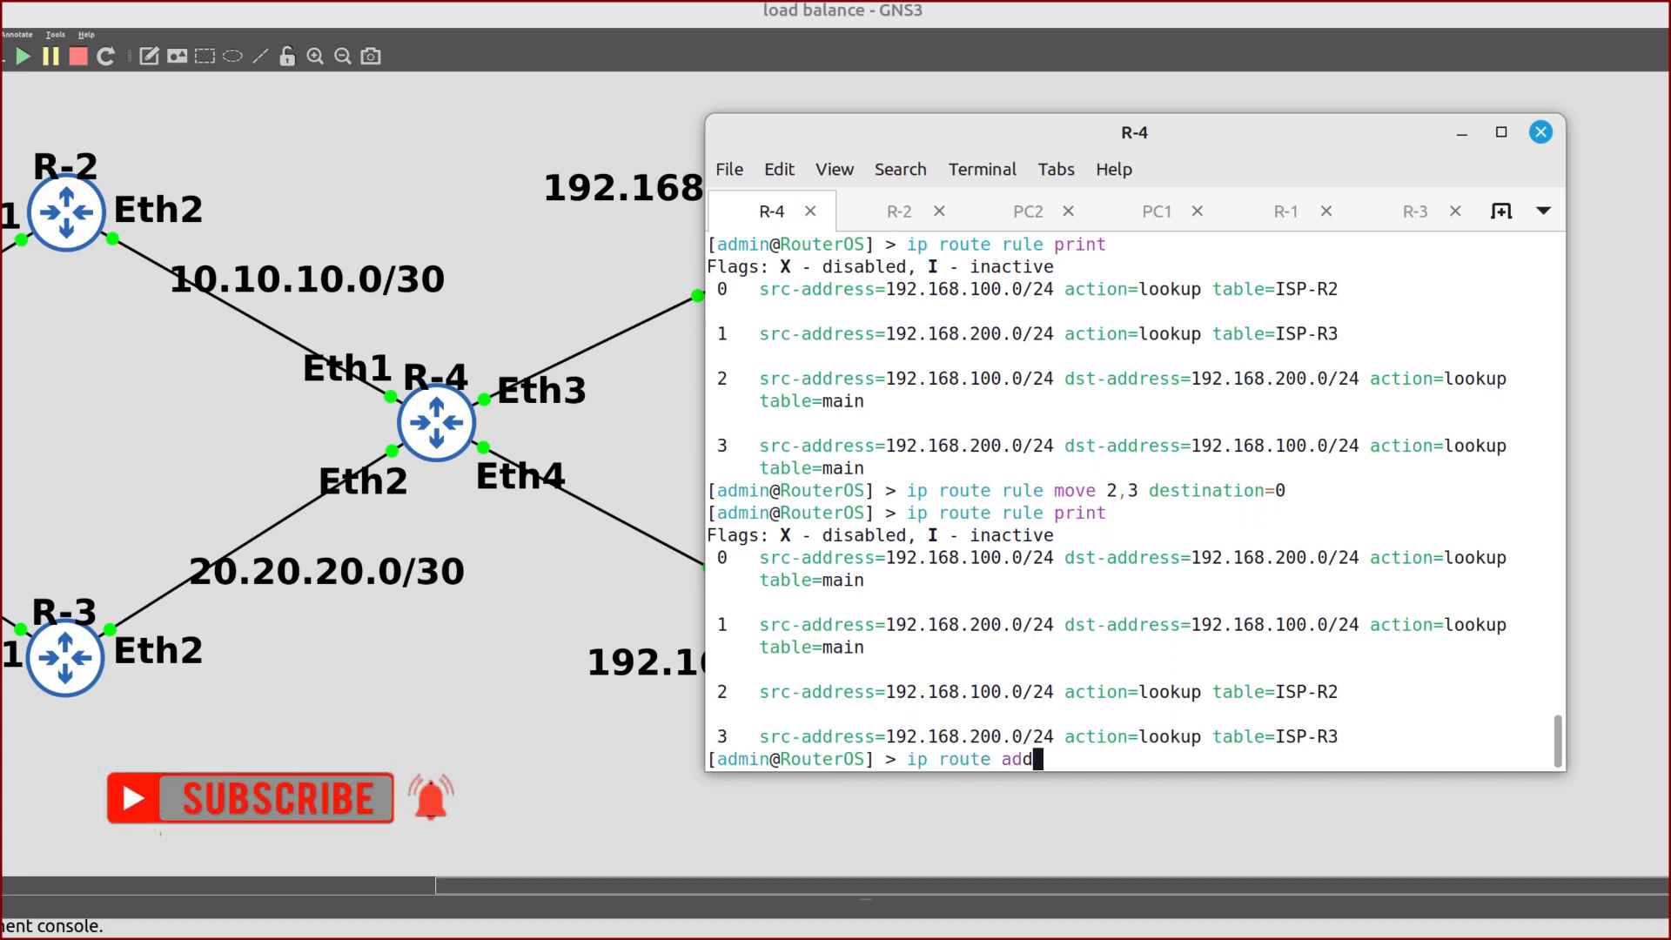
text(dst-address=)
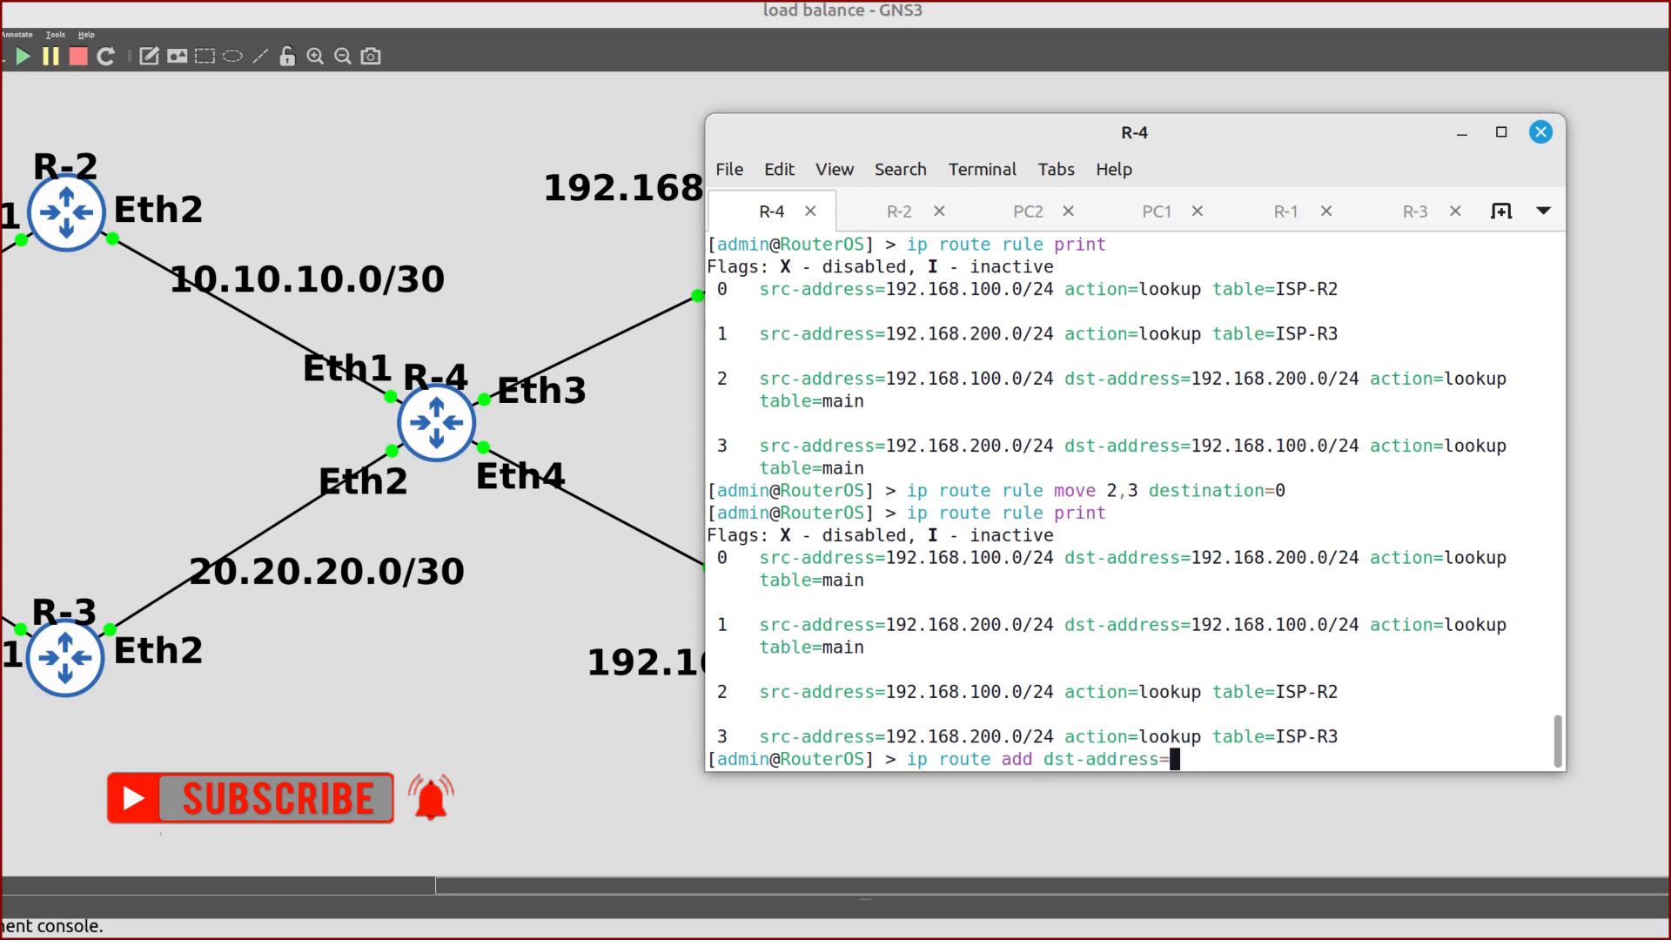
text(0.0.0.0/0 gateway=)
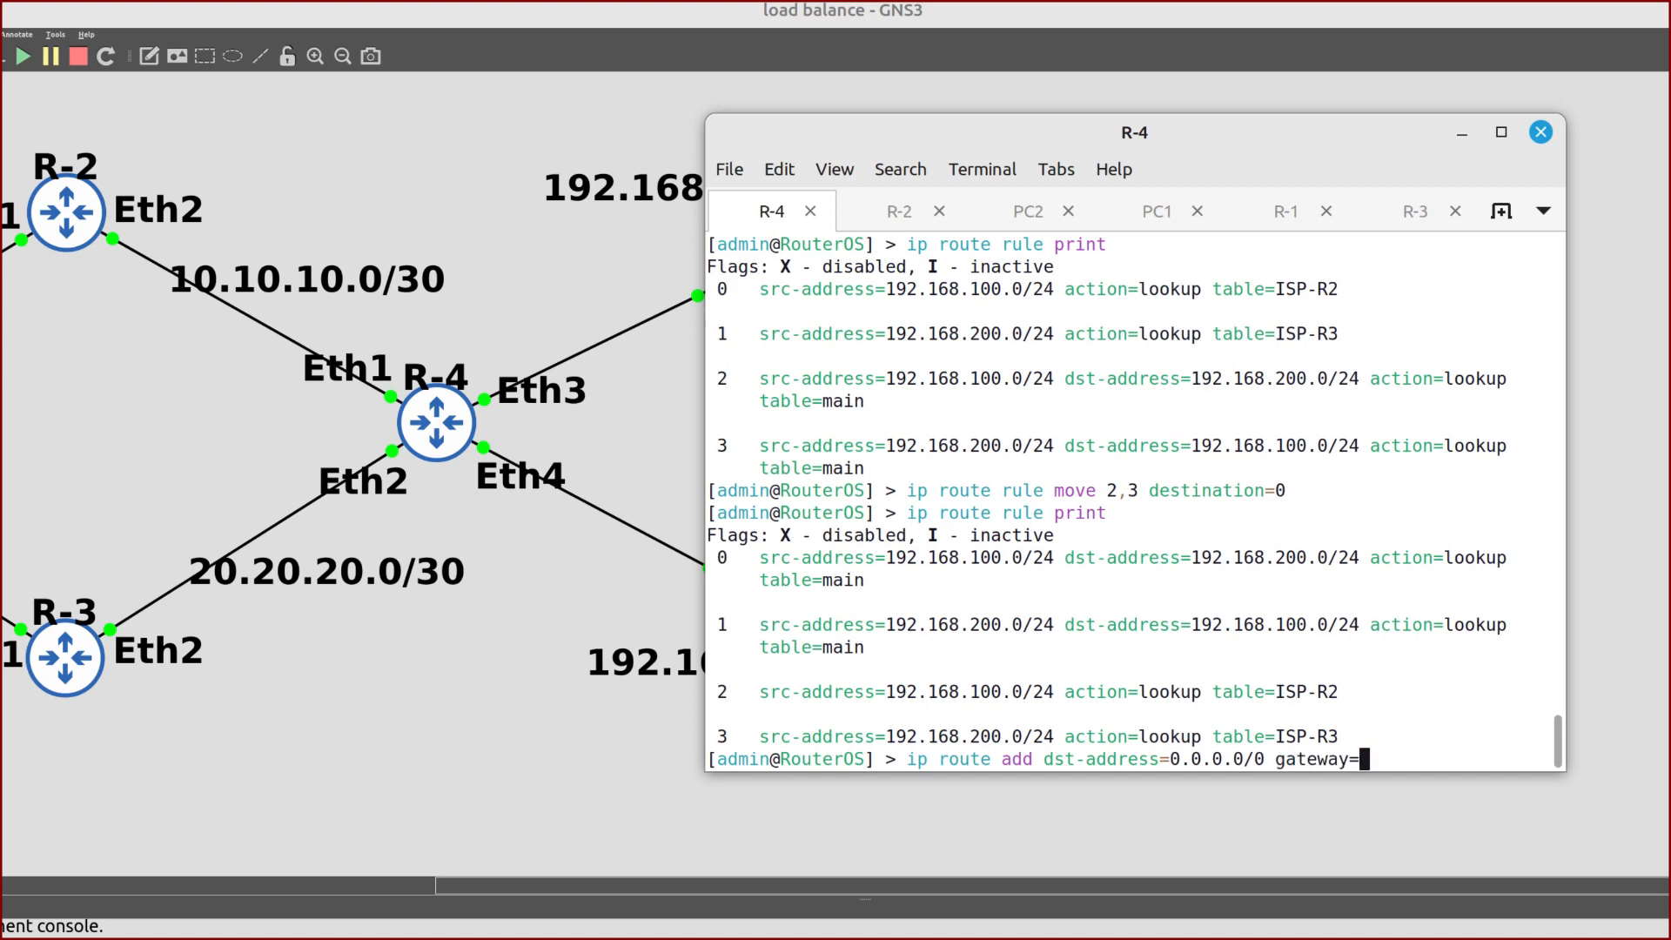
text(10)
text(0.10.)
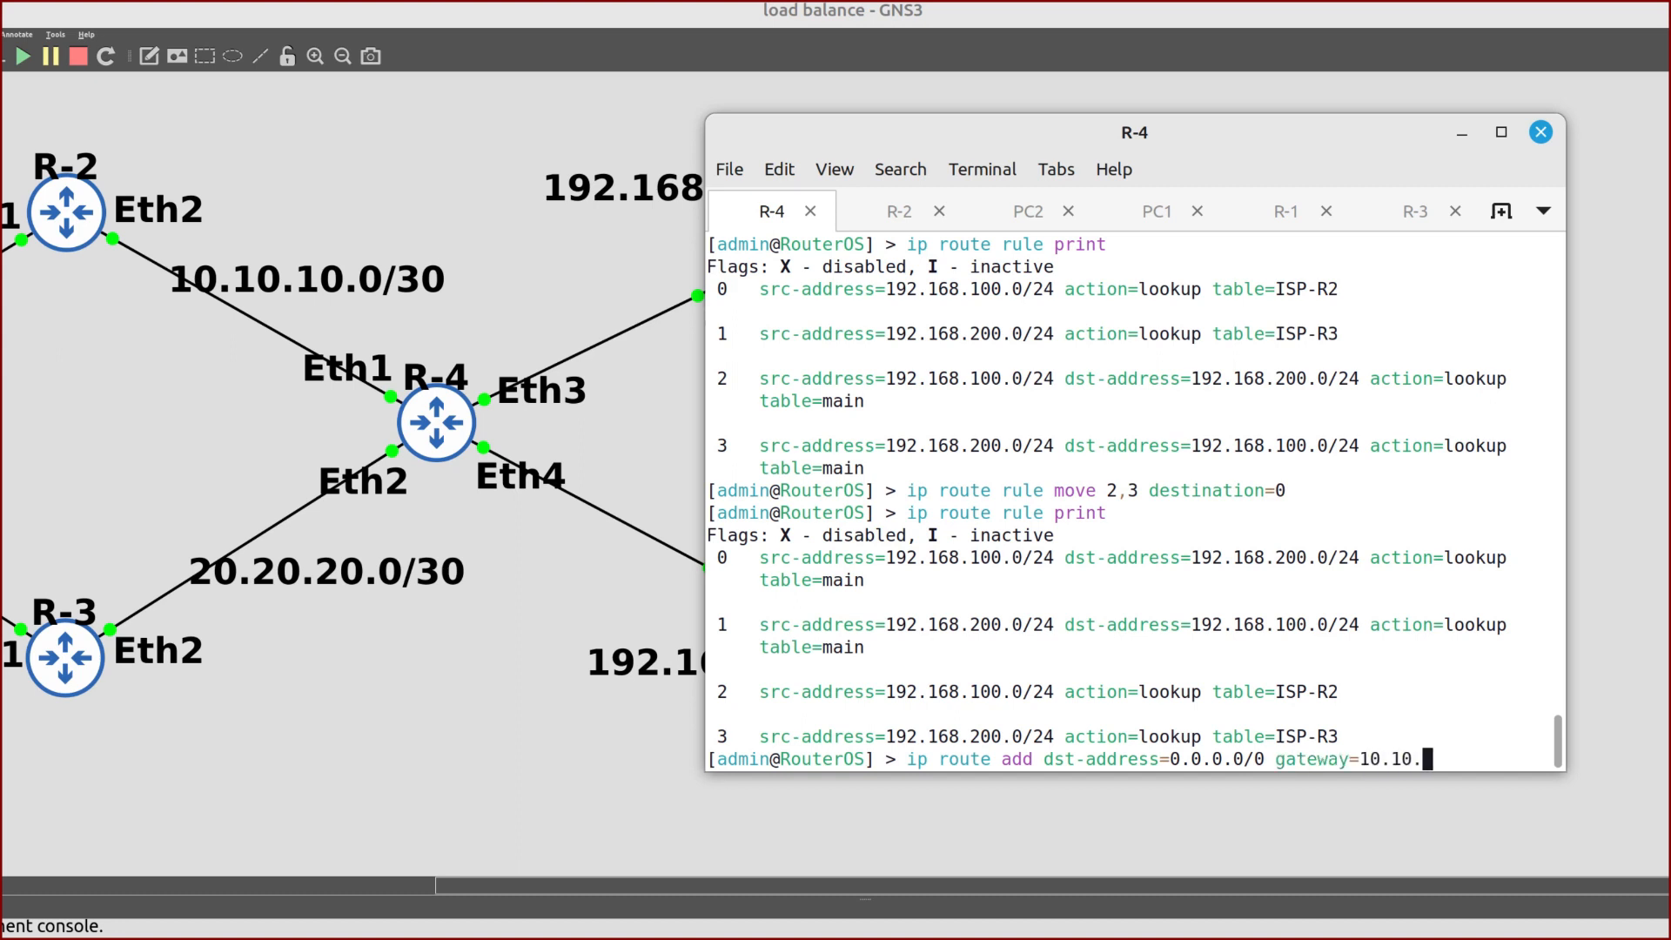
text(10.1)
key(Return)
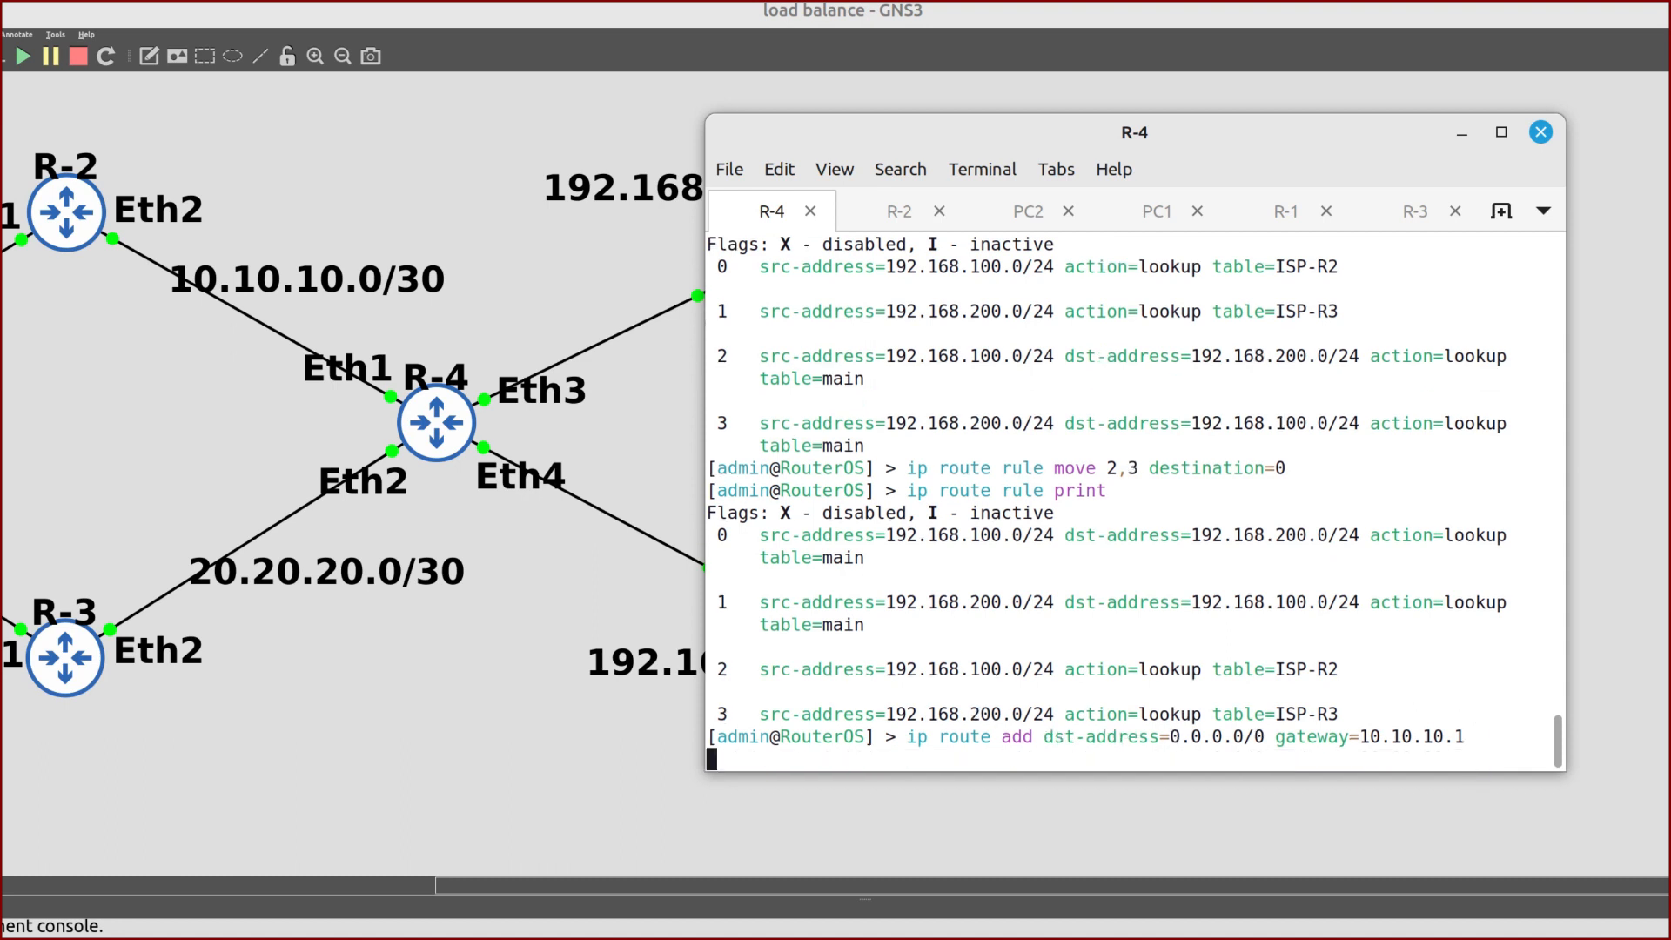
text(ip route print)
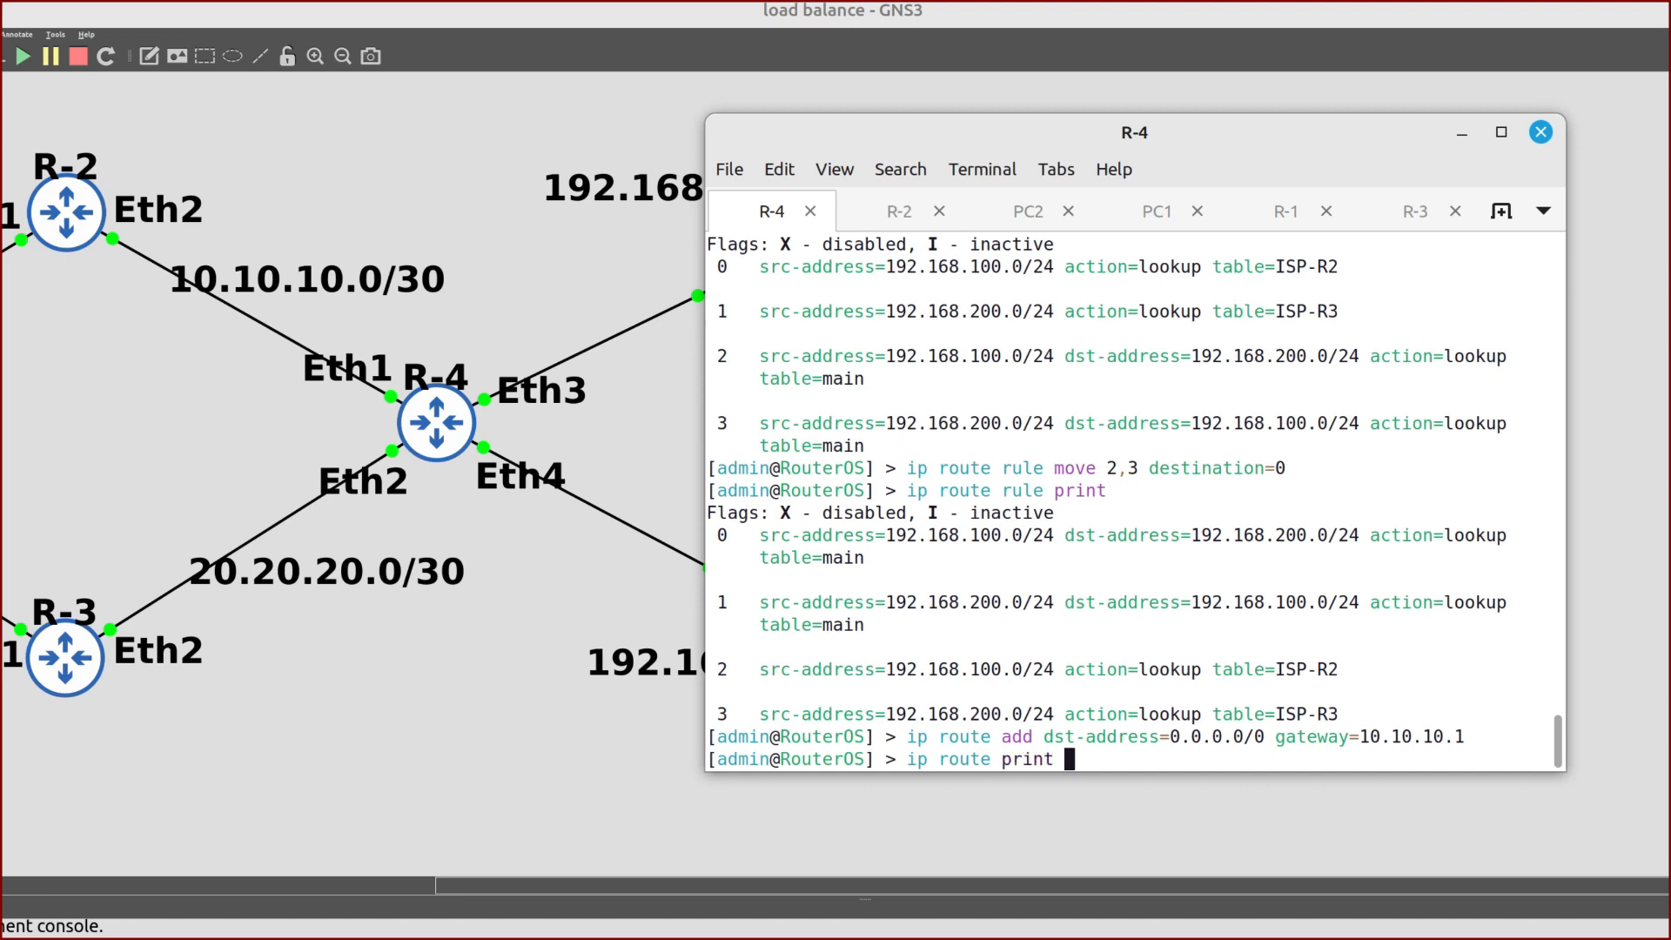
key(Return)
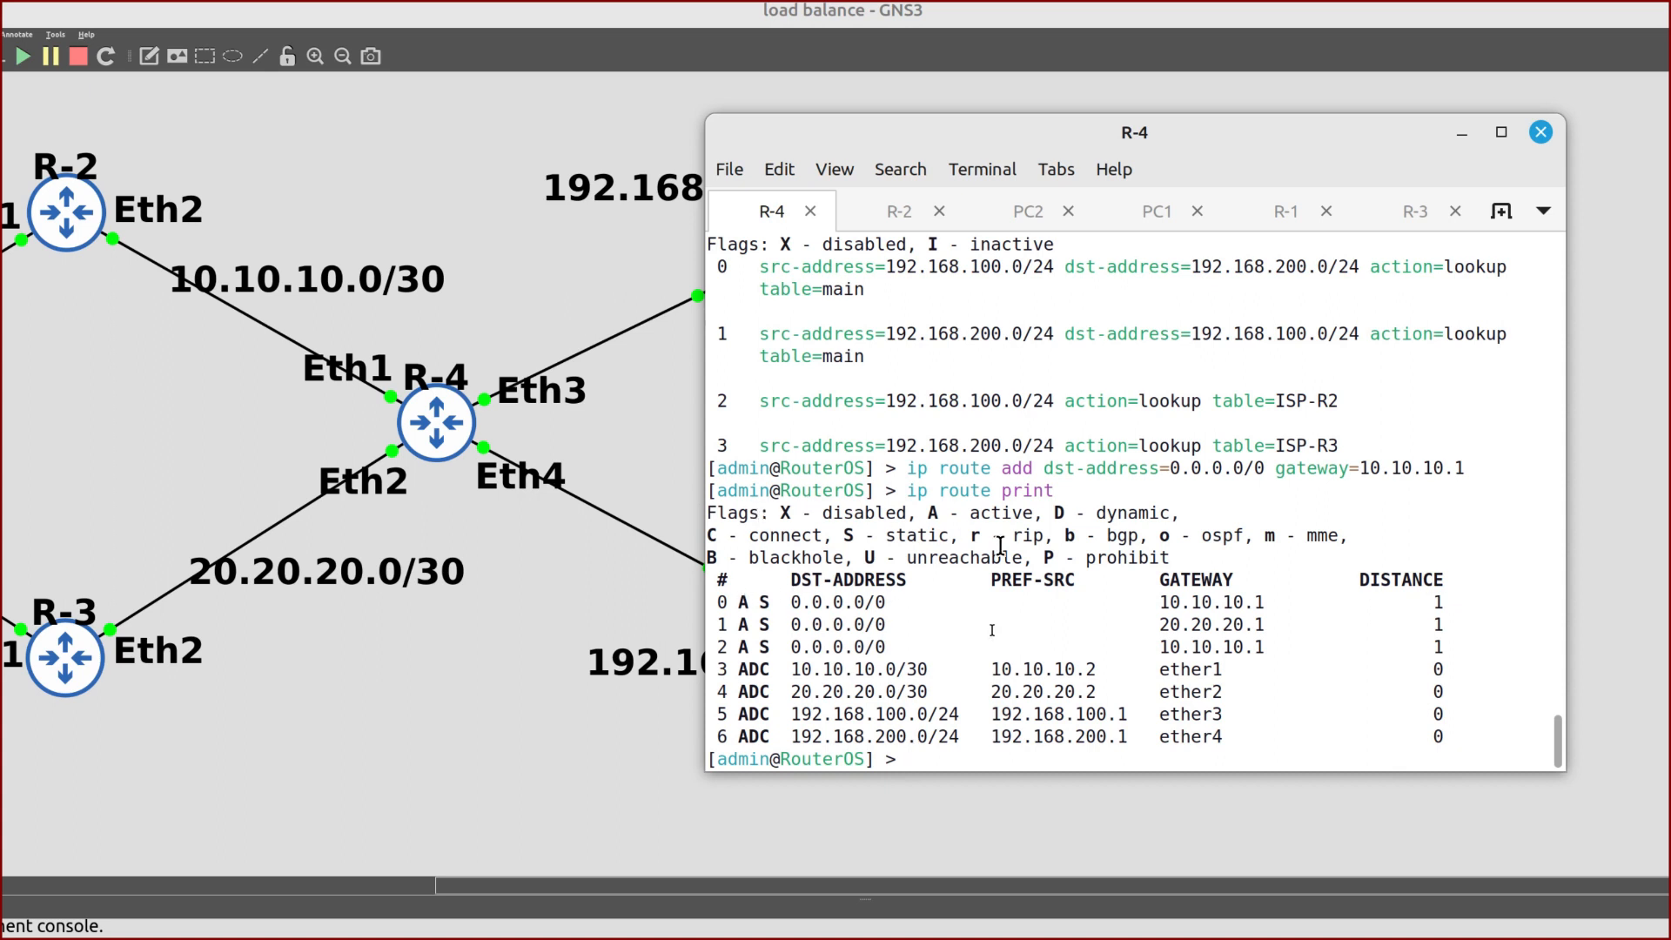
drag(735, 651, 878, 635)
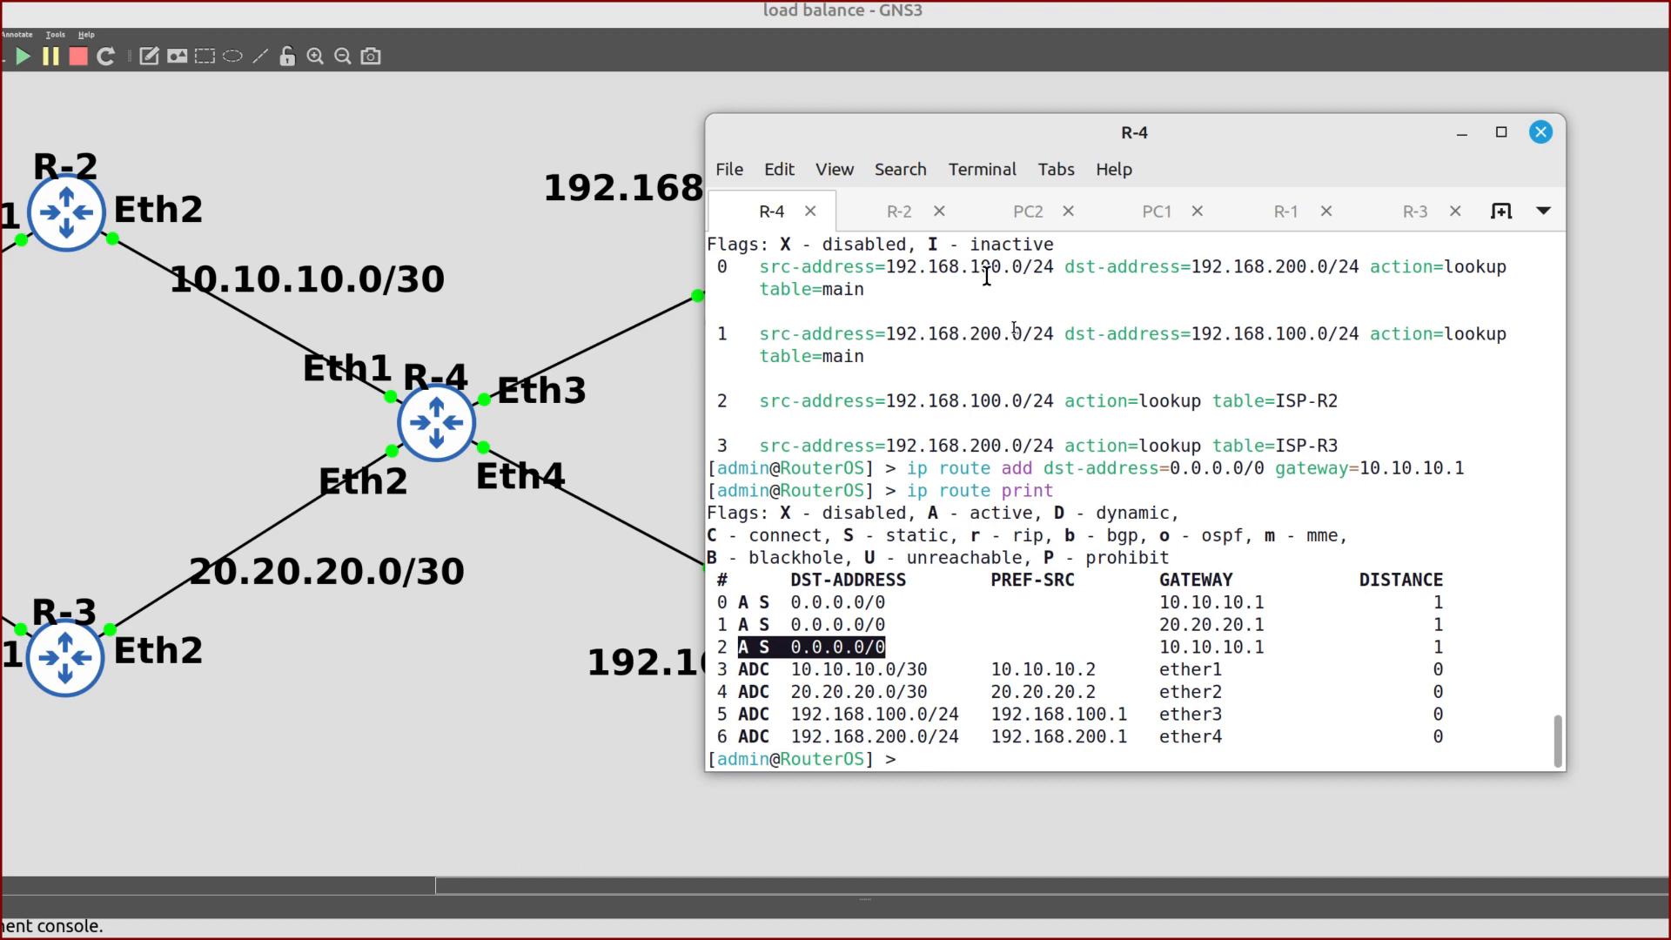
Ping 192.168.200.254 from PC1 and stop it after replies arrive
click(1151, 218)
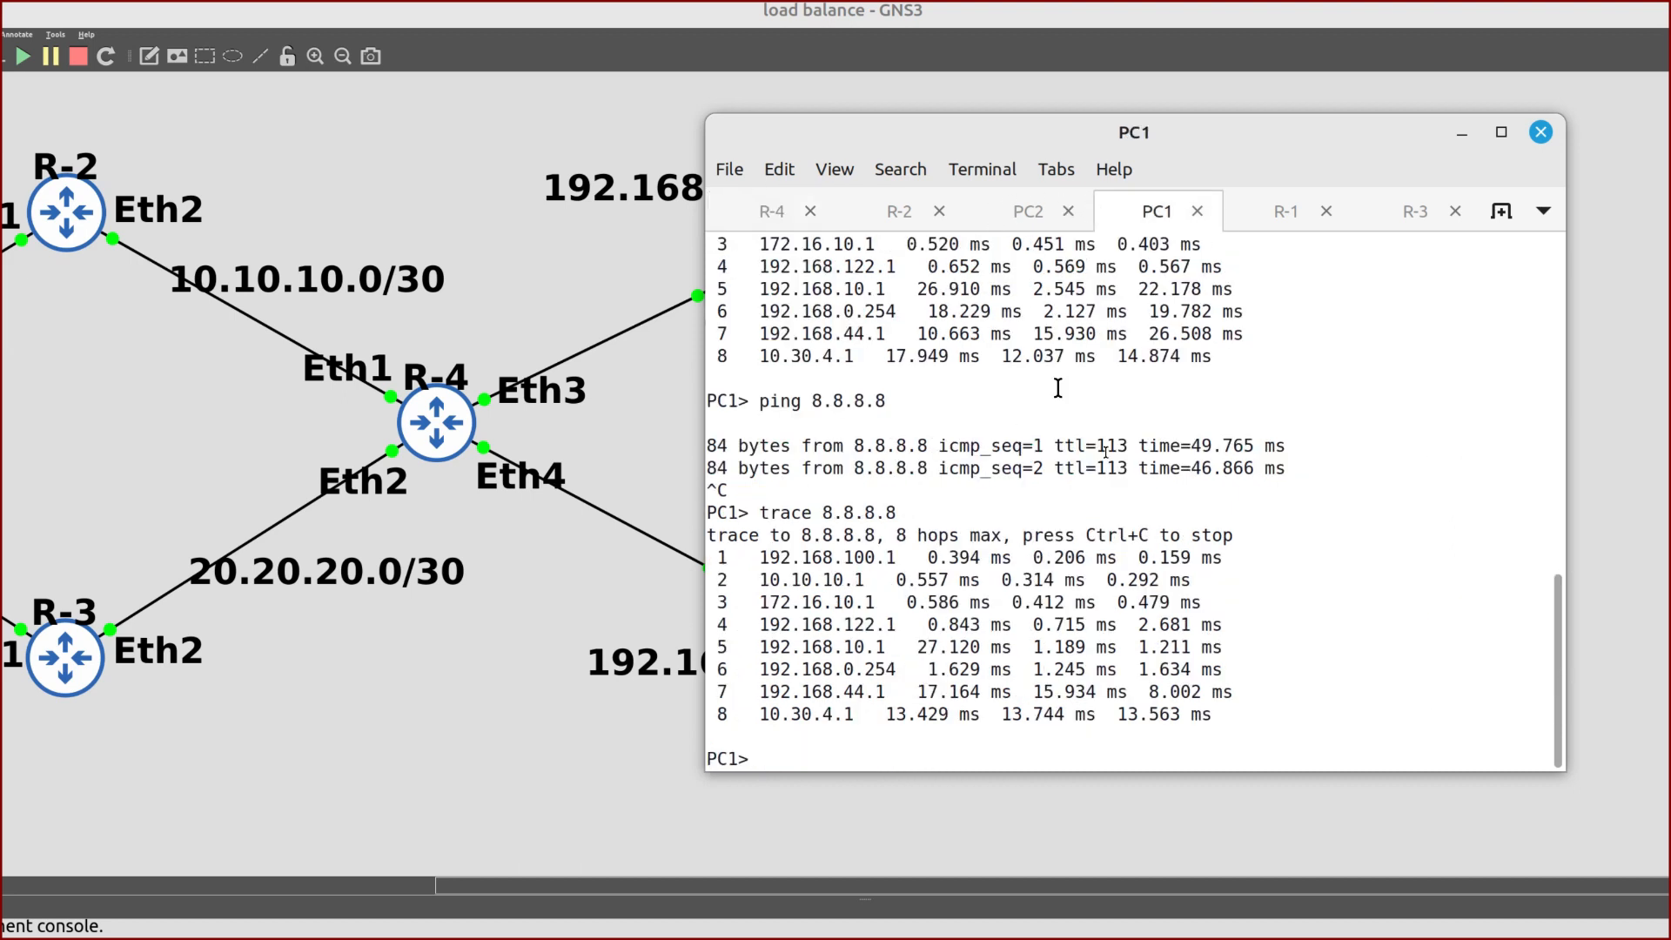
text(ping 192.168.200.)
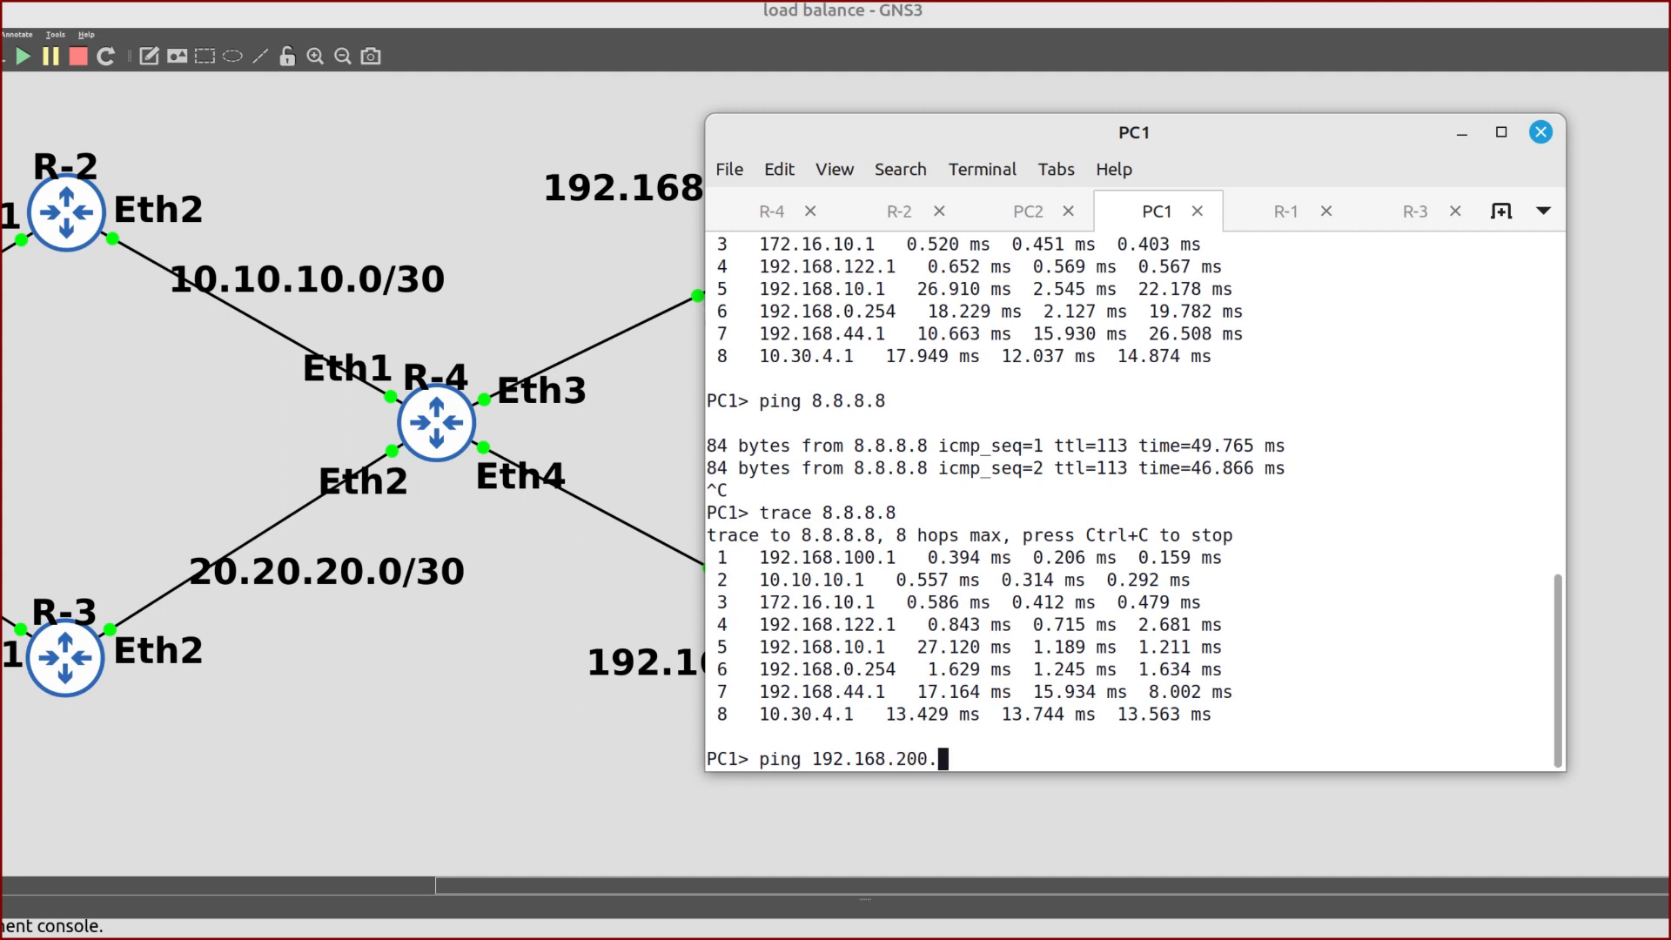
text(254)
key(Return)
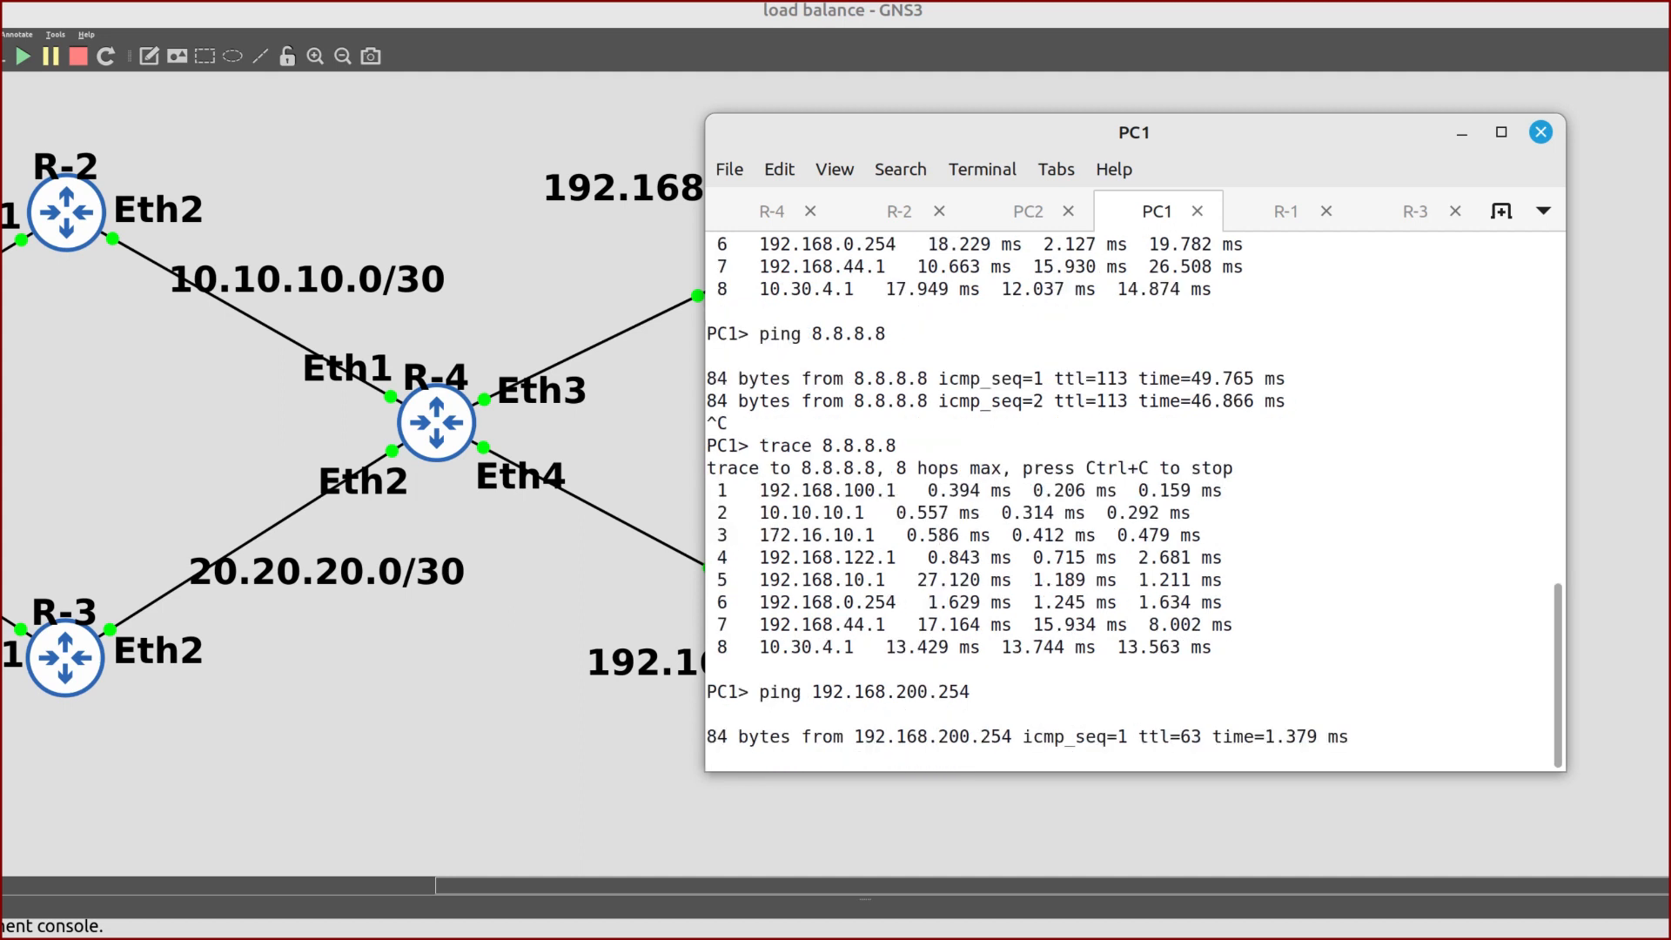
key(ctrl+c)
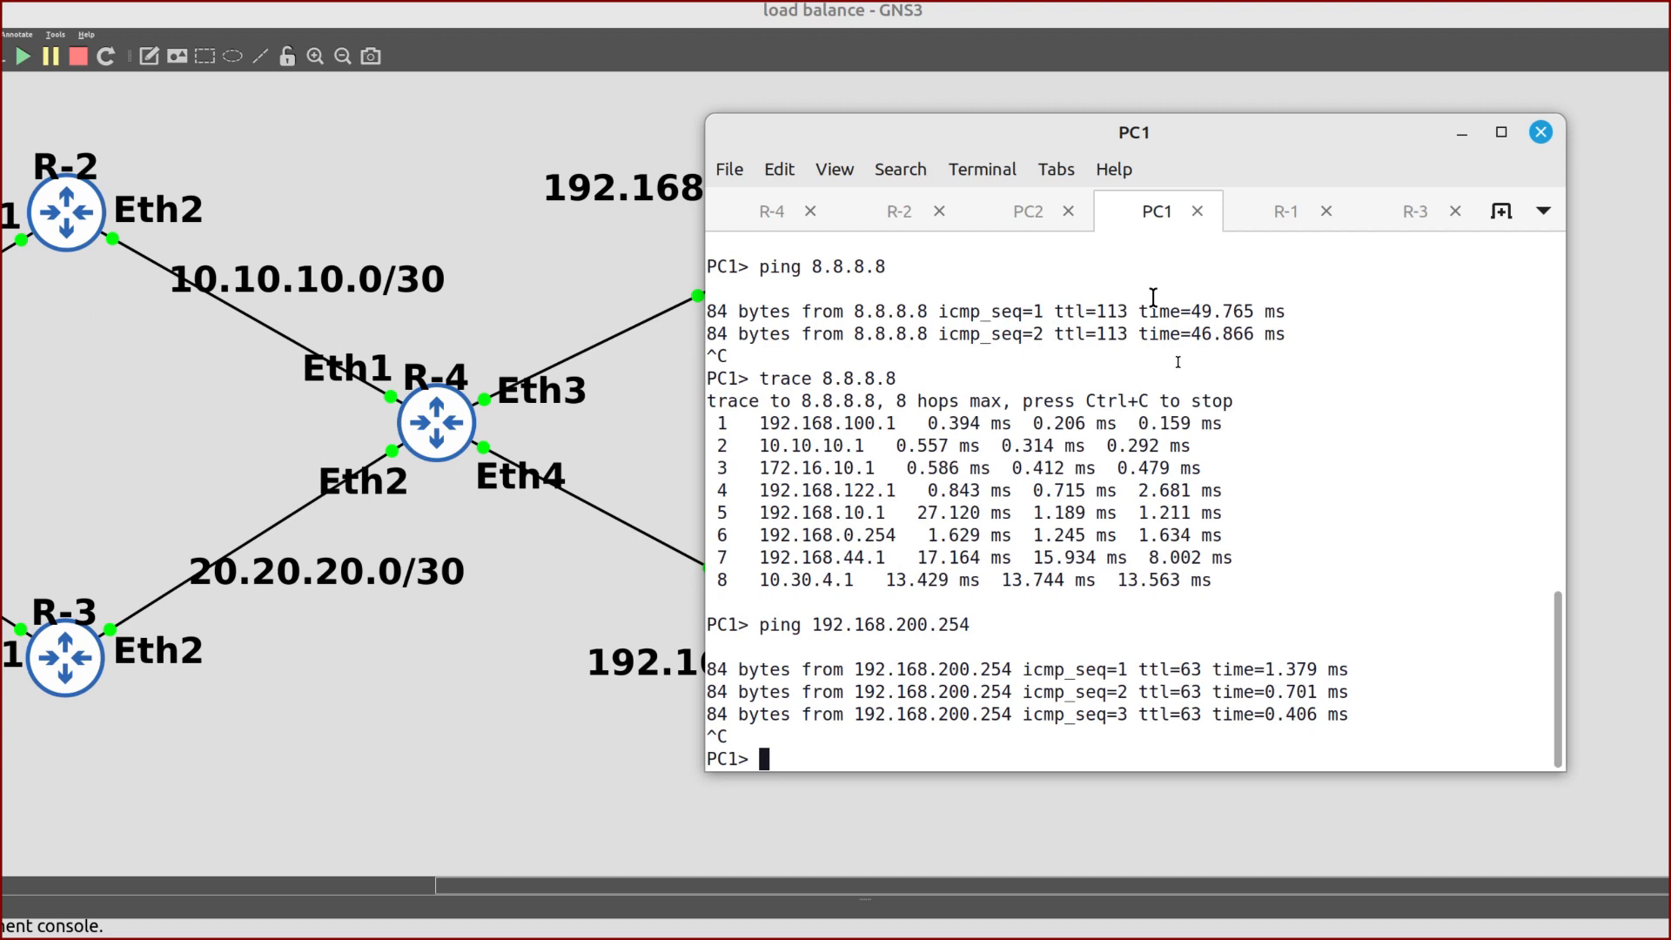
Ping 192.168.100.254 from PC2 and stop it after replies arrive
click(1029, 212)
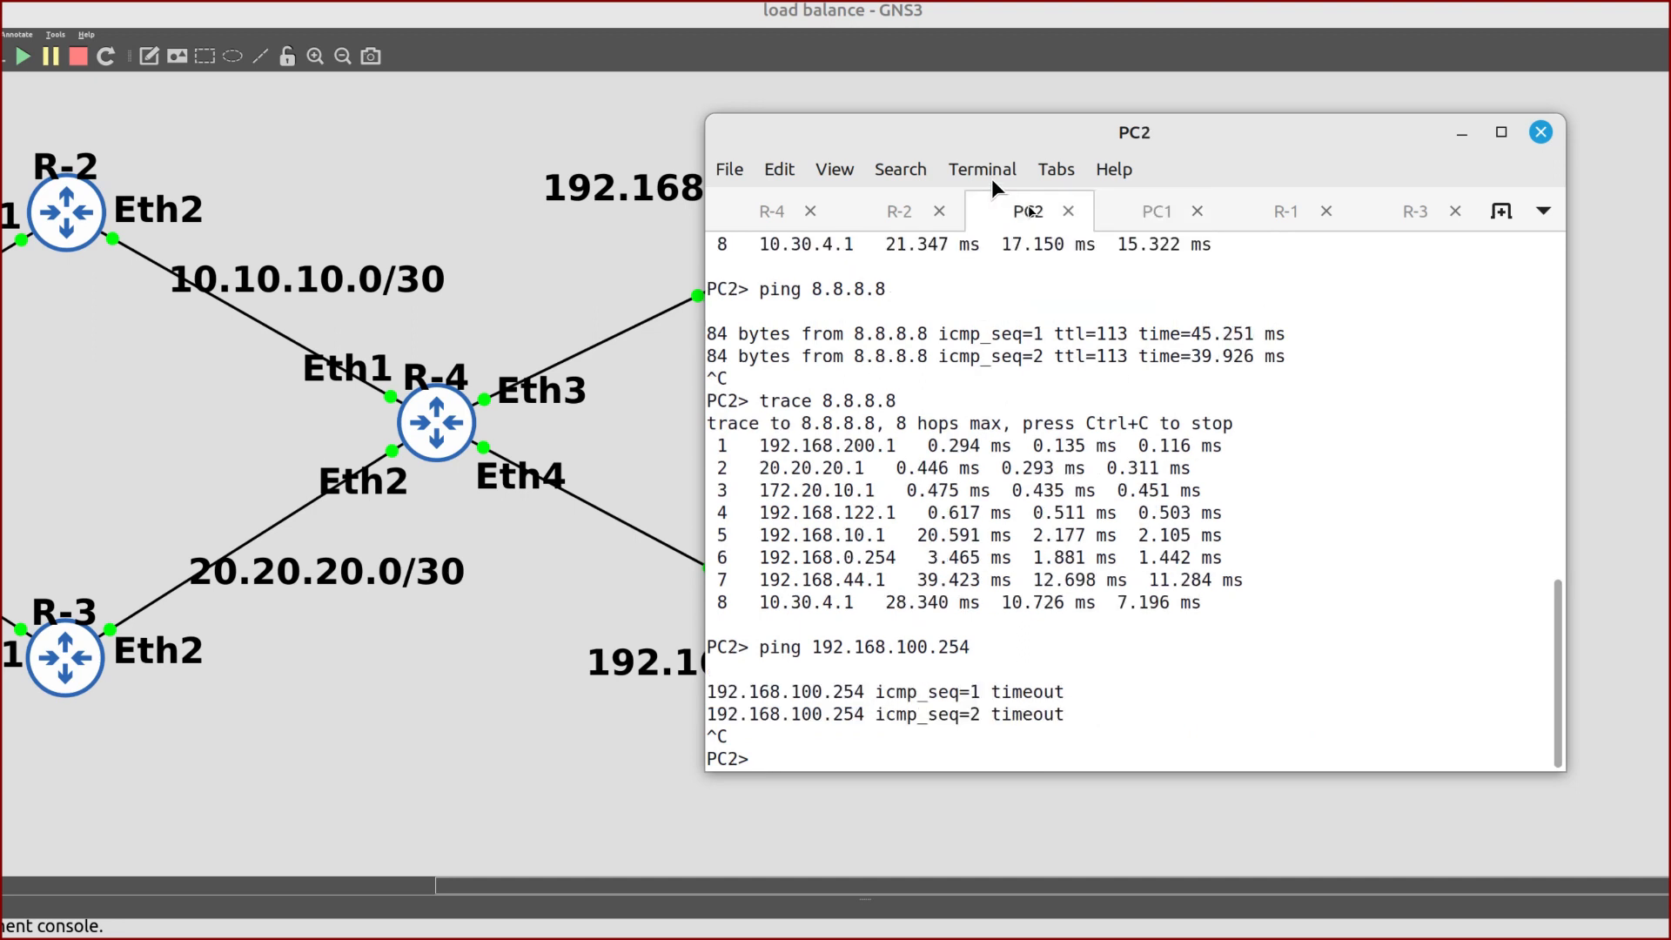
text(ping 192.168.100.254)
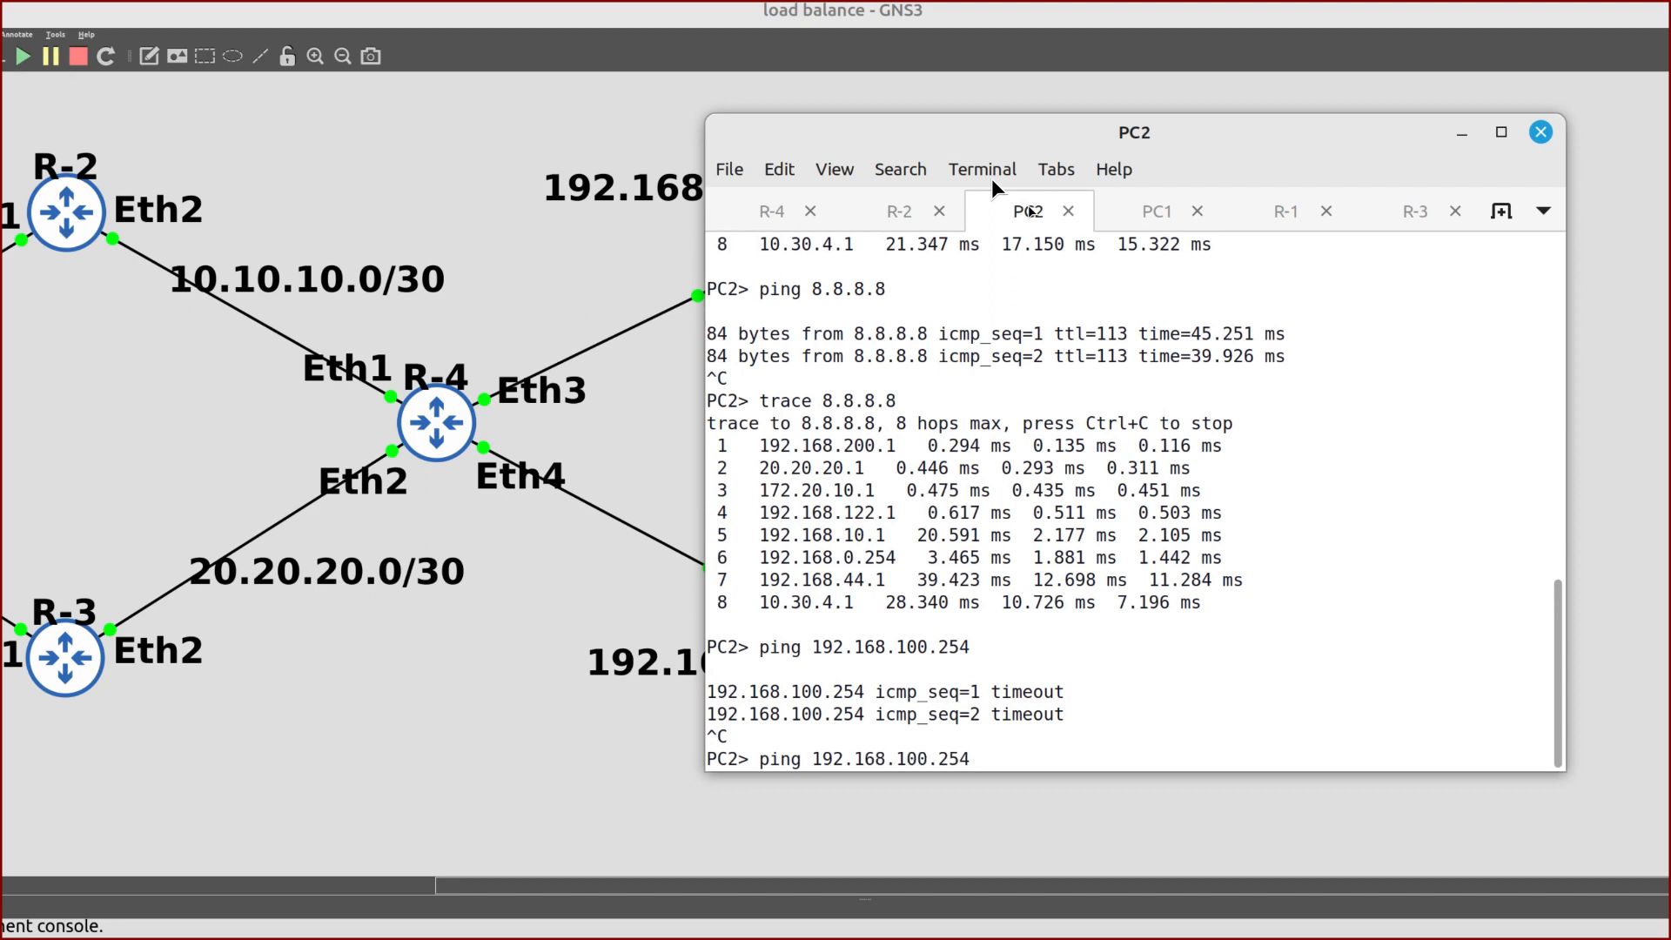
key(Return)
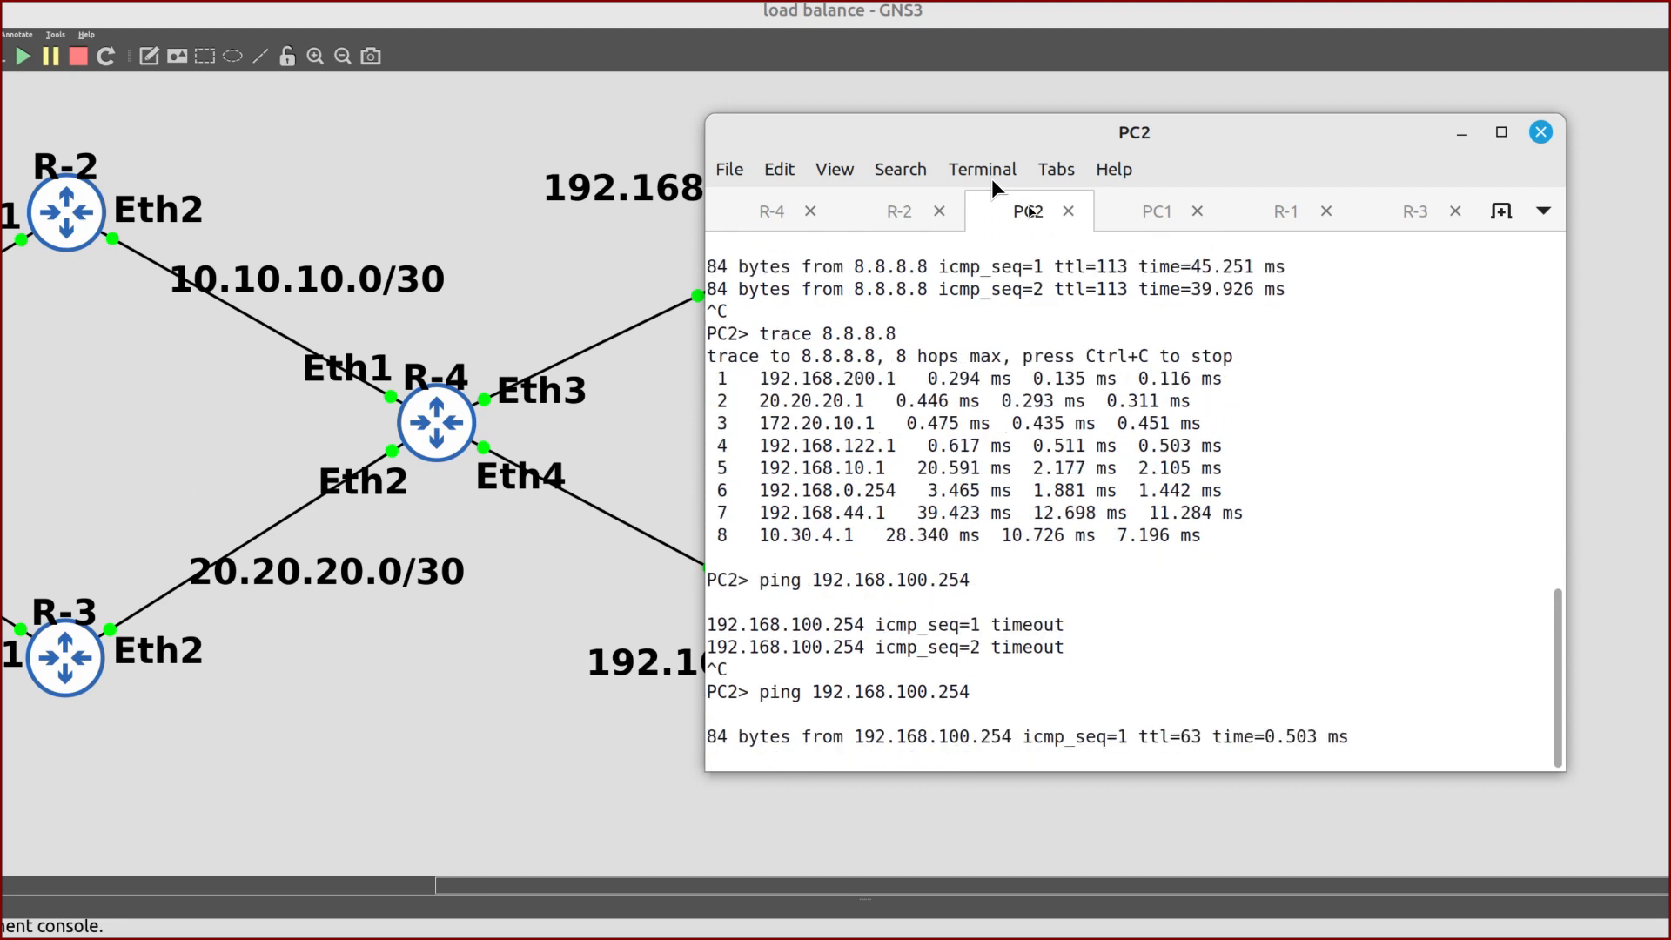
key(ctrl+c)
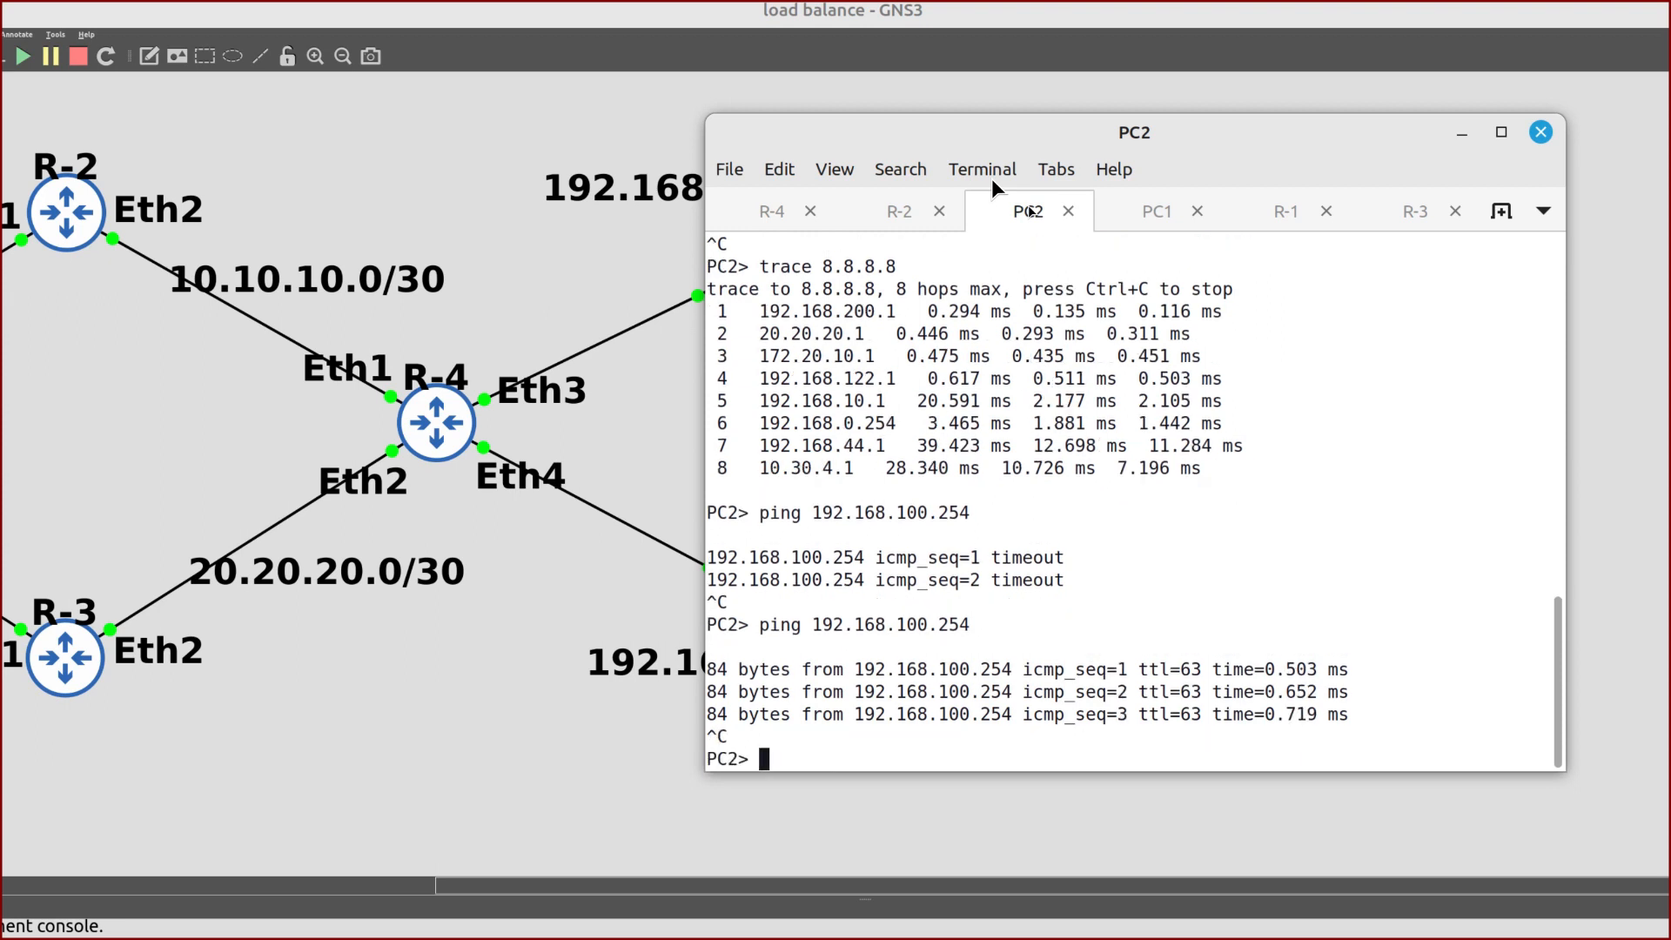
Minimize the console and scroll the canvas to show the full topology from the INTERNET cloud to PC1 and PC2
click(1463, 133)
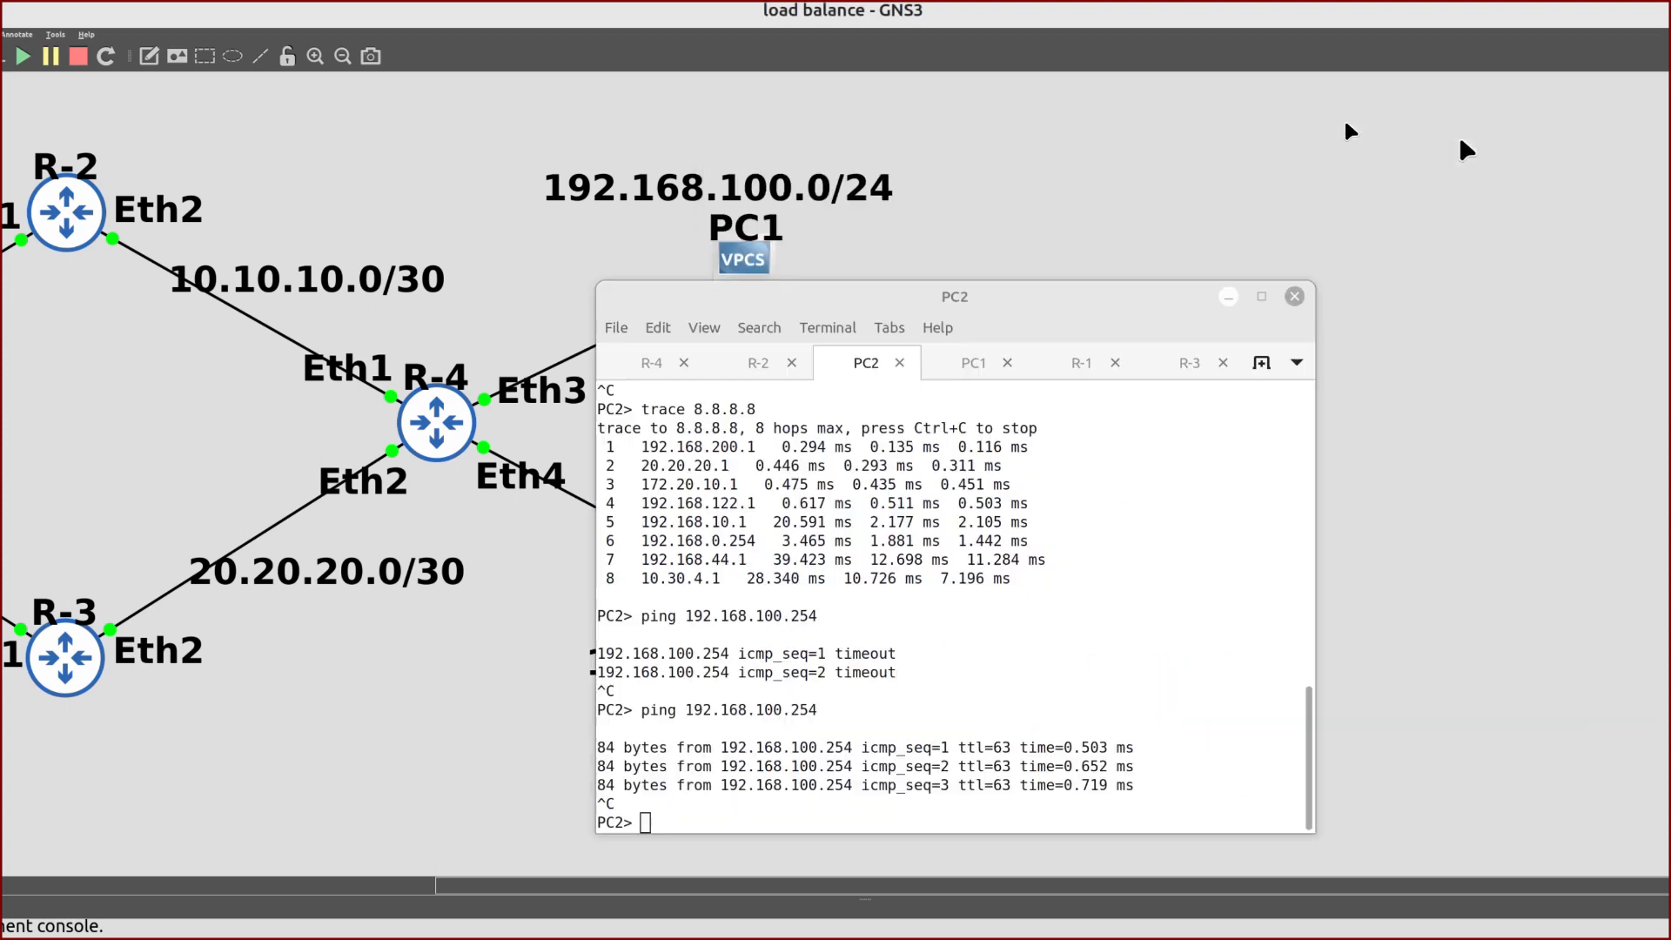
scroll(1241, 254, left, 8)
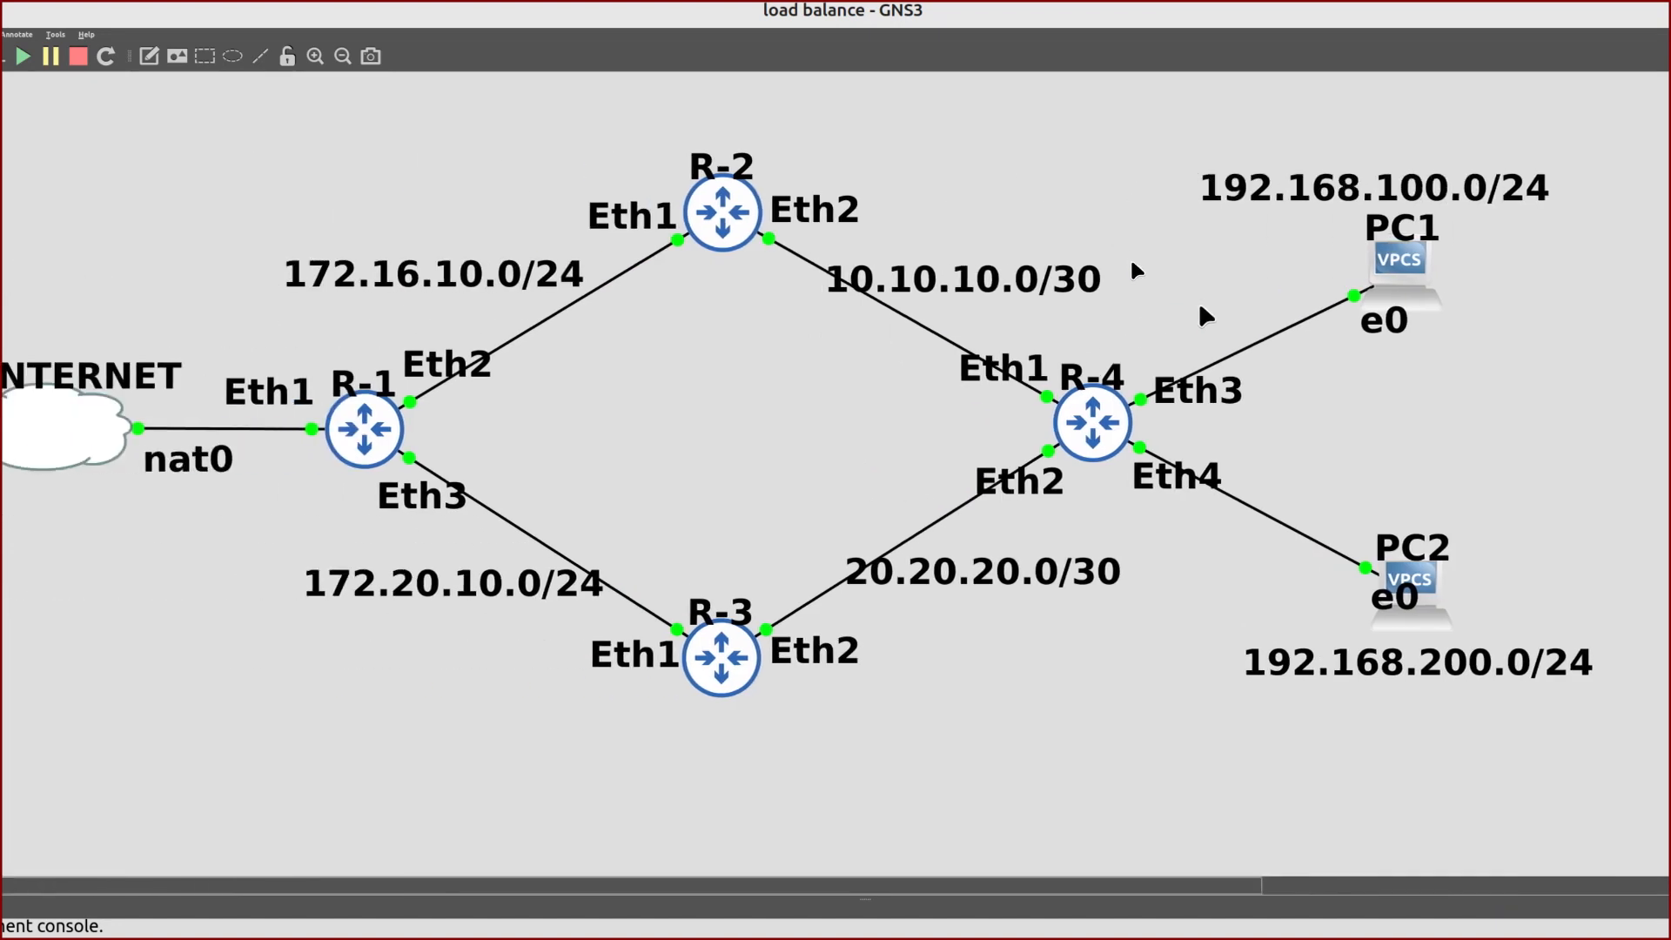
scroll(1226, 336, left, 2)
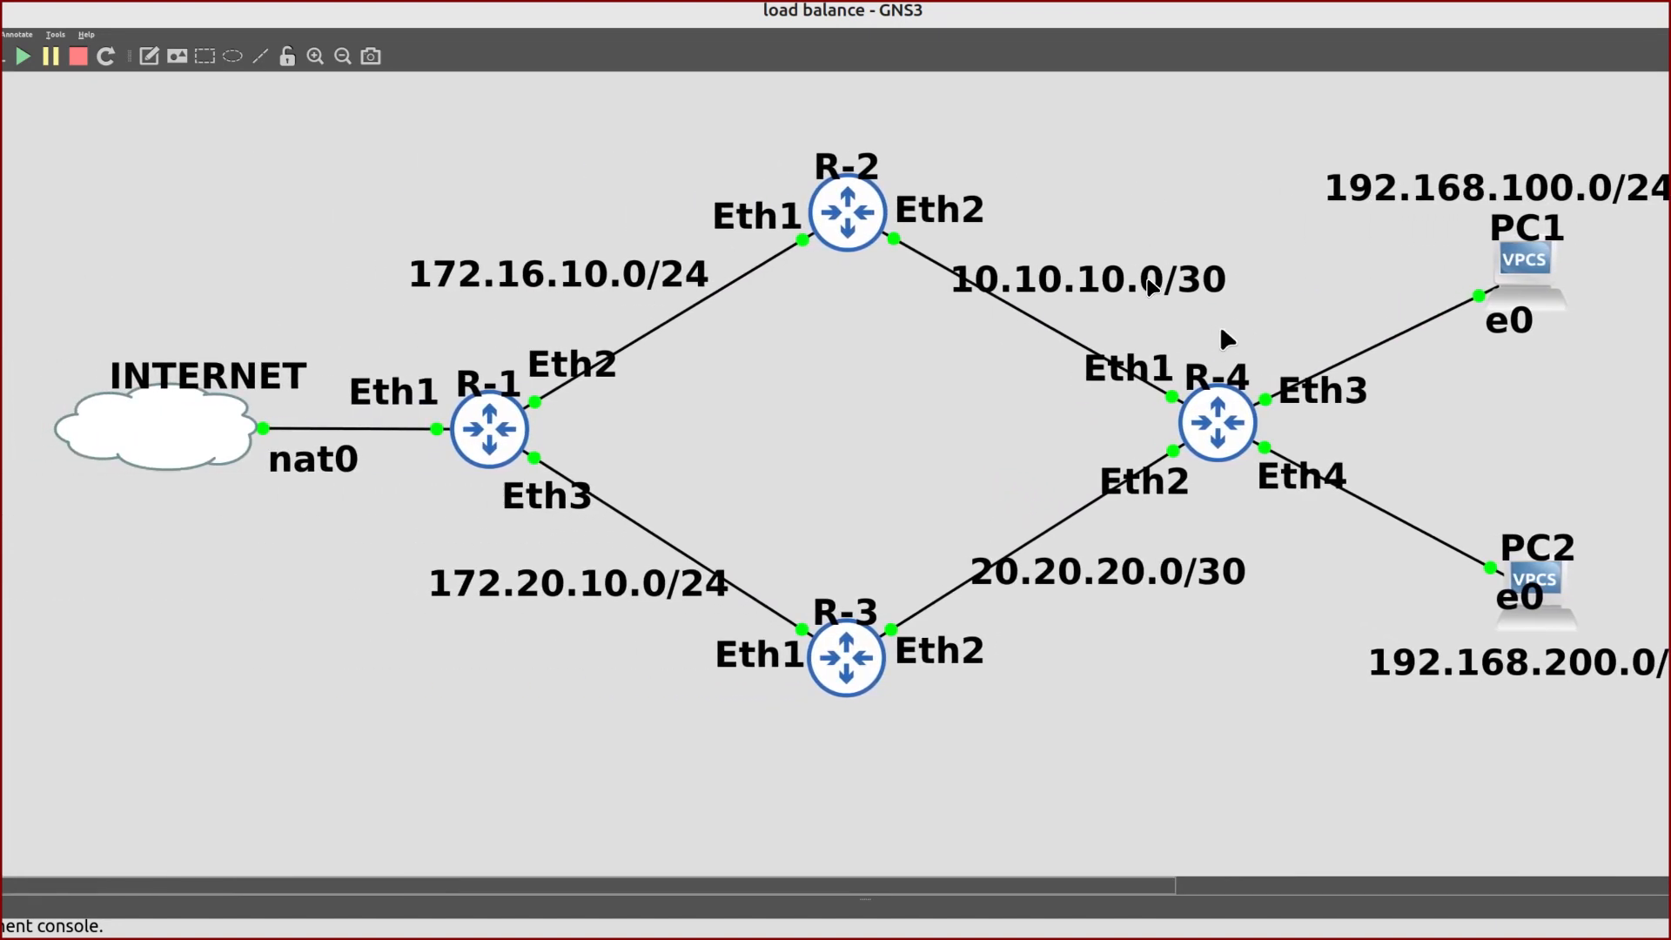
scroll(1222, 335, right, 1)
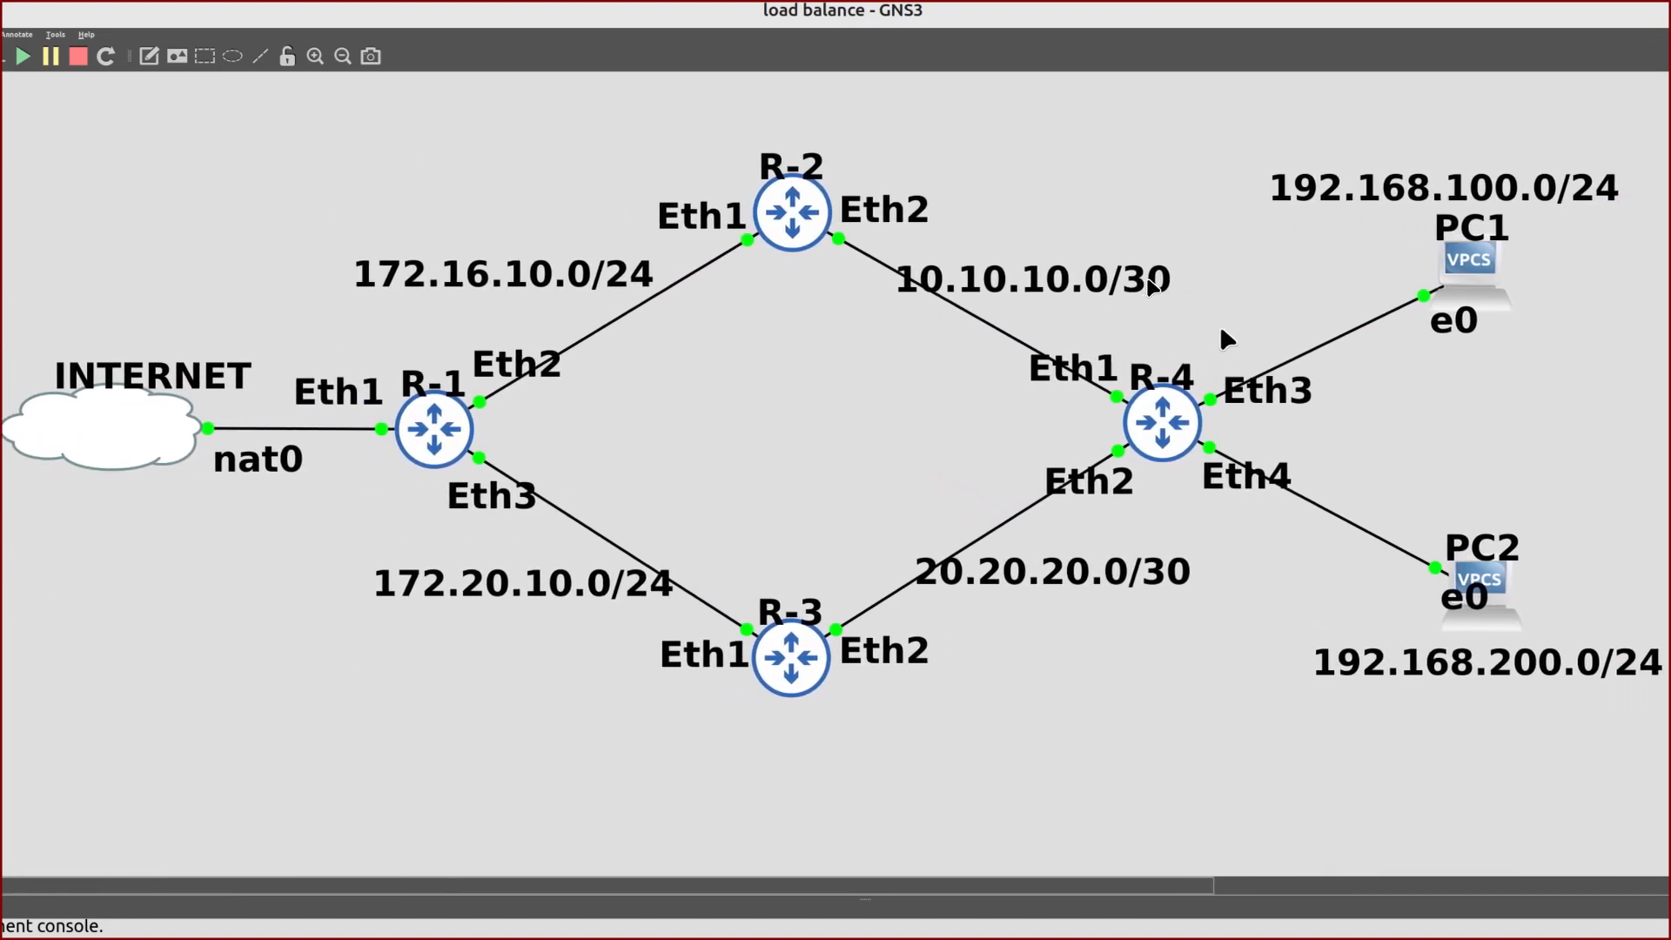